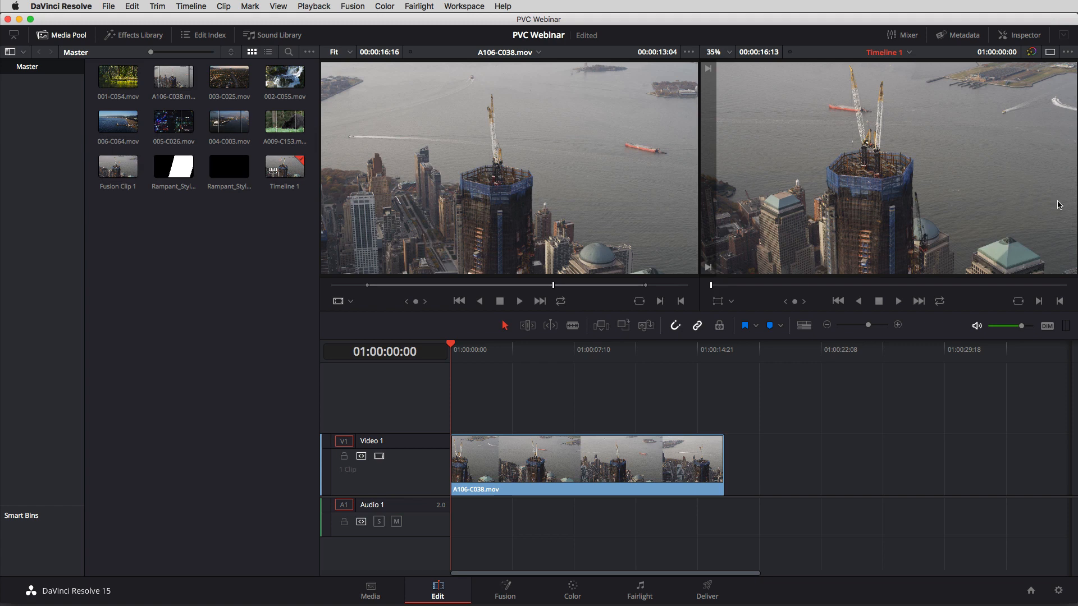
Place A009-C153.mov on a new Video 2 track above the city clip, shorten its end and start it slightly after the city clip.
drag(488, 355, 433, 366)
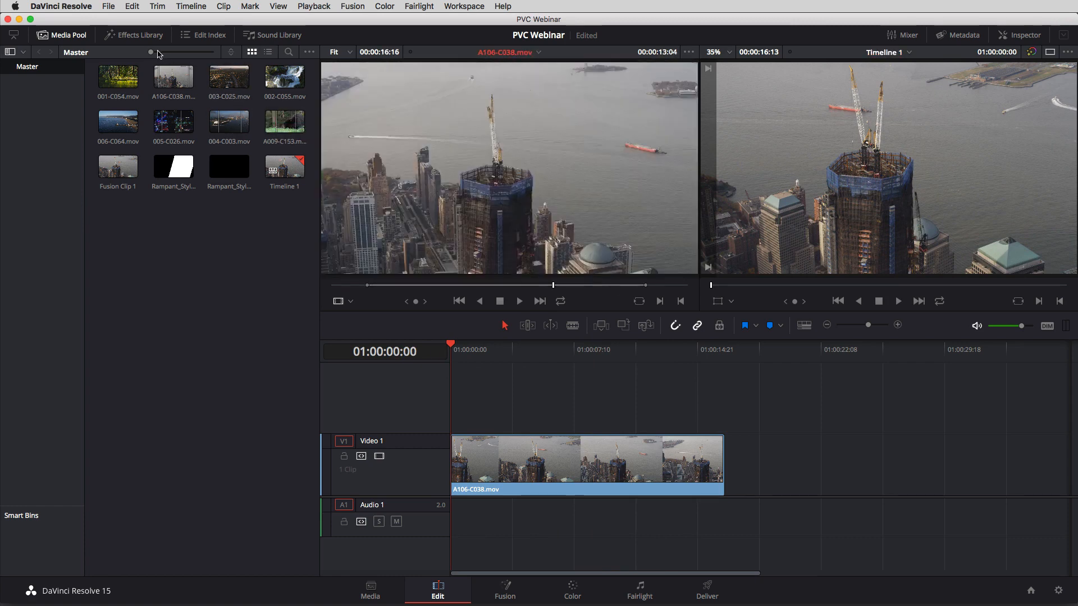
drag(150, 52, 168, 52)
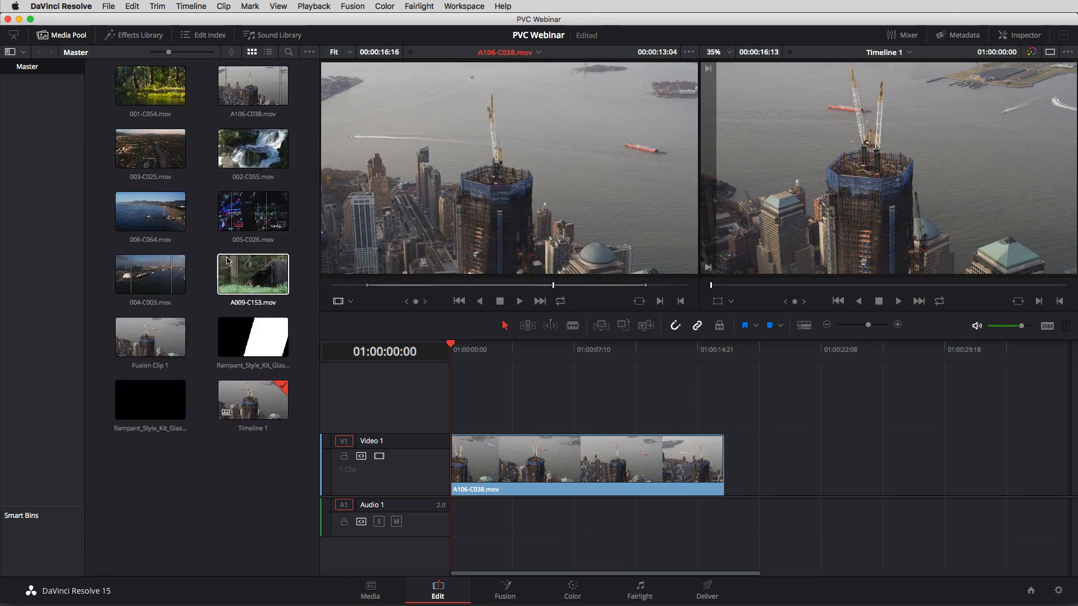
click(245, 274)
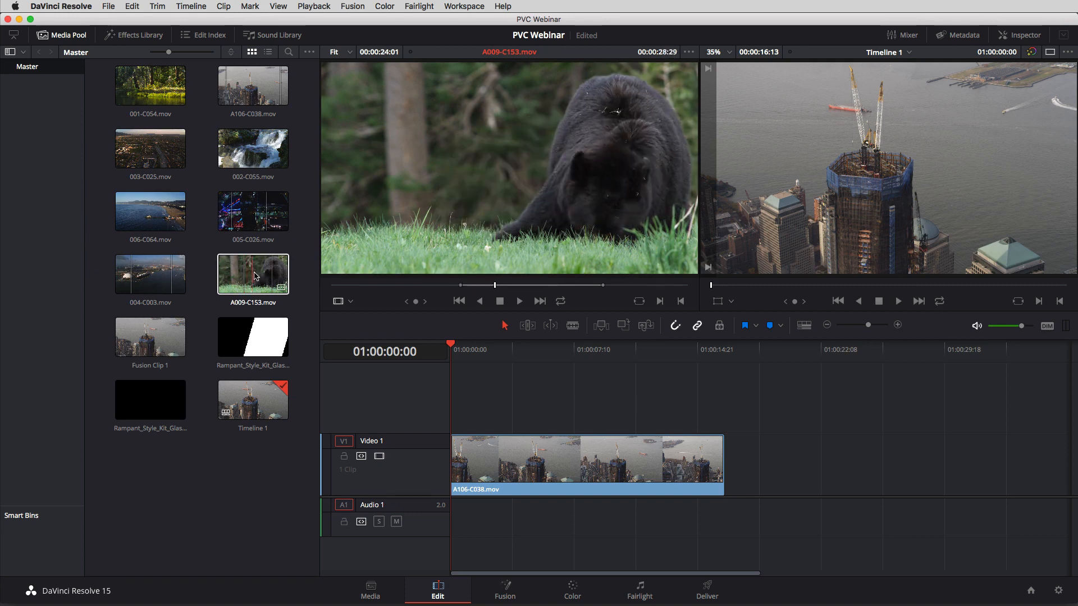
drag(288, 275, 455, 396)
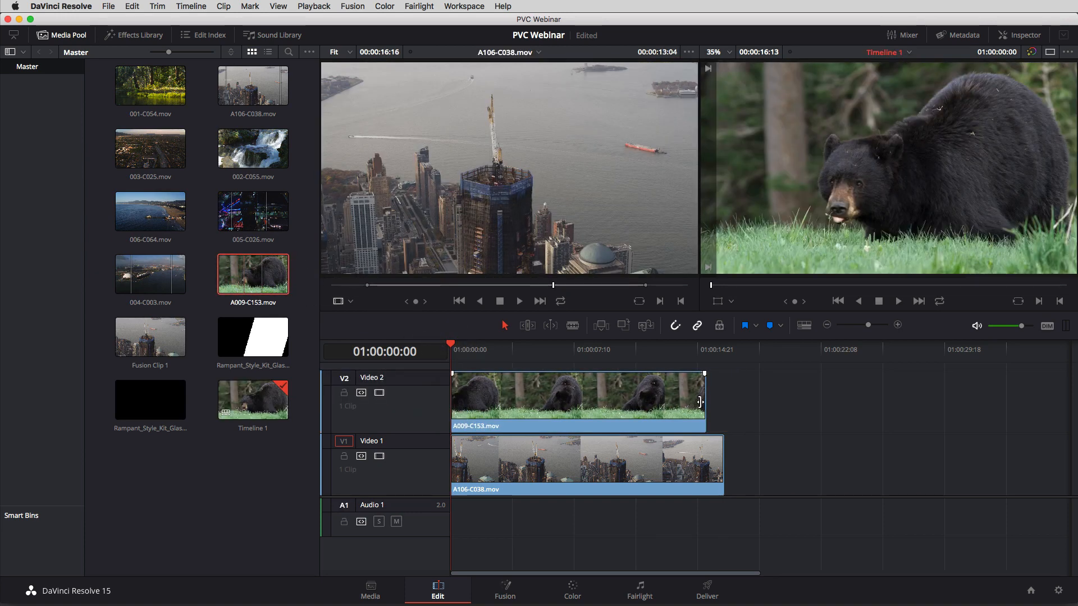
drag(704, 402, 618, 406)
drag(520, 348, 536, 348)
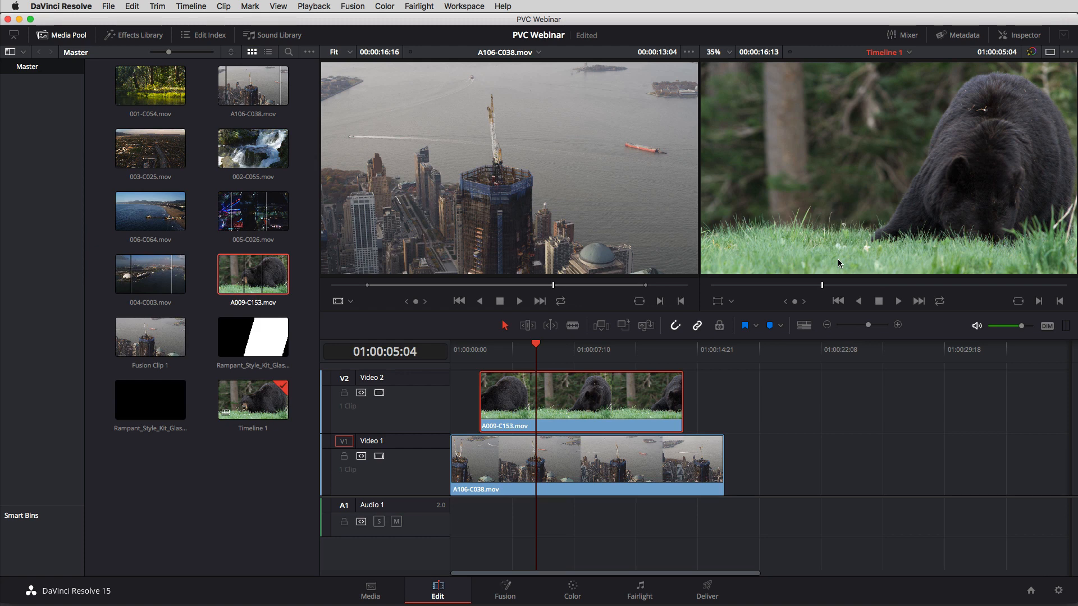
At 01:00:02:15, shrink the bear clip to about 0.193 zoom and move it outside the frame's lower left, about X -1210, Y -382.
click(1021, 38)
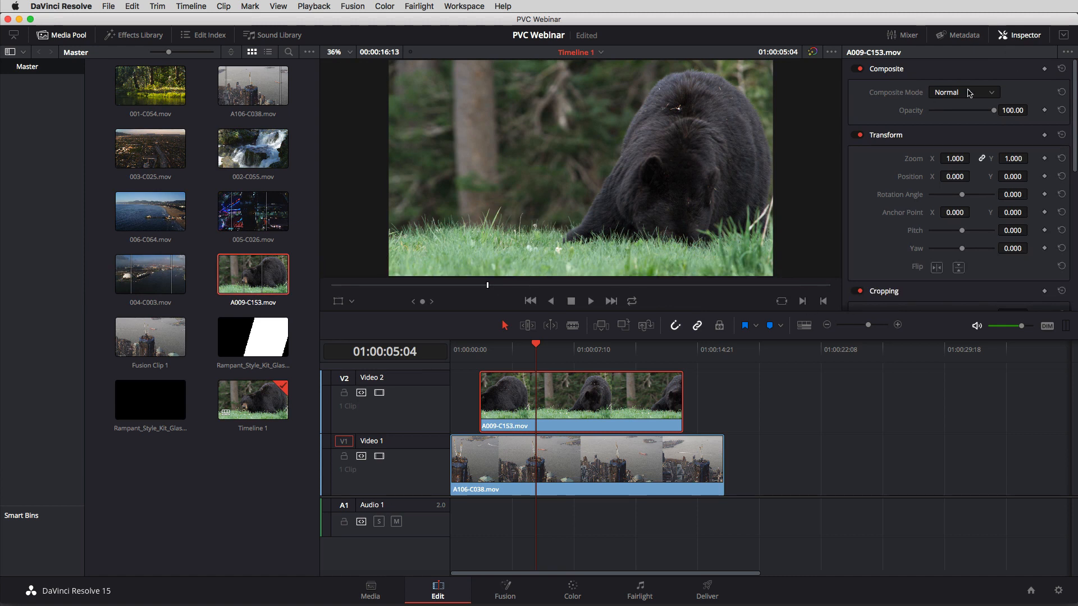
drag(501, 349, 495, 352)
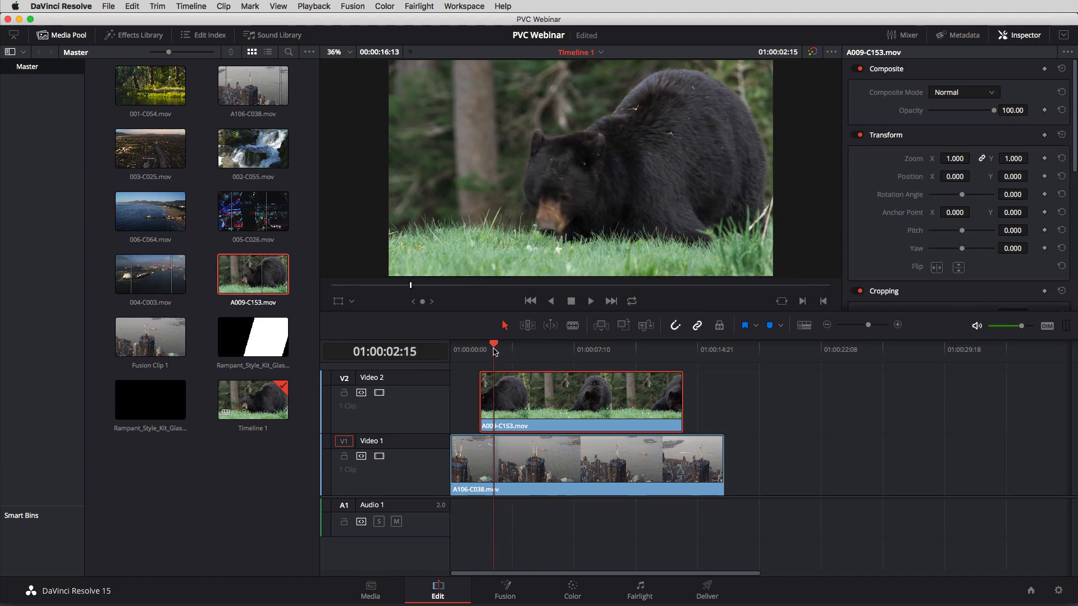
click(343, 52)
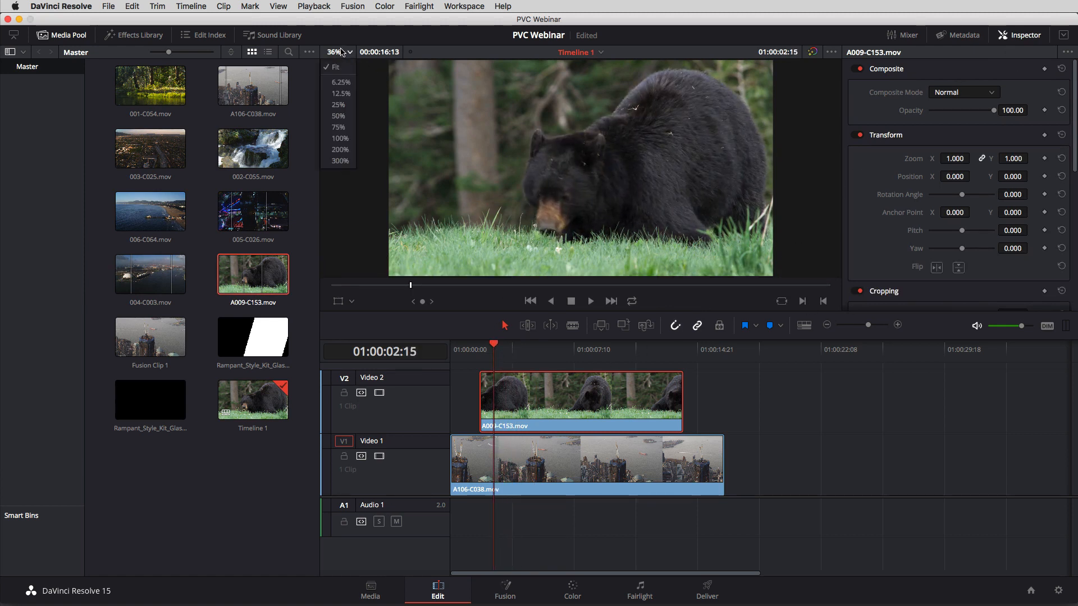
click(338, 105)
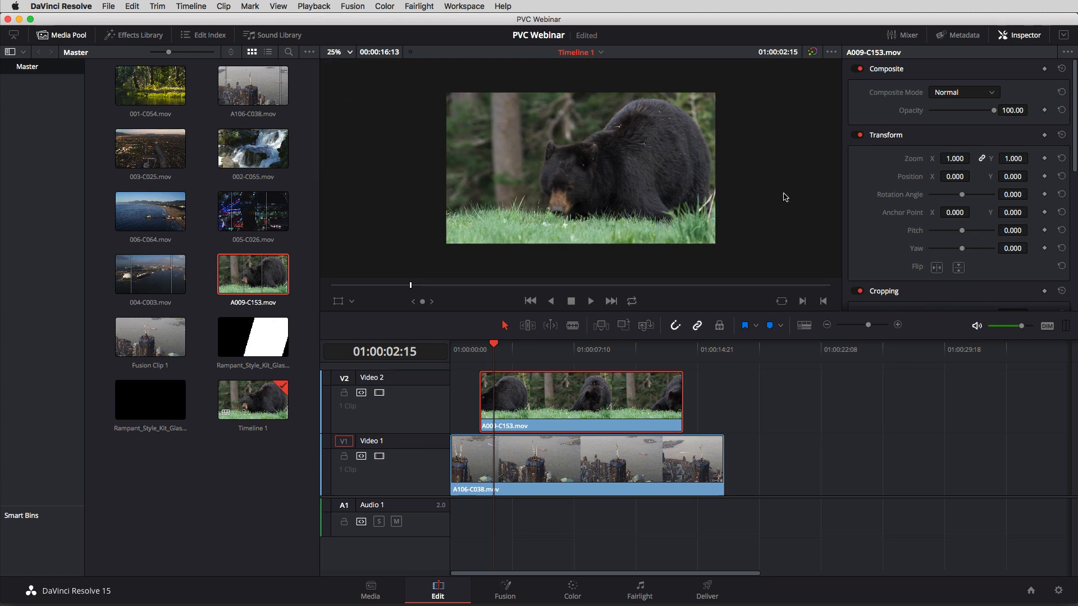
click(352, 303)
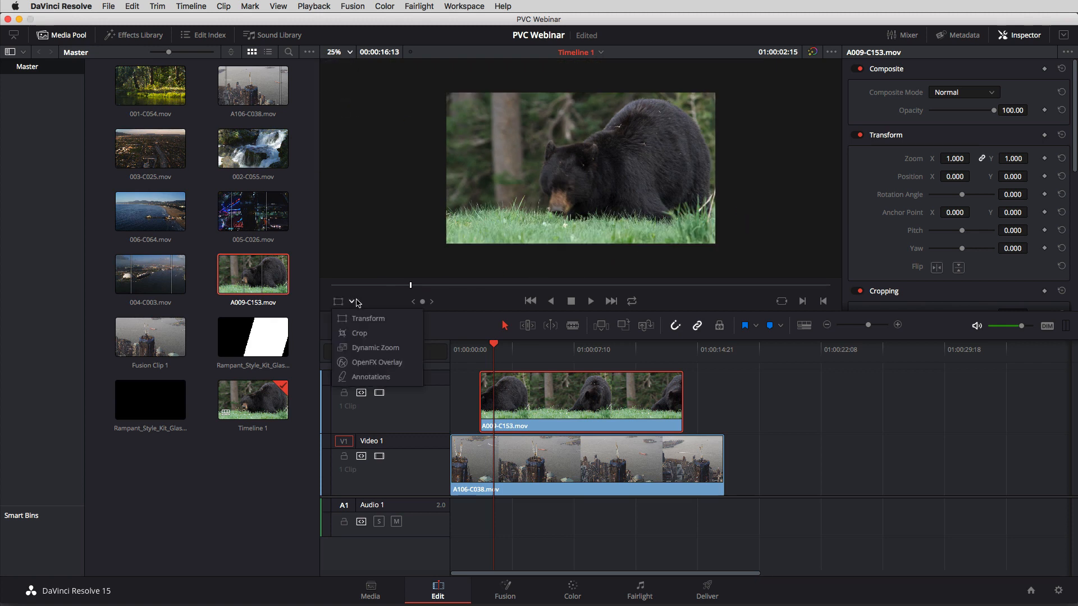
click(368, 318)
drag(447, 245, 412, 225)
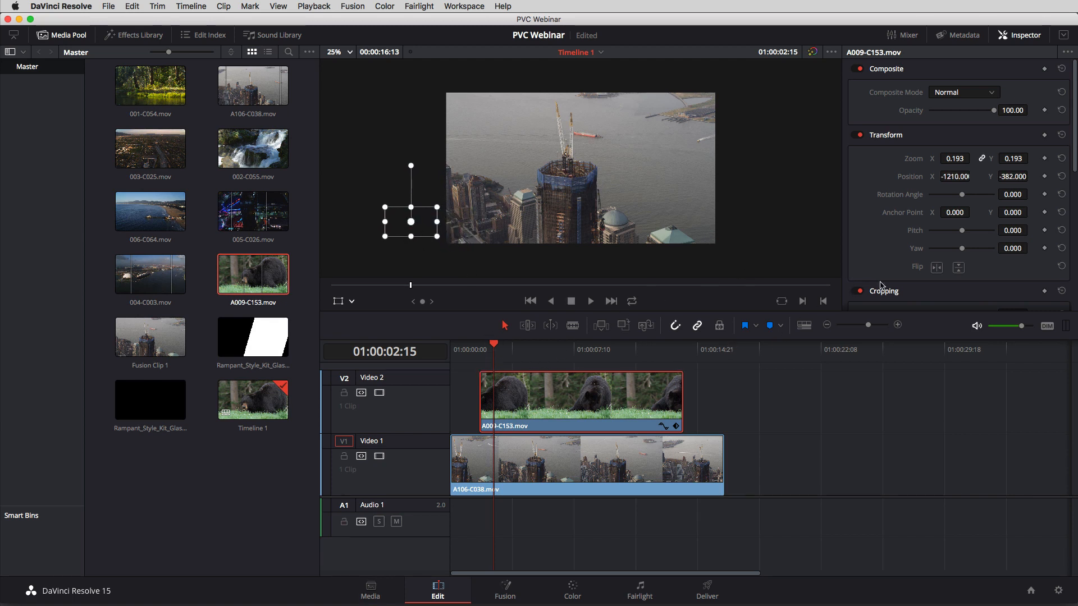
Keyframe the bear clip's position at 01:00:02:15, and move it past the frame's right edge, about X 1298, Y -386, at 01:00:13:04.
click(1044, 176)
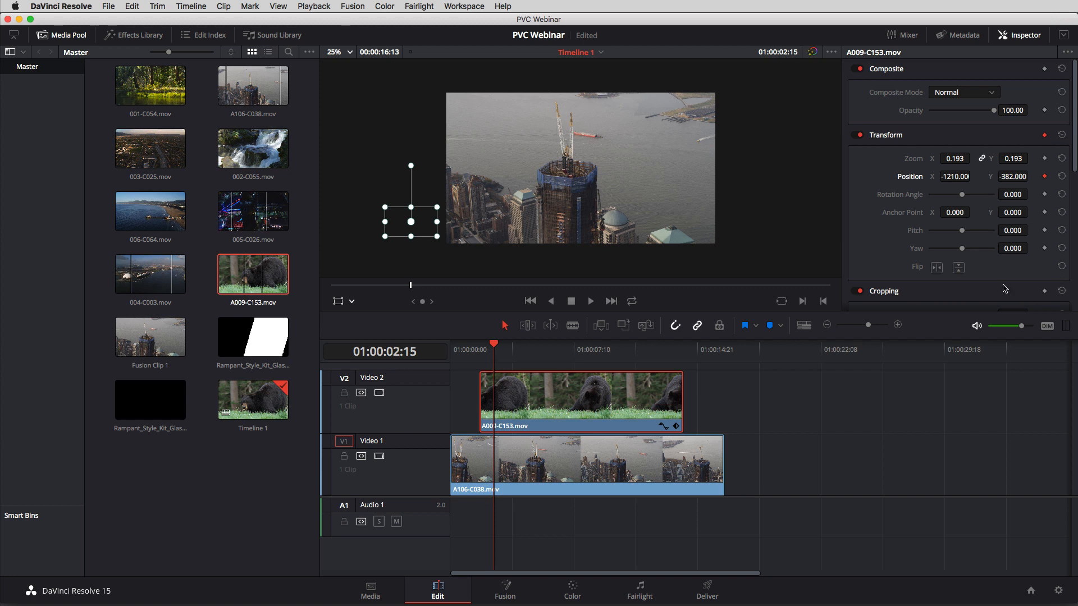
drag(686, 350, 669, 353)
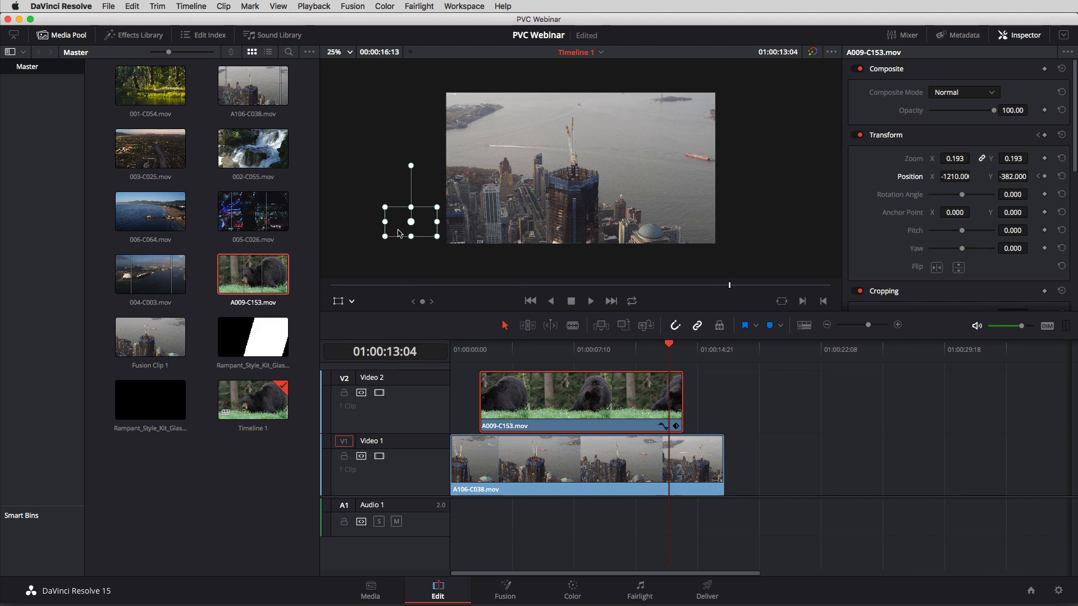
drag(400, 233, 763, 222)
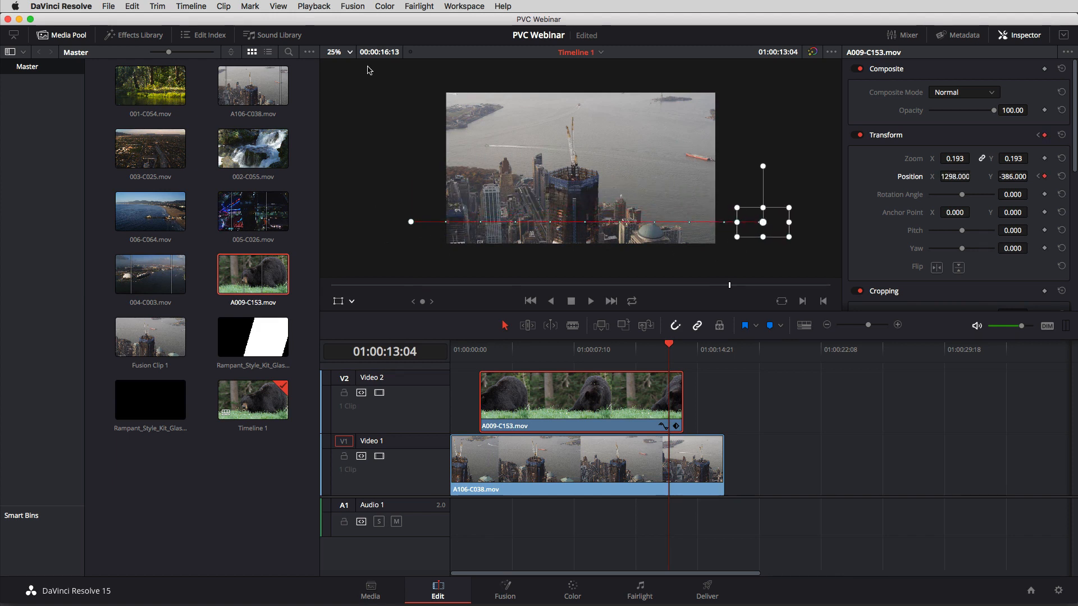
Fit the picture to the viewer and play the timeline from the start to review the bear clip's move across the frame.
click(343, 52)
click(336, 67)
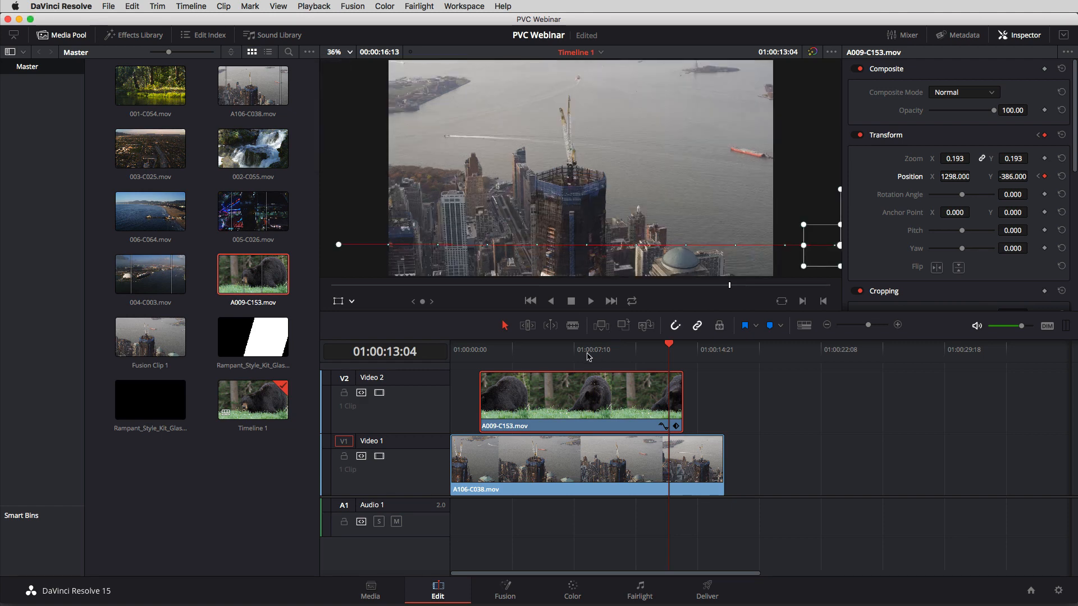
drag(589, 357, 456, 360)
click(784, 390)
key(space)
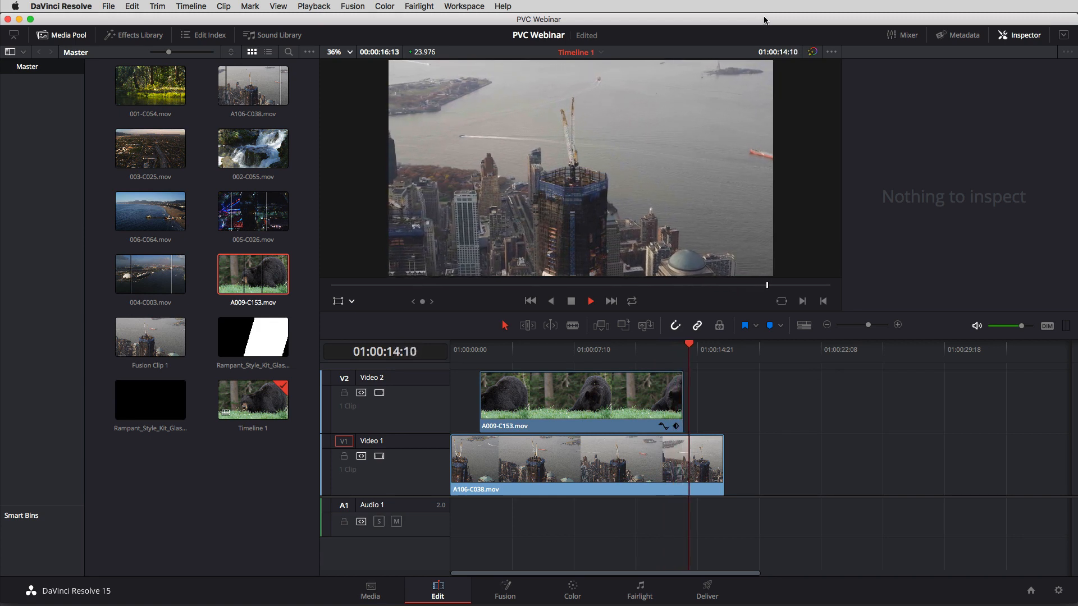
key(space)
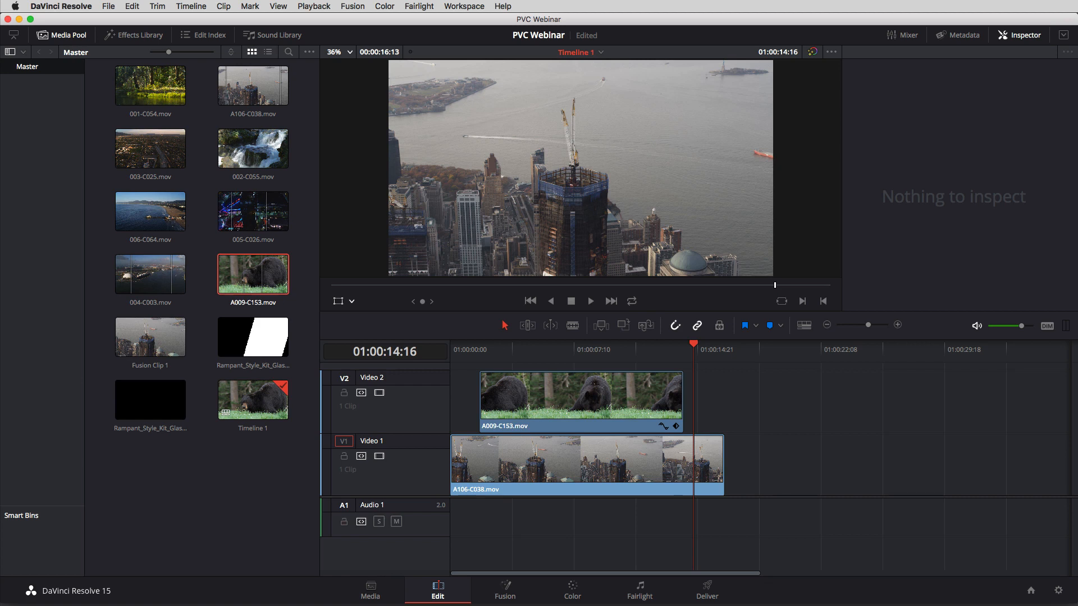
Move the bear clip from Video 2 down onto Video 1, leaving a gap after the city clip.
click(581, 389)
drag(536, 397, 884, 458)
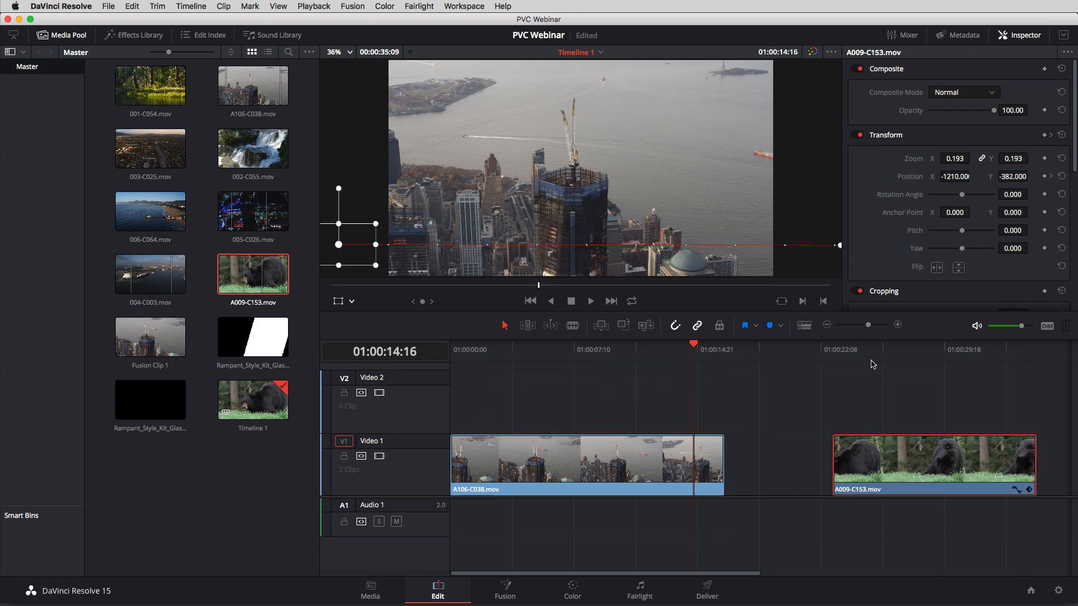
Select the city clip A106-C038.mov with the playhead at about 01:00:06:17 and open it on the Fusion page.
drag(612, 352, 512, 393)
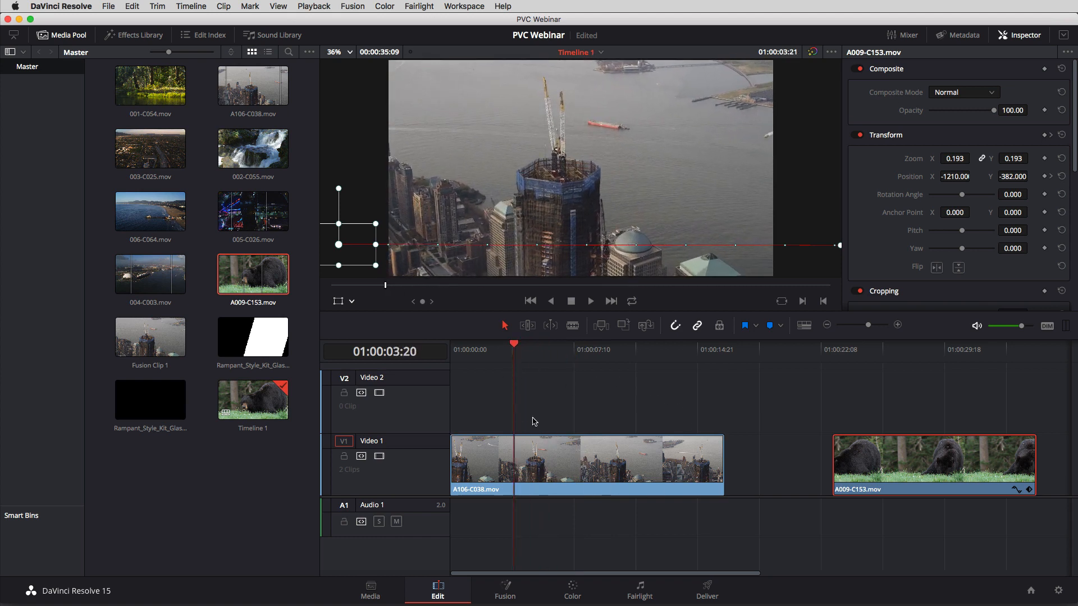
click(612, 469)
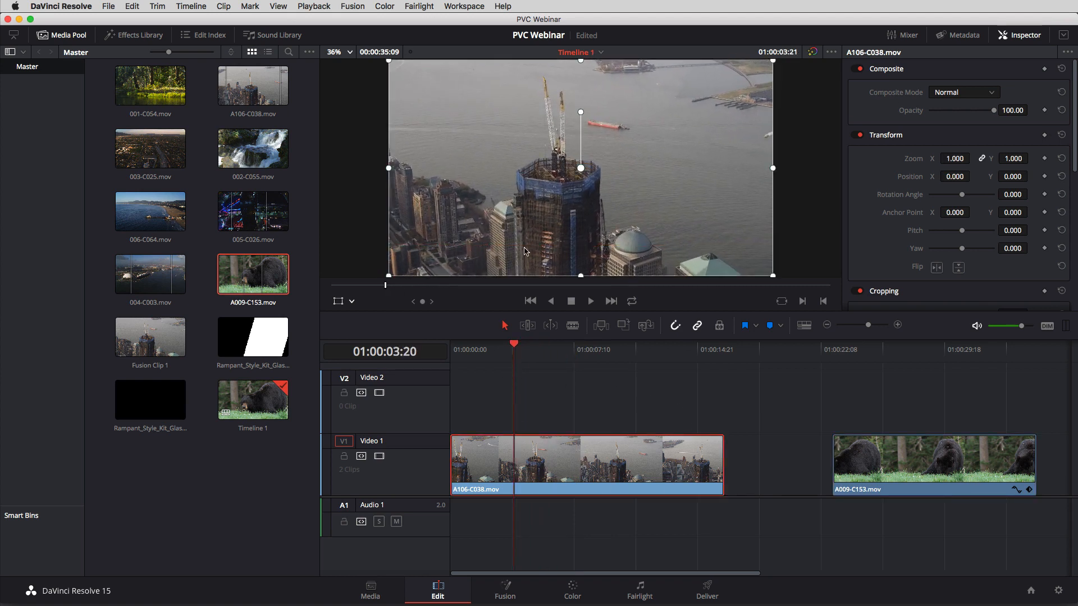
drag(503, 361, 563, 354)
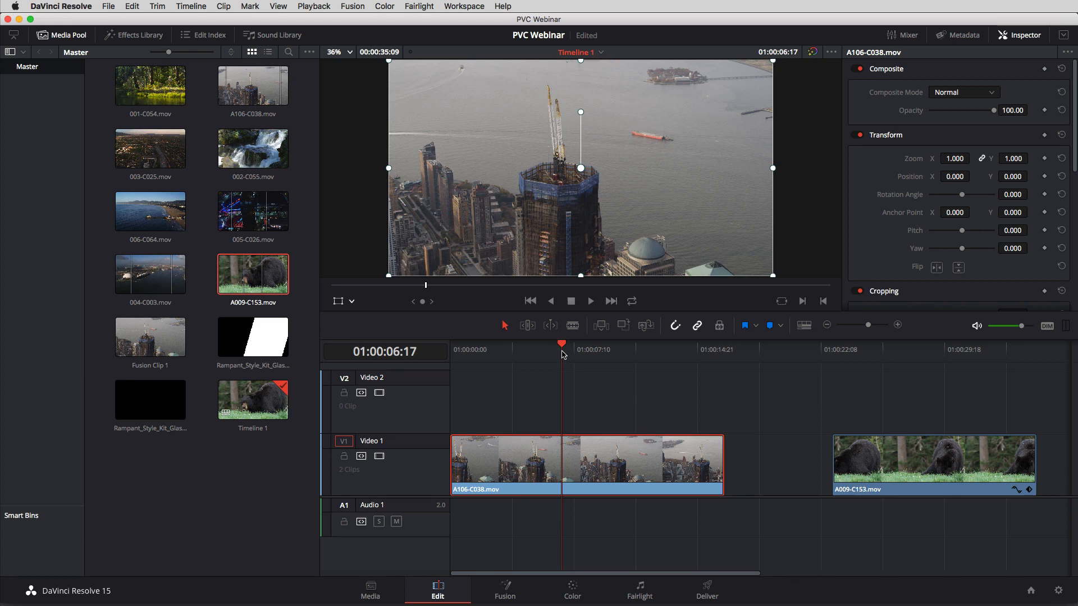
click(512, 590)
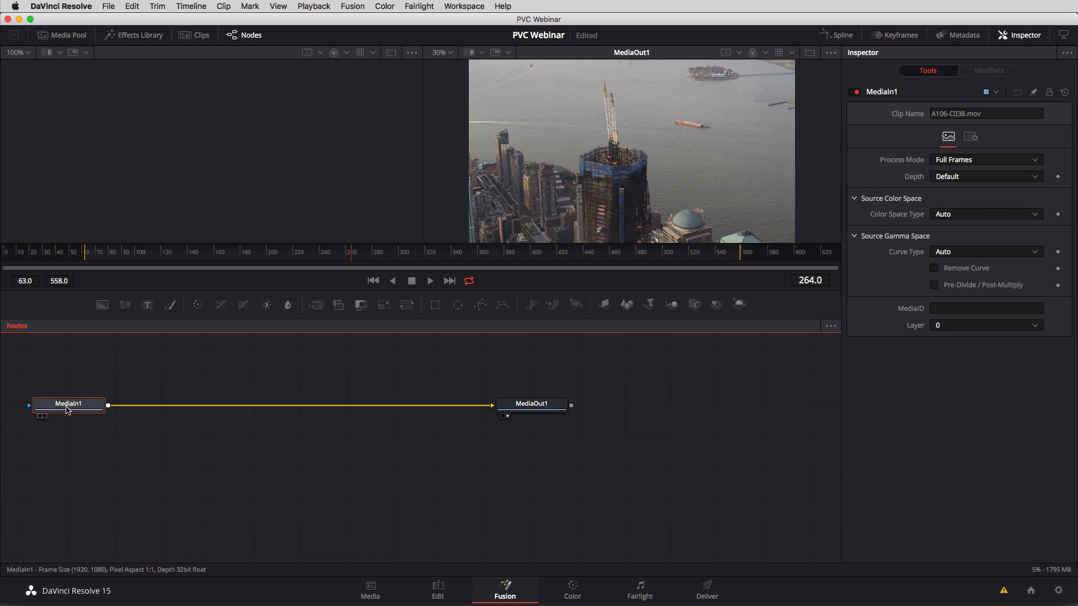
Move the MediaIn1 node close to MediaOut1 in the node graph.
drag(82, 406, 404, 404)
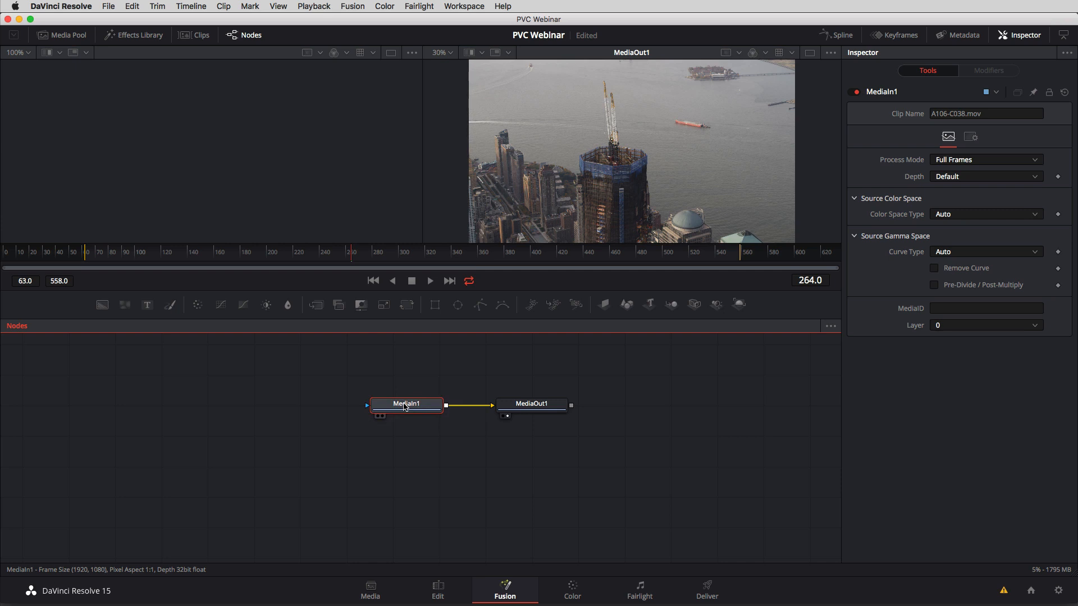
scroll(404, 407, up, 1)
scroll(404, 407, down, 4)
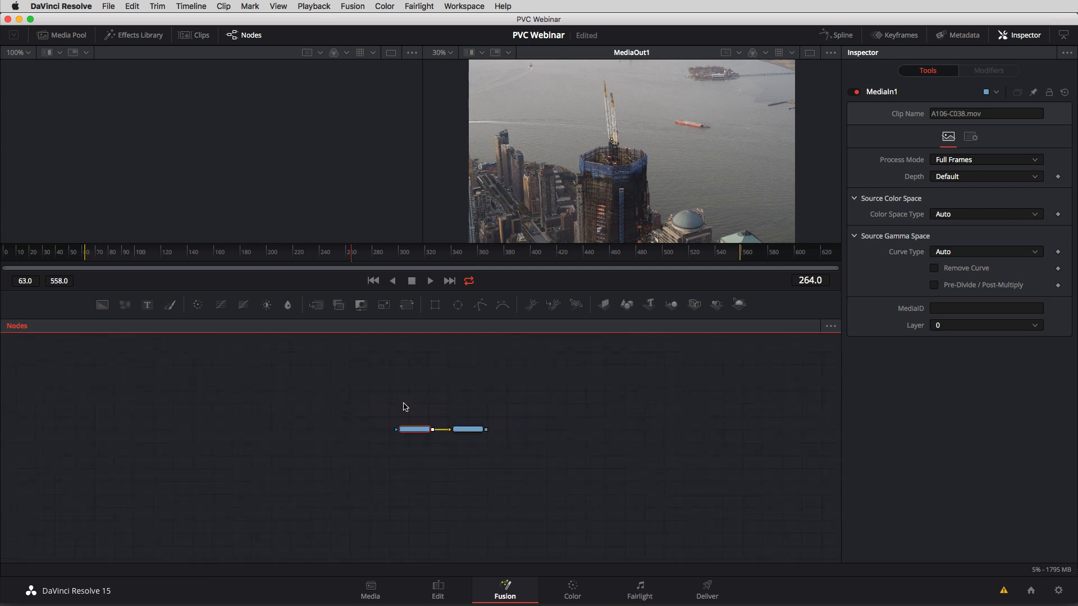
scroll(405, 407, up, 3)
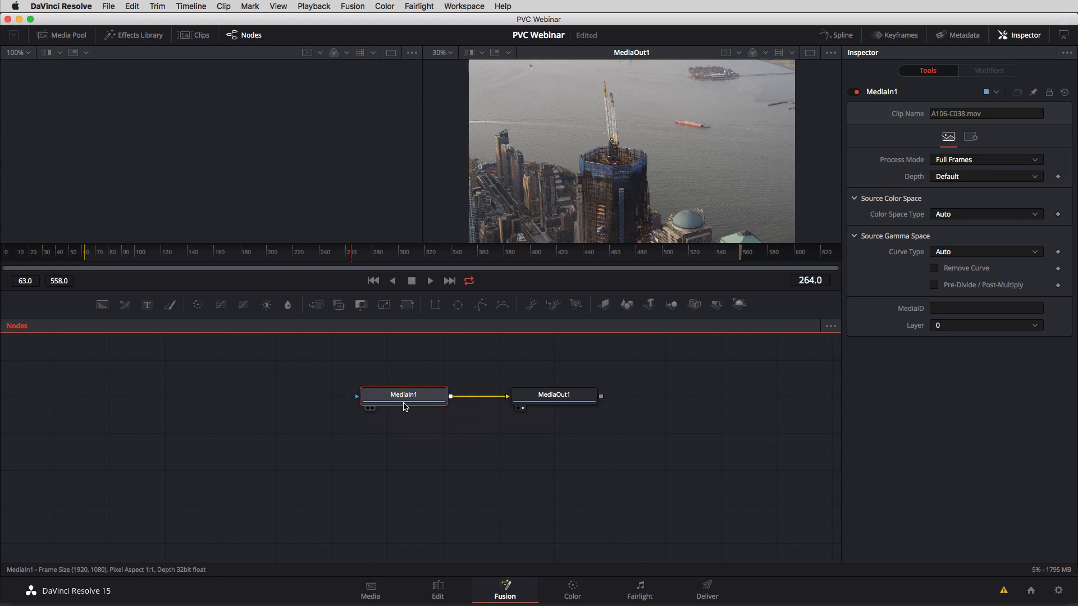
scroll(405, 406, down, 4)
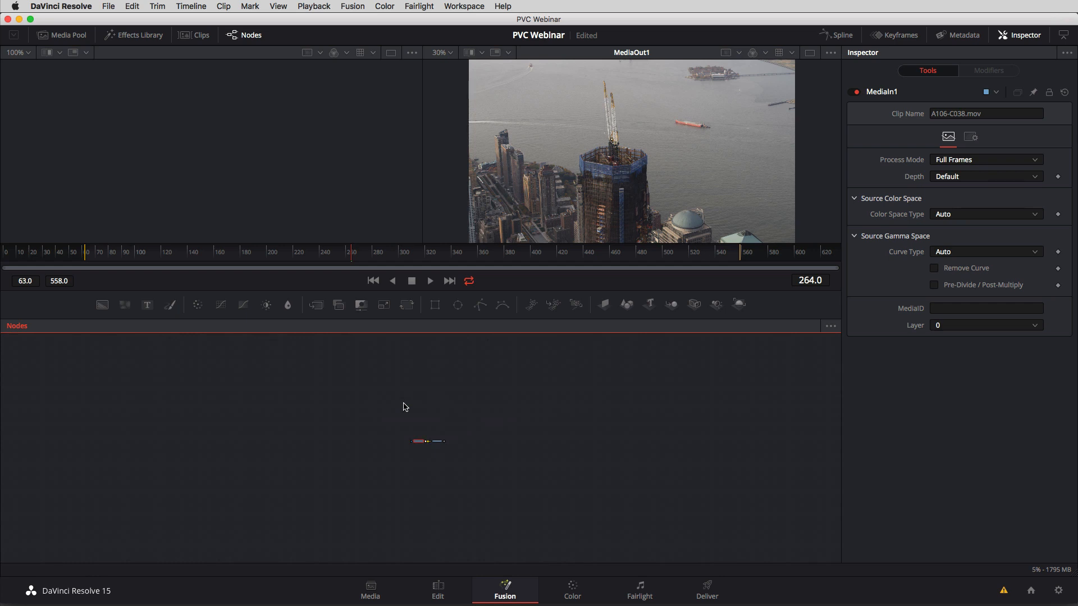
scroll(405, 405, up, 4)
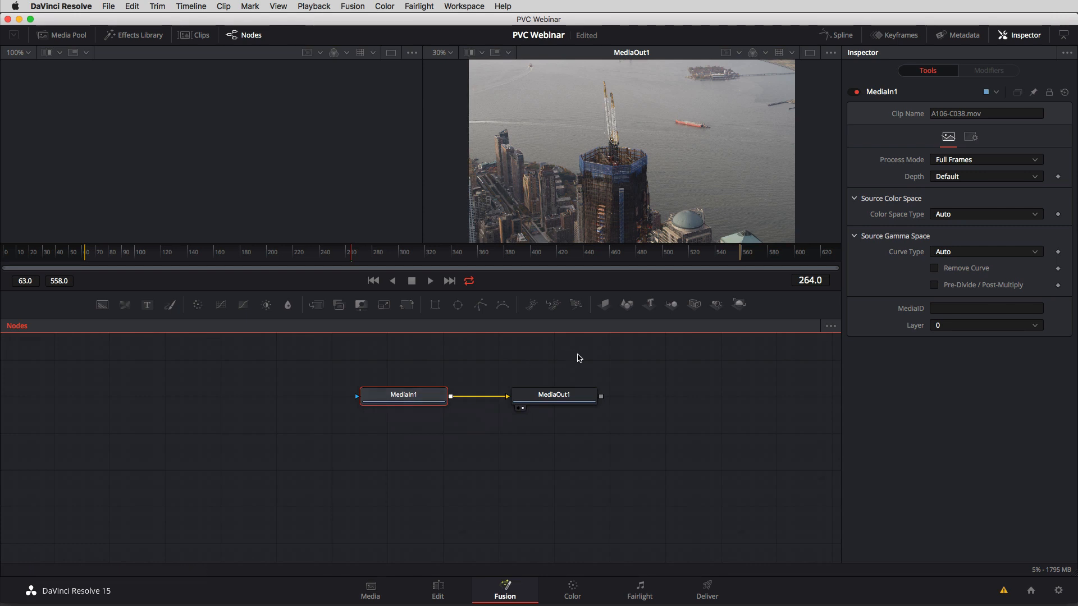
Move MediaIn1 and MediaOut1 together slightly down and left, and set MediaOut1 farther right of MediaIn1 to widen the gap.
drag(579, 356, 386, 436)
drag(399, 397, 377, 415)
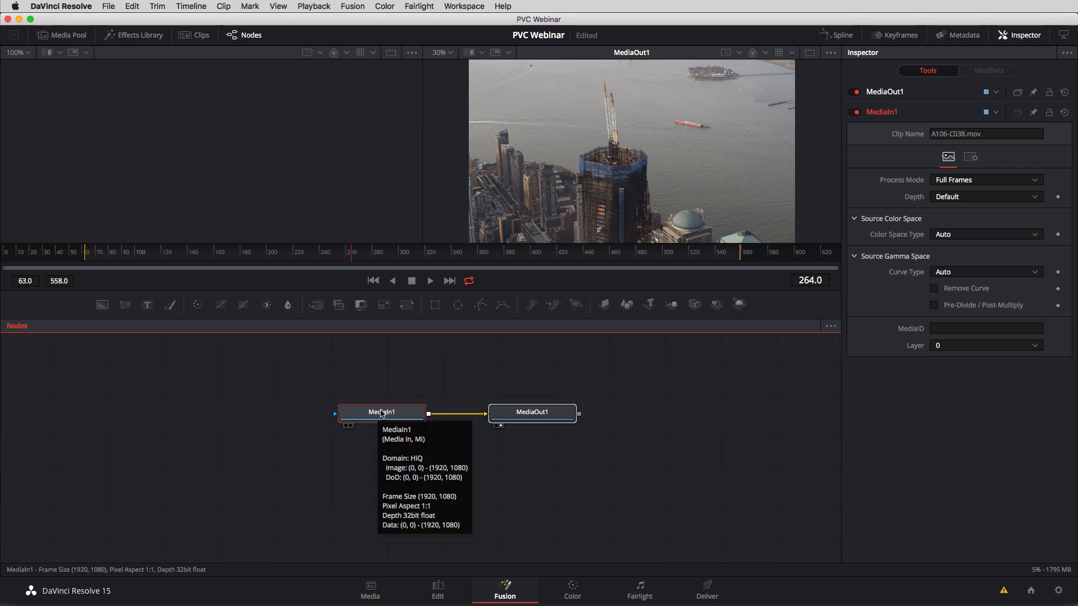
click(457, 369)
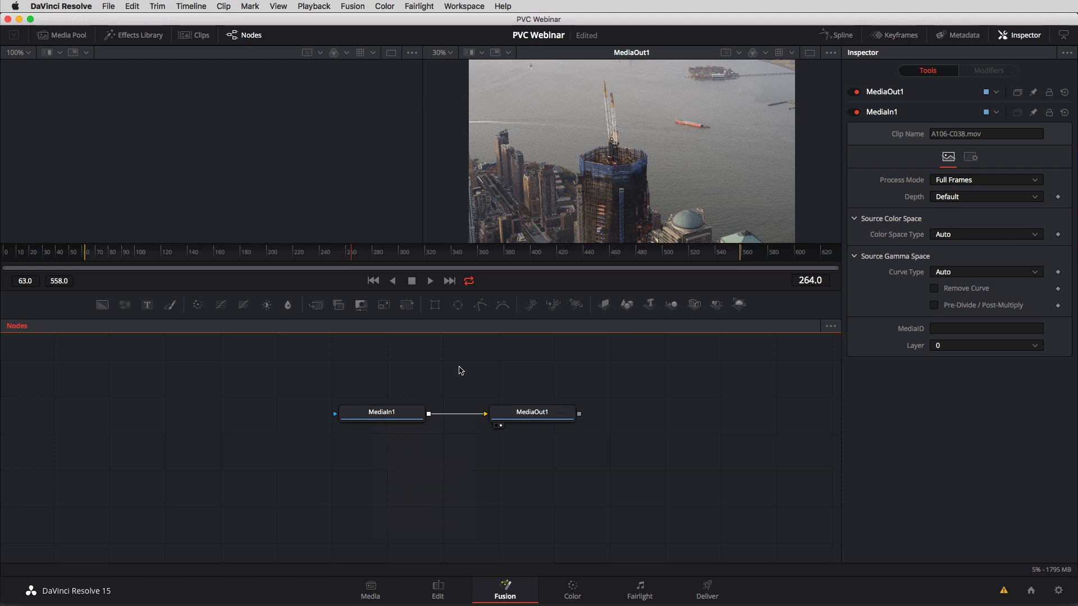
drag(514, 413, 616, 402)
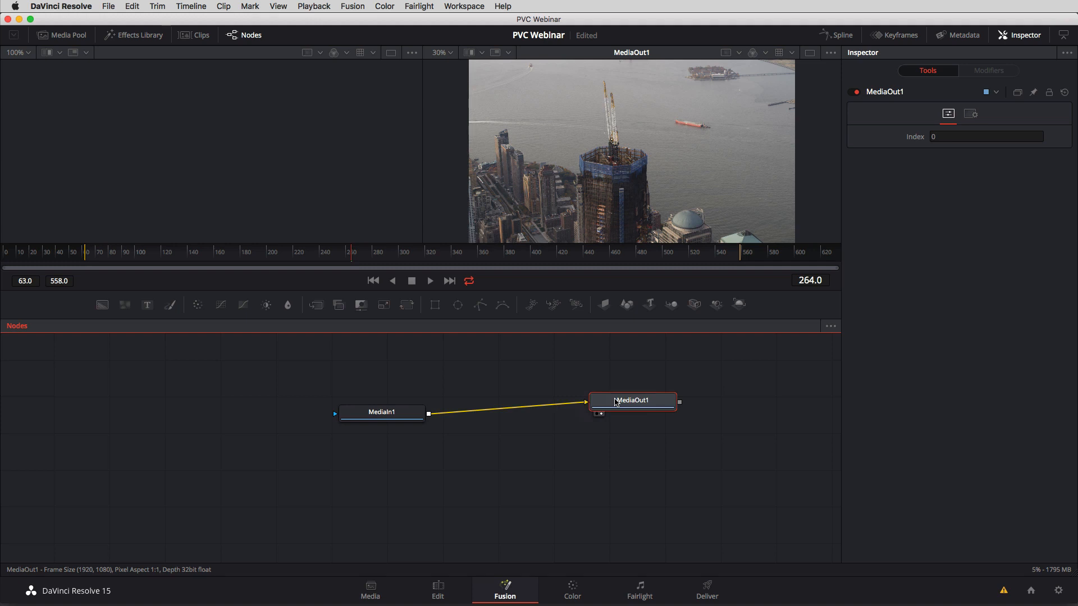
Rename the MediaIn1 node as CityFootage.
click(399, 415)
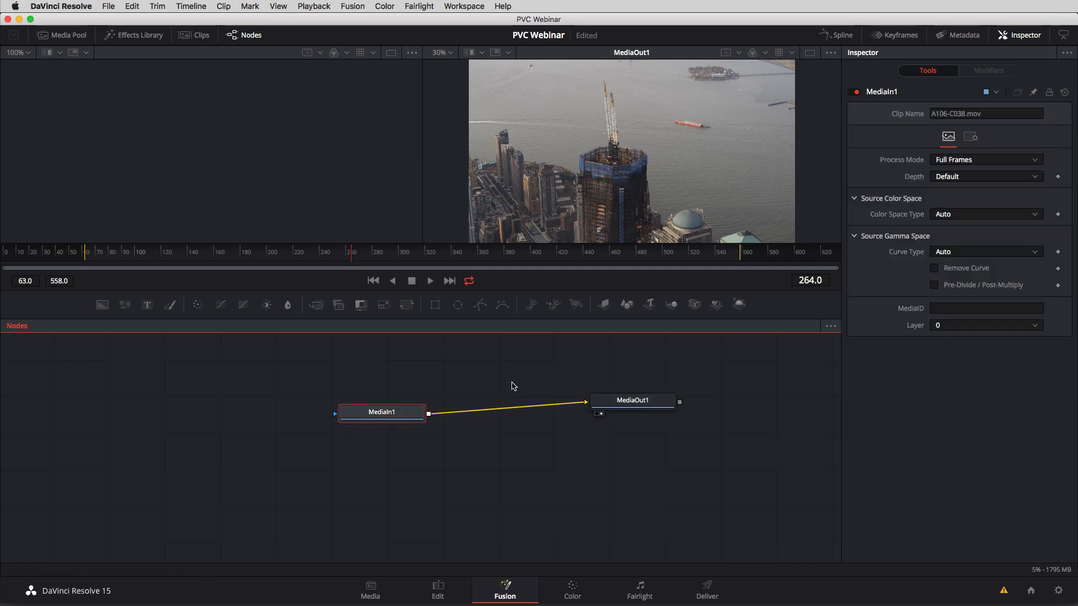
key(F2)
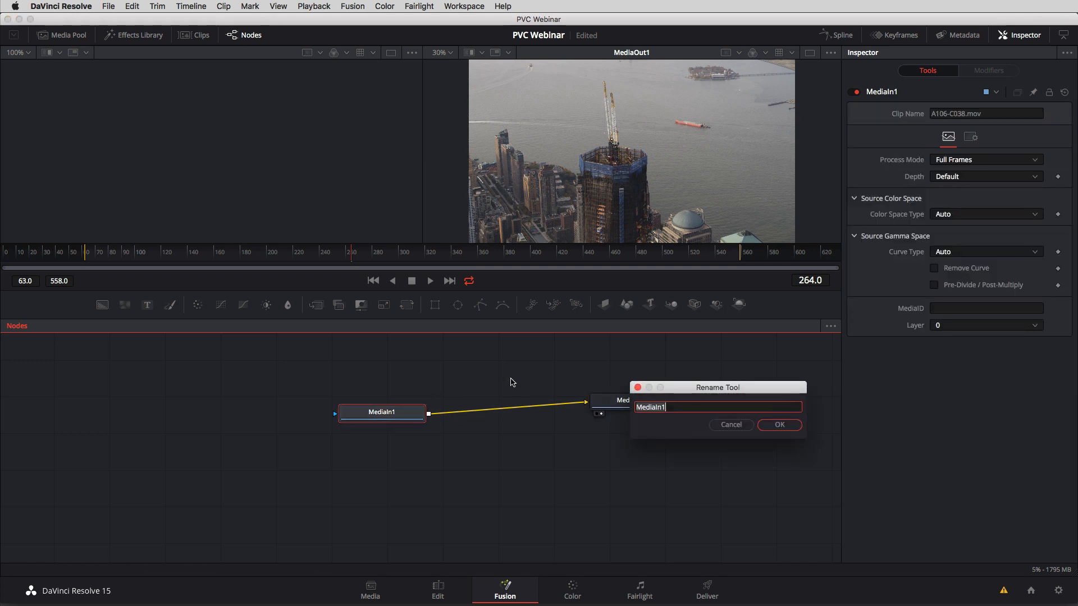
text(Cl)
text(ty Footage)
key(Return)
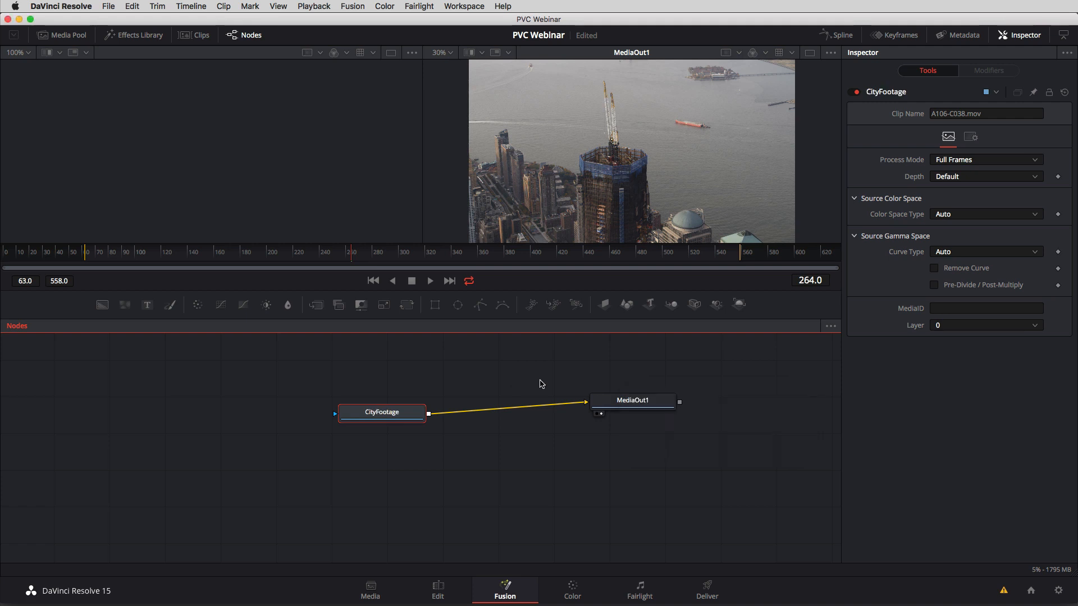
Rename the MediaOut1 node as Output.
click(615, 403)
text(Output)
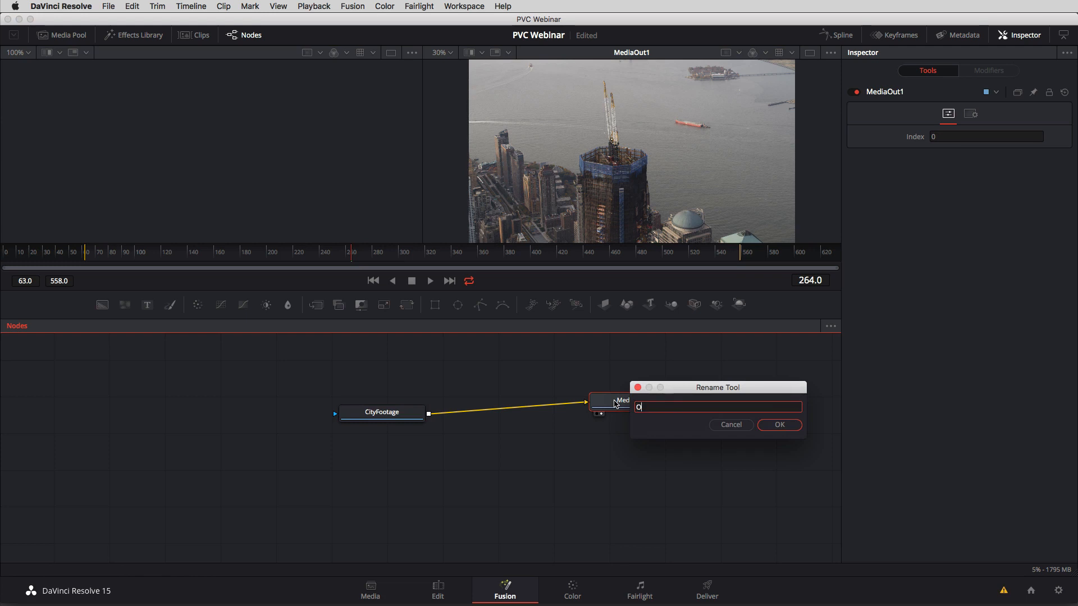
key(Return)
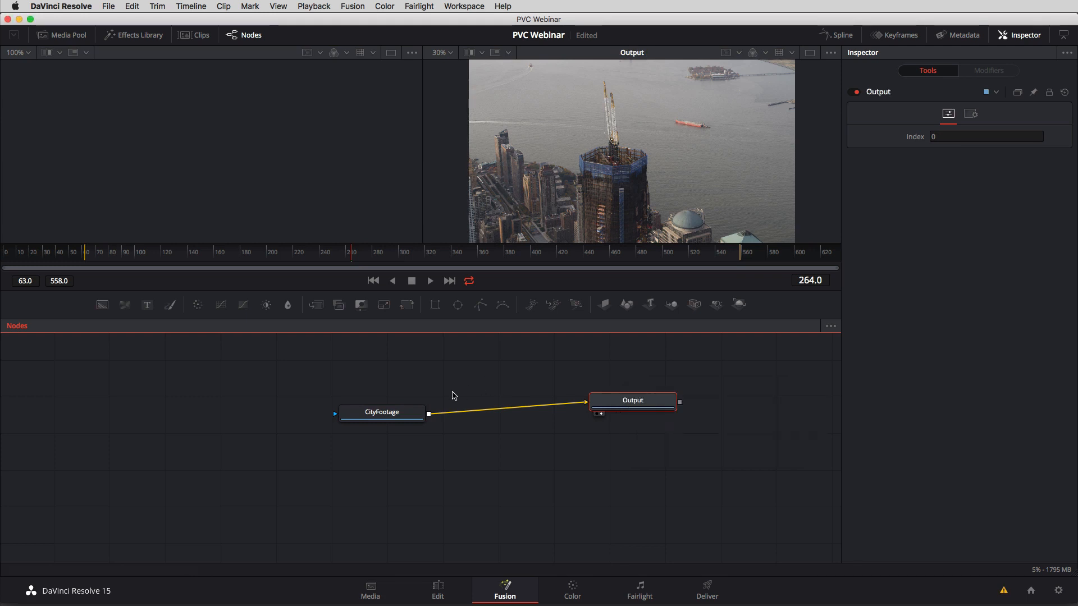
Move the CityFootage node farther left, level with Output, to leave a wide gap between the two nodes.
drag(402, 413, 341, 399)
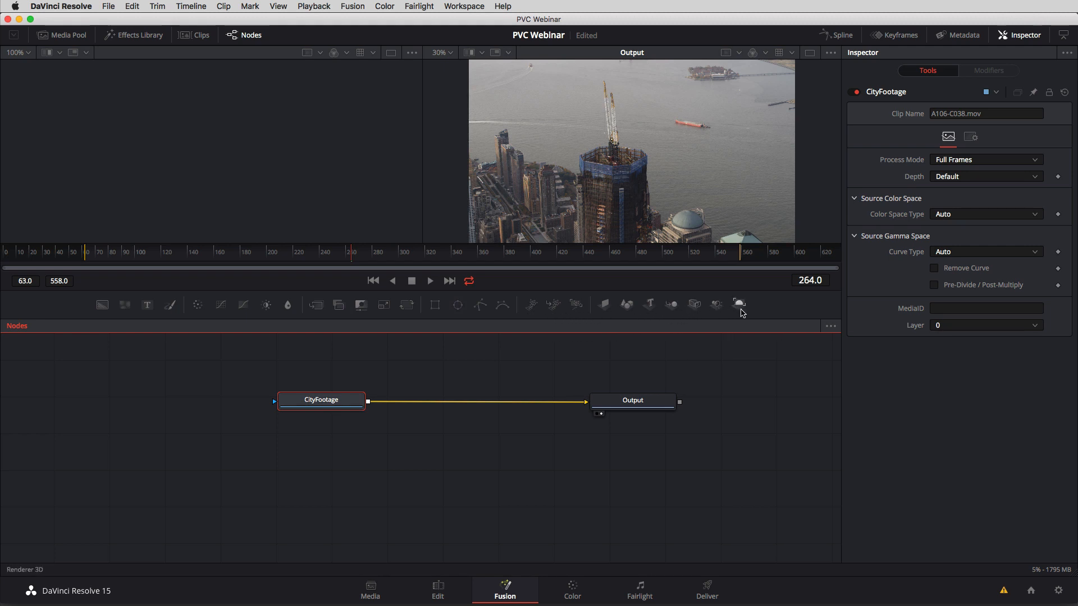
drag(356, 400, 326, 400)
click(353, 361)
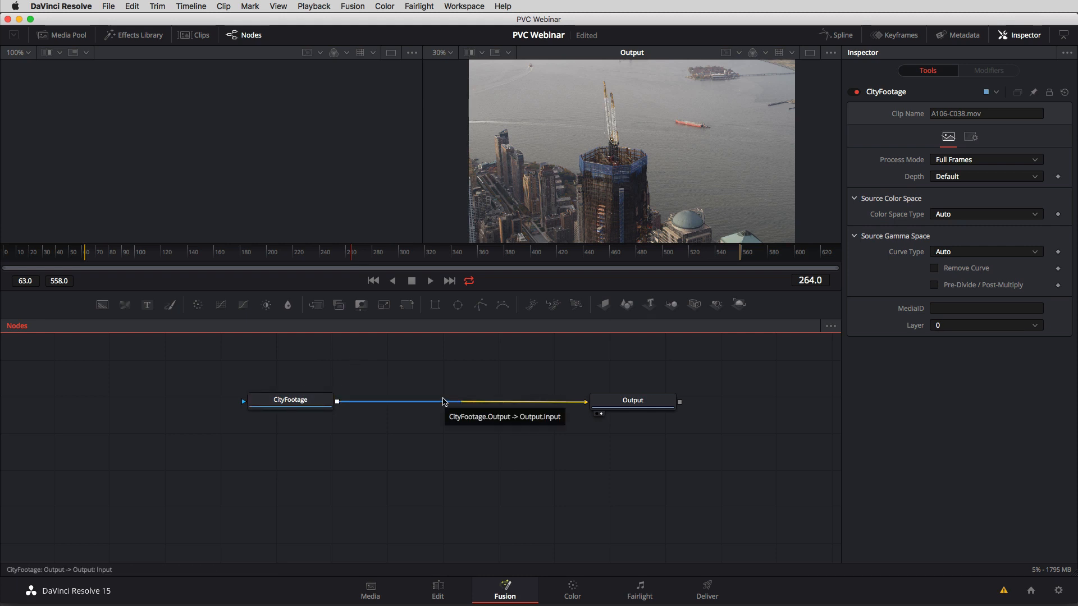
key(shift+space)
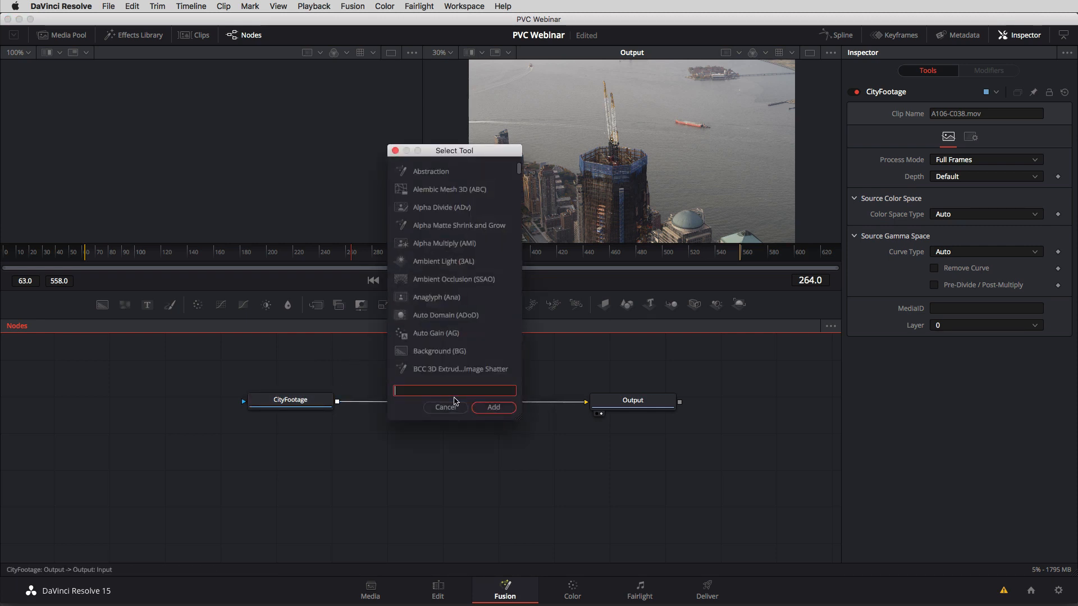
text(Blur)
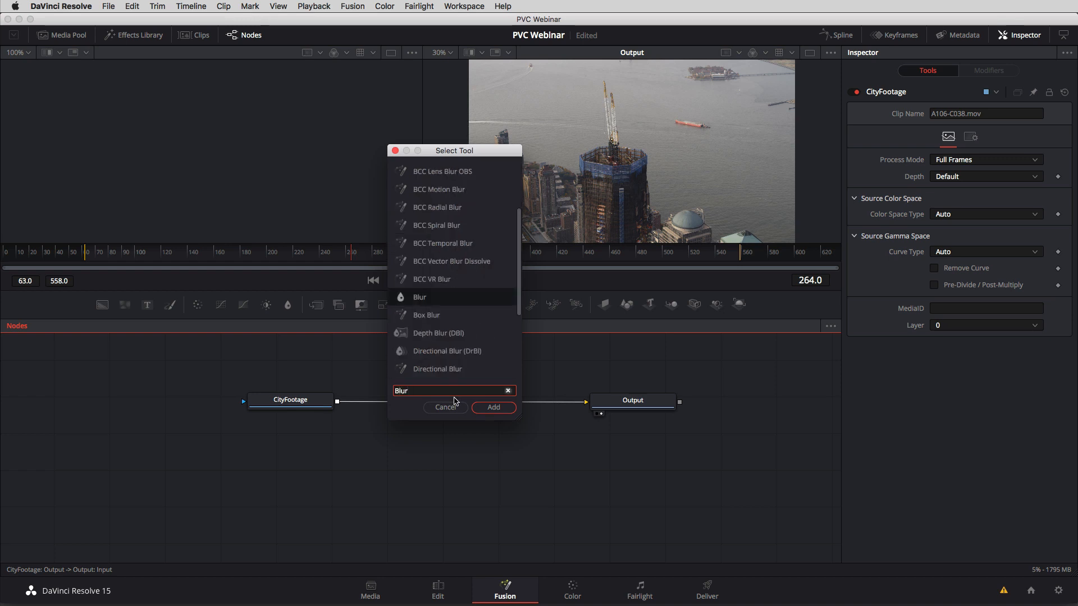
click(499, 410)
drag(365, 369, 484, 369)
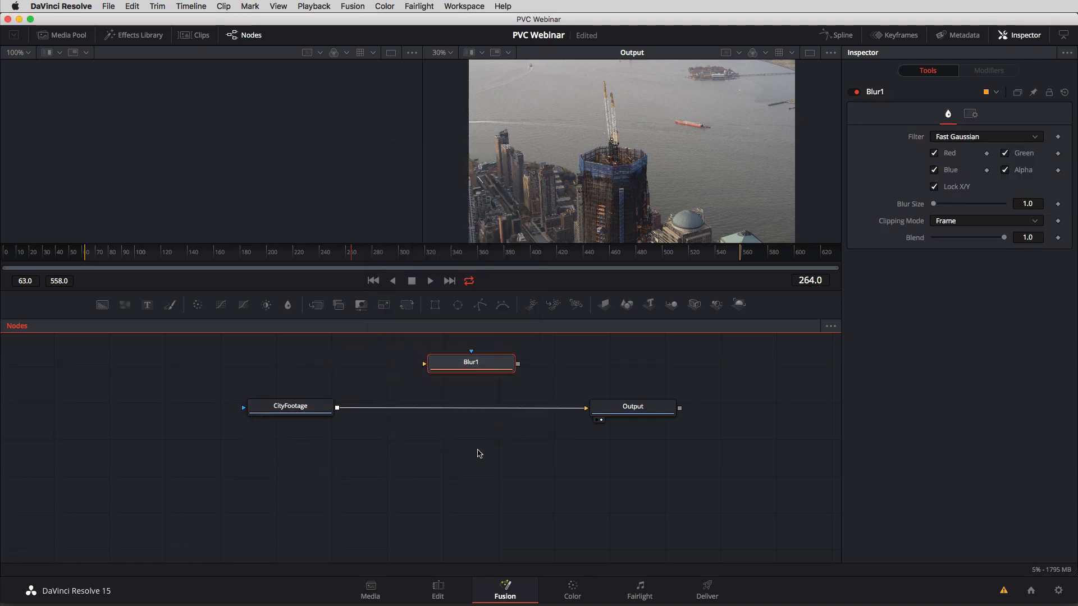
key(Delete)
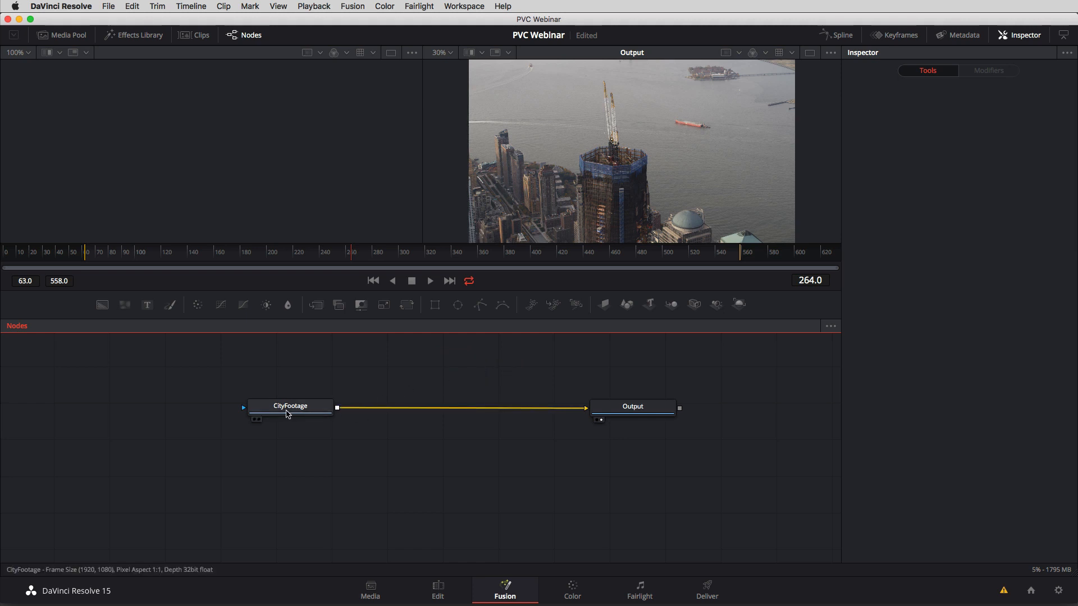
Insert a Blur node directly after CityFootage so that it feeds Output.
click(306, 411)
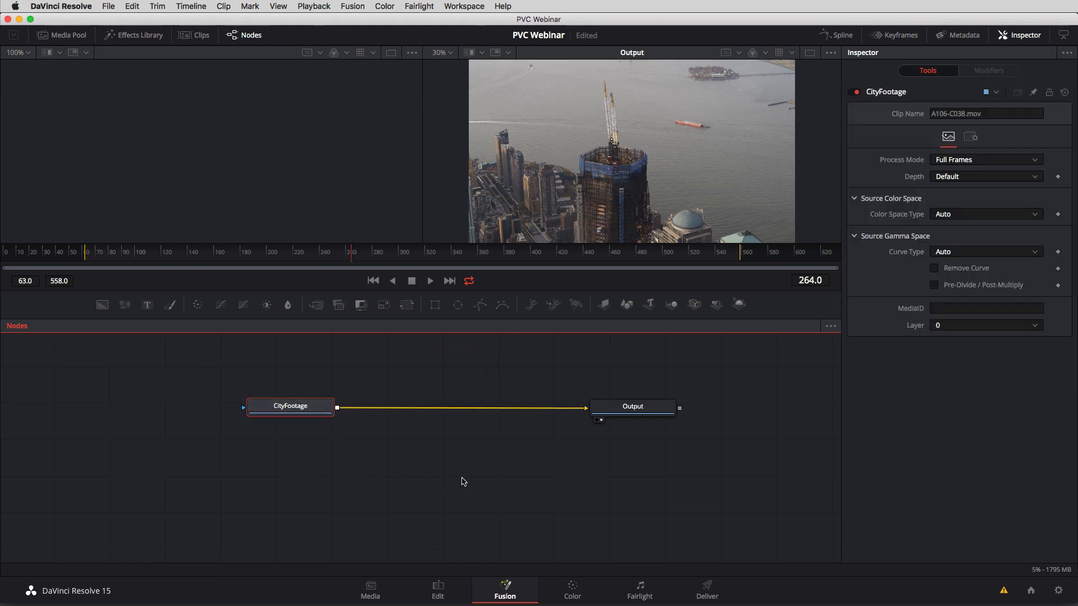
key(shift+space)
text(Blur)
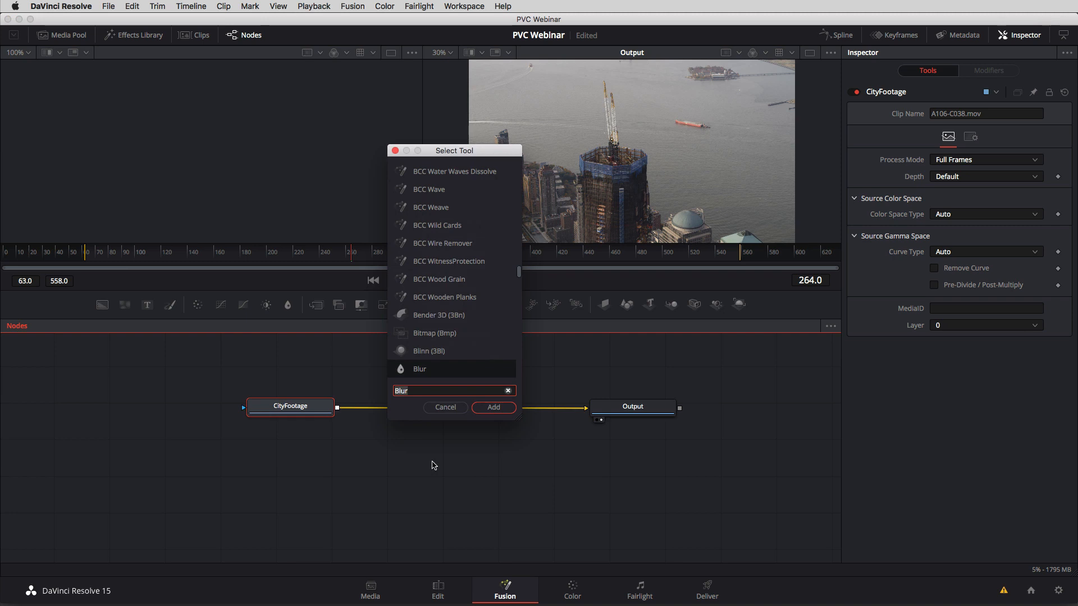
click(494, 408)
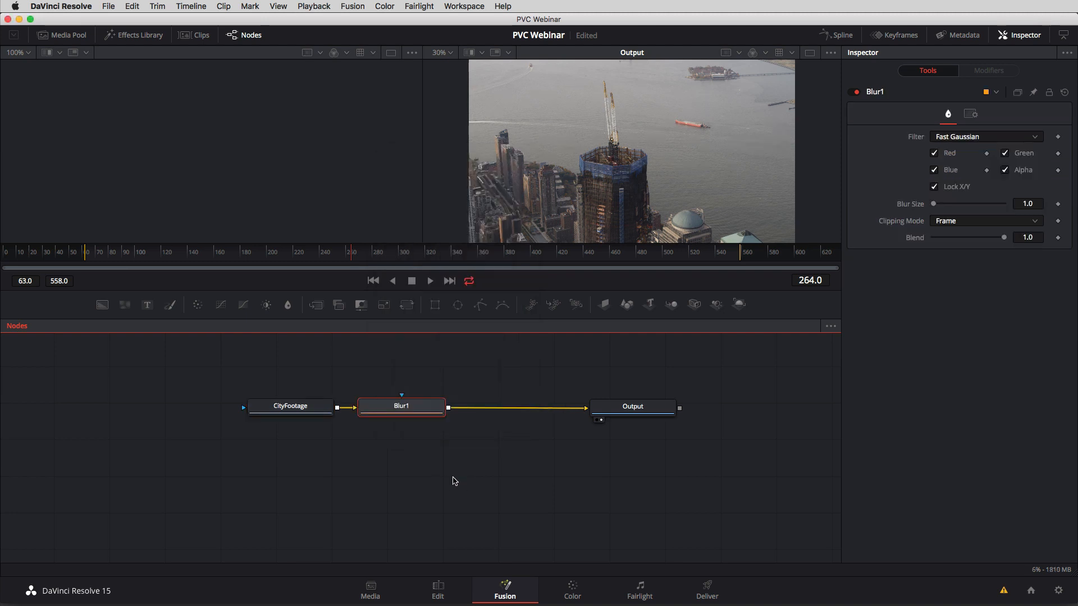
Reposition the Blur1 node below and above the connection line, ending level and midway between CityFootage and Output.
drag(405, 415, 466, 440)
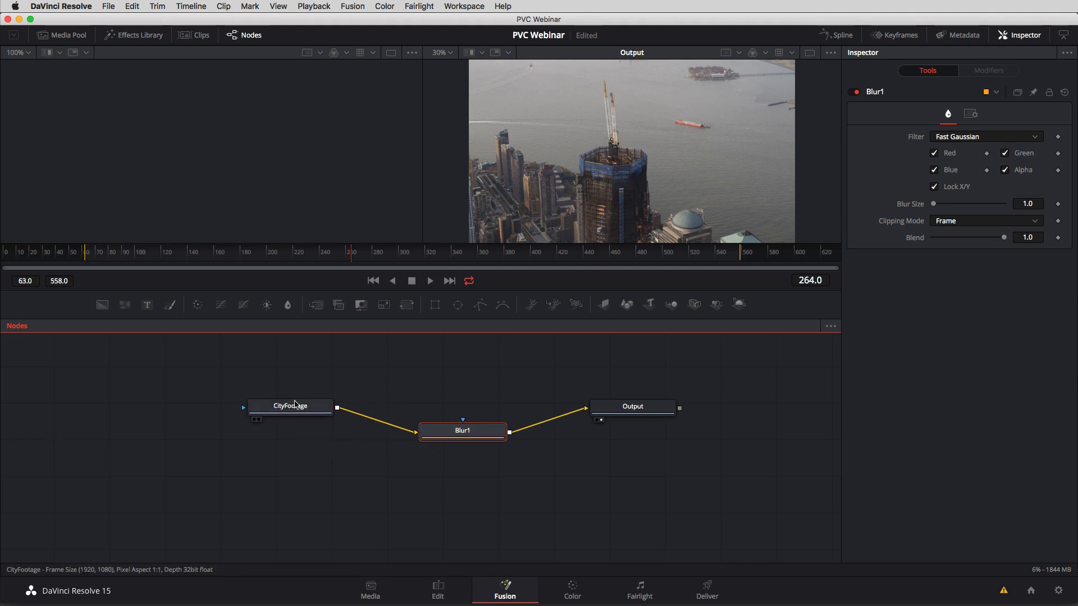
mouse_move(455, 441)
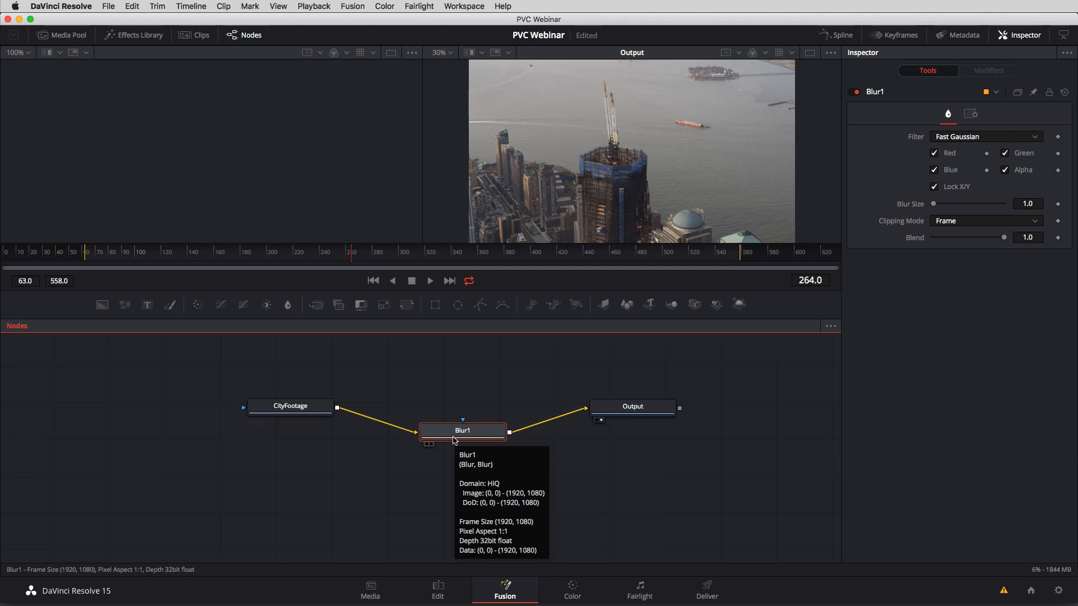
drag(454, 441, 460, 406)
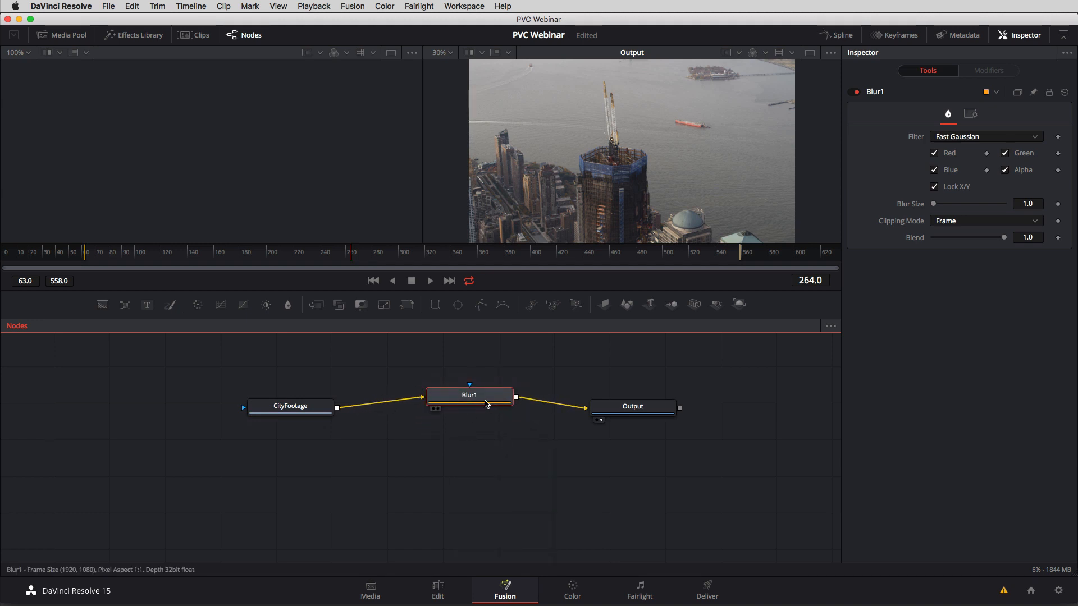
mouse_move(487, 404)
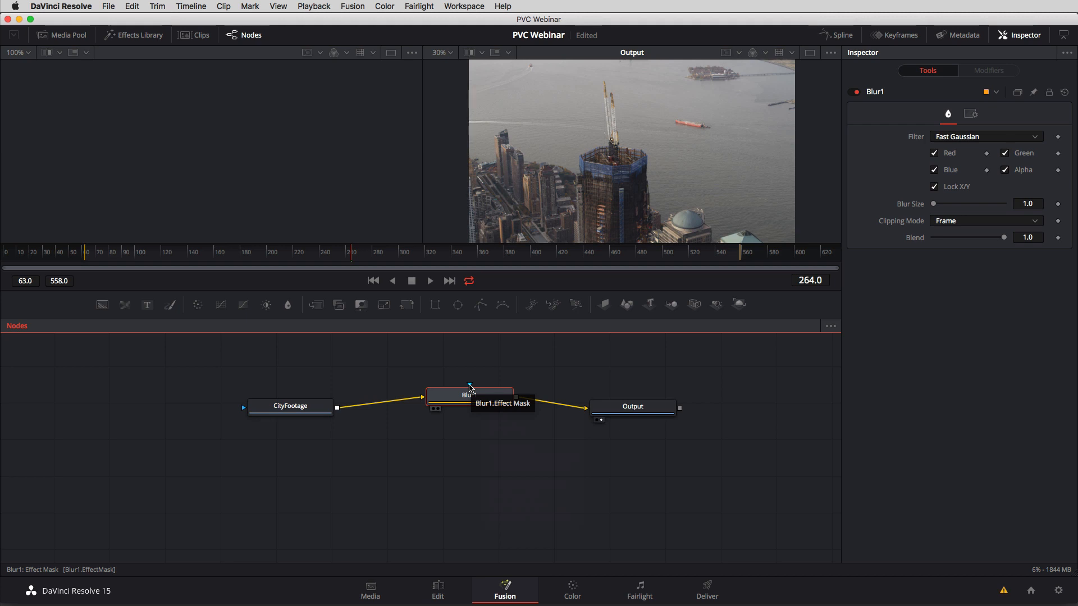
drag(471, 395, 475, 406)
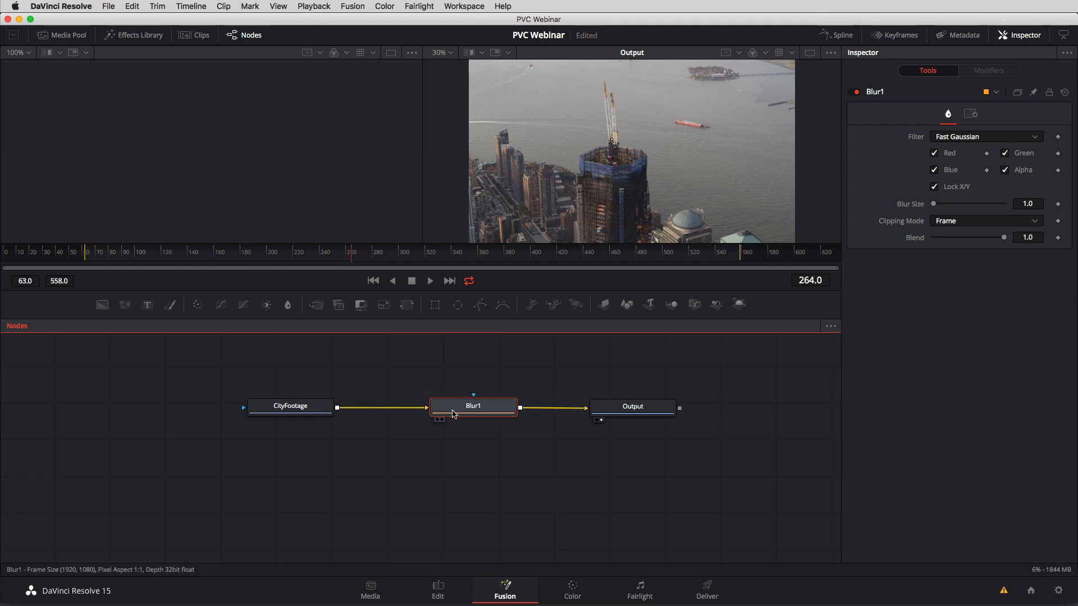
Set Blur1's Blur Size to 23.6, keeping the Inspector open.
click(1023, 37)
click(1022, 35)
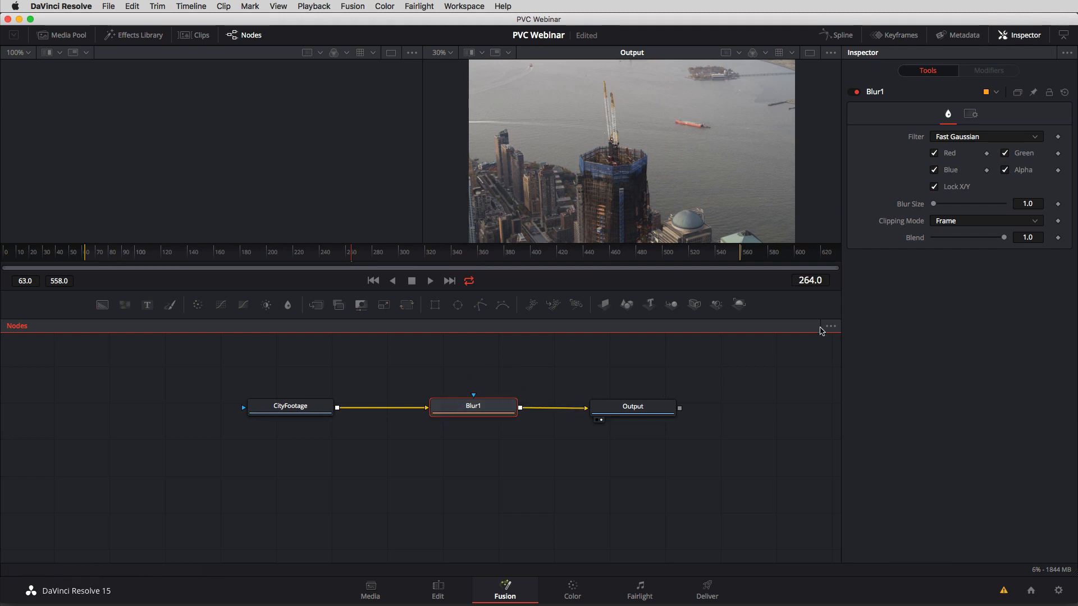
drag(934, 205, 953, 202)
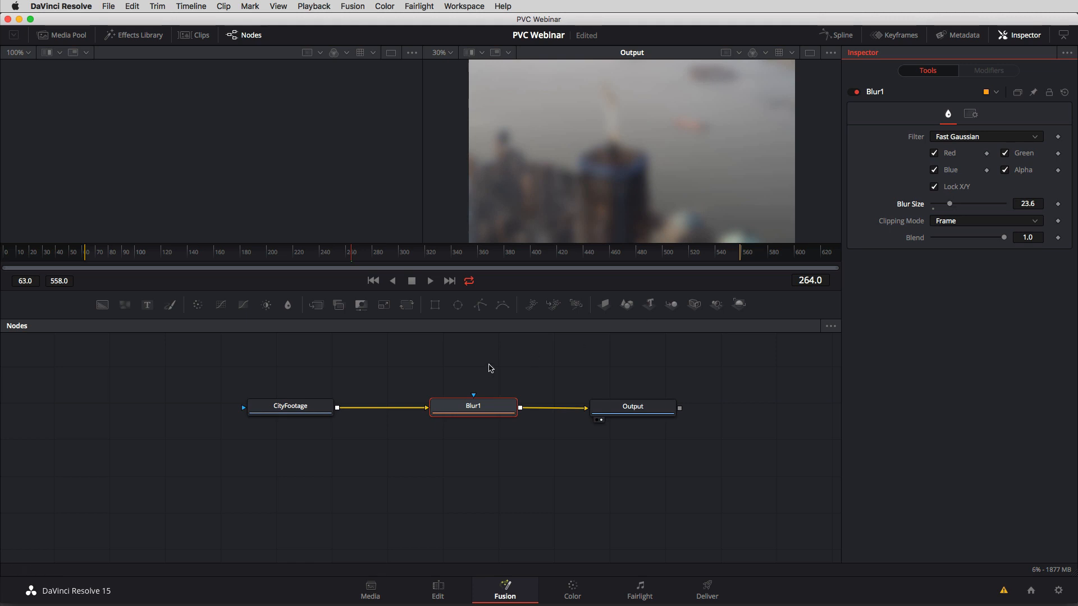
Disconnect Blur1 from Output and keep Blur1 midway between CityFootage and Output.
drag(477, 406, 427, 406)
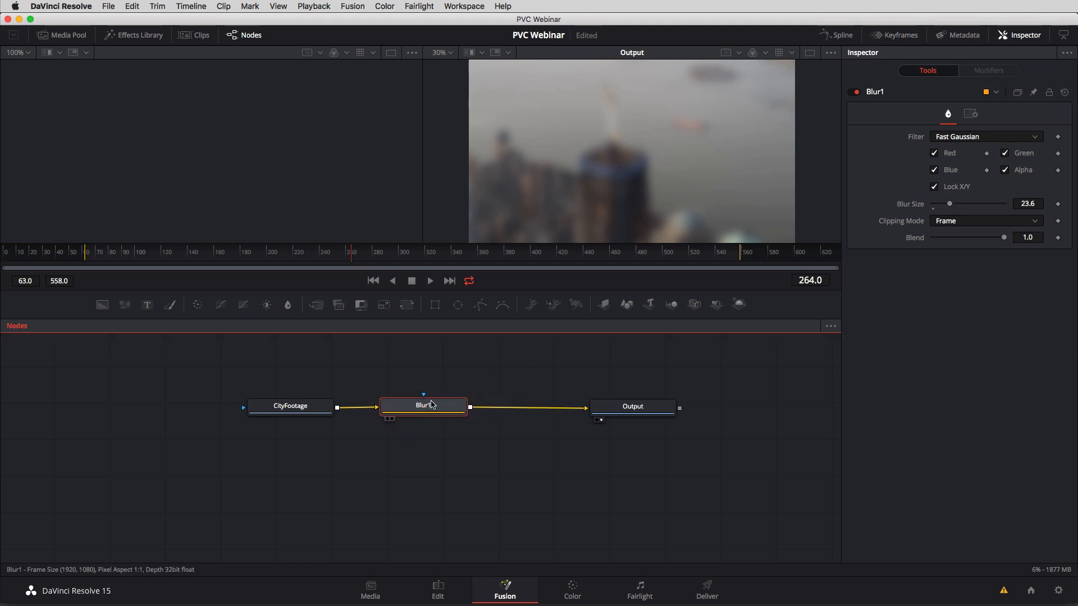
drag(562, 411, 522, 404)
drag(412, 409, 458, 410)
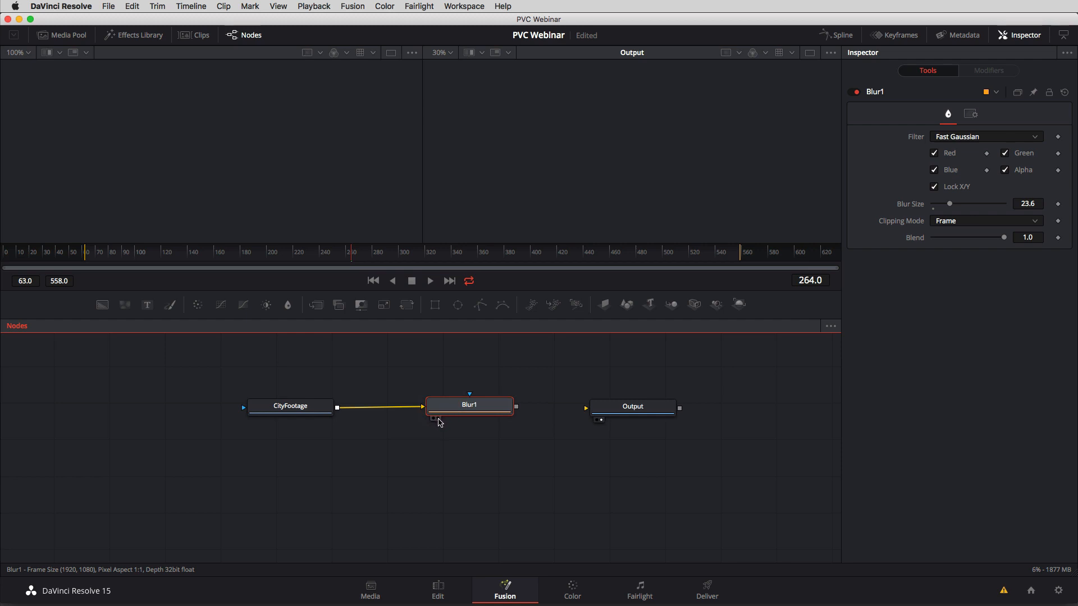
Show Blur1 in the second viewer and CityFootage in the first viewer to compare blurred and original footage.
click(437, 419)
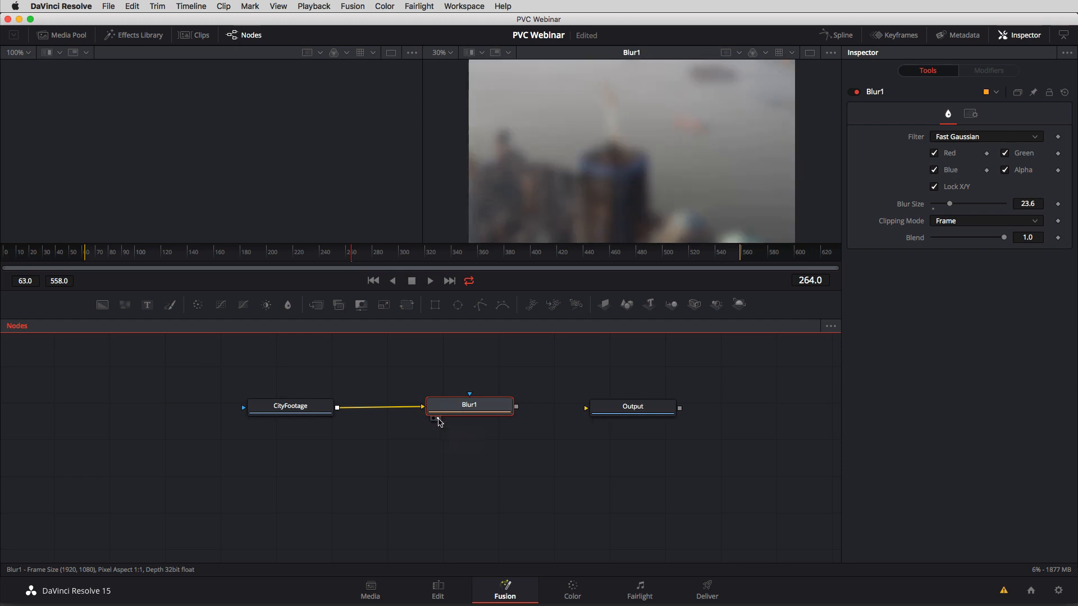
click(255, 420)
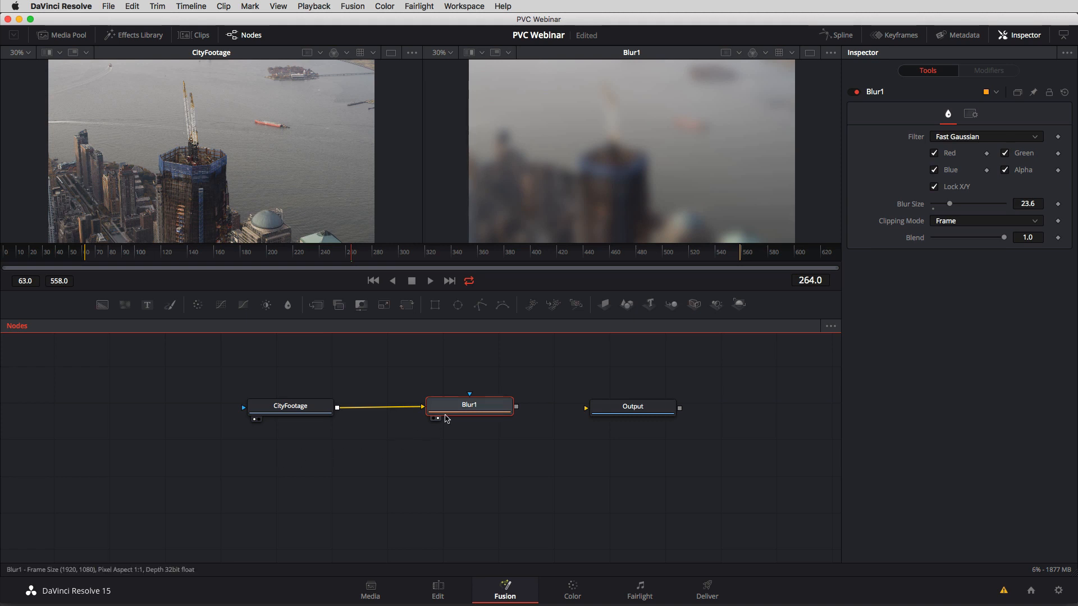
mouse_move(443, 418)
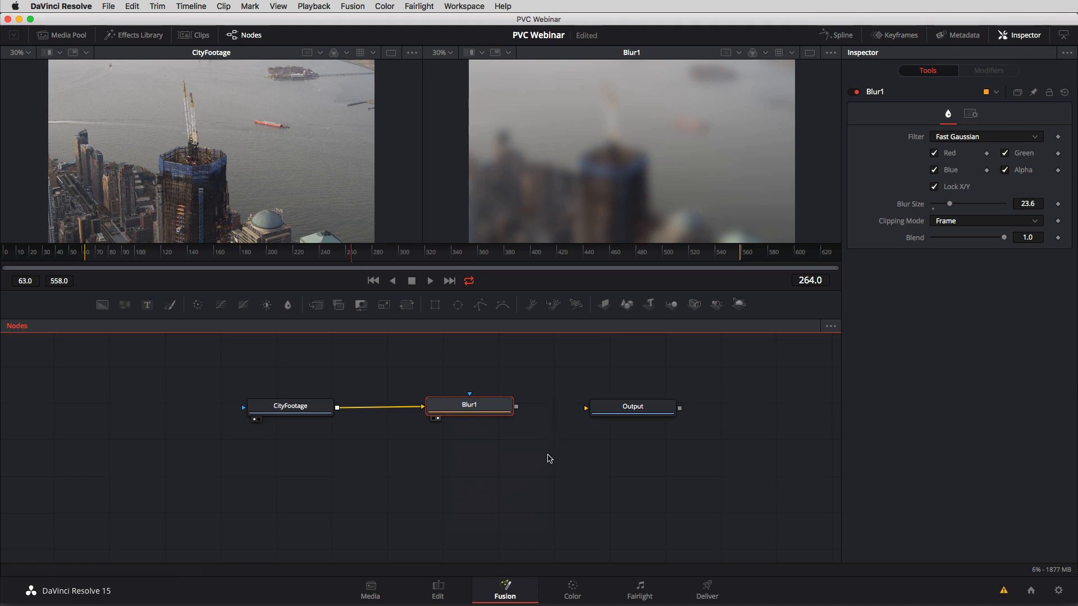
Check the city clip's picture on the Edit page timeline at 01:00:11:05 while Output is disconnected.
click(439, 590)
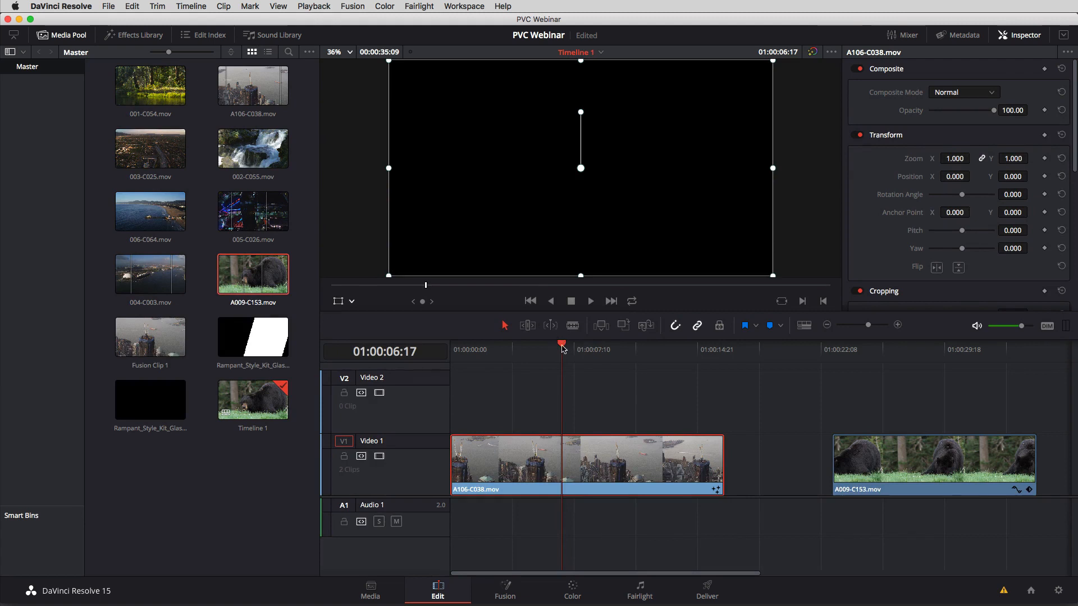
drag(563, 348, 637, 371)
click(557, 473)
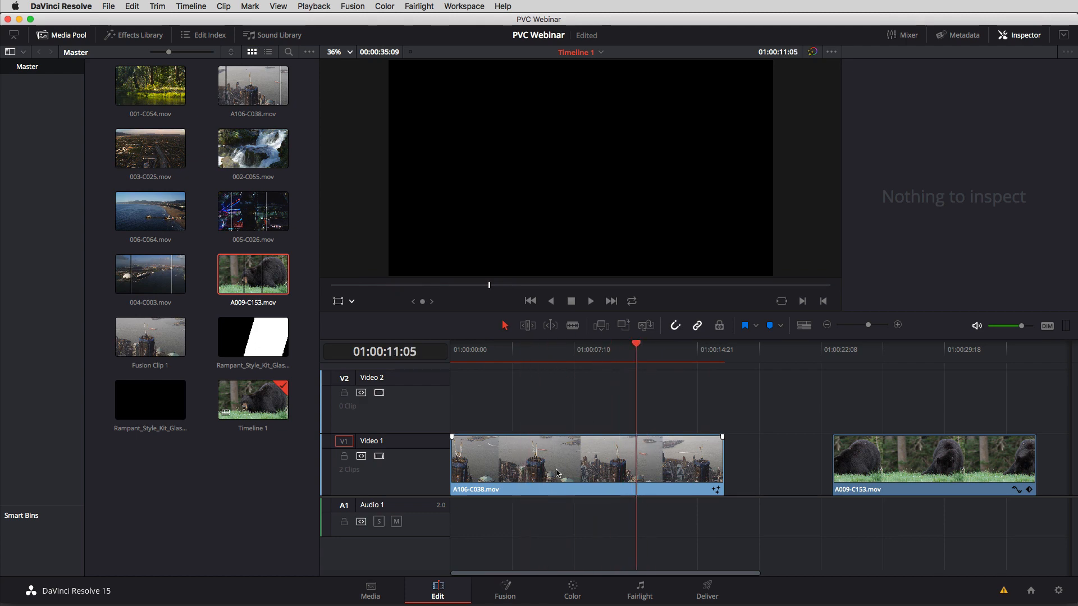
Connect Blur1 to the Output node again on the Fusion page, and return to the Edit page.
click(517, 589)
drag(517, 410, 587, 409)
click(438, 590)
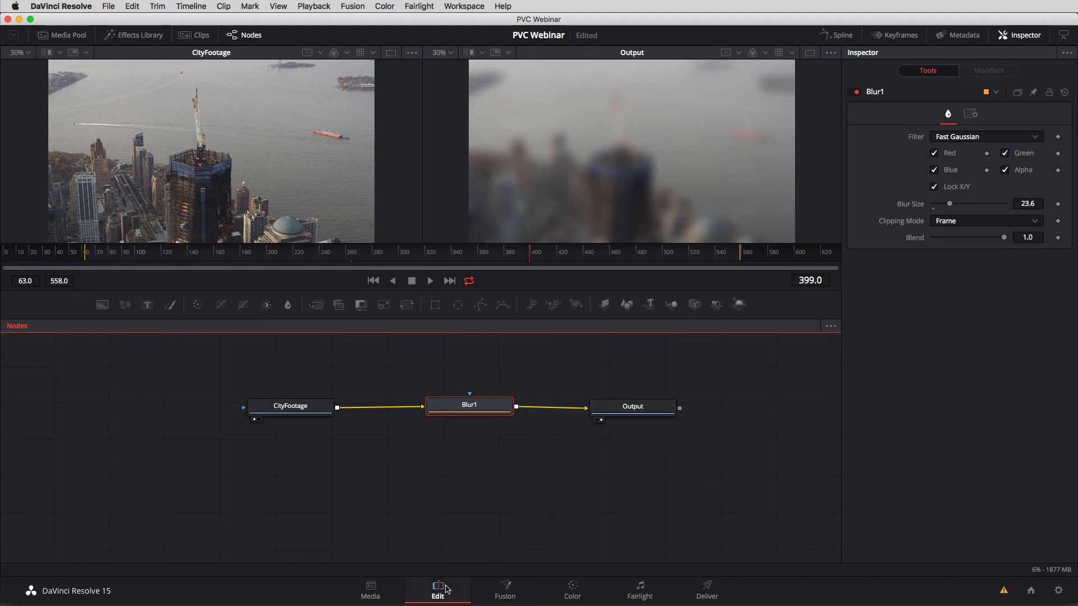
Scrub the blurred city clip back to 01:00:00:00 and play it through to 01:00:08:09.
drag(594, 360, 535, 349)
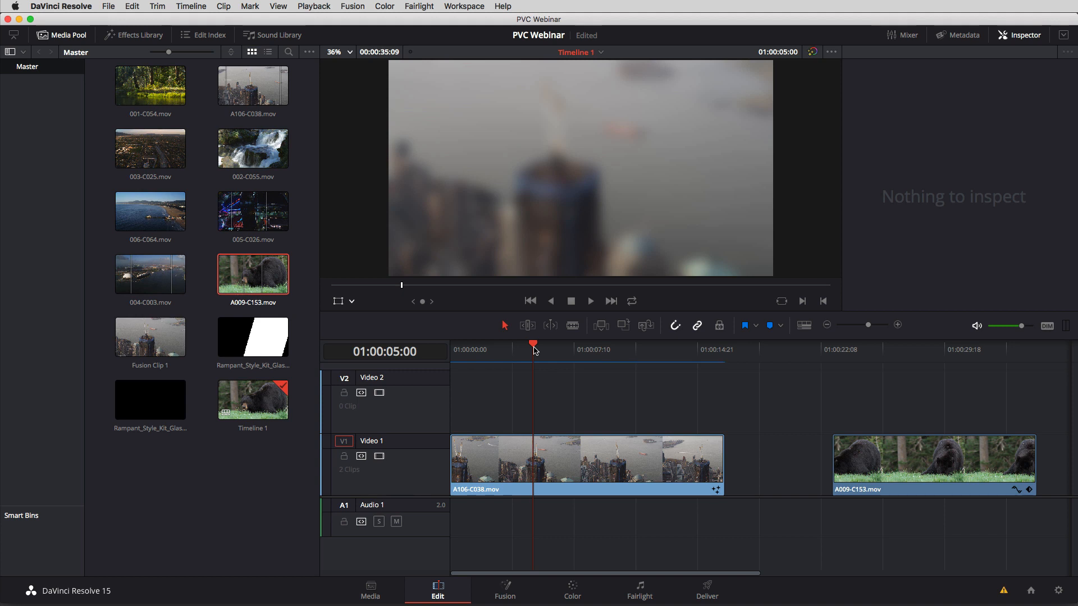
drag(535, 351, 448, 354)
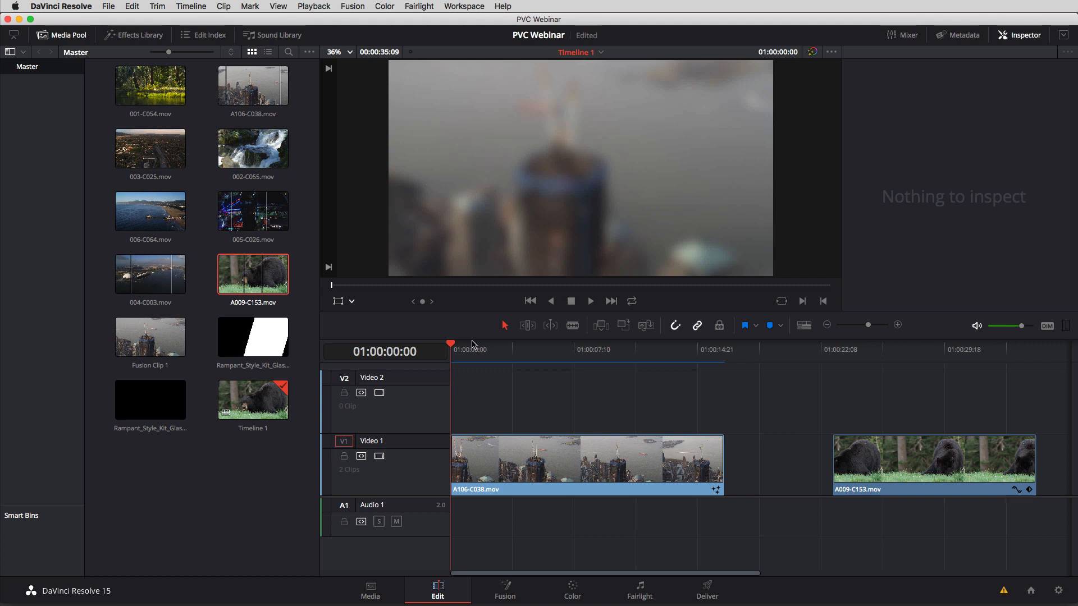
right_click(565, 456)
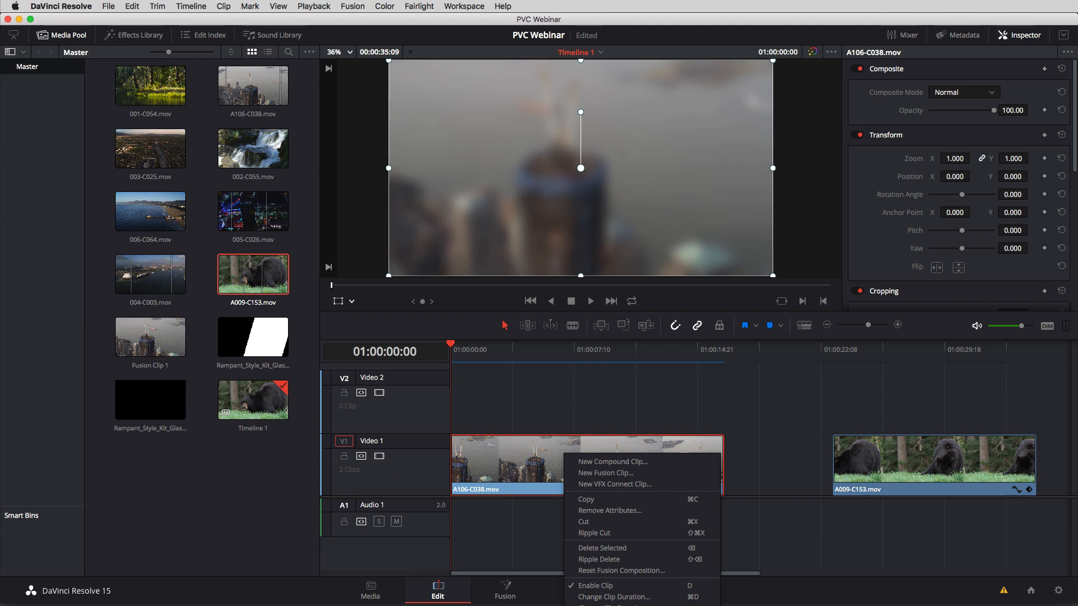
click(609, 405)
key(space)
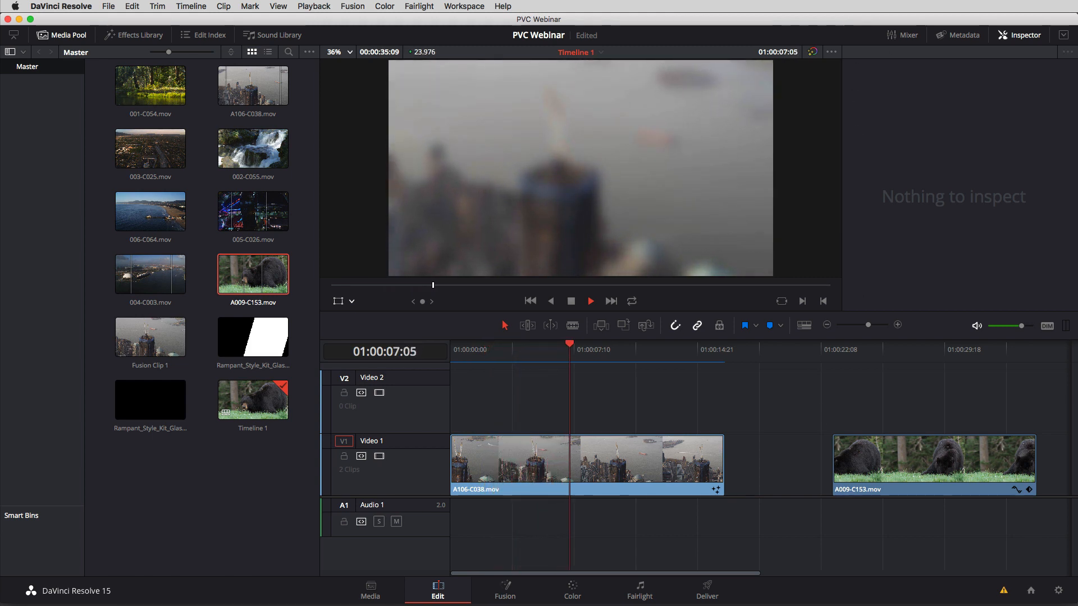
key(space)
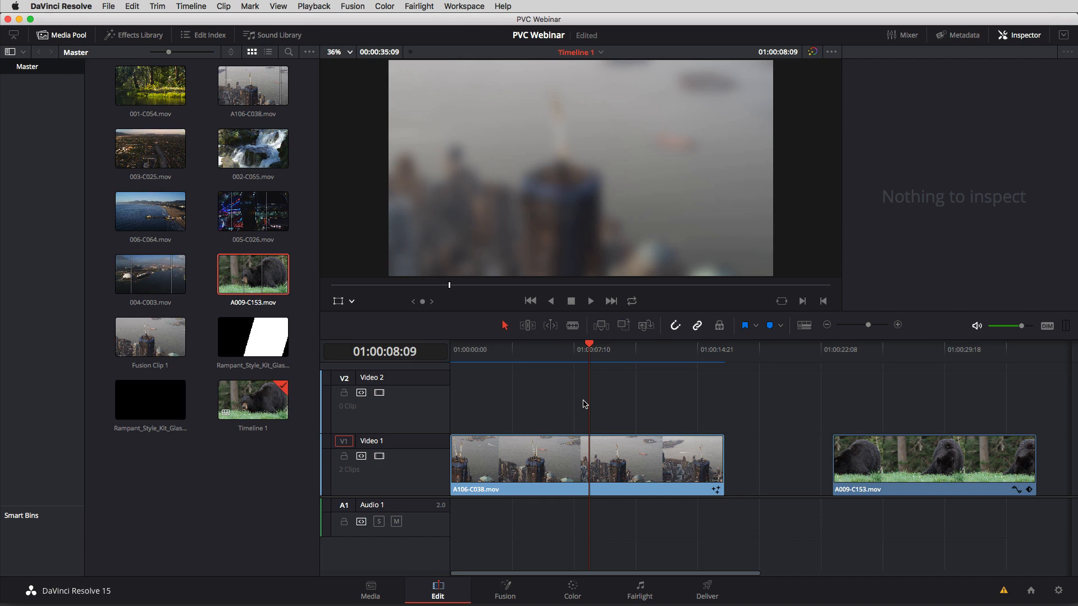
Review the node graph in Fusion, and reset the Fusion composition of clip A106-C038.mov on the Edit page timeline.
click(504, 591)
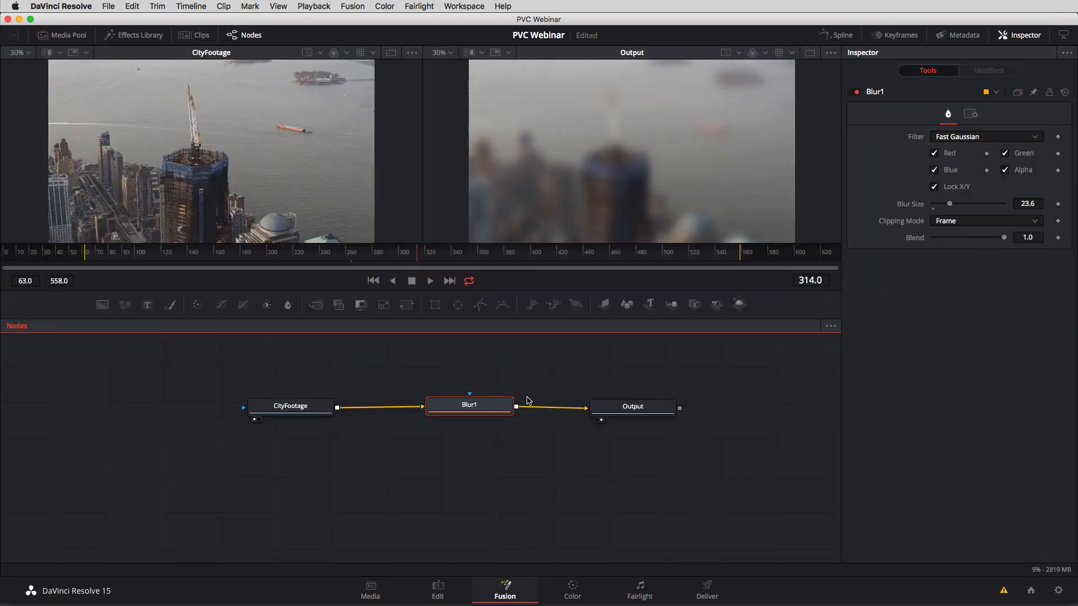
click(438, 591)
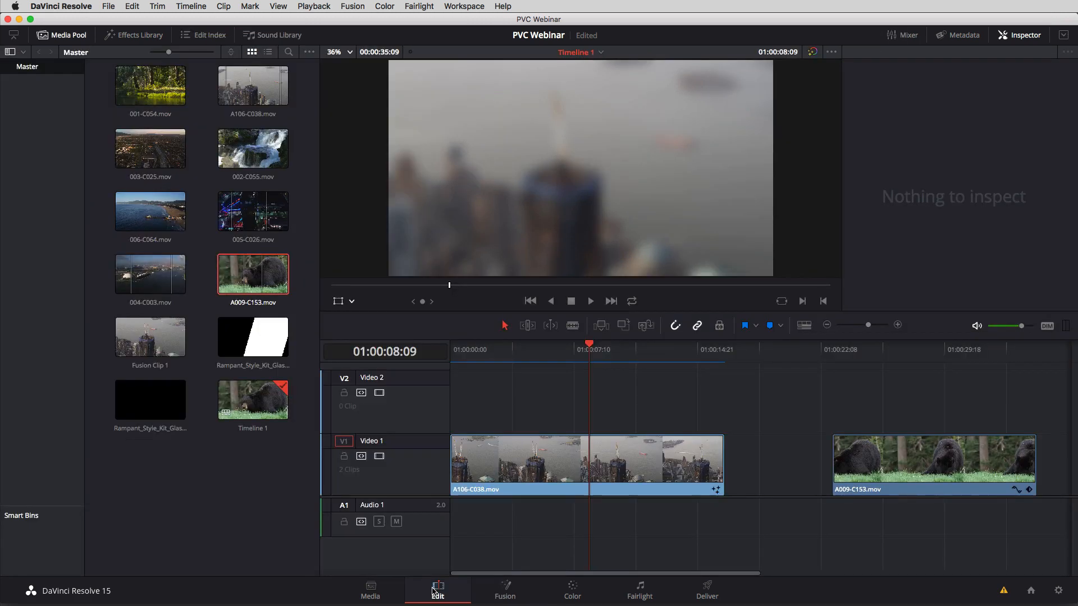
right_click(578, 456)
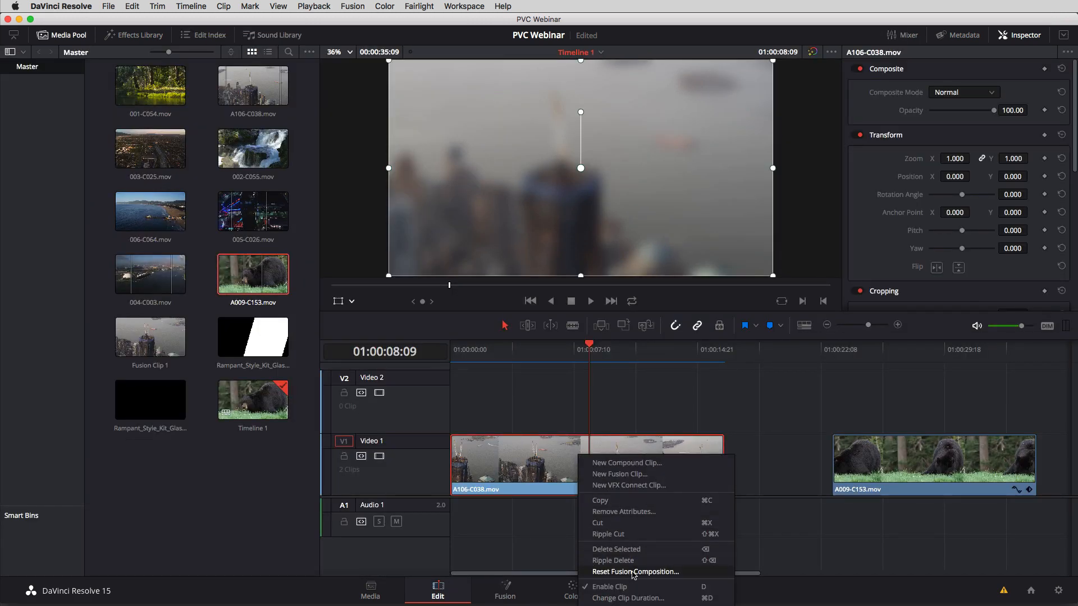
click(678, 572)
drag(708, 375, 574, 255)
click(684, 325)
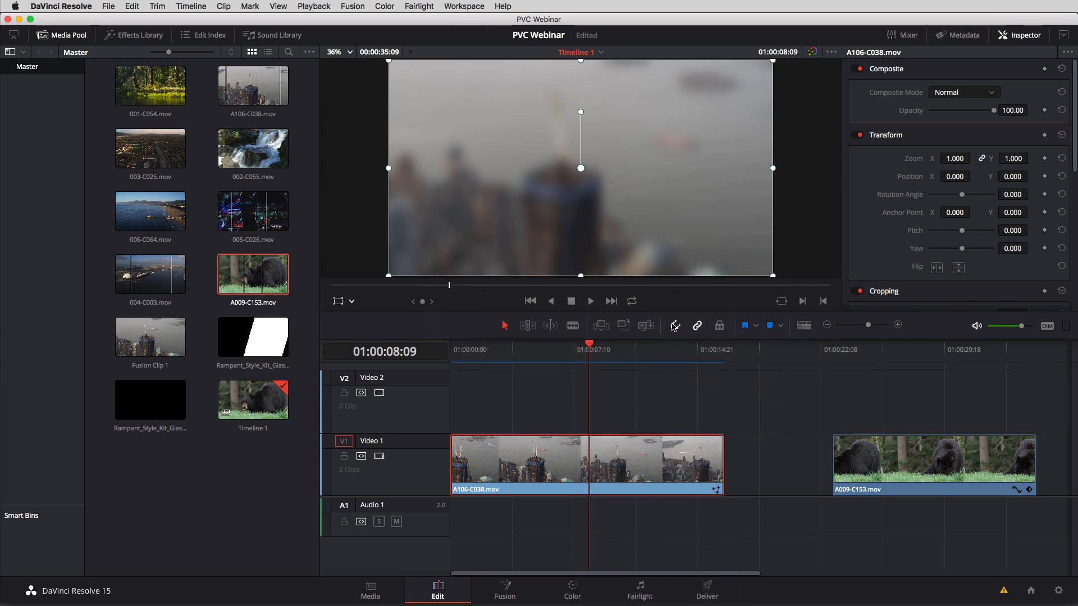
Set the playhead to 01:00:07:14 and move MediaIn1 closer to MediaOut1 in the clip's Fusion node graph.
mouse_move(589, 350)
mouse_down()
mouse_move(462, 357)
mouse_move(578, 353)
mouse_up()
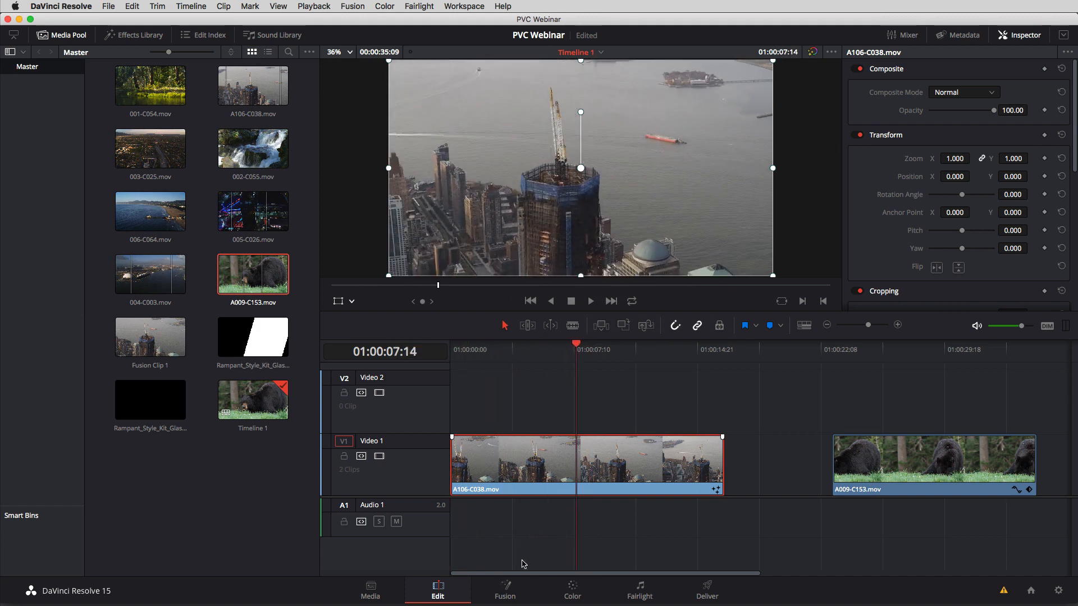
click(505, 589)
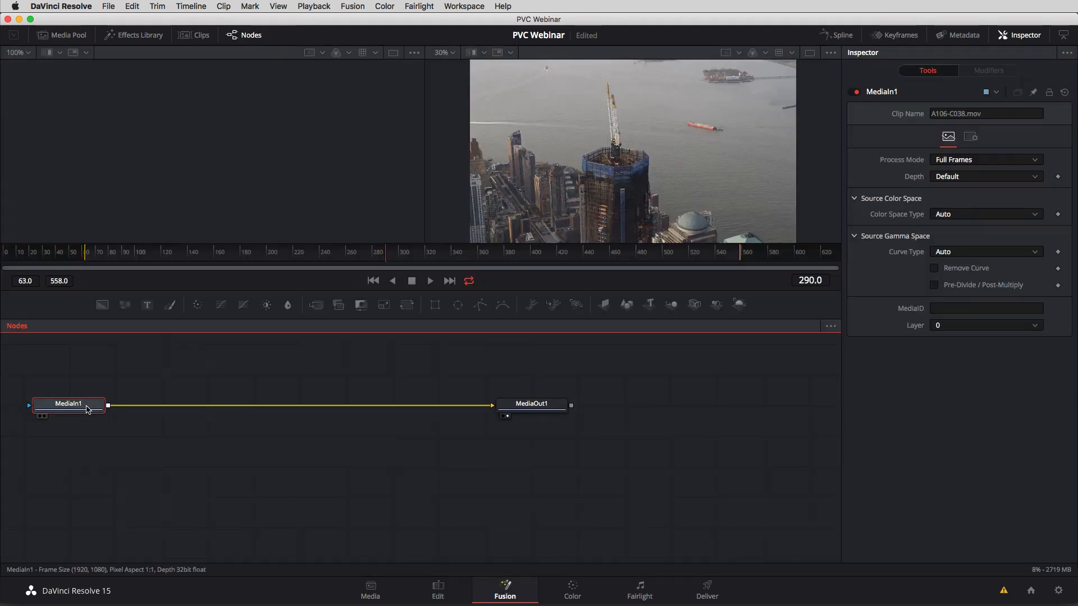
drag(88, 409, 385, 403)
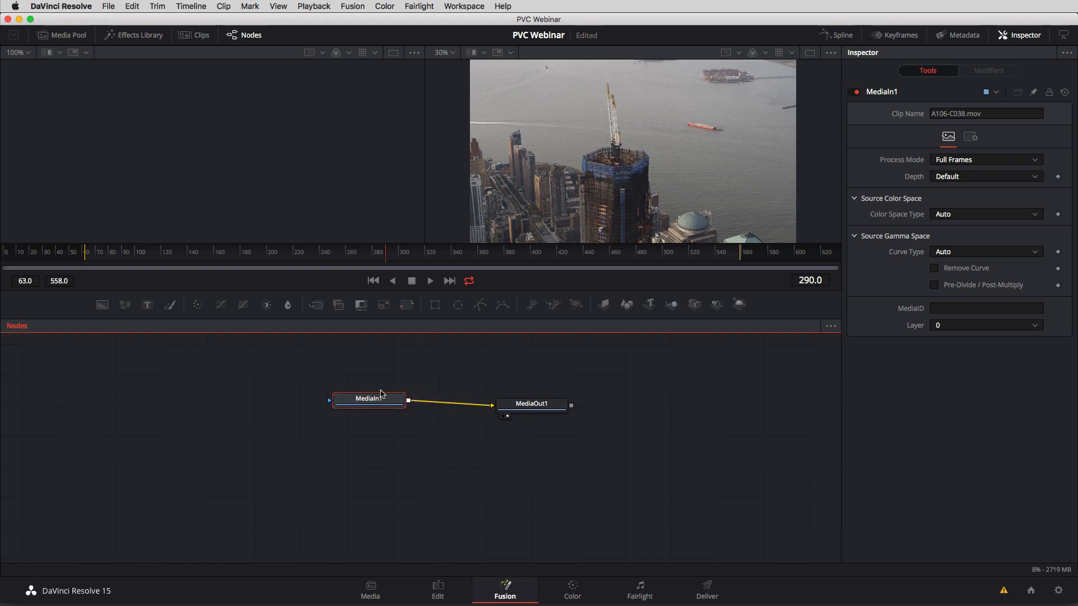
On the Edit page, move the A009-C153.mov clip onto Video 2 above the city clip and set the playhead to 01:00:04:18.
click(439, 590)
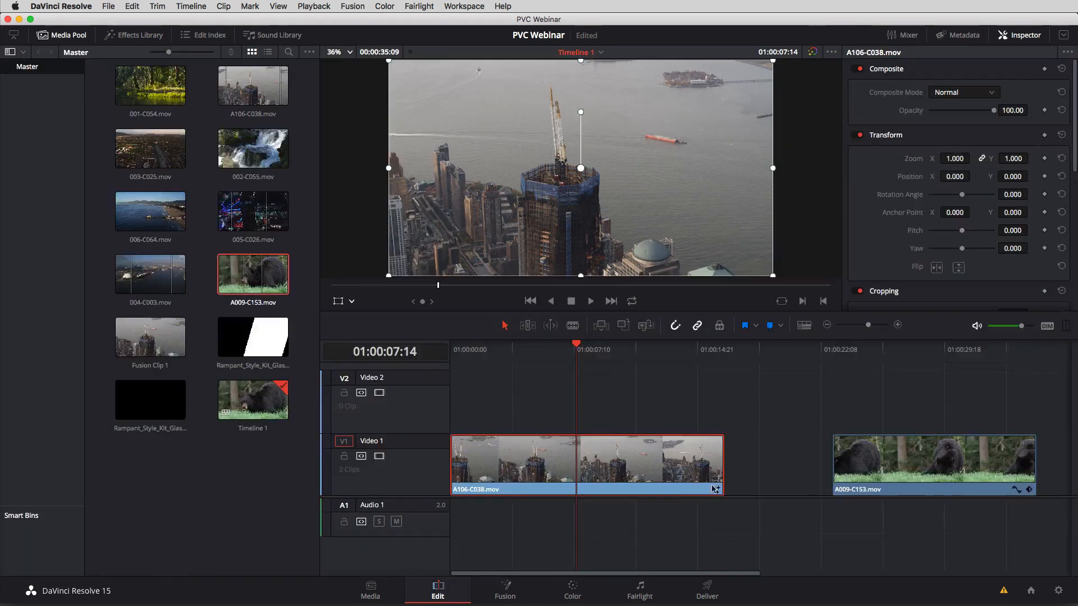
drag(873, 464, 534, 399)
click(471, 391)
drag(472, 355, 530, 362)
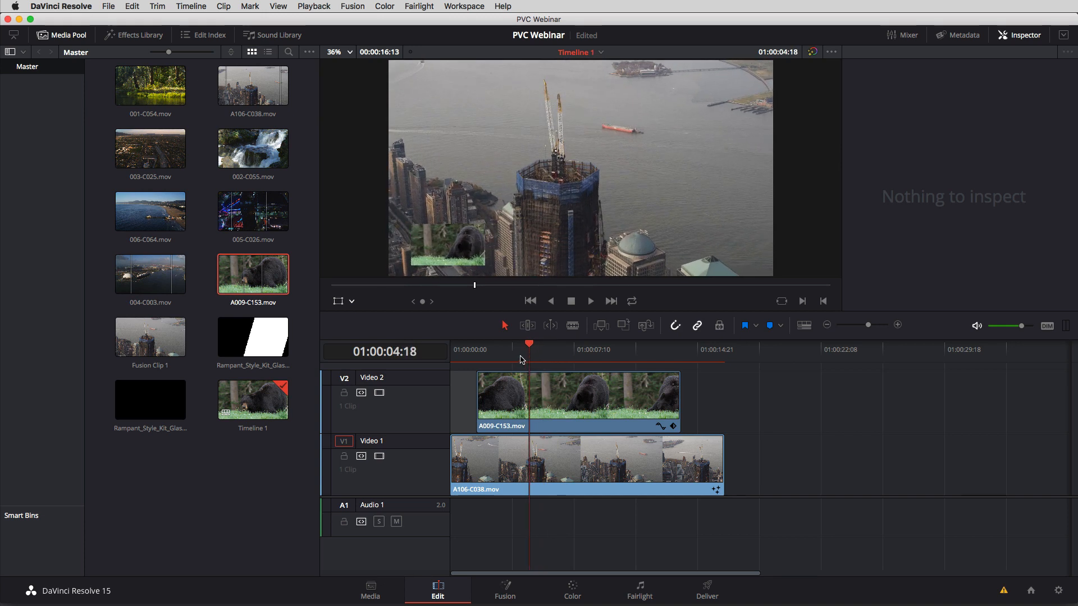
Delete the bear clip from Video 2 and open the city clip A106-C038.mov on the Fusion page.
click(515, 404)
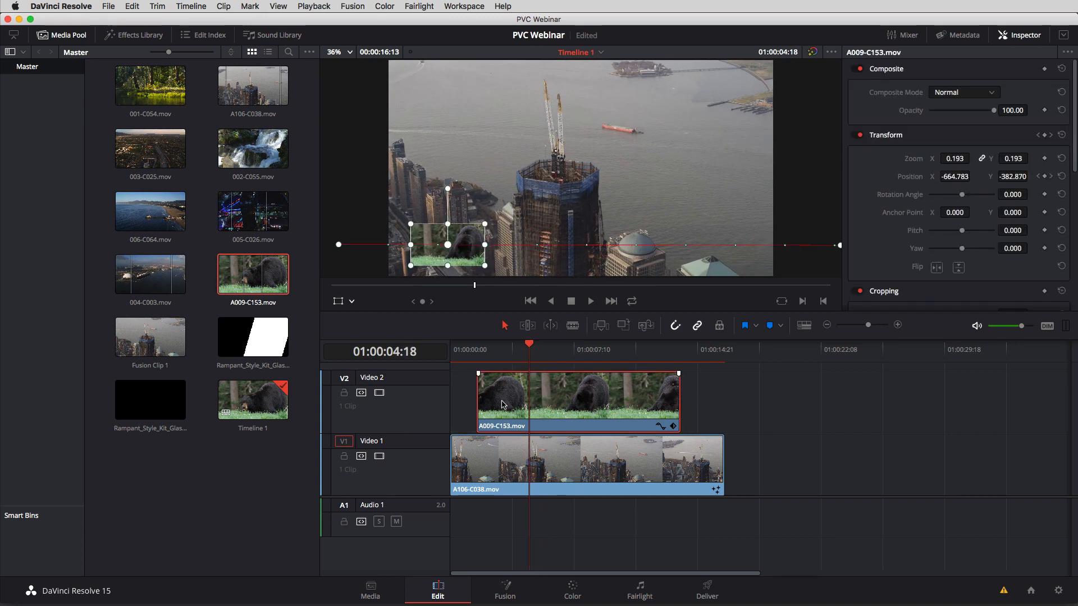
key(Delete)
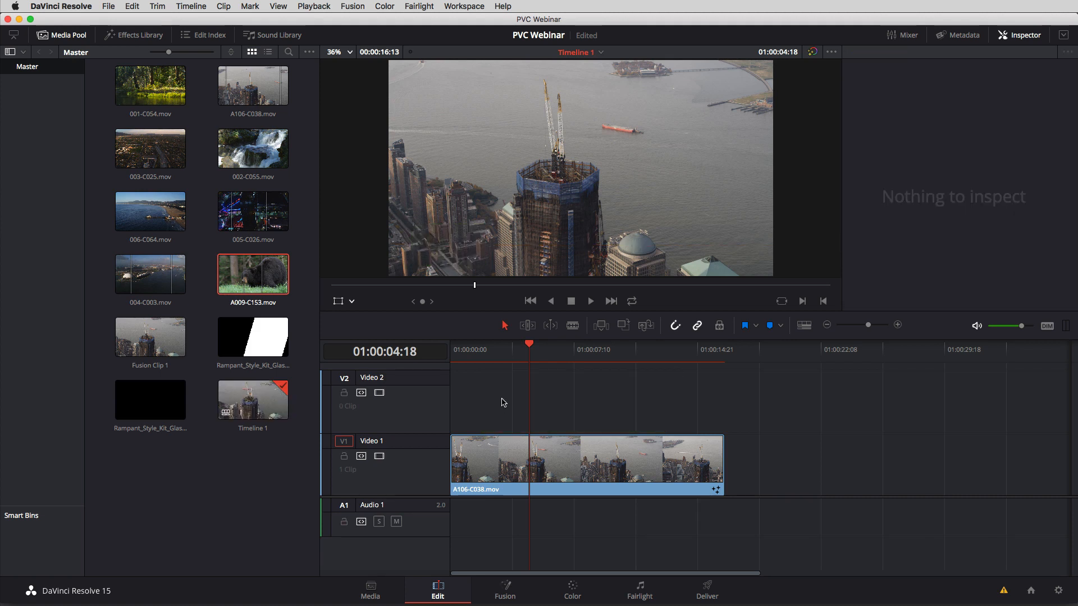
click(562, 454)
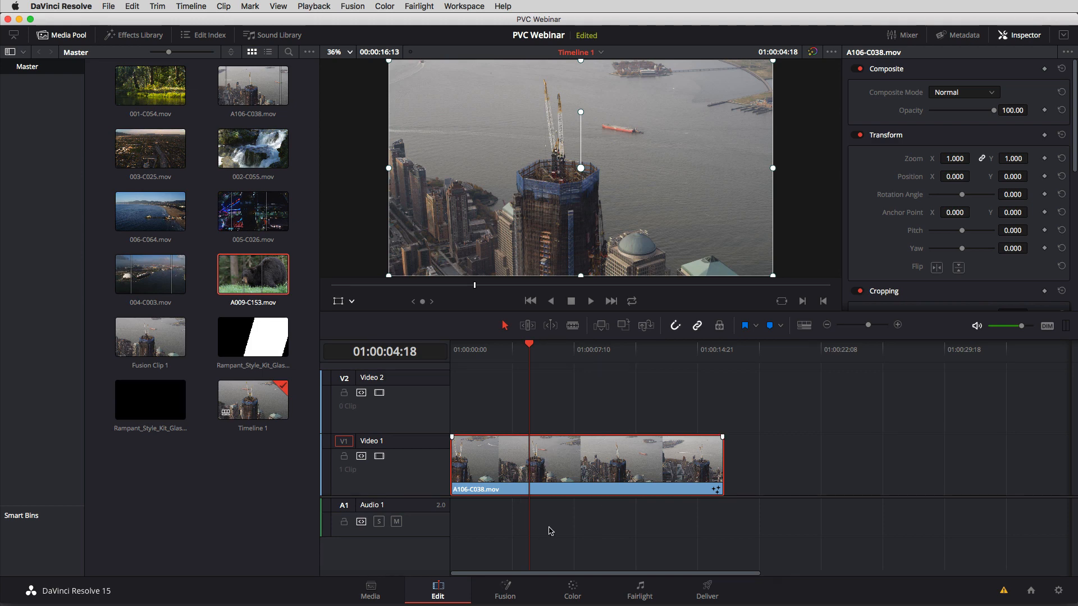
click(503, 590)
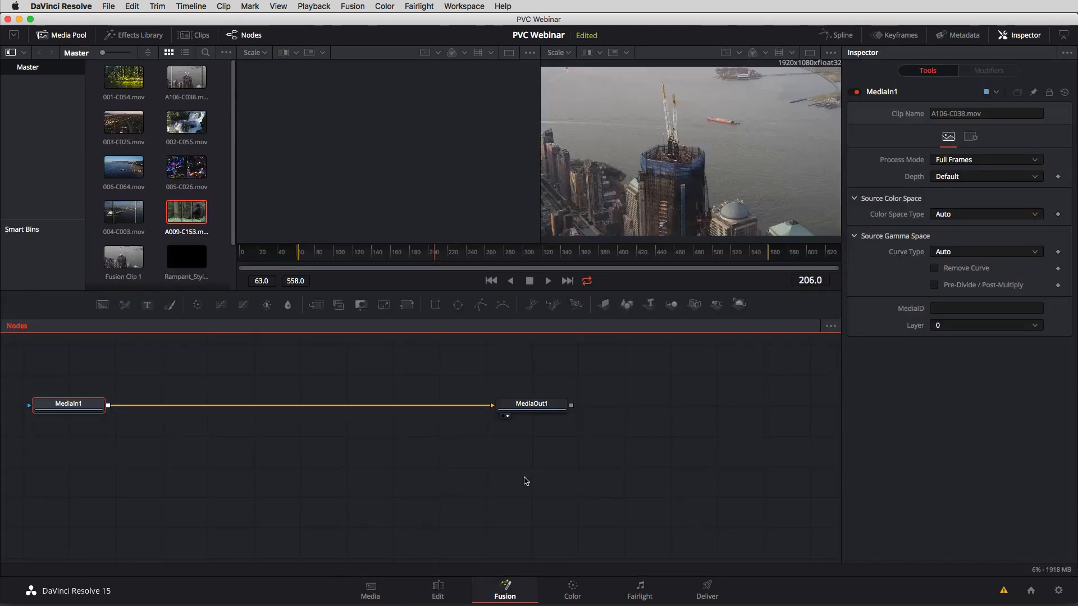
Move the MediaIn1 node closer to MediaOut1 and rename it as CityFootage.
drag(65, 410, 389, 410)
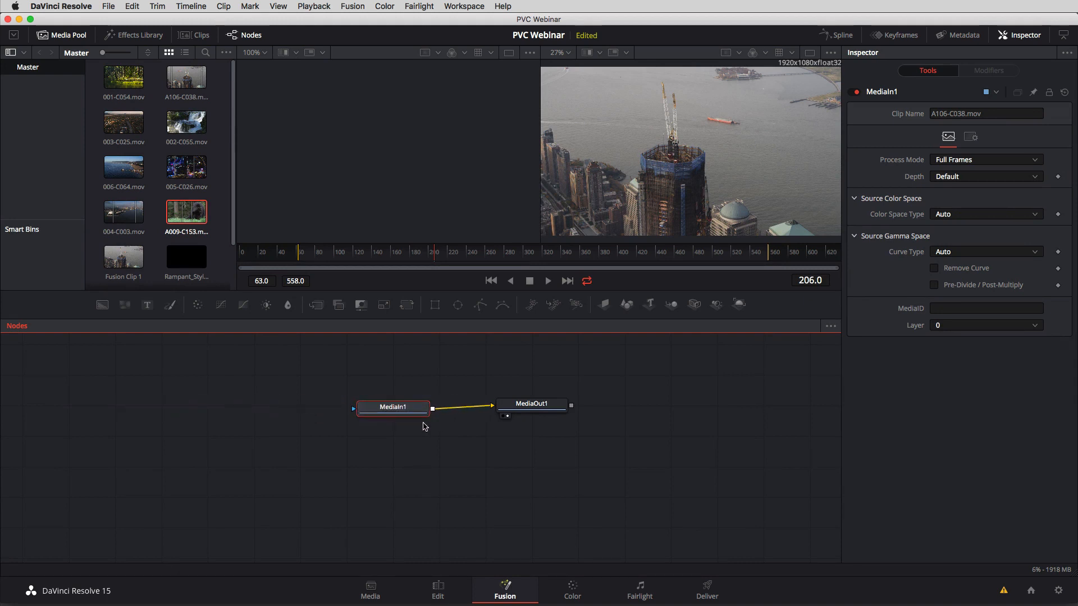
key(F2)
text(City)
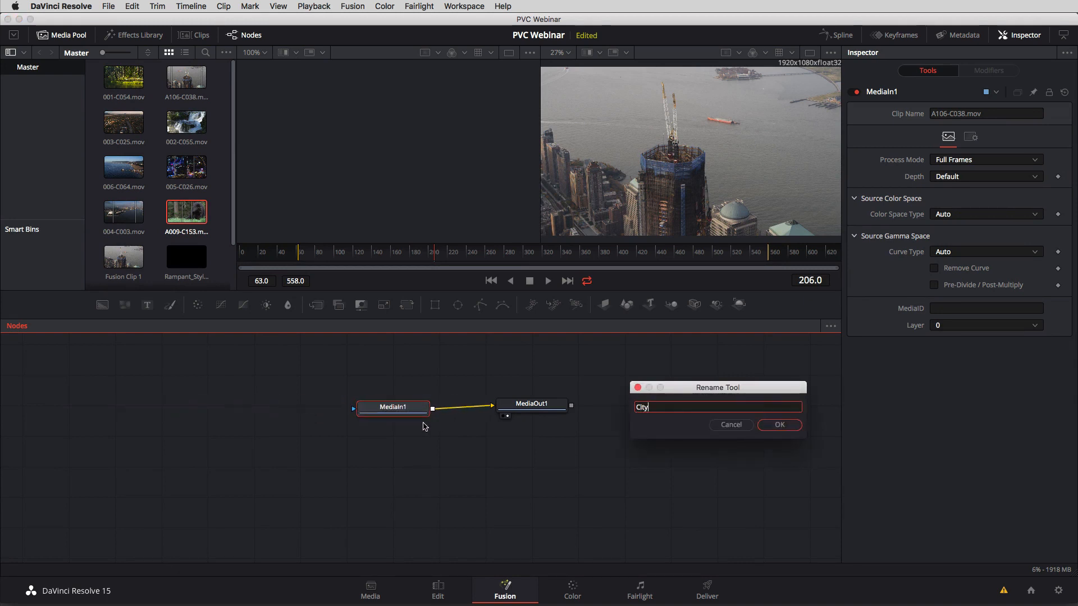
text(Footage)
key(Return)
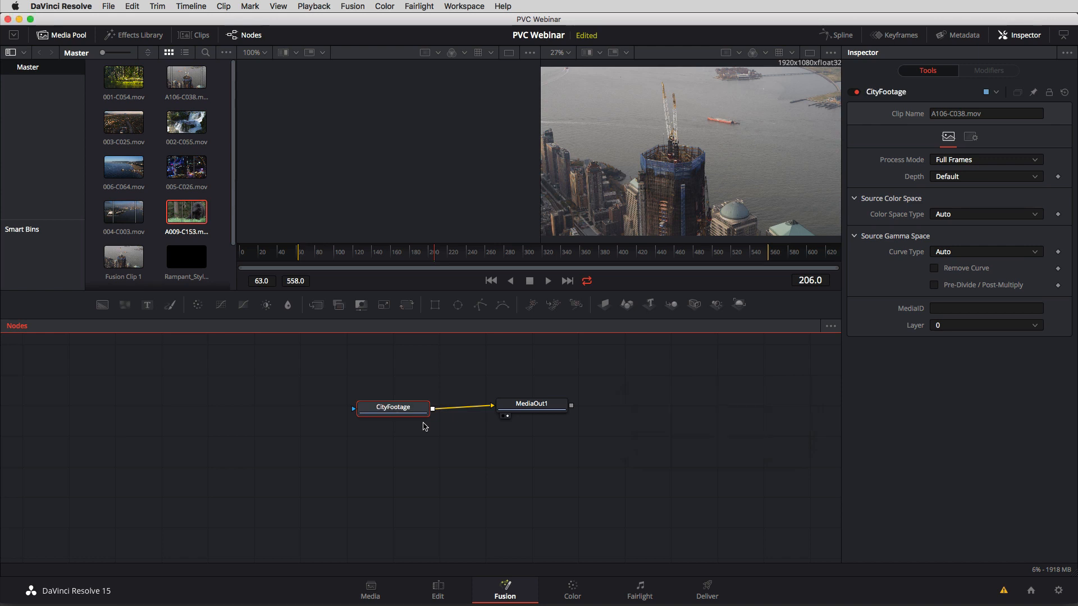
Rename the MediaOut1 node as Output and space it out level with CityFootage in the node graph.
click(533, 407)
key(F2)
text(O)
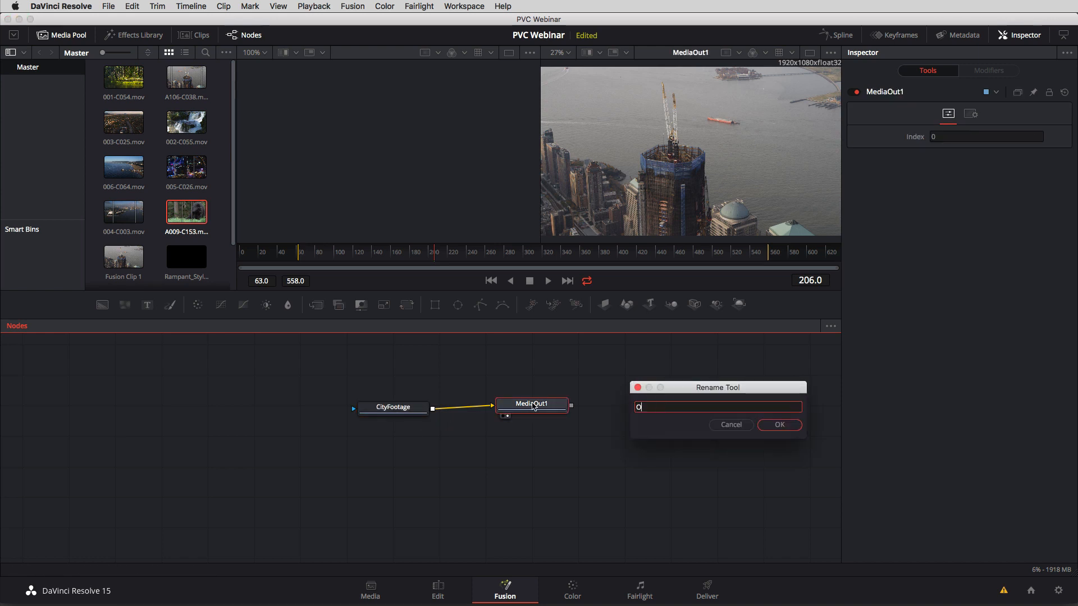
text(utput)
key(Return)
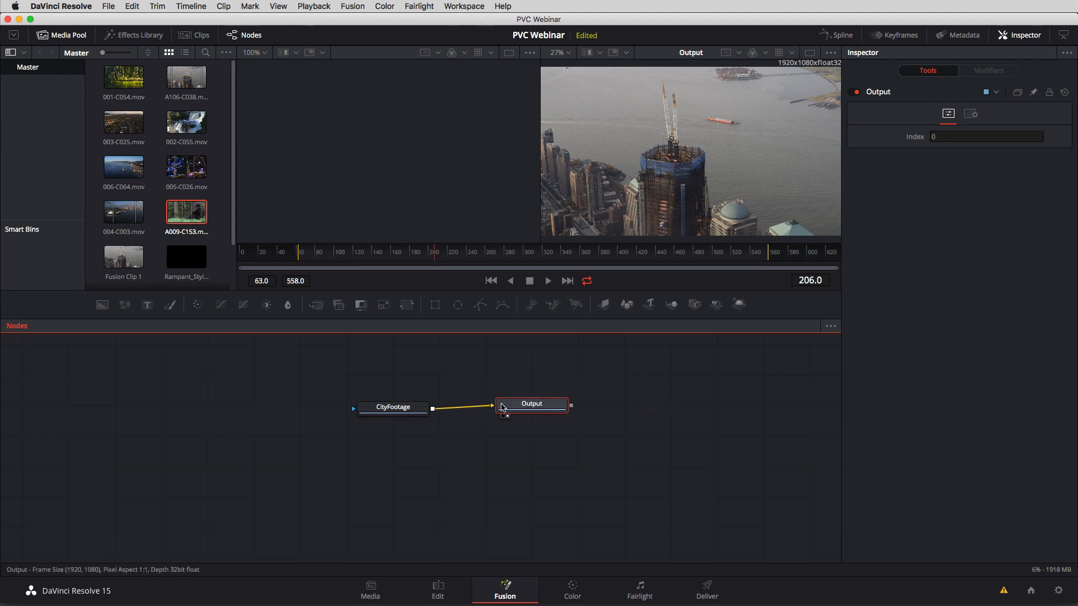
drag(393, 407, 340, 414)
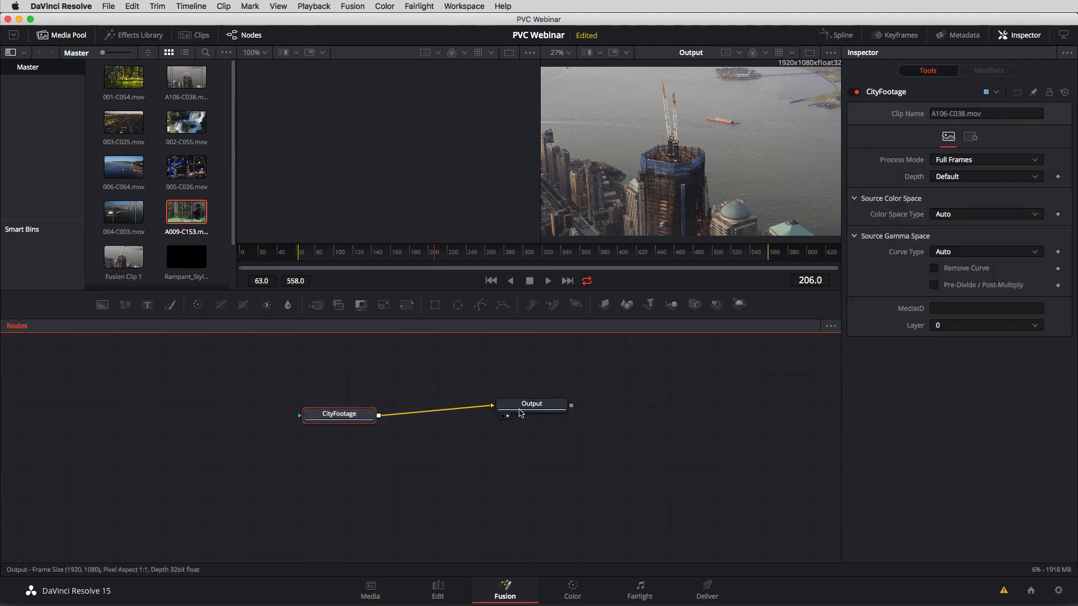
drag(521, 414, 533, 418)
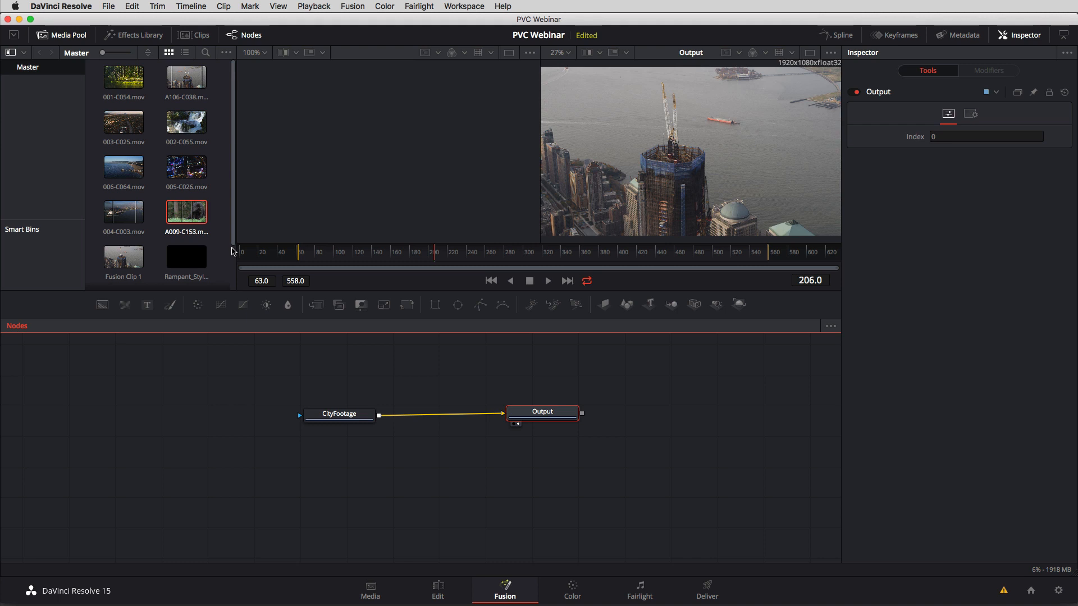
Add the A009-C153.mov clip from the media pool as a node above CityFootage and rename it as BearFootage.
drag(191, 217, 333, 364)
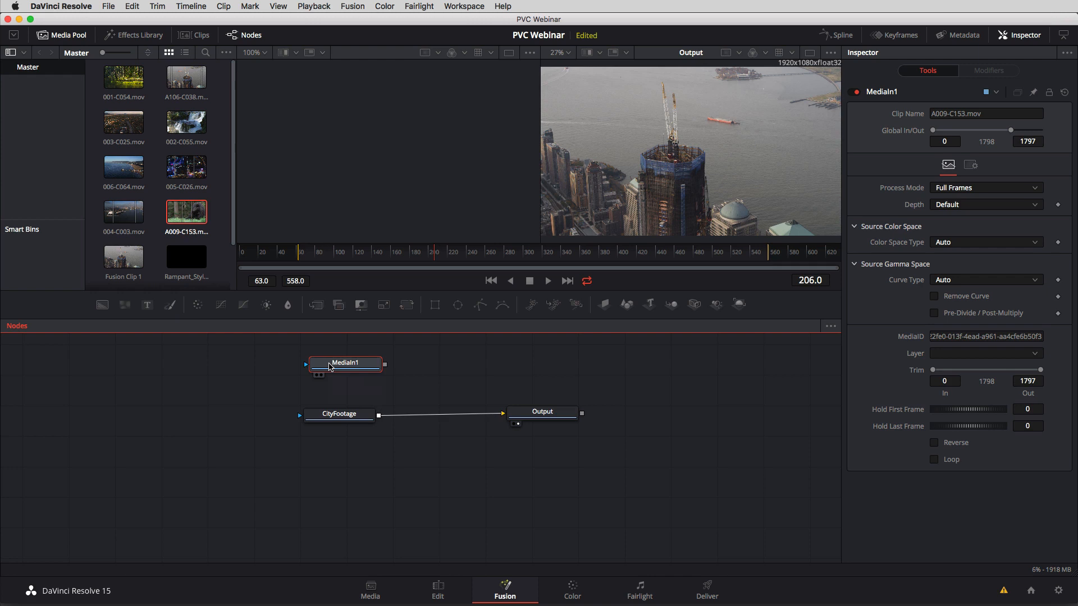
key(F2)
text(Bea)
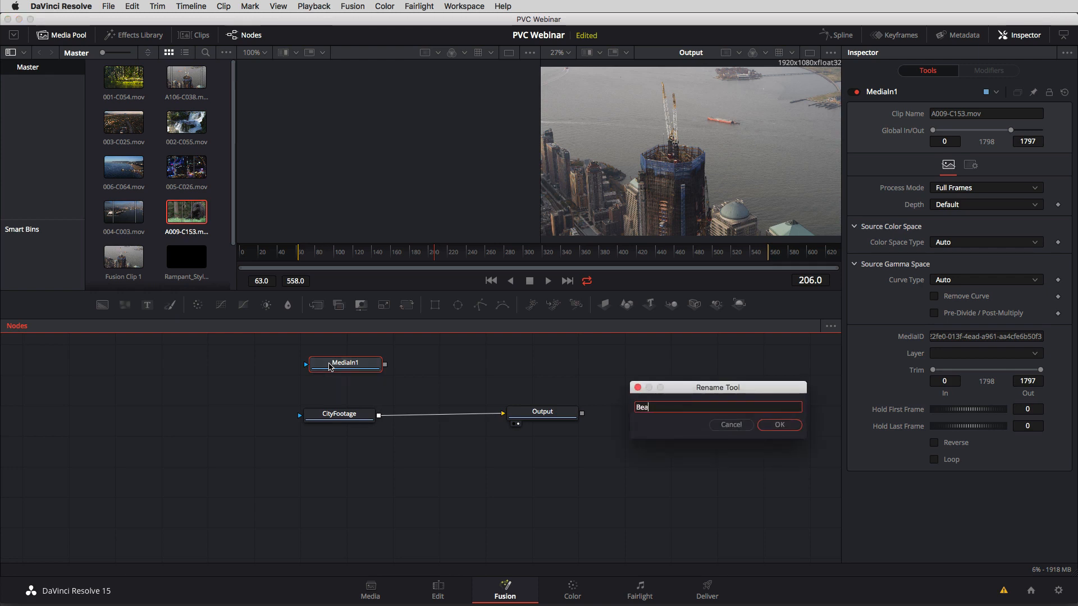
text(rFootage)
key(Return)
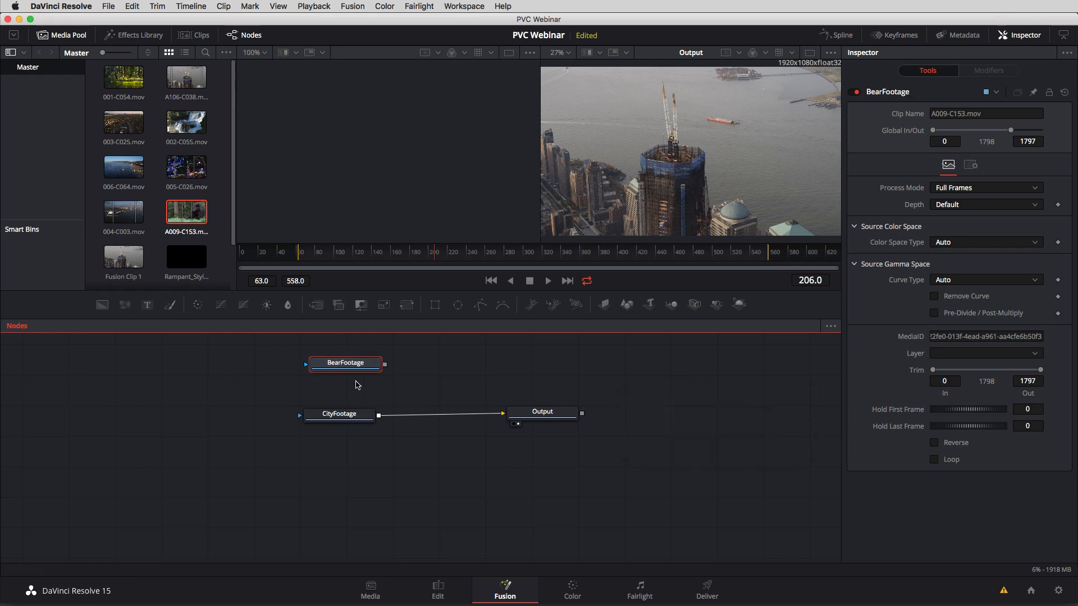
drag(356, 370, 343, 367)
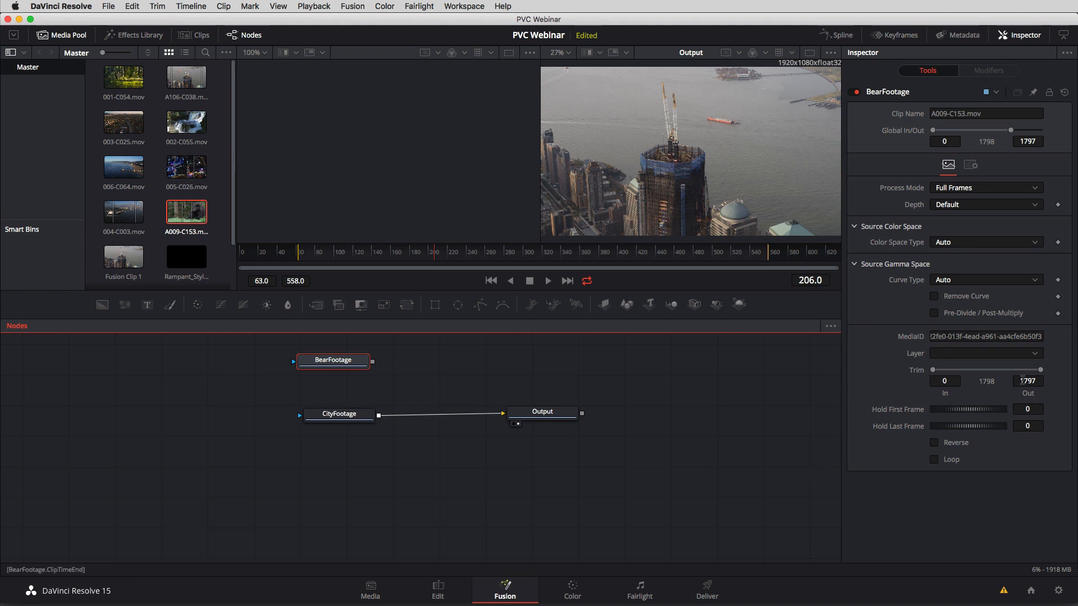
Set the Trim Out value of the BearFootage node to 149.
click(1028, 381)
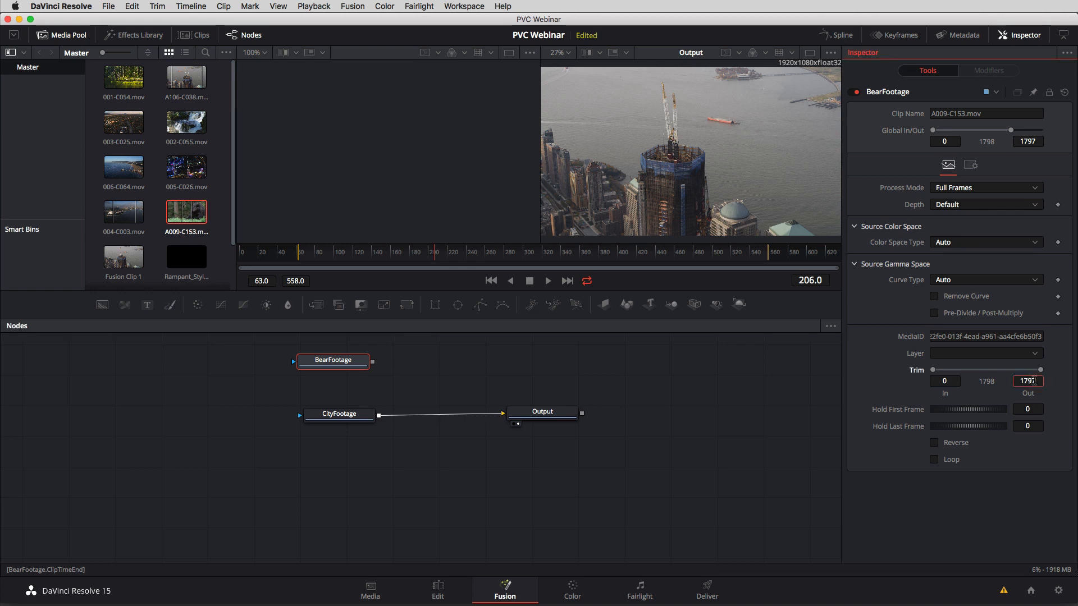
text(149)
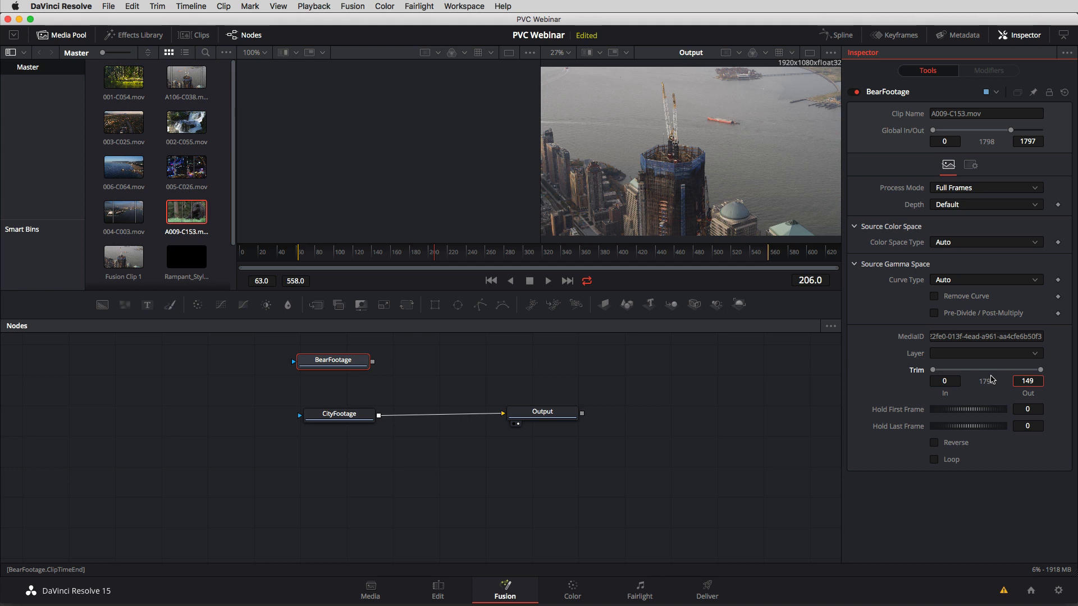
key(Tab)
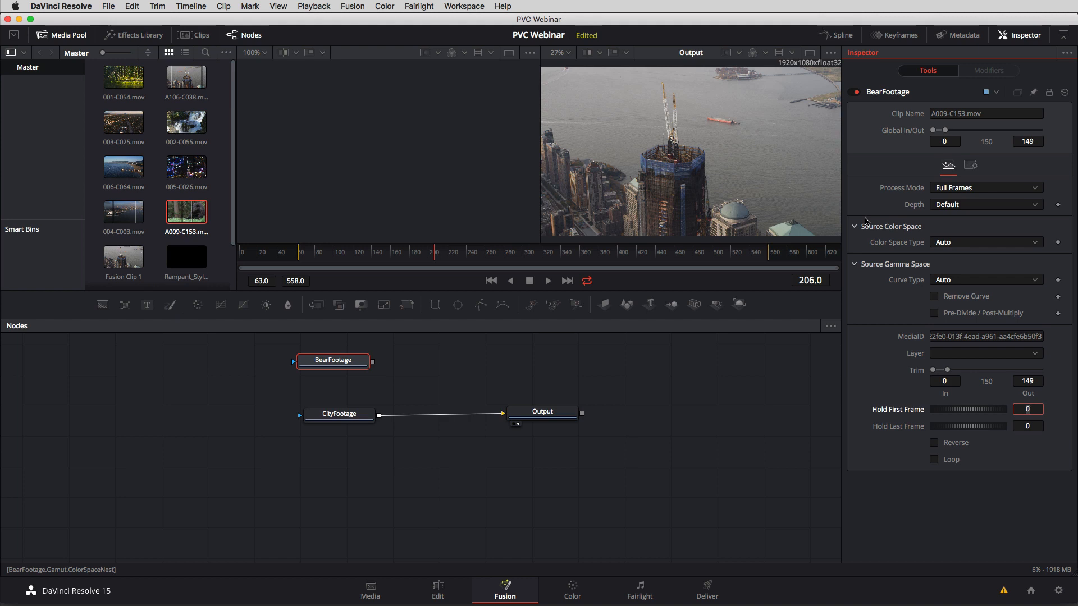
Add a Transform node after BearFootage and show its output in the viewer at frame 100.
drag(346, 363, 379, 365)
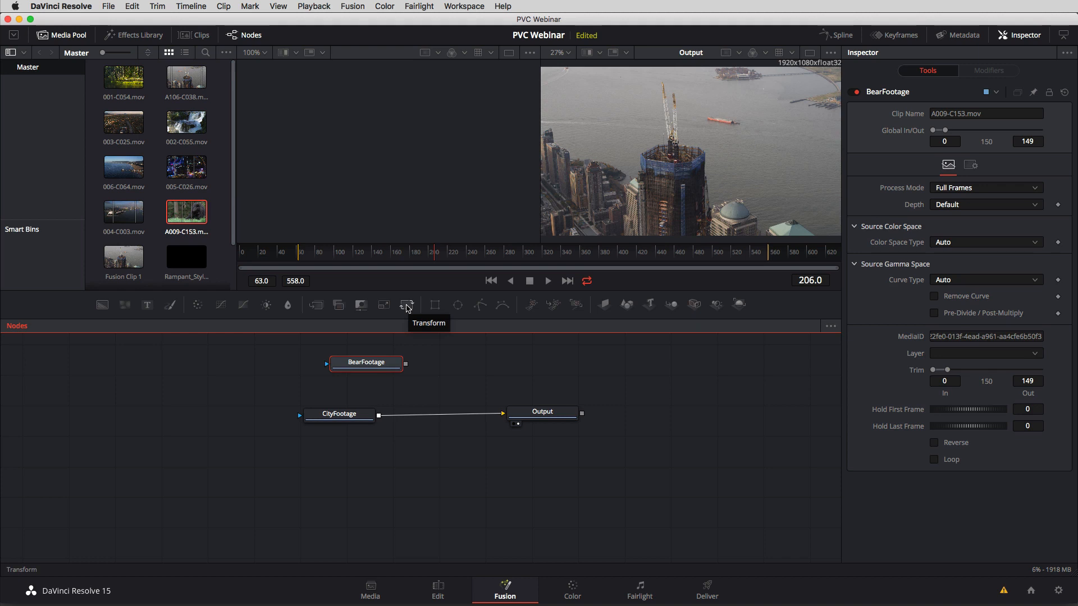
click(407, 306)
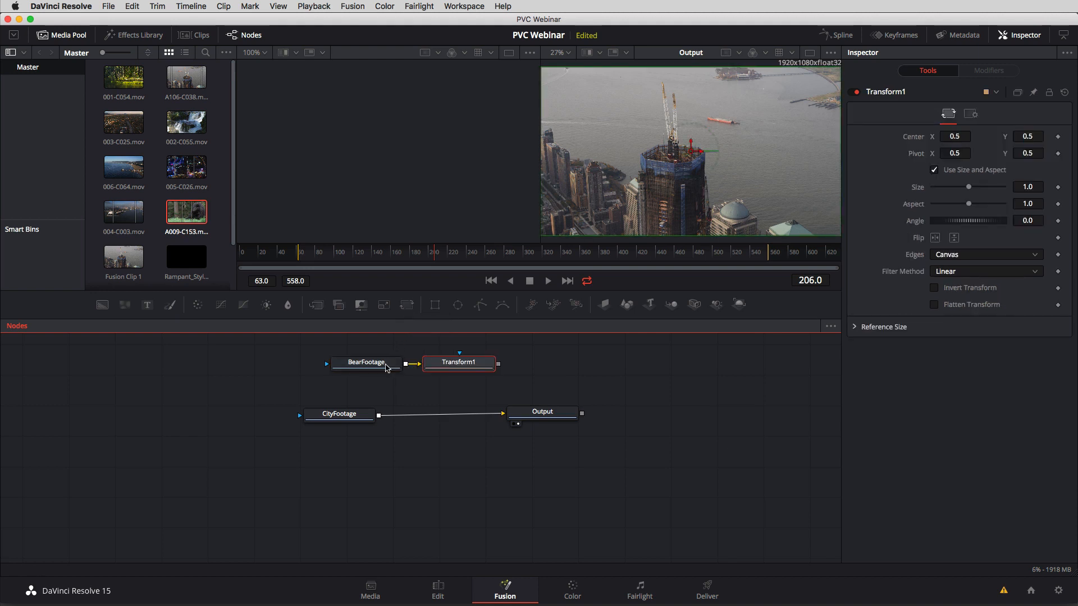
drag(369, 366, 332, 361)
drag(453, 373, 427, 367)
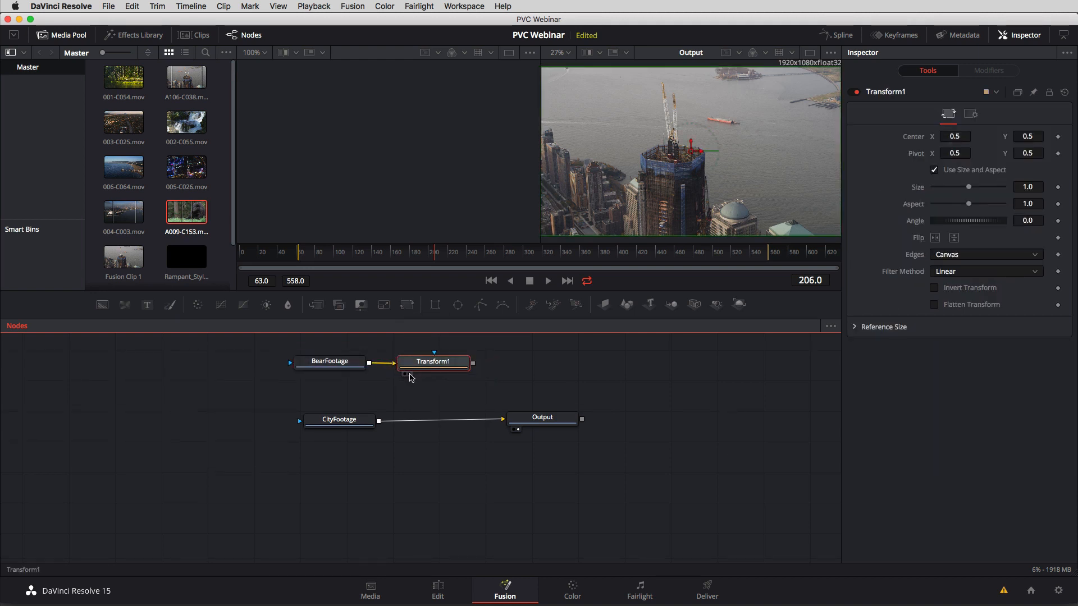
click(409, 374)
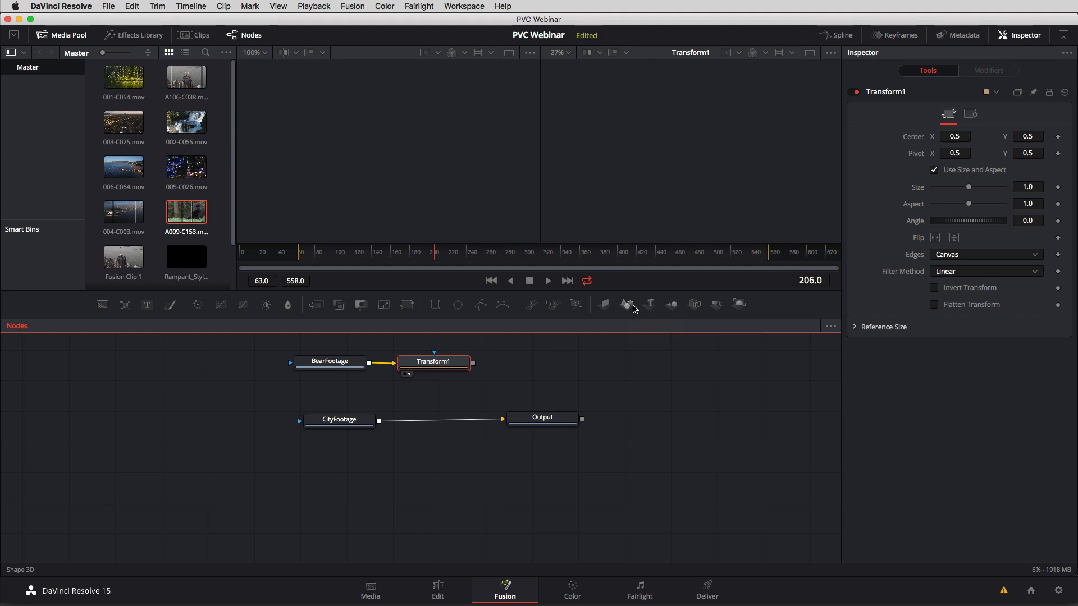
drag(428, 254, 334, 260)
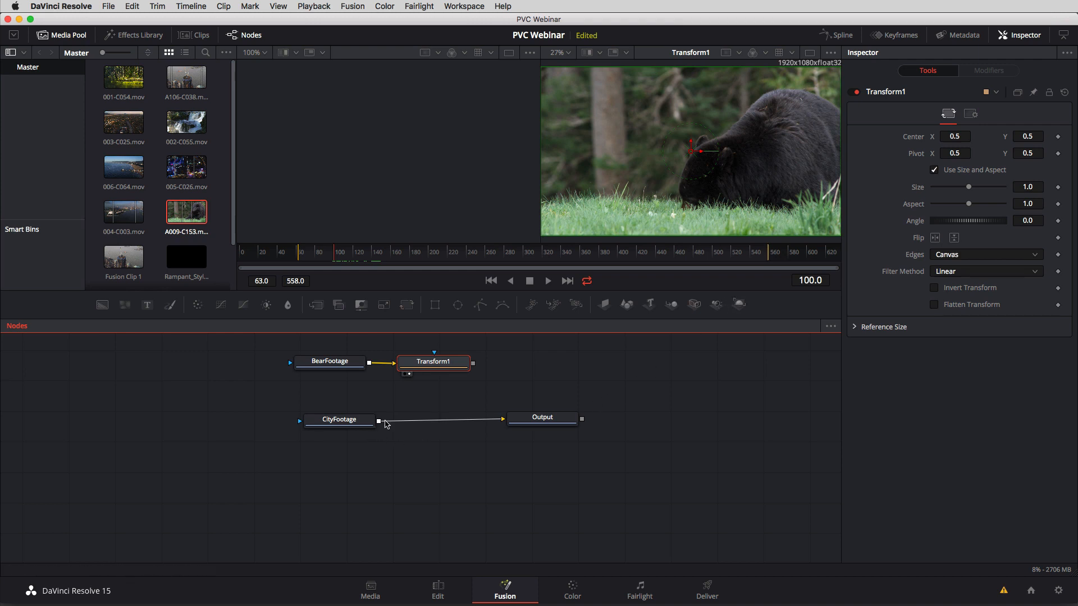
Move CityFootage and Output farther below the bear nodes, and reduce the Transform1 size to 0.27.
drag(584, 391, 301, 467)
drag(339, 423, 459, 484)
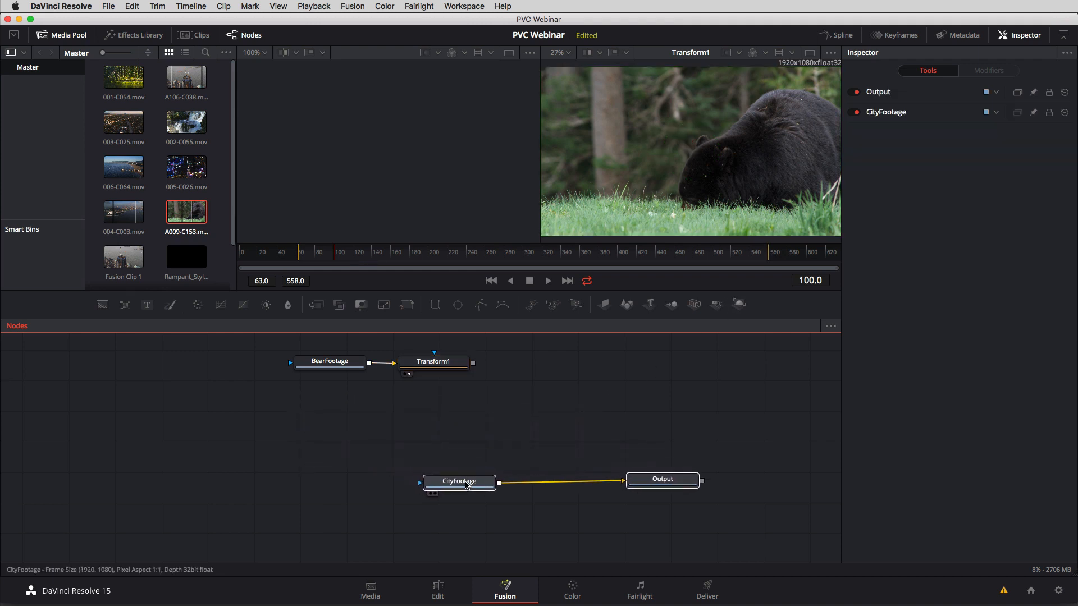
drag(441, 370, 490, 378)
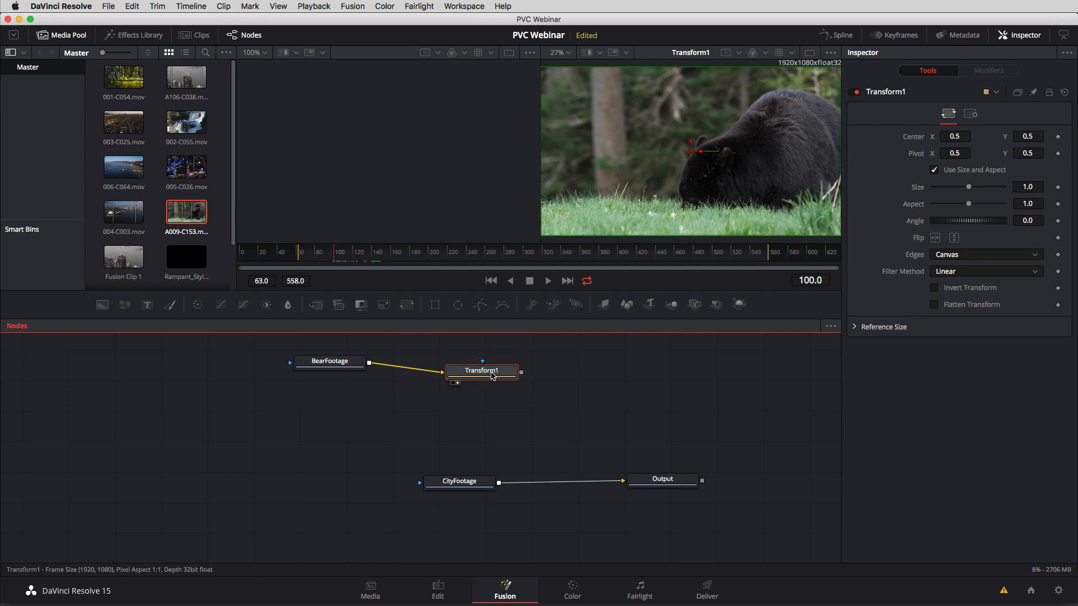
drag(968, 188, 946, 211)
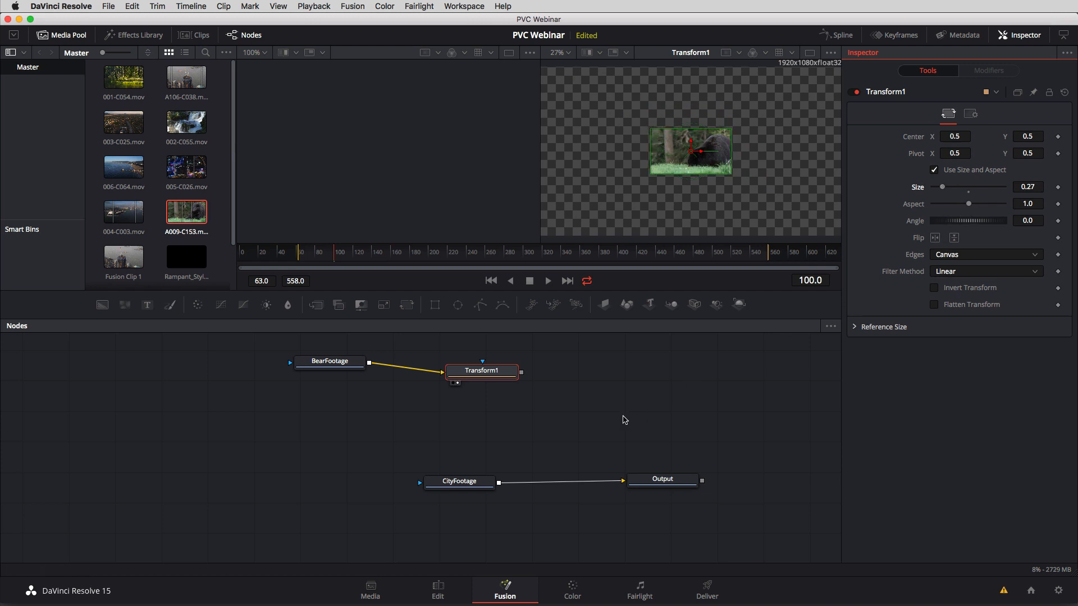
Move CityFootage away from Output and disconnect the two nodes.
drag(444, 487, 336, 477)
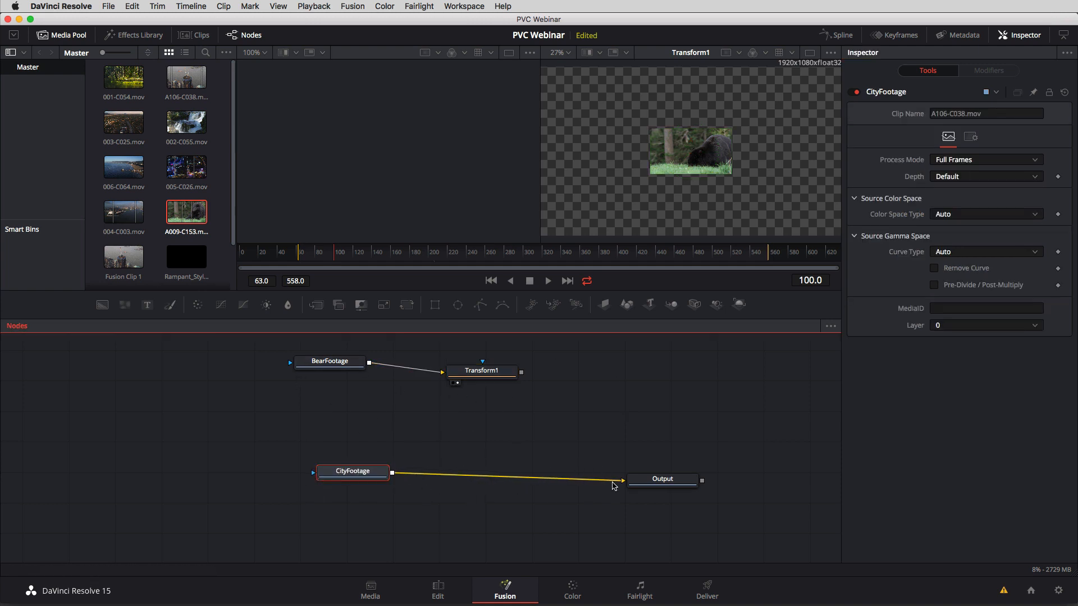
drag(615, 482, 474, 481)
click(496, 447)
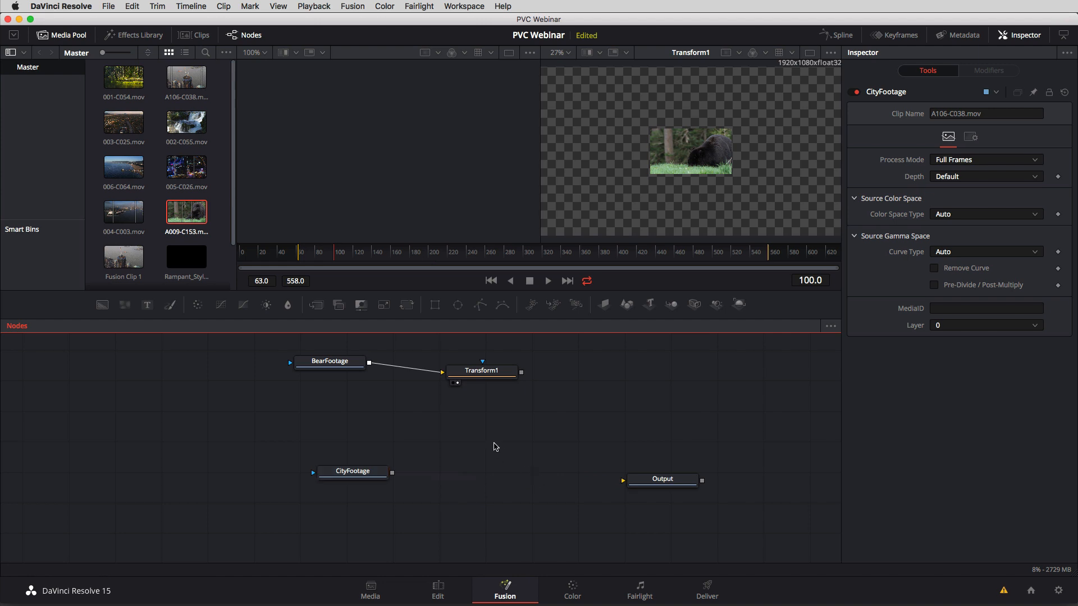
Add a Merge (Mrg) node to the empty area of the graph between CityFootage and Output.
key(shift+space)
text(Merge)
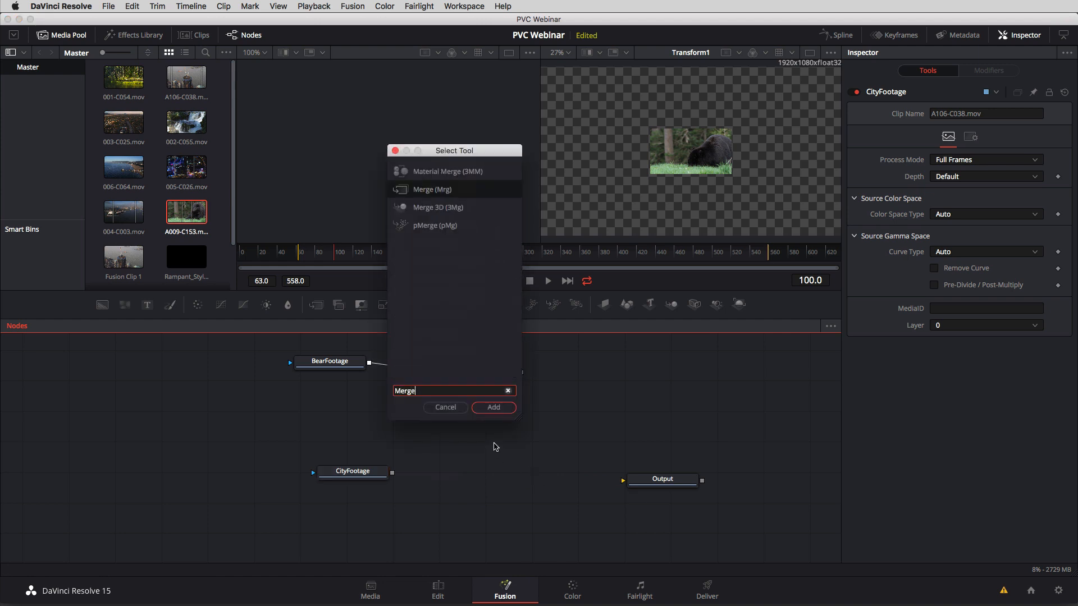
click(493, 407)
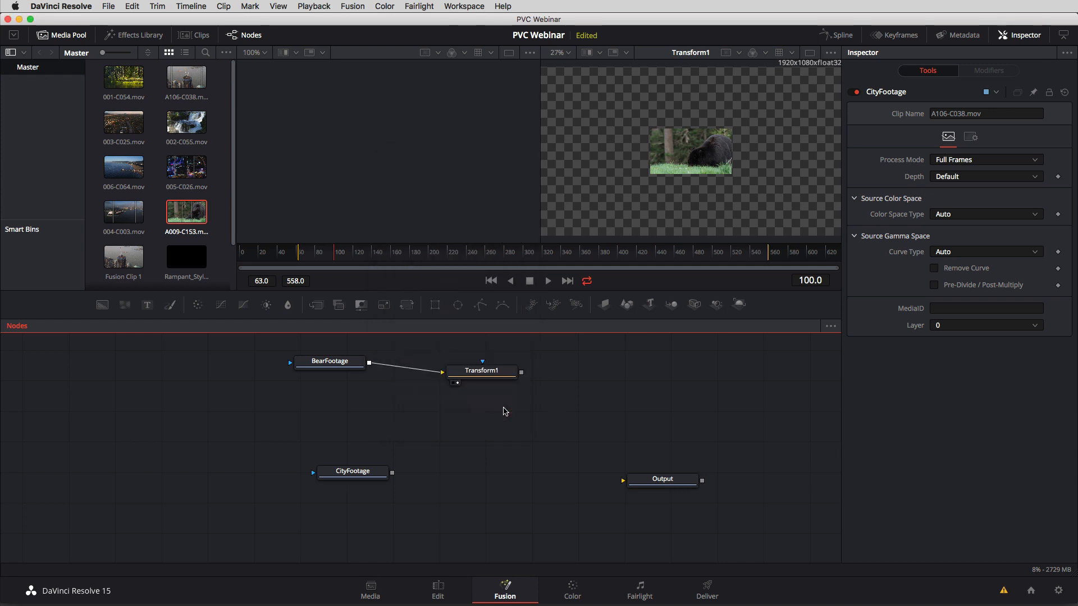
Line up Merge1 between CityFootage and Output, and connect its foreground input to Transform1.
drag(506, 452, 549, 459)
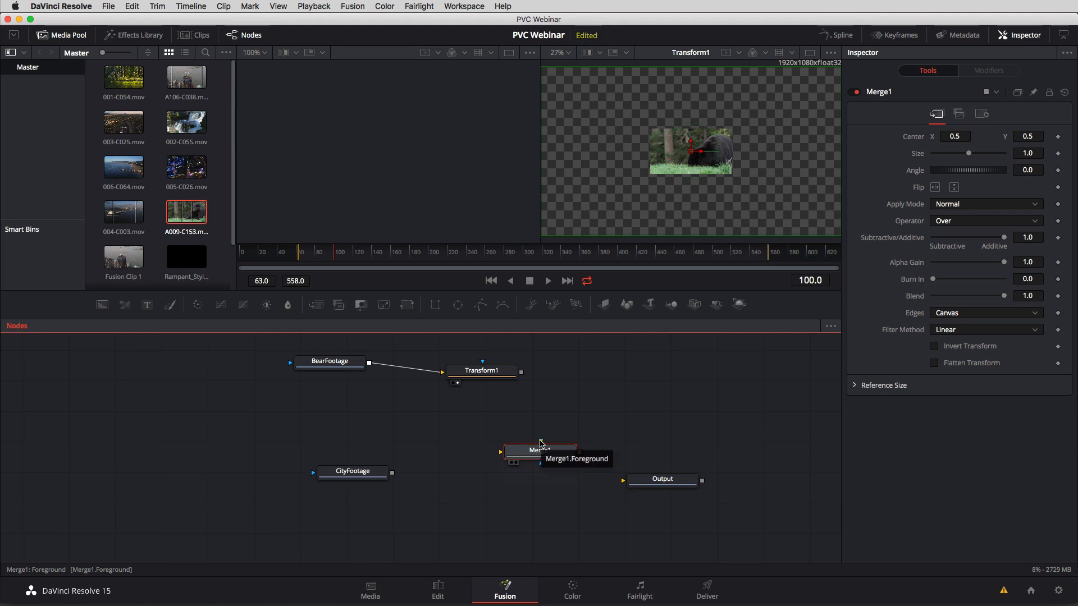
drag(538, 453, 535, 476)
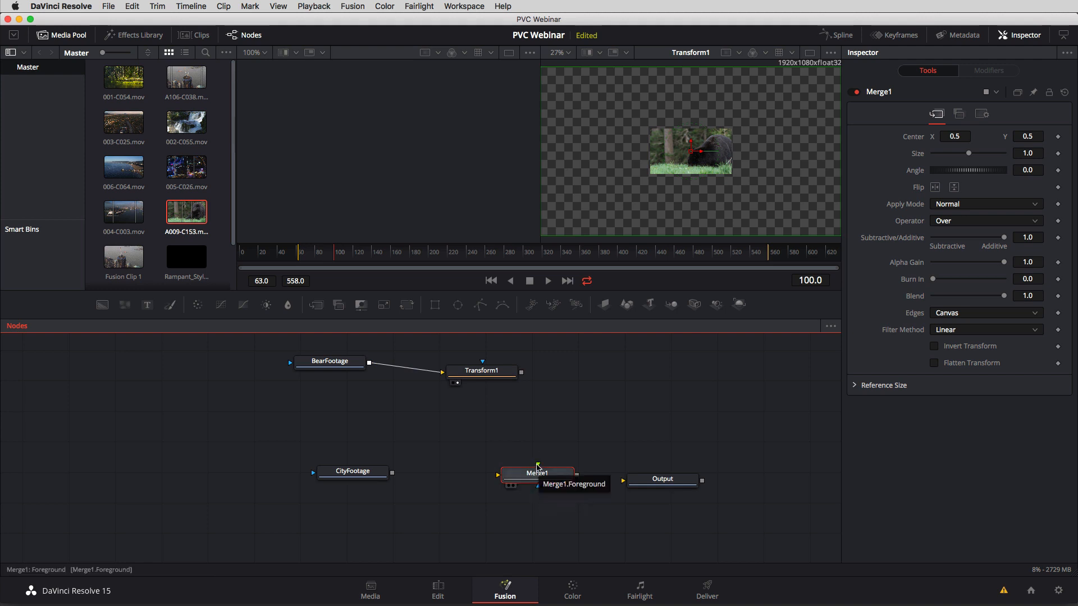
drag(538, 464, 522, 375)
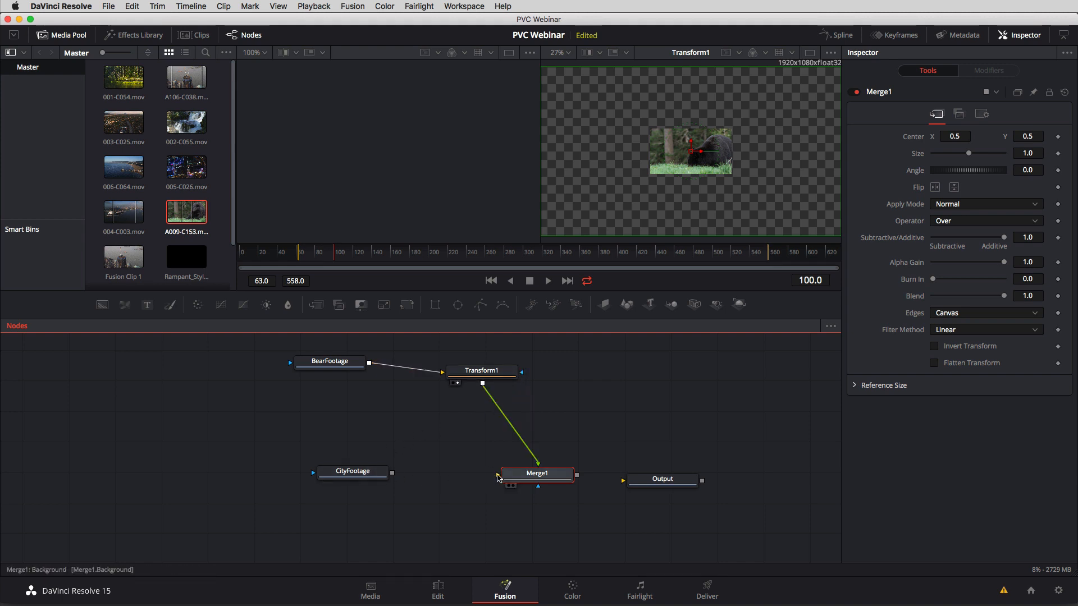
Connect CityFootage to Merge1's background input and show Merge1 in the viewer.
drag(498, 478, 393, 476)
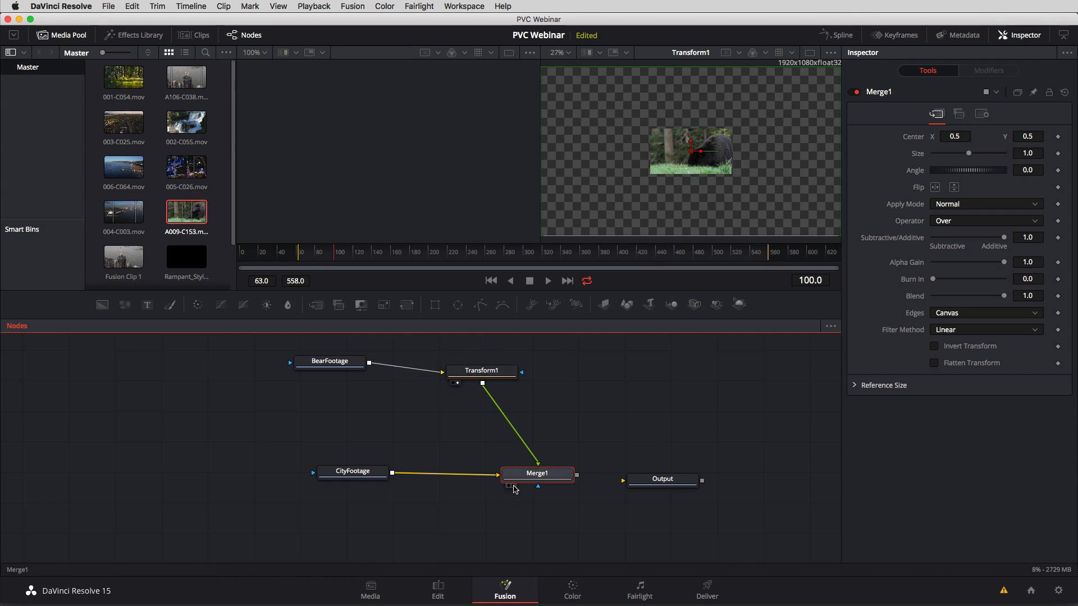
click(513, 486)
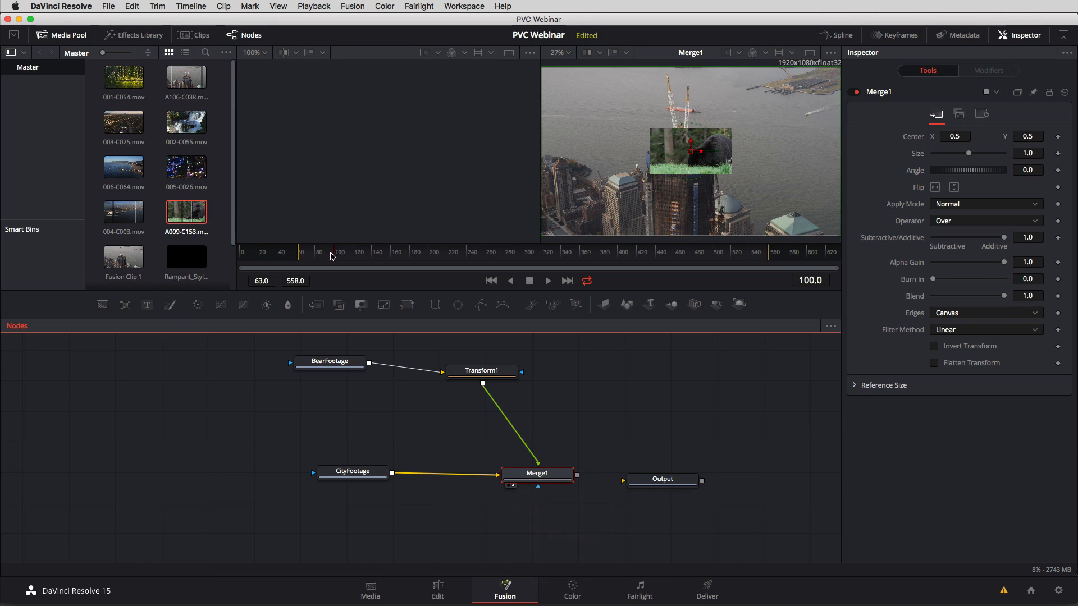
Shift BearFootage's Global In/Out range so the clip runs from frame 99 to 248.
click(331, 361)
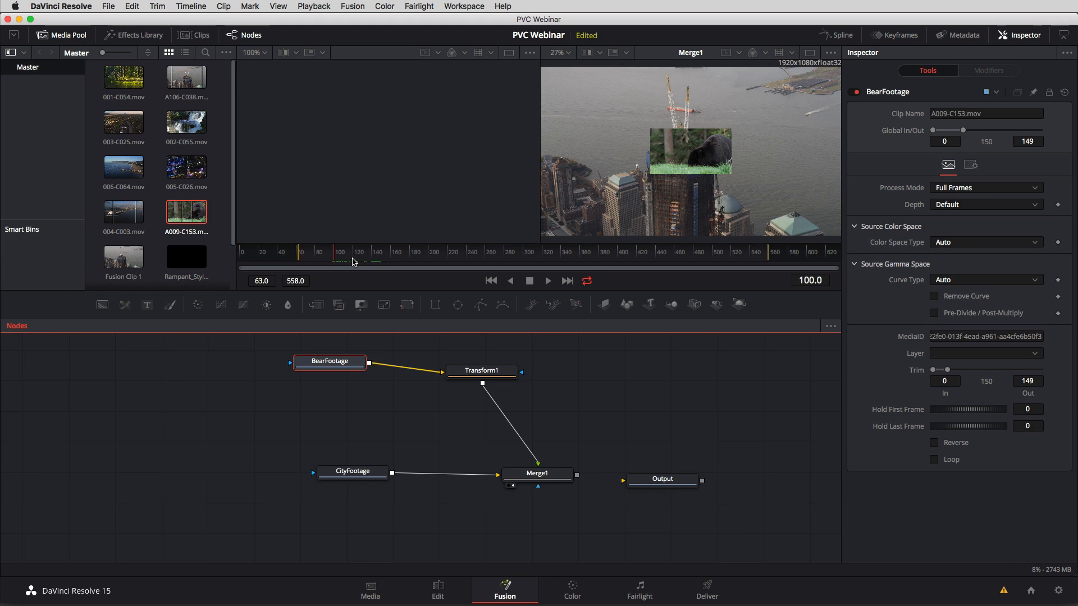
mouse_move(337, 261)
mouse_down()
mouse_move(236, 269)
mouse_move(252, 258)
mouse_move(336, 263)
mouse_up()
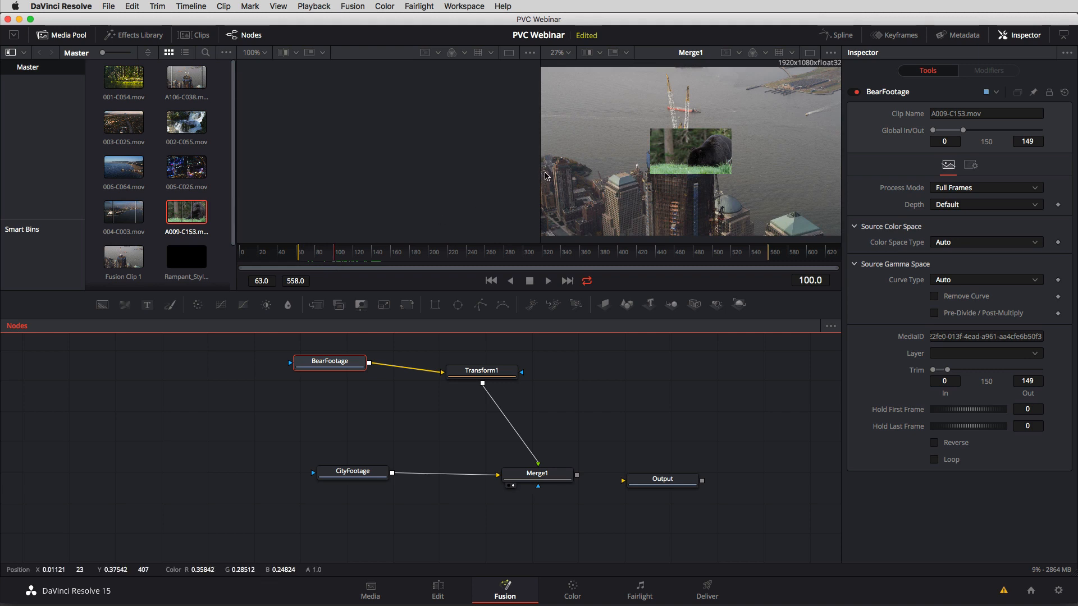
drag(950, 130, 971, 133)
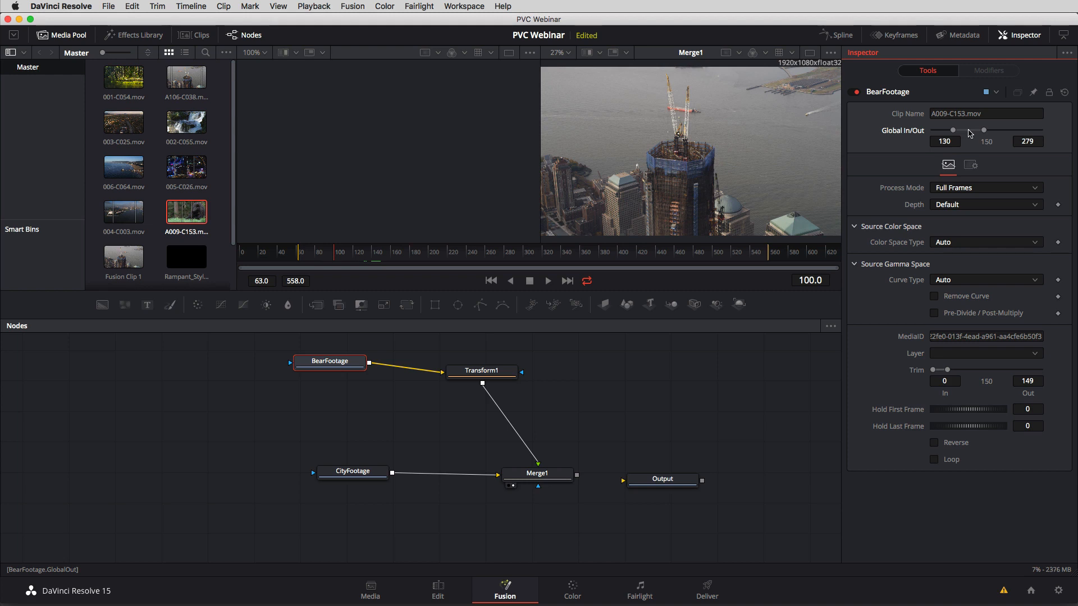
drag(964, 134, 964, 134)
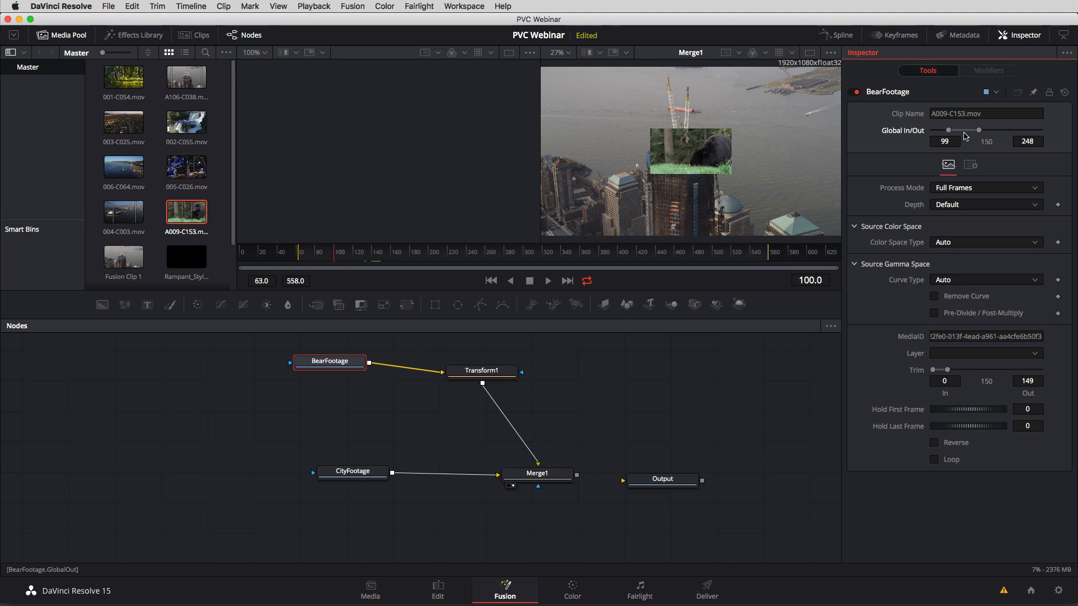
Zoom the Merge1 view to 25% in a wider viewer, and move Transform1's bear image off the city frame's left edge.
drag(335, 251, 410, 261)
click(466, 363)
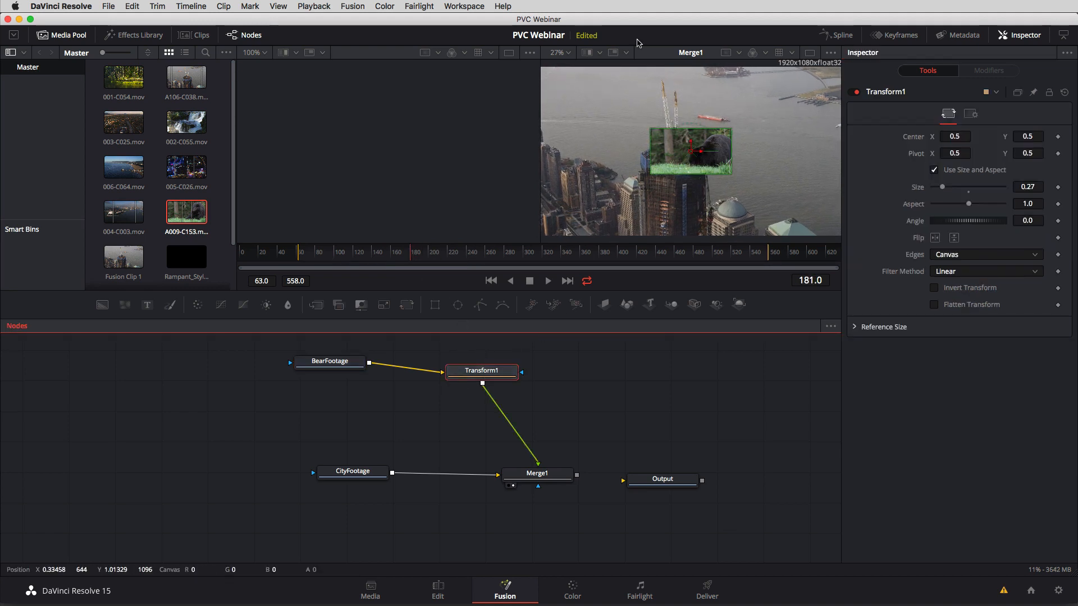
click(570, 53)
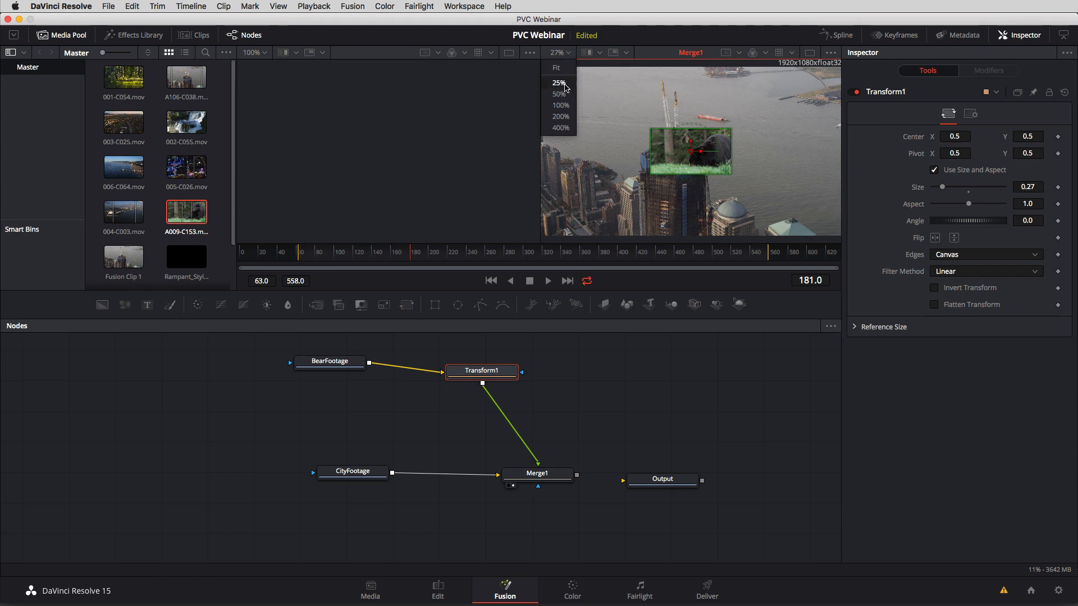
click(563, 84)
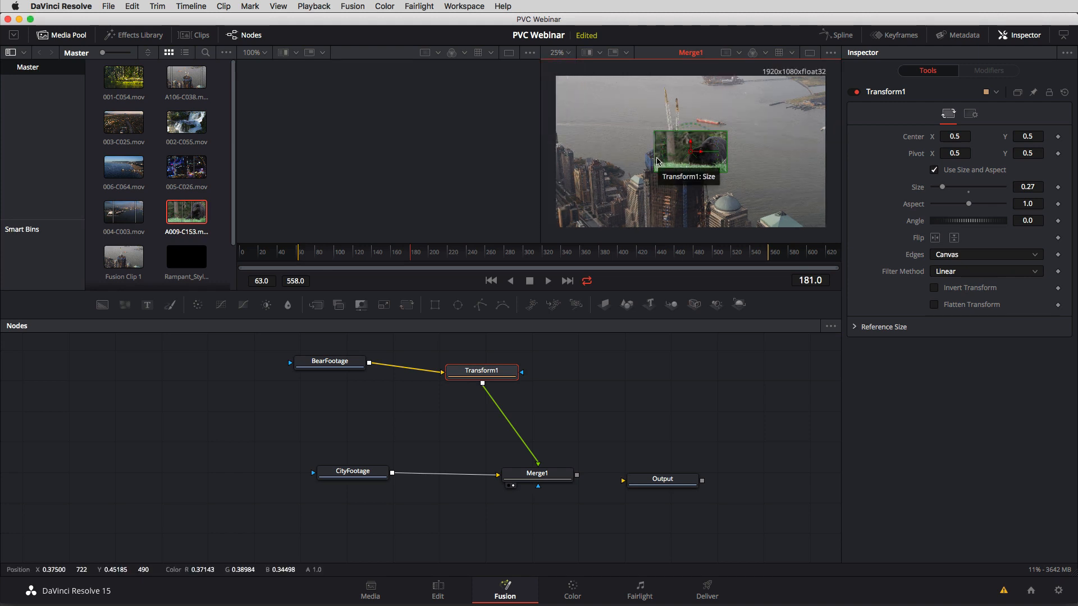
drag(663, 167, 518, 207)
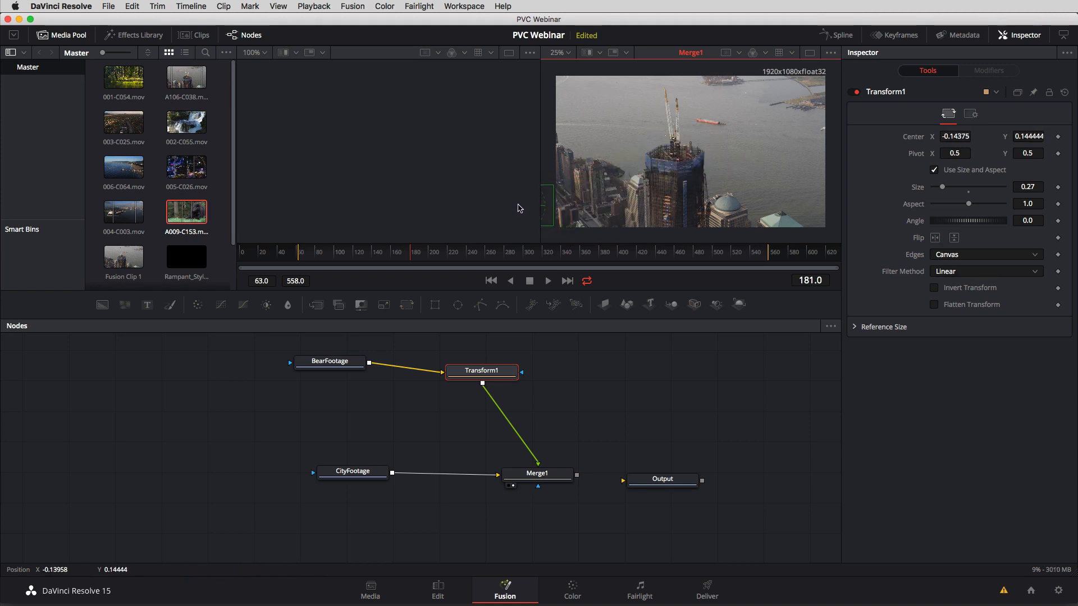
drag(541, 156, 366, 164)
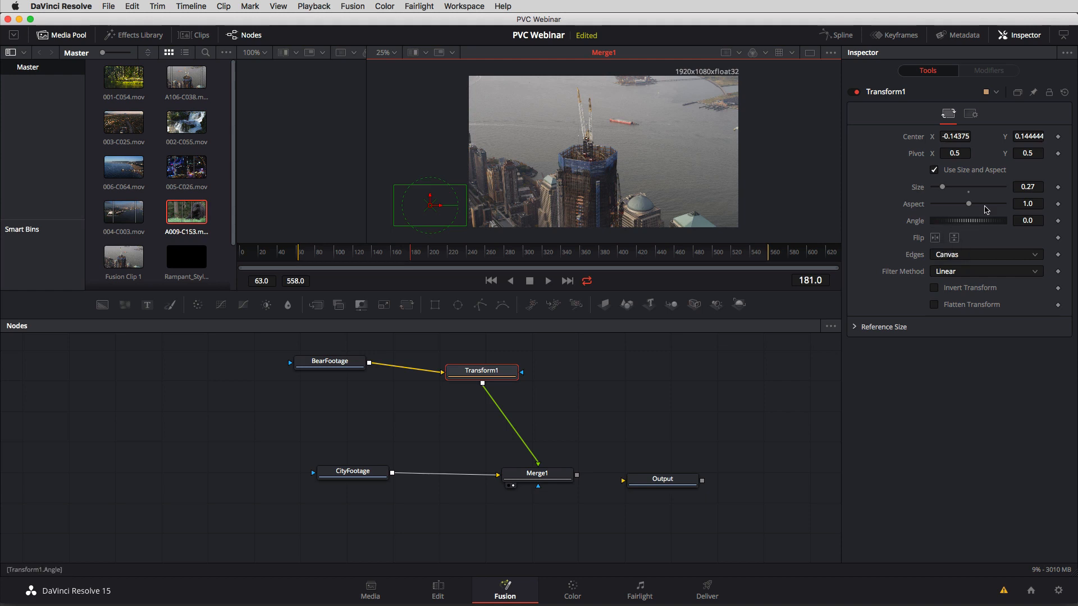
Keyframe Transform1's Center at frame 99 with the bear just outside the city frame's left edge, at about X -0.16, Y 0.178.
click(1059, 137)
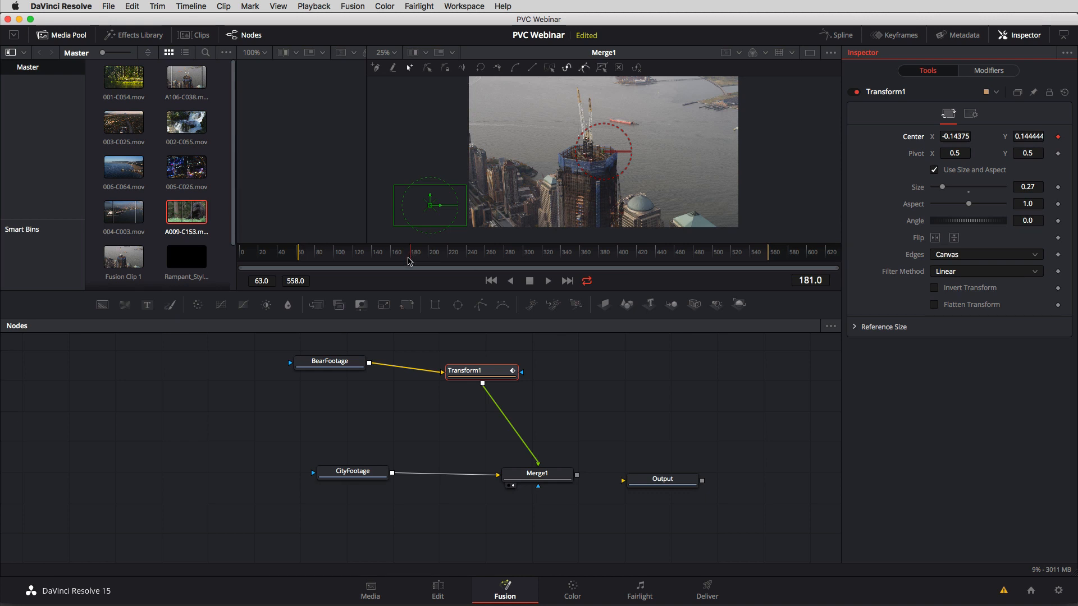
key(super+z)
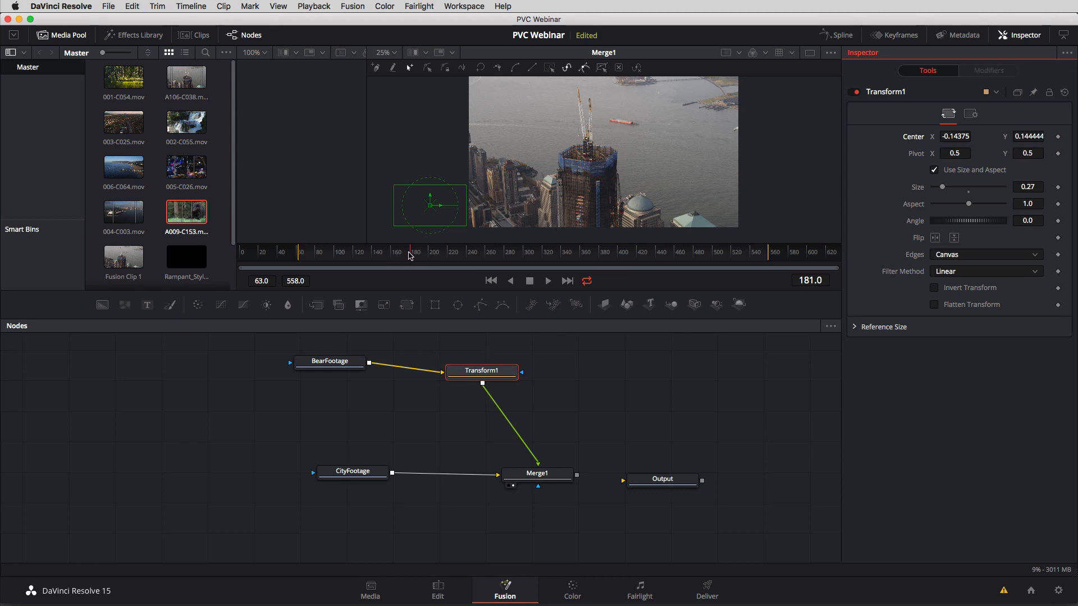
drag(410, 256, 335, 259)
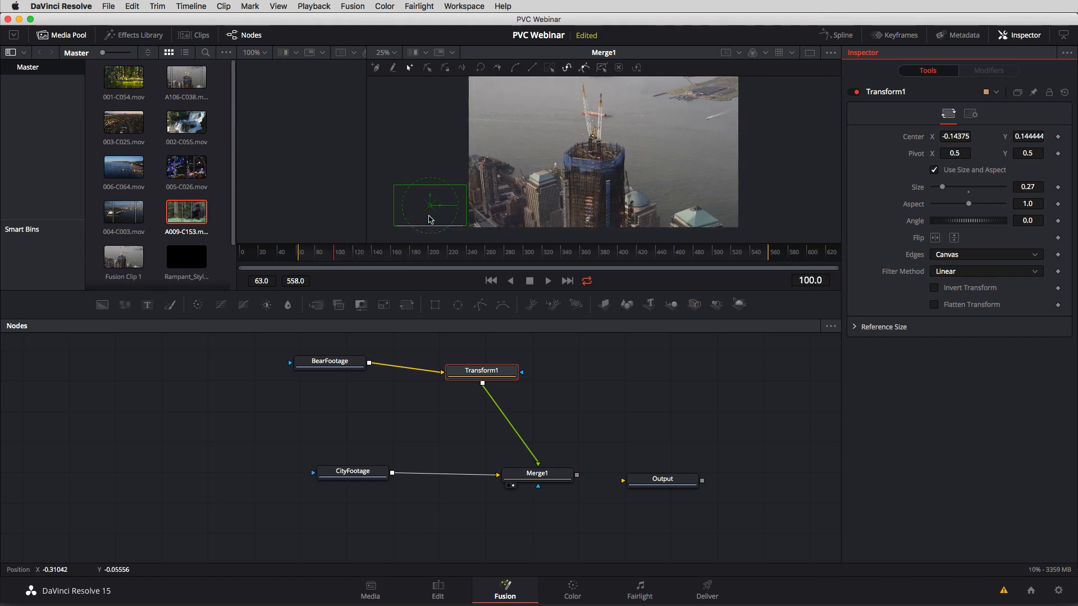
drag(429, 211, 503, 199)
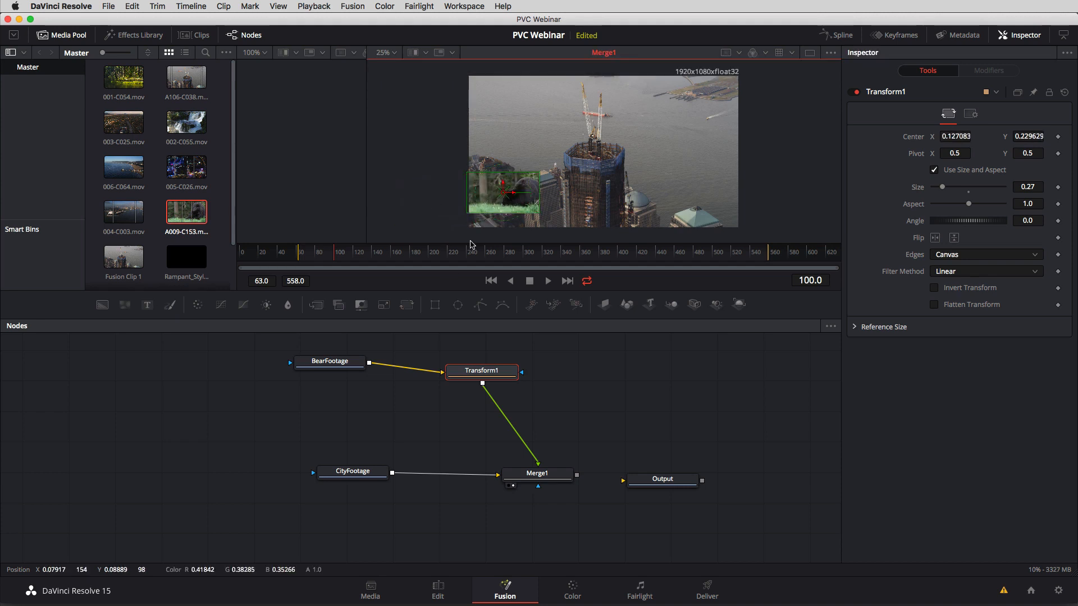
drag(339, 261, 333, 259)
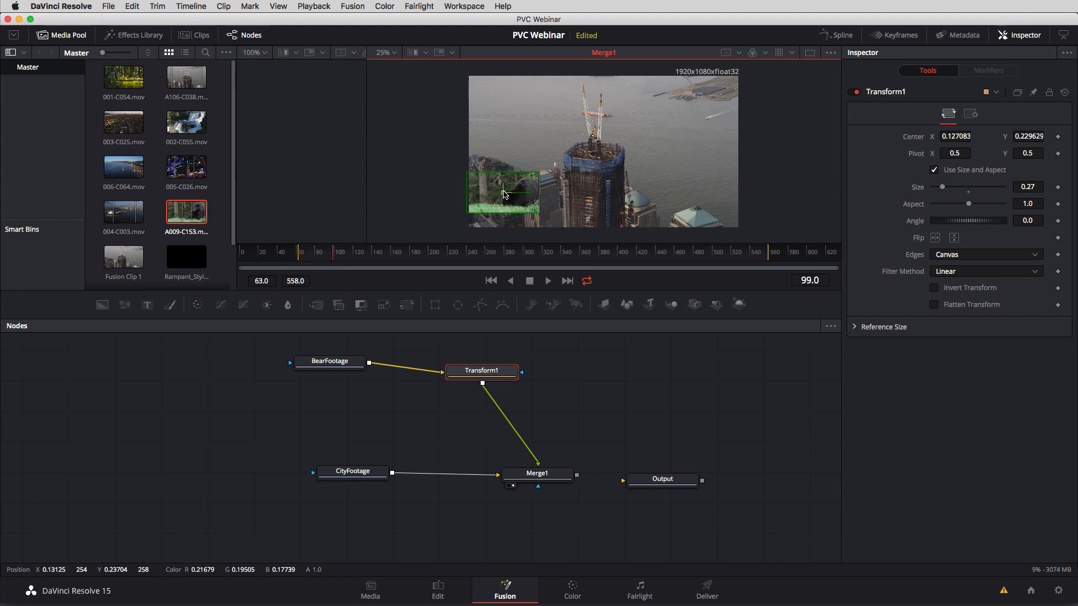
drag(508, 196, 426, 199)
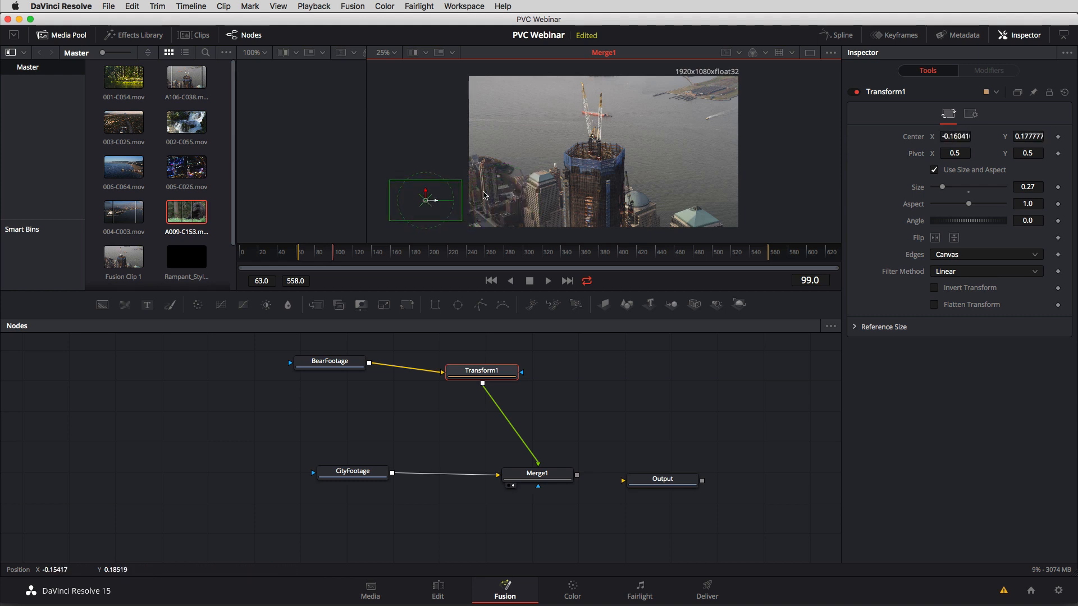
click(1058, 137)
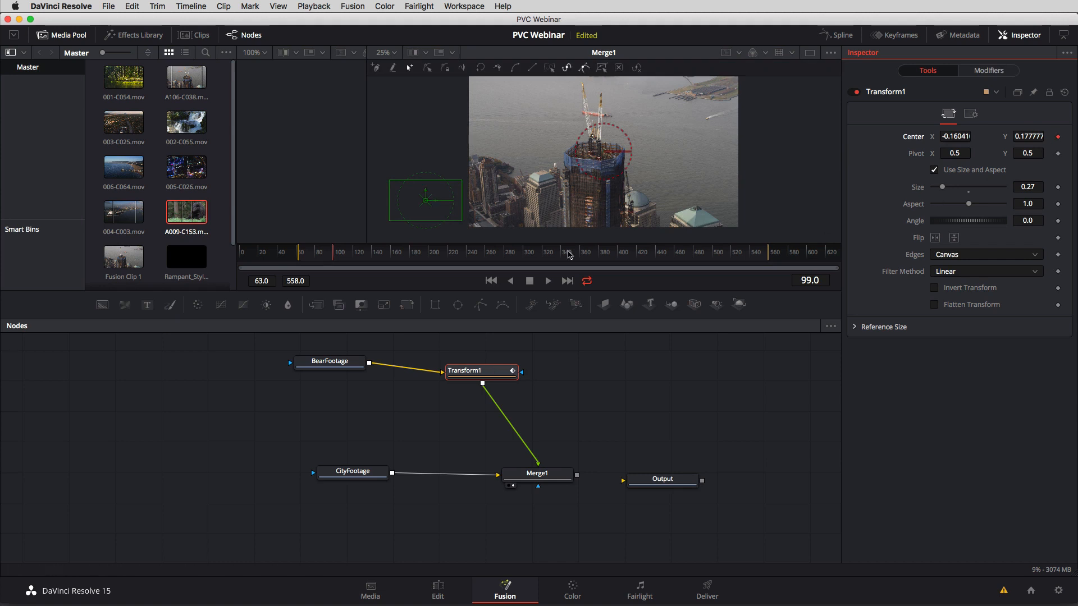
Keyframe the bear's Center beyond the right edge at frame 245, about X 1.158, Y 0.167, and remove the intermediate keyframe at frame 216.
drag(336, 253, 444, 254)
drag(427, 200, 699, 201)
click(449, 254)
drag(449, 256, 472, 261)
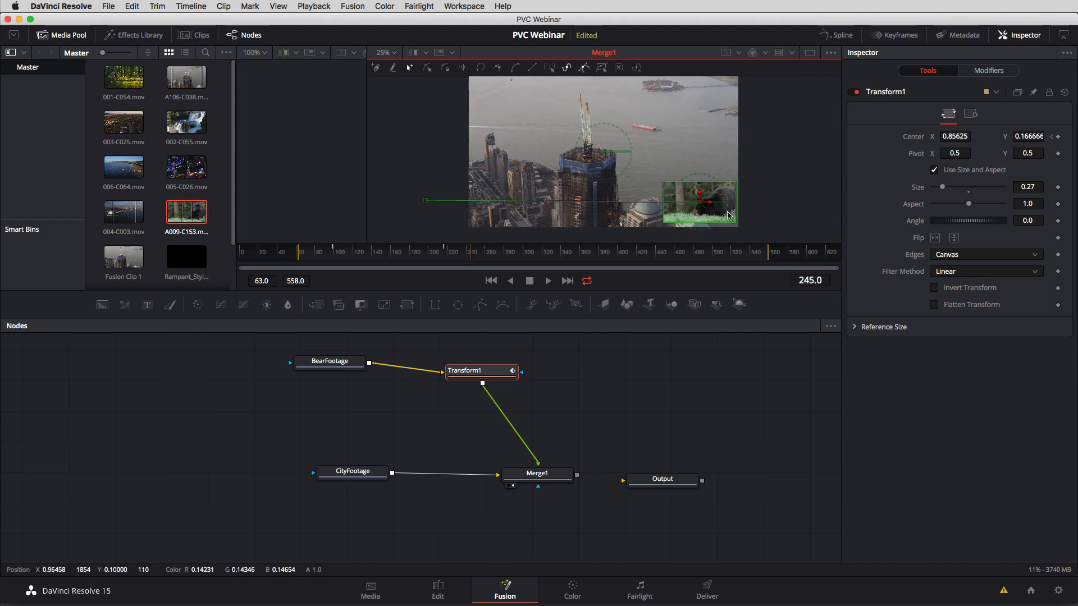
drag(700, 202, 784, 205)
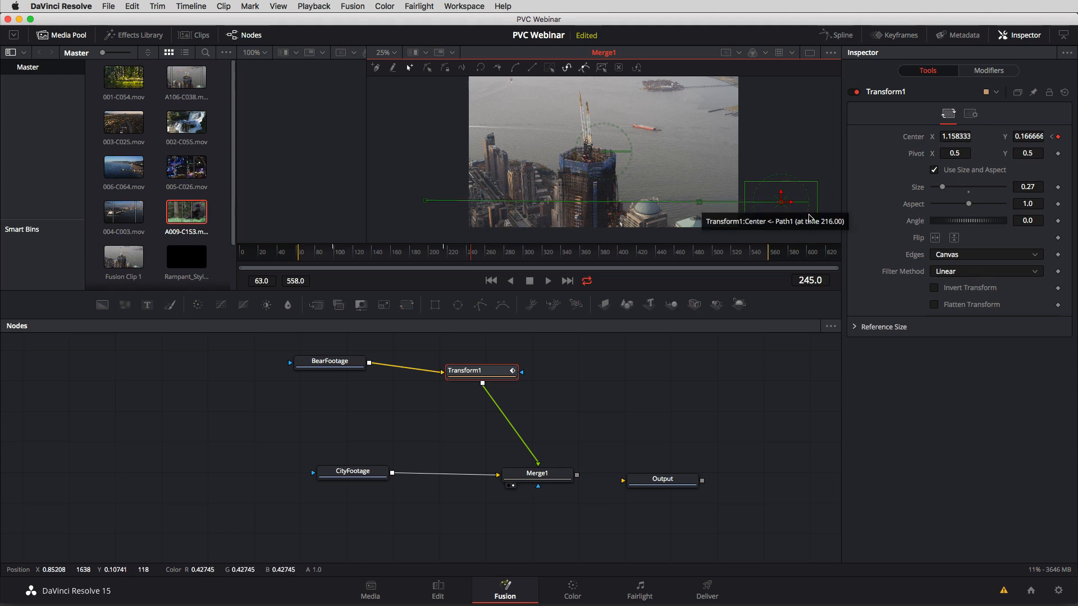
click(1053, 137)
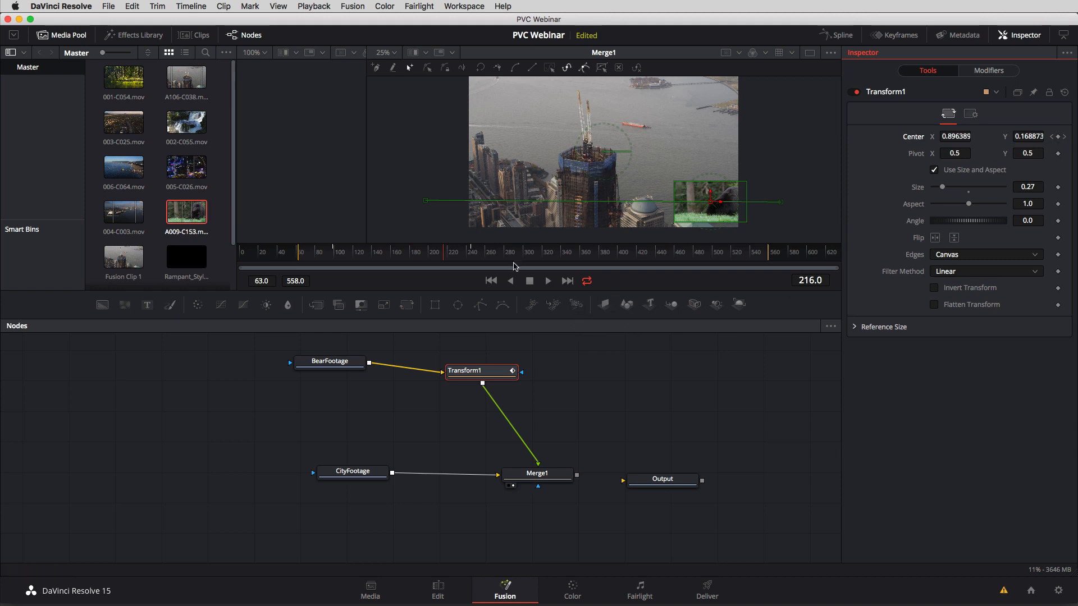
Play the composition from about frame 65 to review the bear's animated move across the city footage.
drag(444, 265, 302, 266)
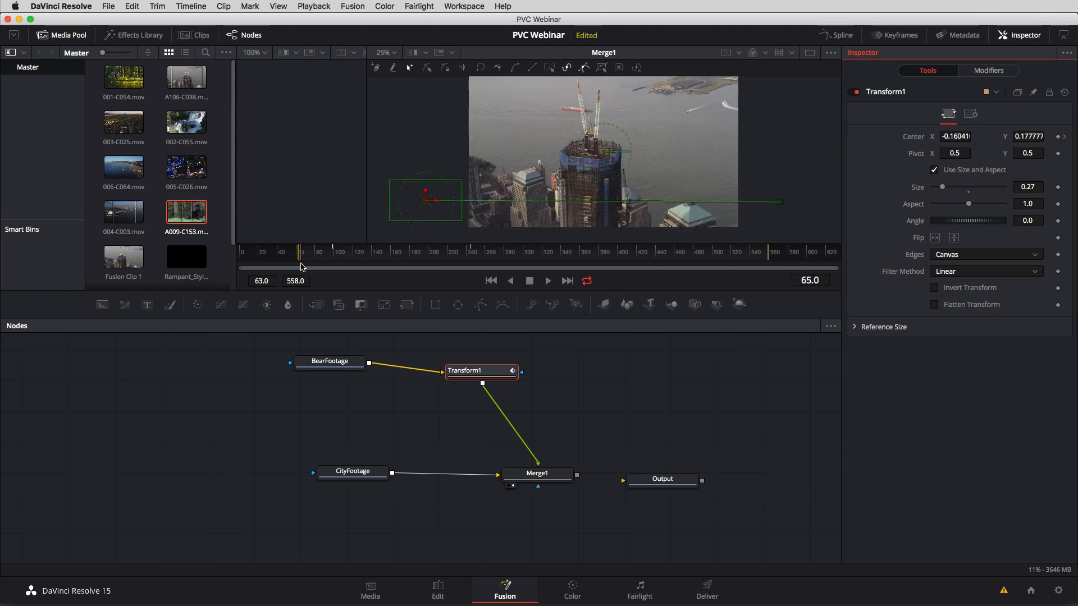
click(320, 348)
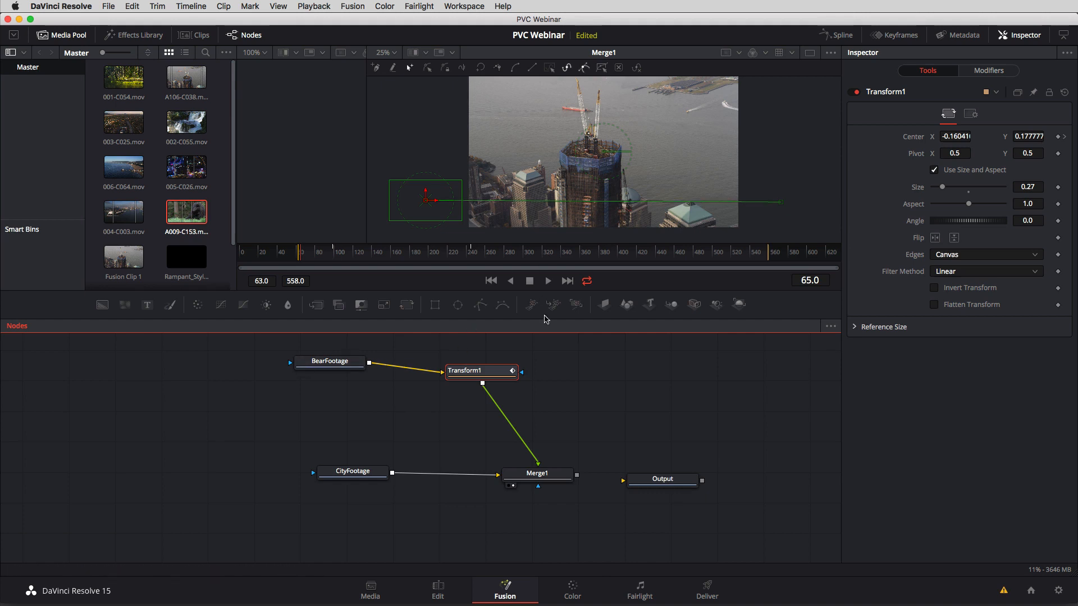
key(space)
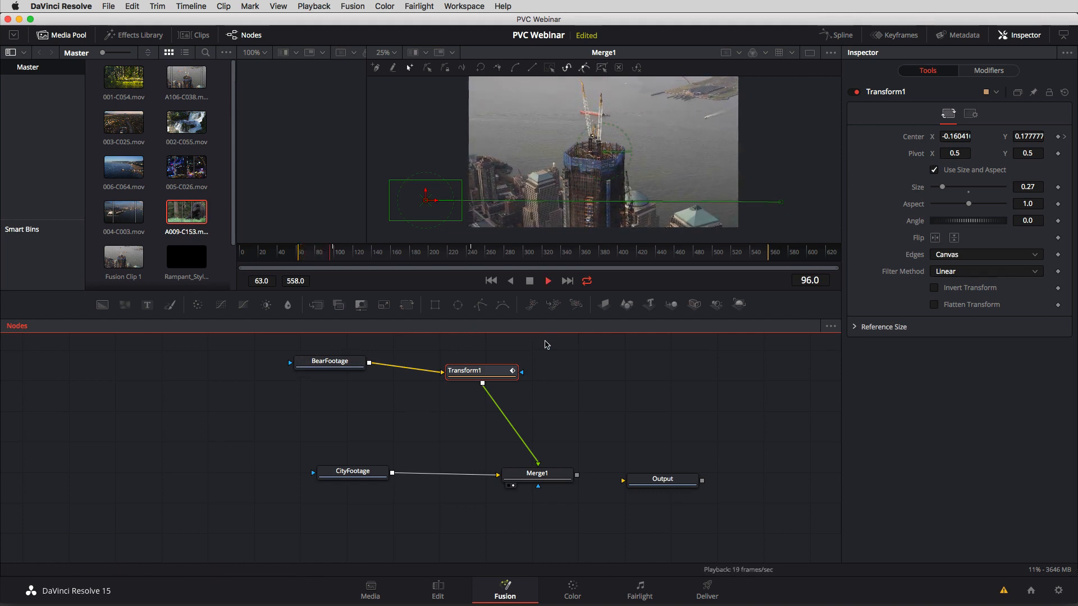
click(546, 342)
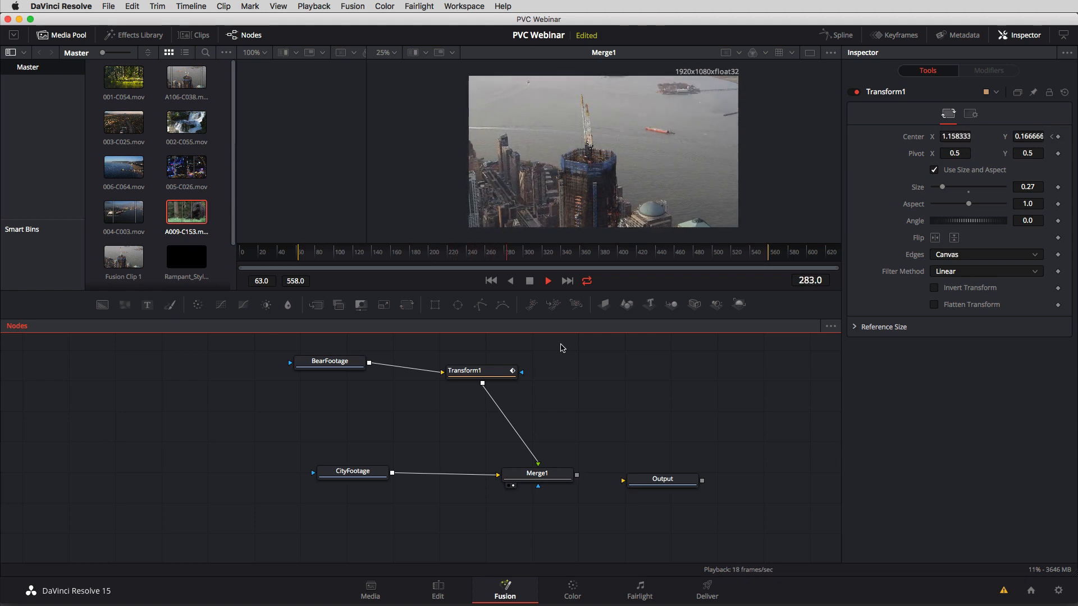
key(space)
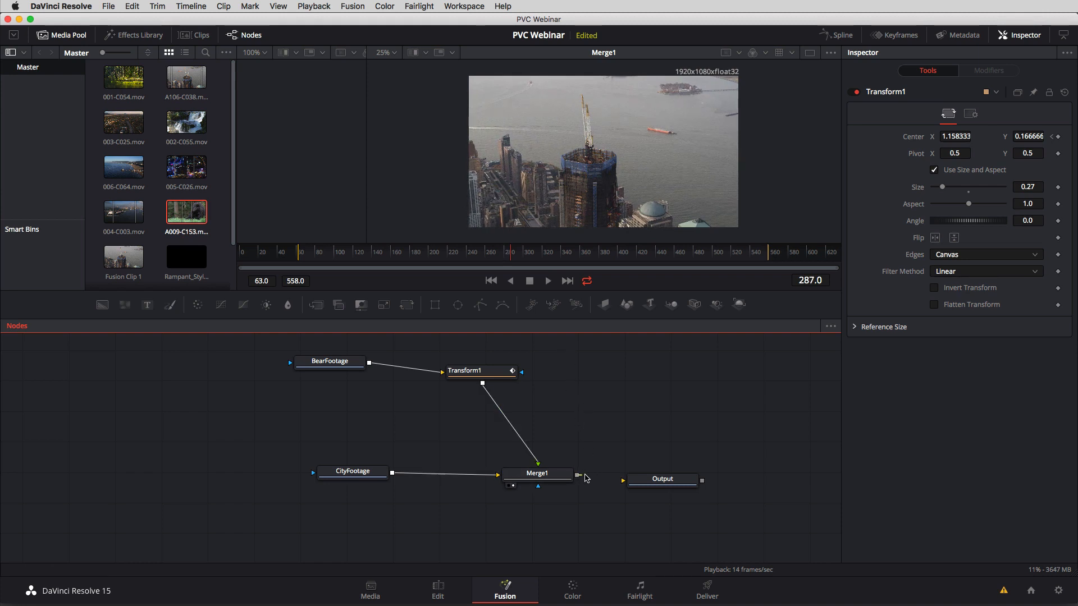
Connect Merge1 to Output and switch to the Edit page.
drag(578, 476, 625, 482)
click(438, 591)
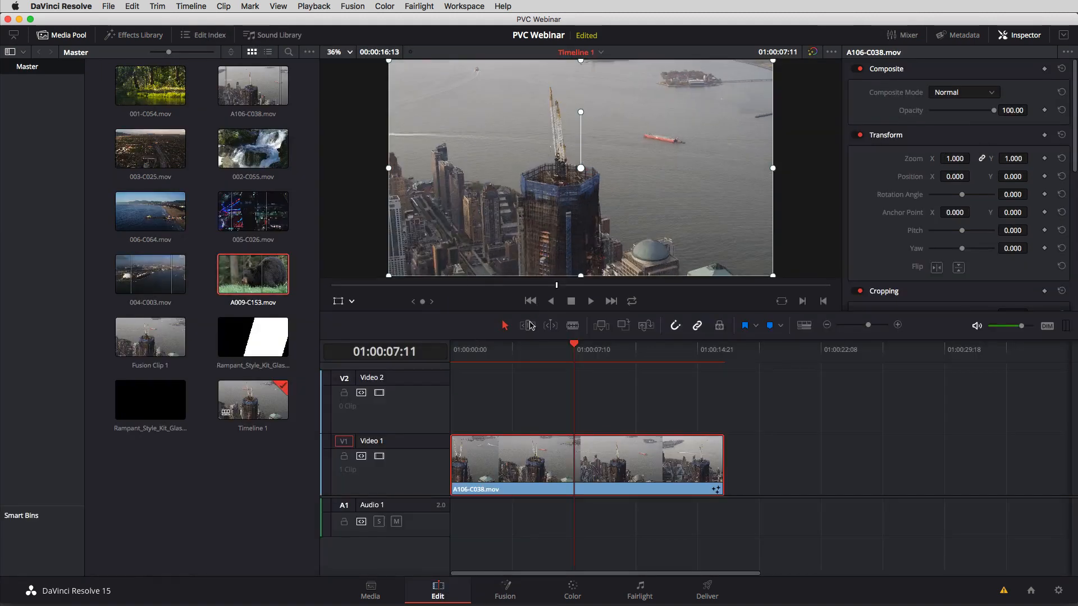
Scrub through Timeline 1 and play it from the start to review the bear animation over the city clip.
drag(529, 354, 553, 339)
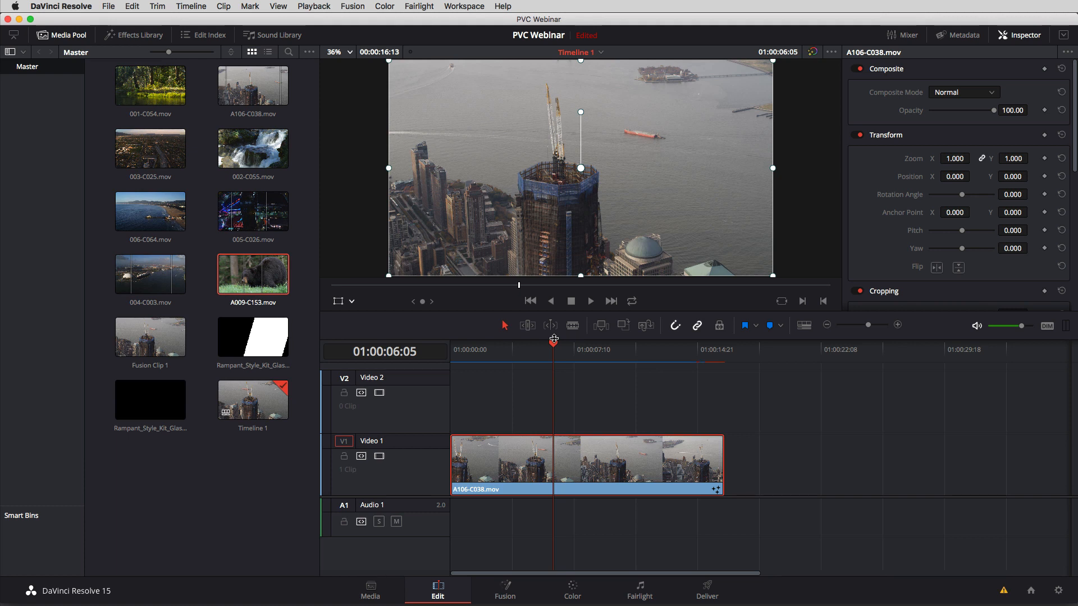
click(512, 349)
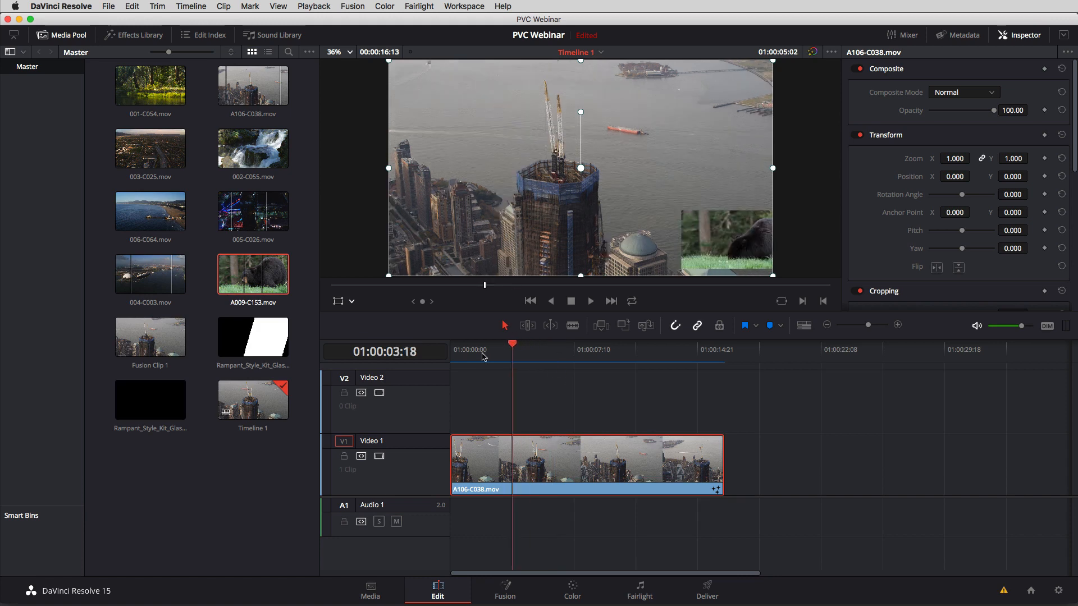
key(Home)
key(space)
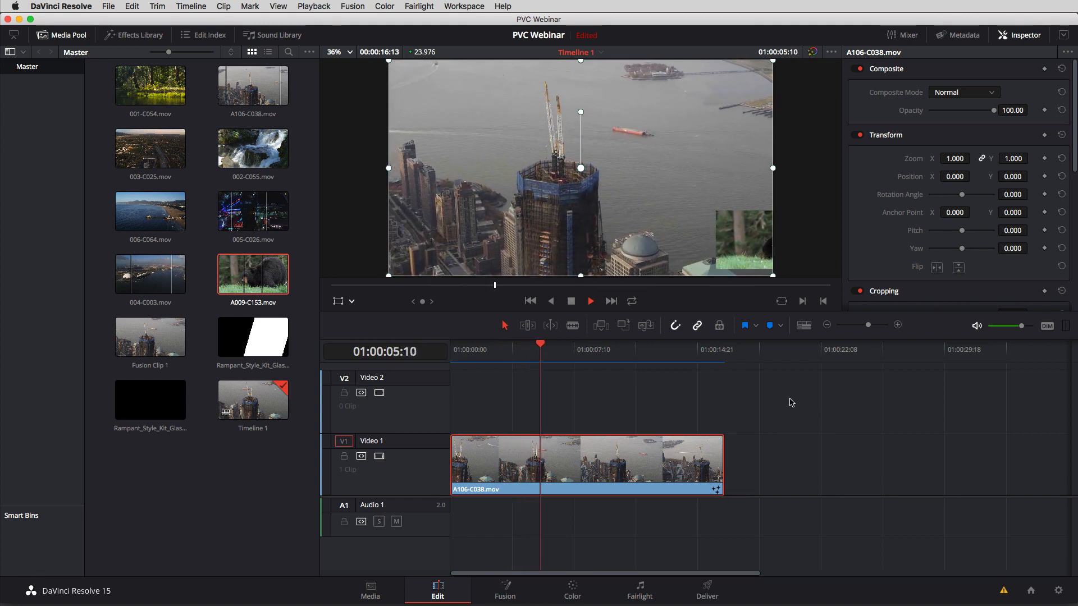
key(space)
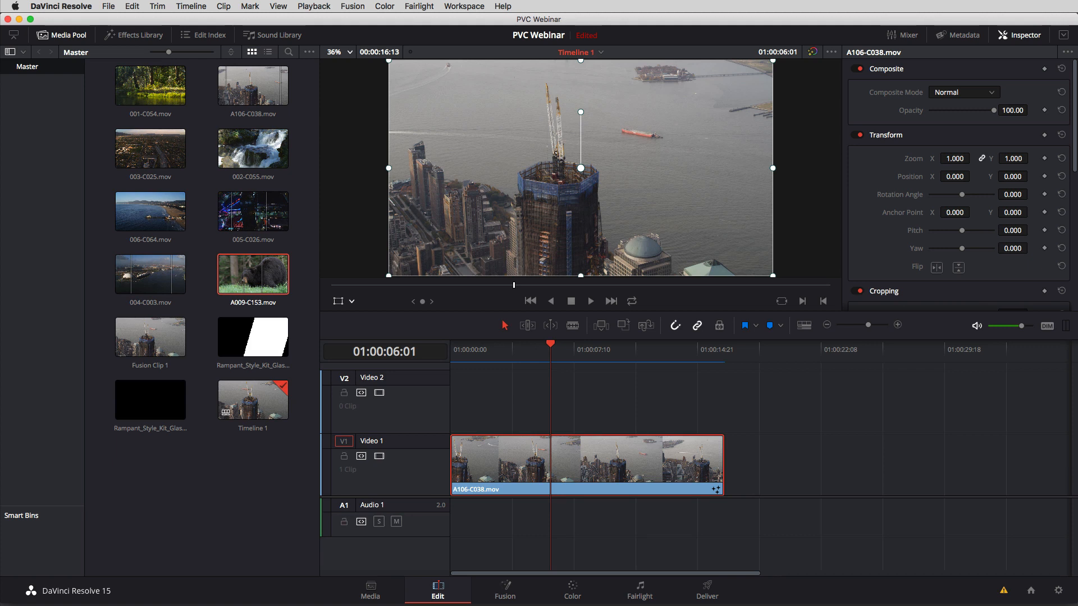
Reset the Fusion composition of the A106-C038.mov clip on Video 1.
right_click(581, 447)
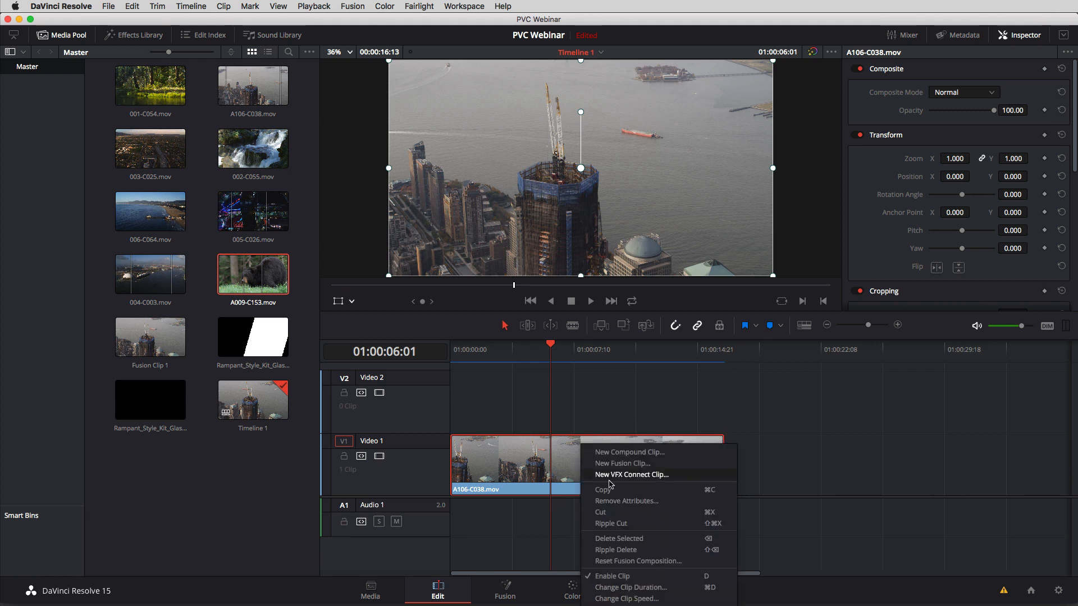
click(645, 562)
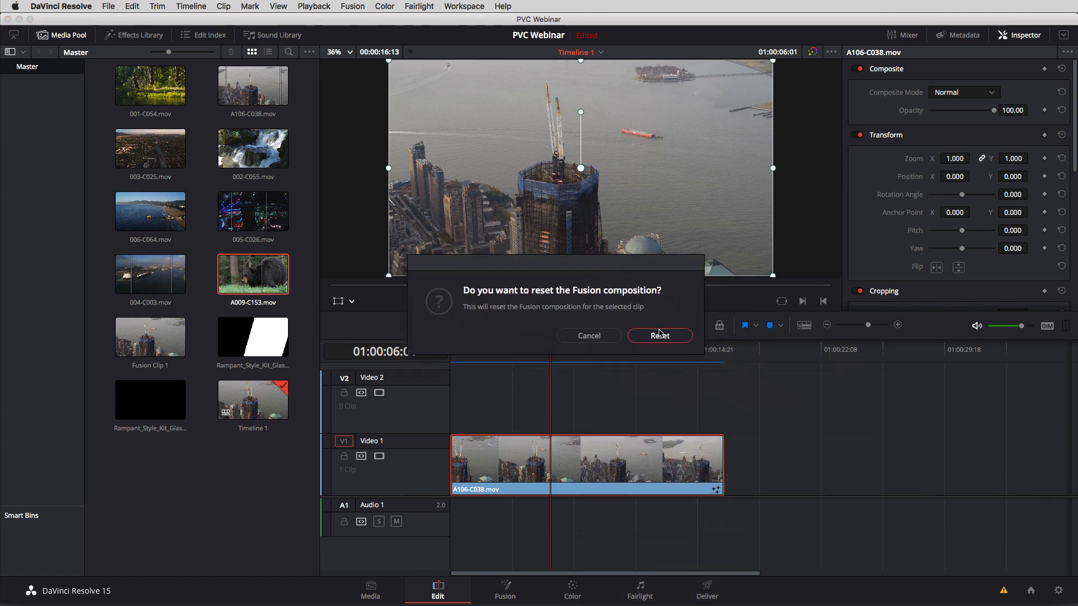
click(688, 359)
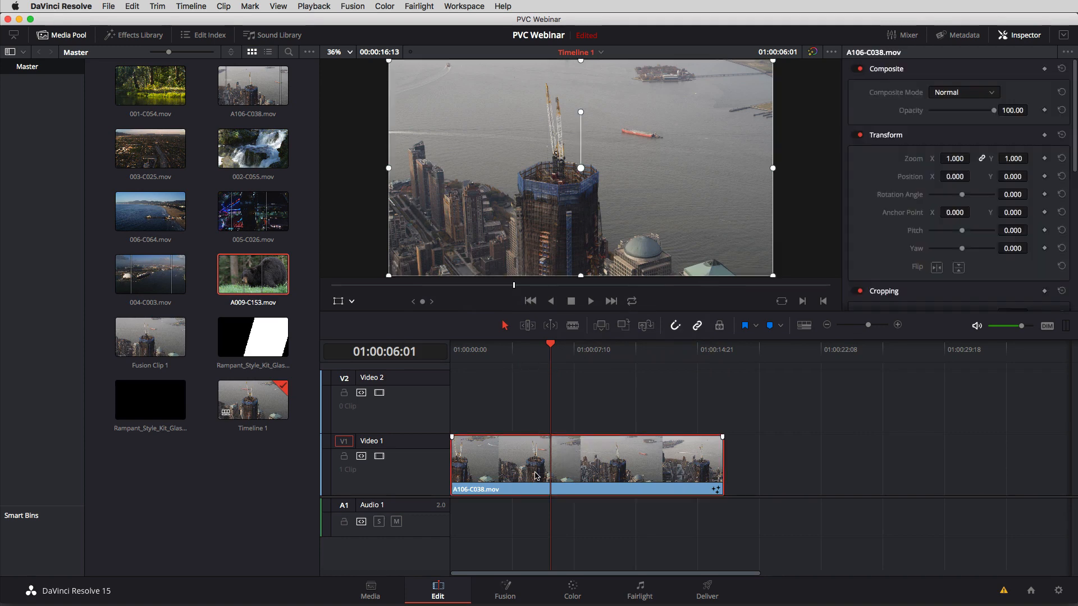
Replace the city clip on Video 1 with 002-C055.mov at the start of the timeline, and park the playhead at 01:00:09:00.
key(Delete)
click(256, 159)
drag(254, 158, 601, 364)
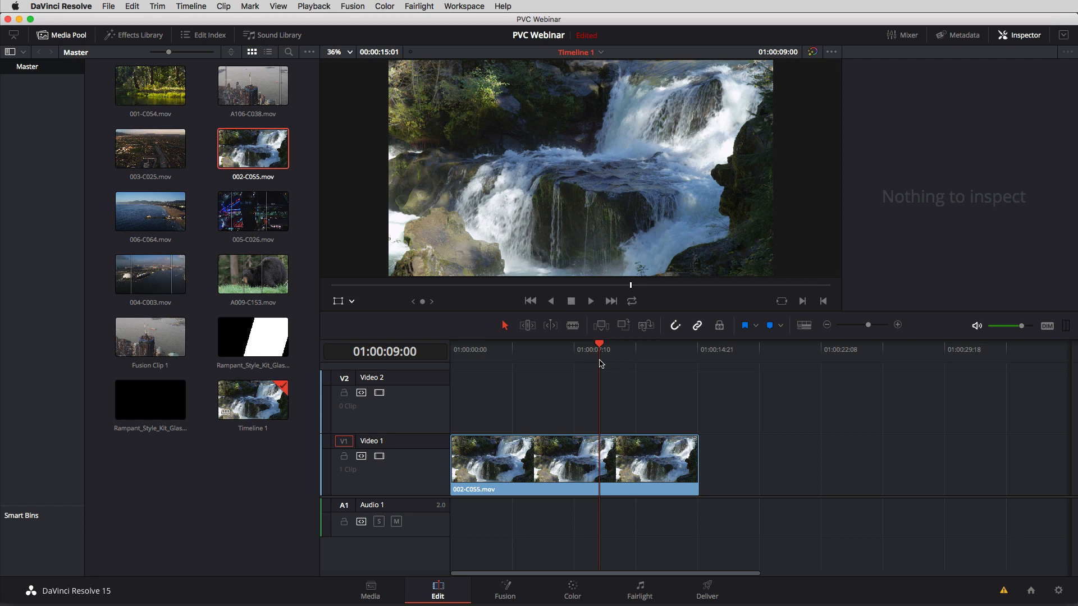
Open the 002-C055.mov clip on the Fusion page, place MediaIn1 closer to MediaOut1, and rename it Waterfalls.
click(561, 486)
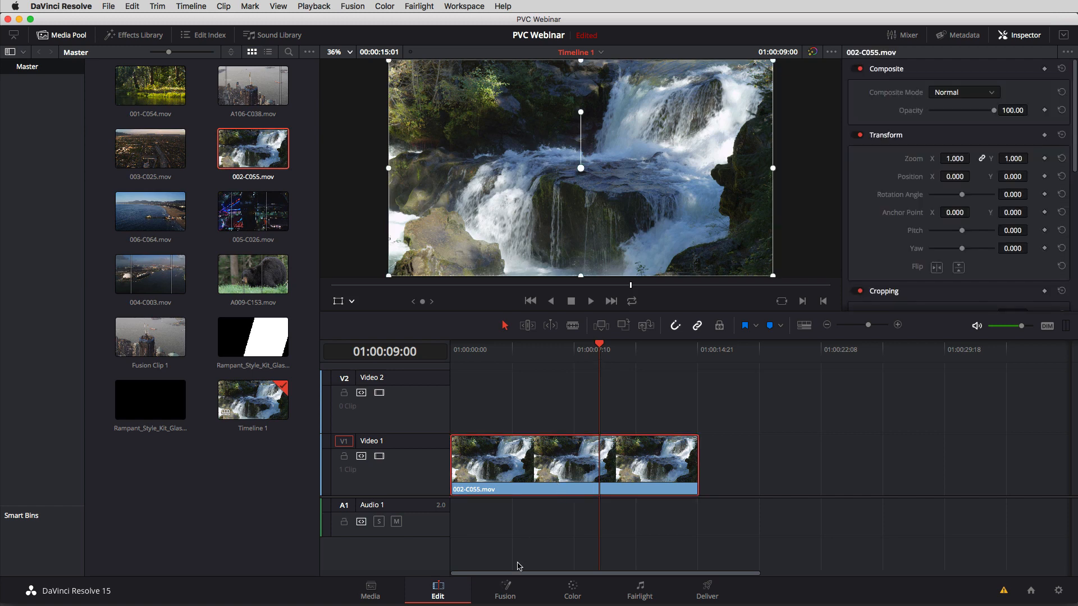
click(507, 587)
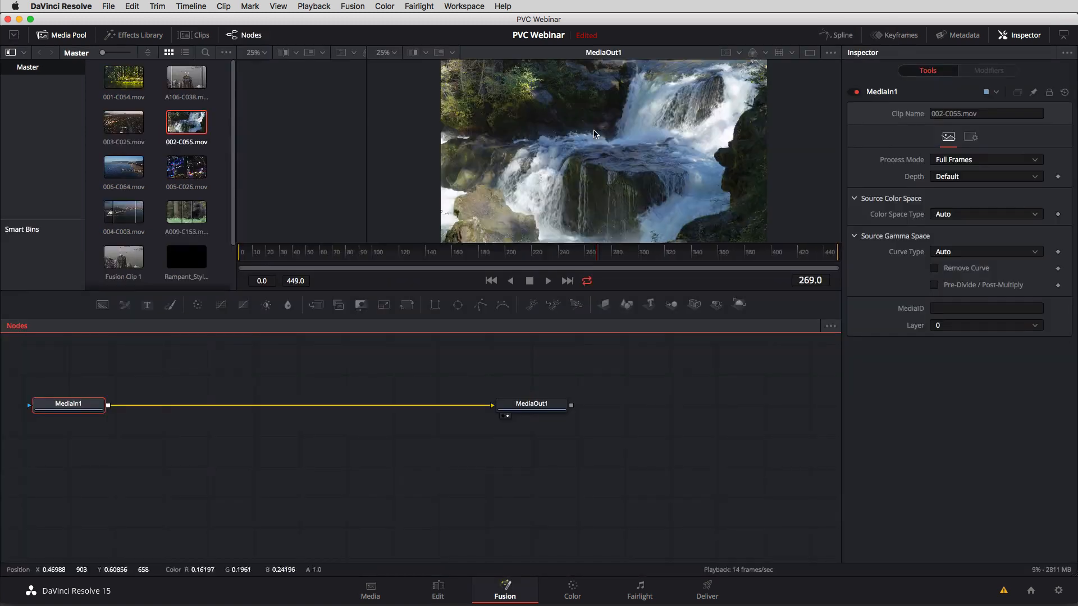
drag(65, 408, 346, 411)
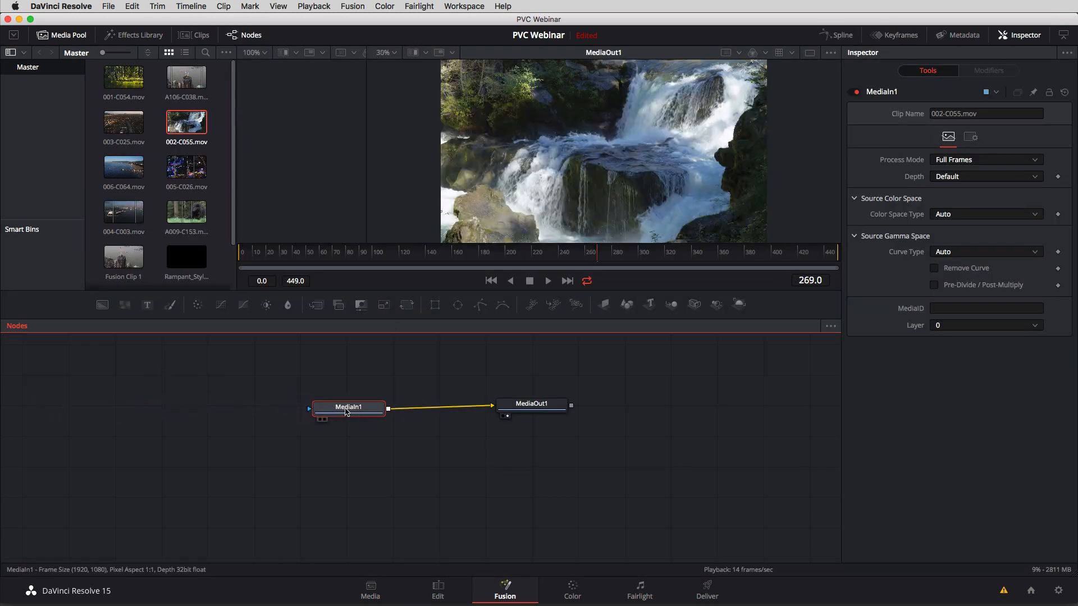
key(F2)
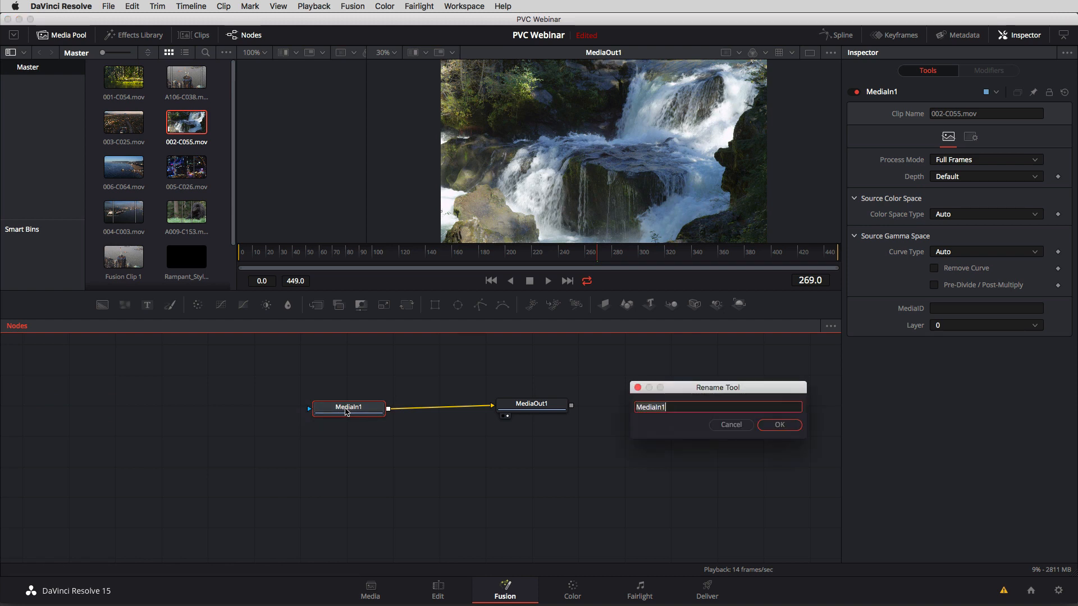
text(Waterfalls)
key(Return)
Rename the MediaOut1 node as Output.
click(533, 409)
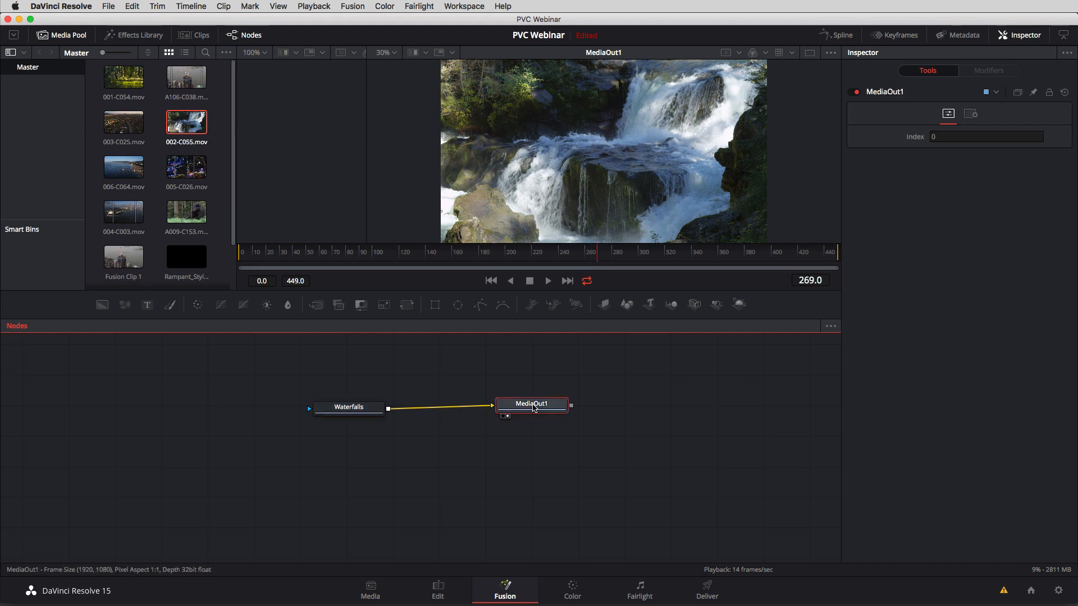
key(F2)
text(O)
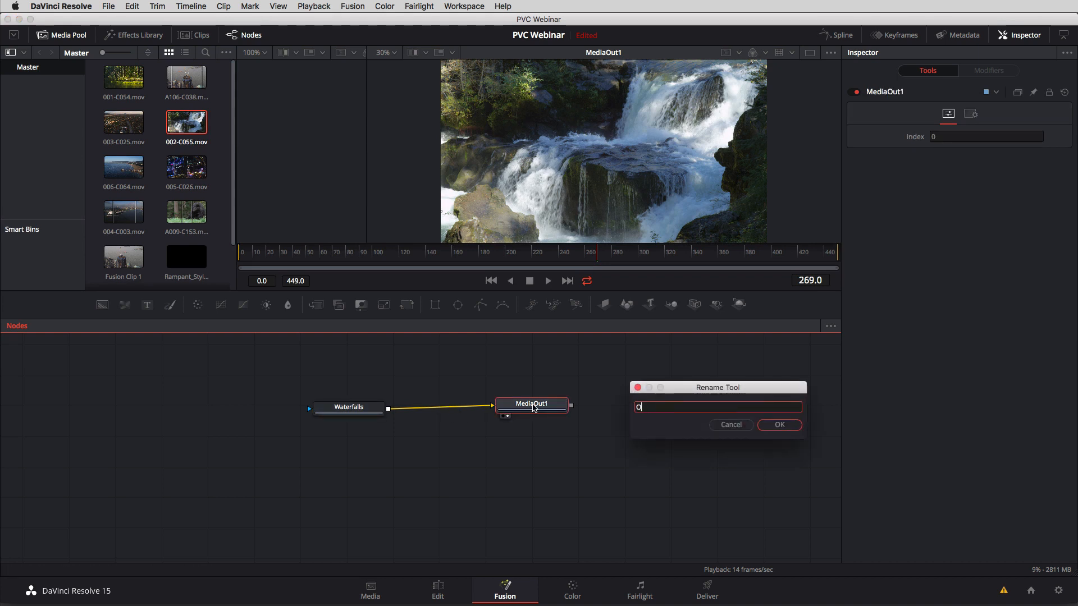
text(utput)
key(Return)
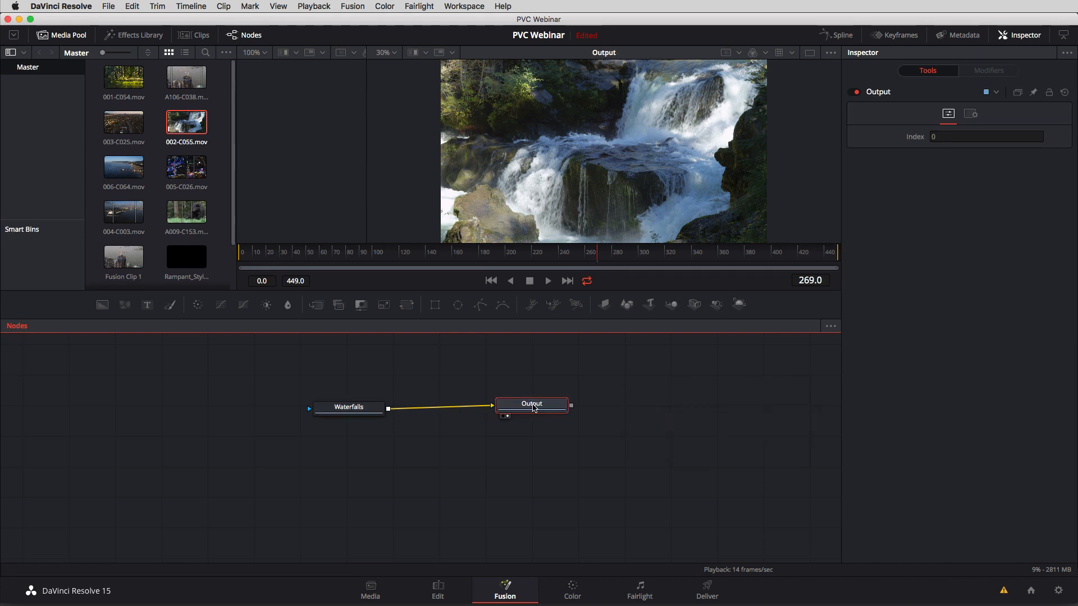
Space the Waterfalls and Output nodes farther apart and disconnect Waterfalls from Output.
drag(553, 407, 632, 414)
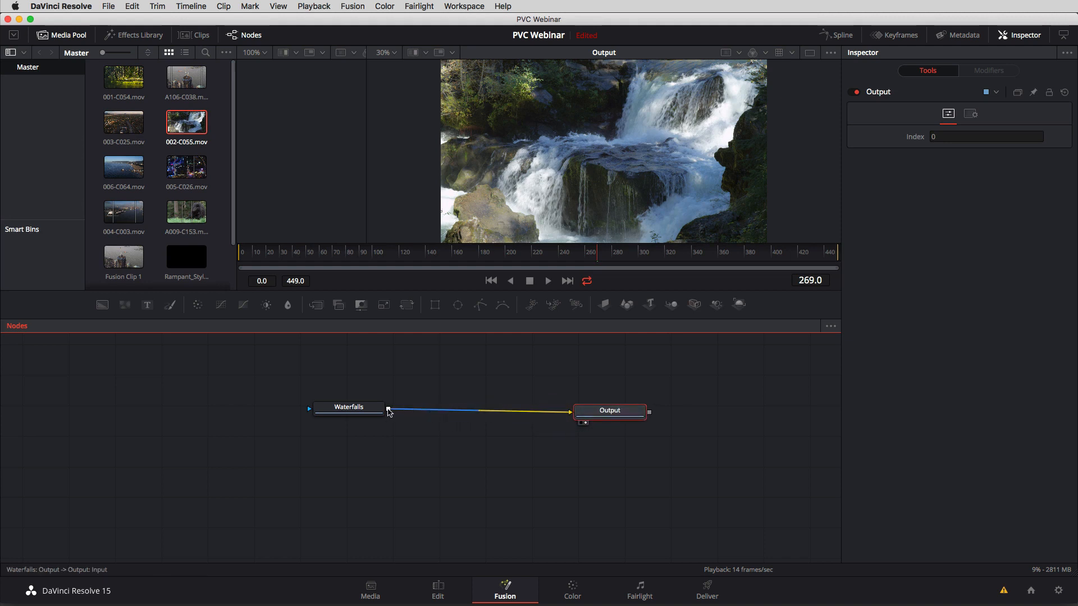
drag(346, 407, 279, 406)
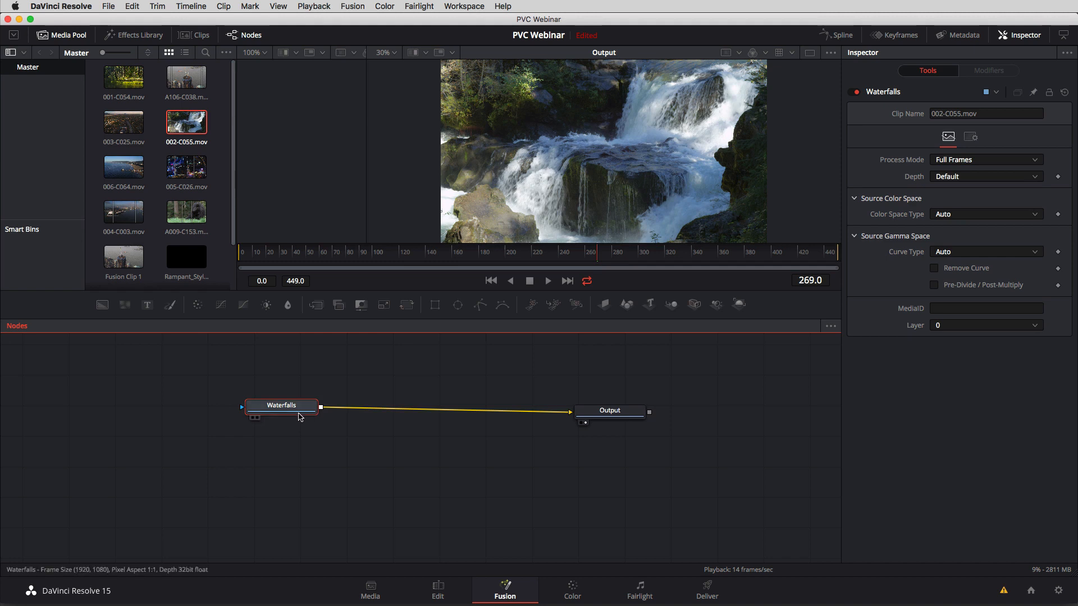
drag(295, 411, 259, 410)
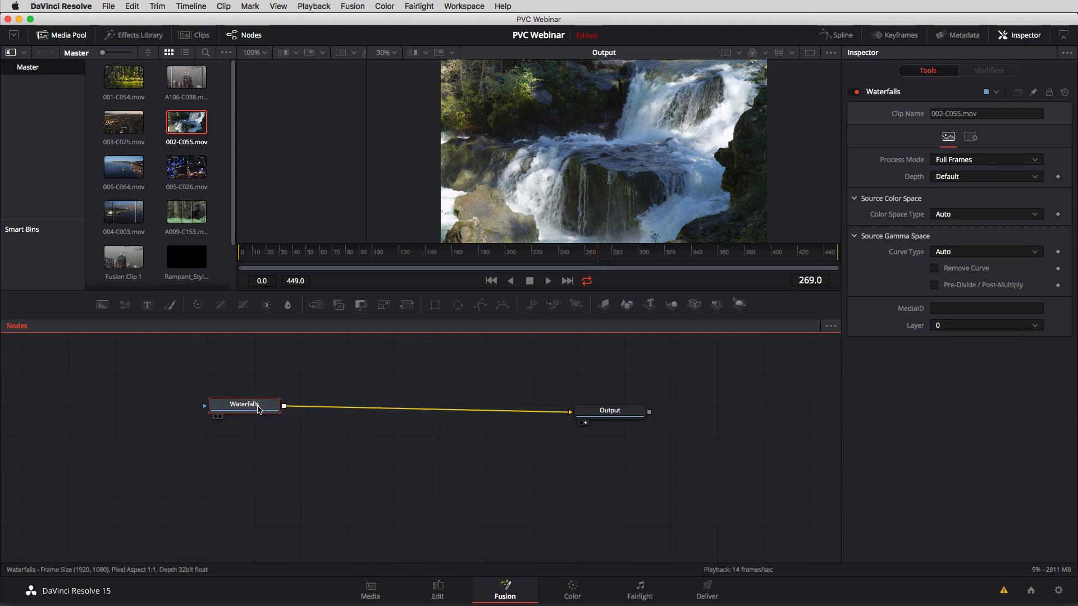
drag(505, 411, 377, 410)
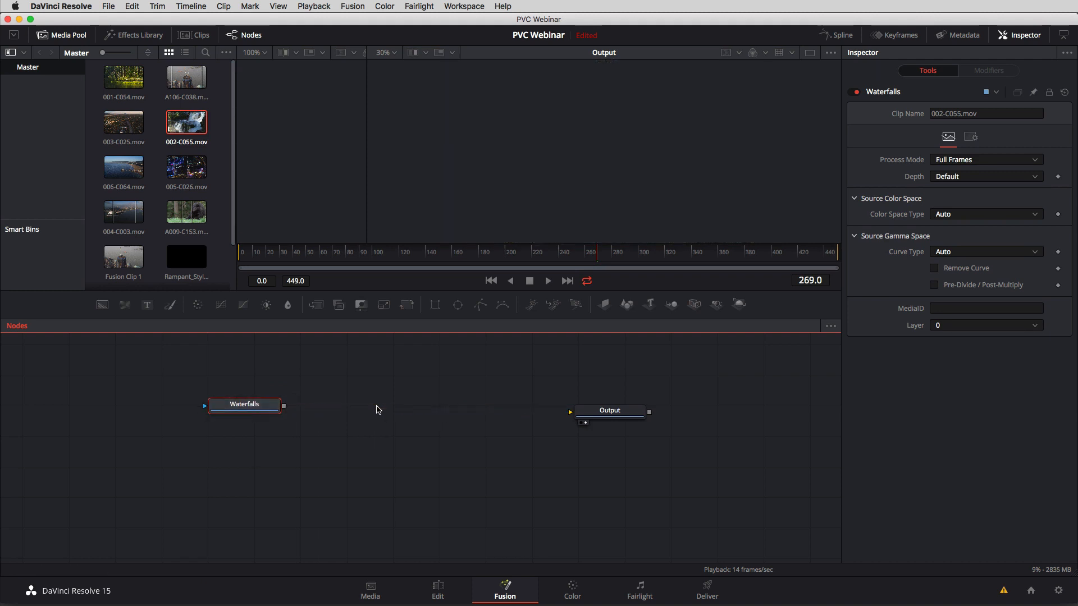
drag(257, 407, 303, 402)
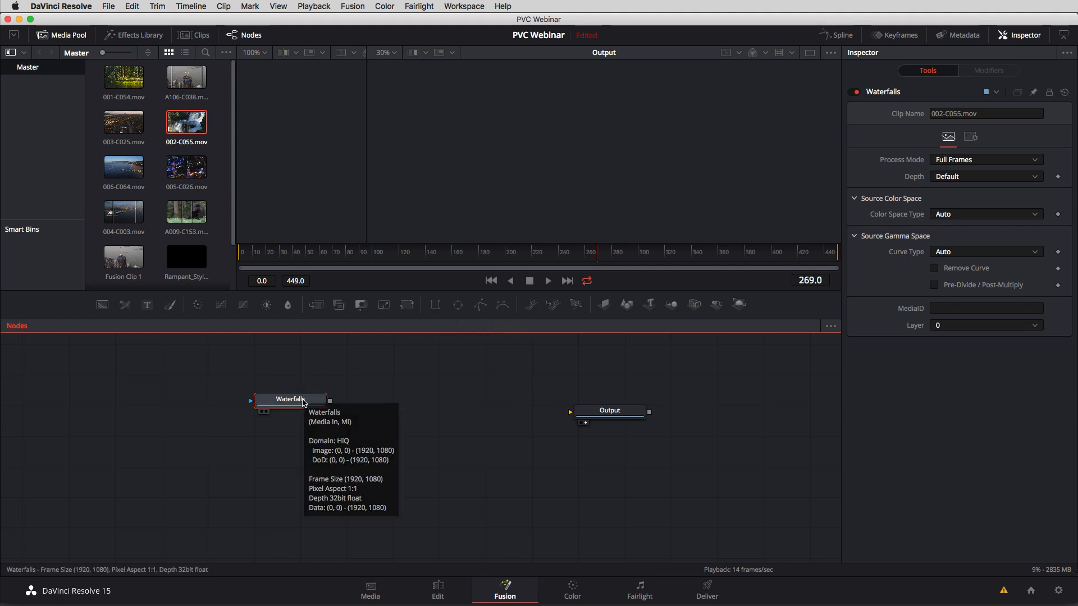
drag(301, 402, 356, 398)
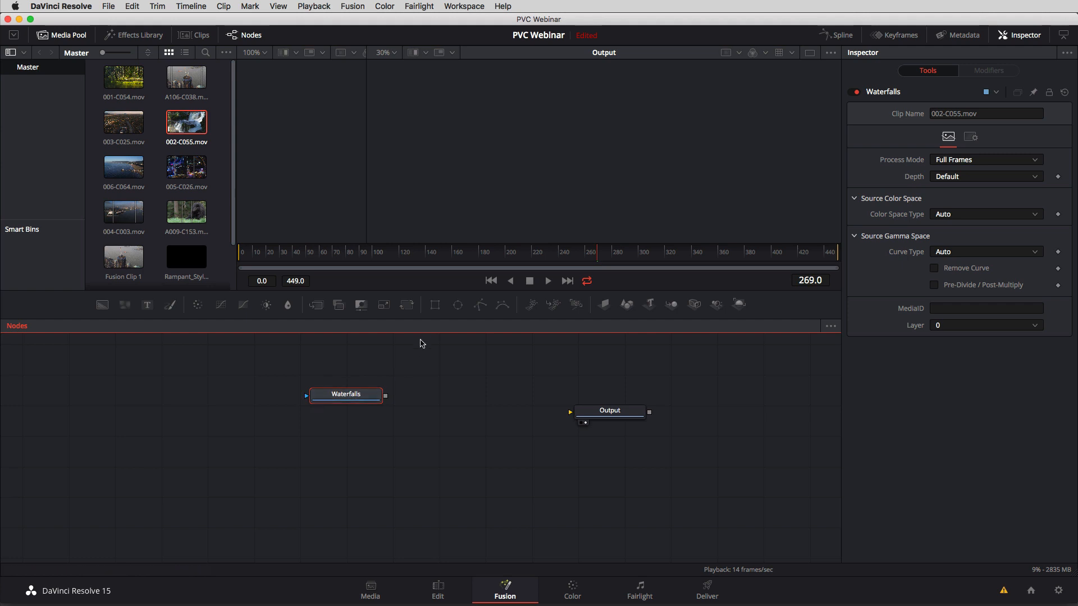
Add an Ellipse mask to the Waterfalls node, place it above, and display the mask in the viewer.
click(458, 306)
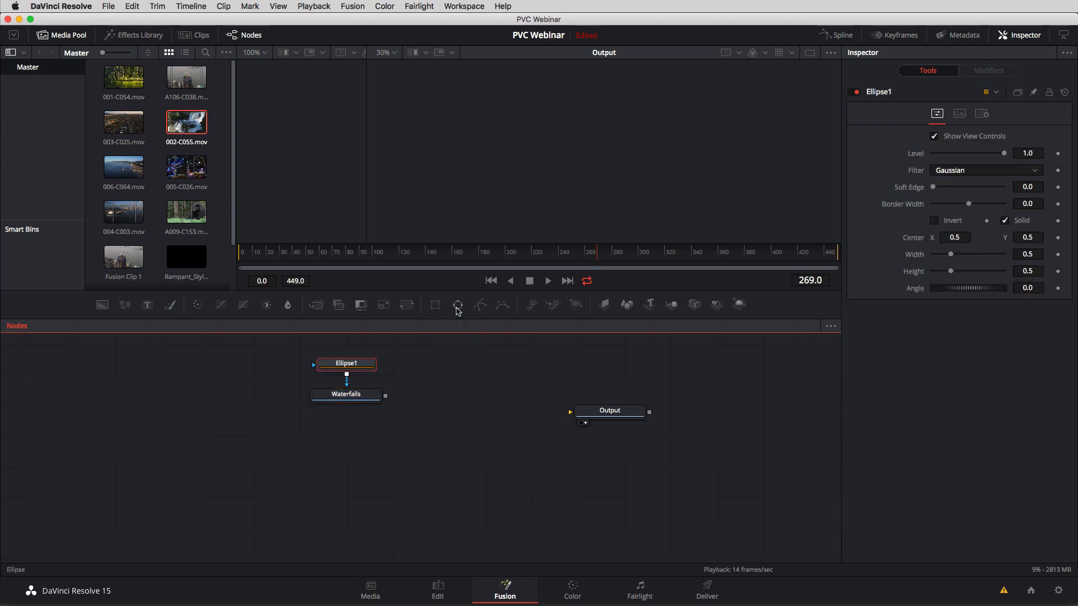
mouse_move(361, 398)
mouse_down()
mouse_move(362, 442)
mouse_move(358, 411)
mouse_up()
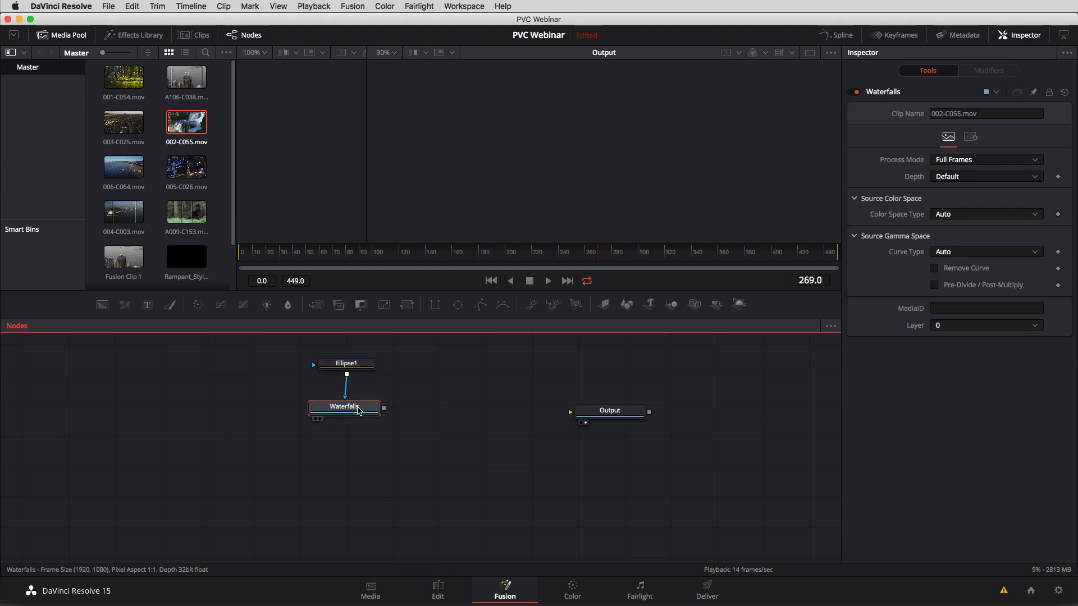
mouse_move(357, 365)
mouse_down()
mouse_move(364, 358)
mouse_move(342, 360)
mouse_up()
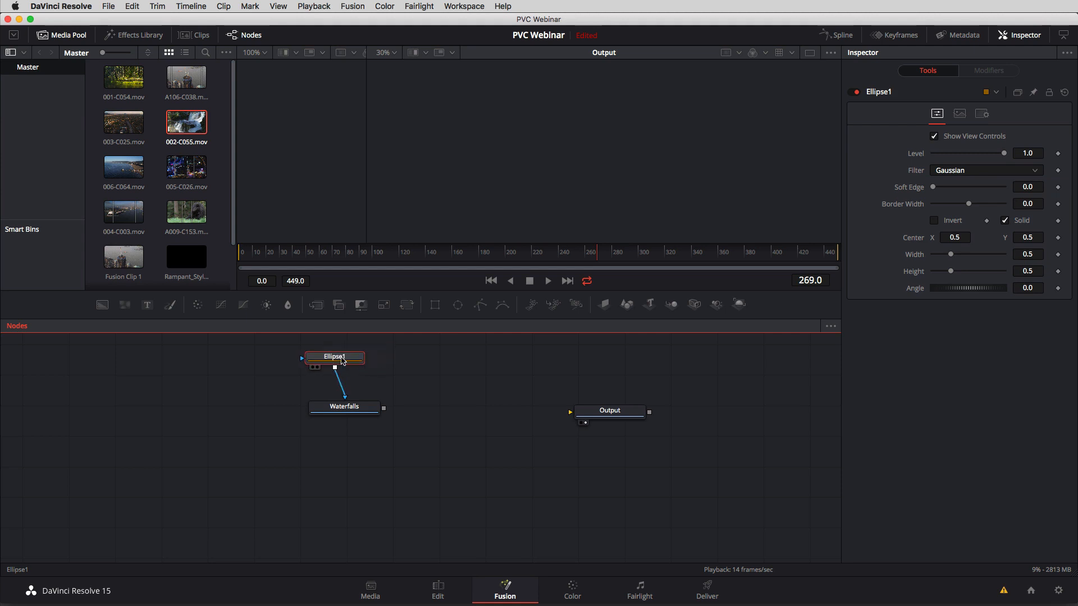
click(317, 367)
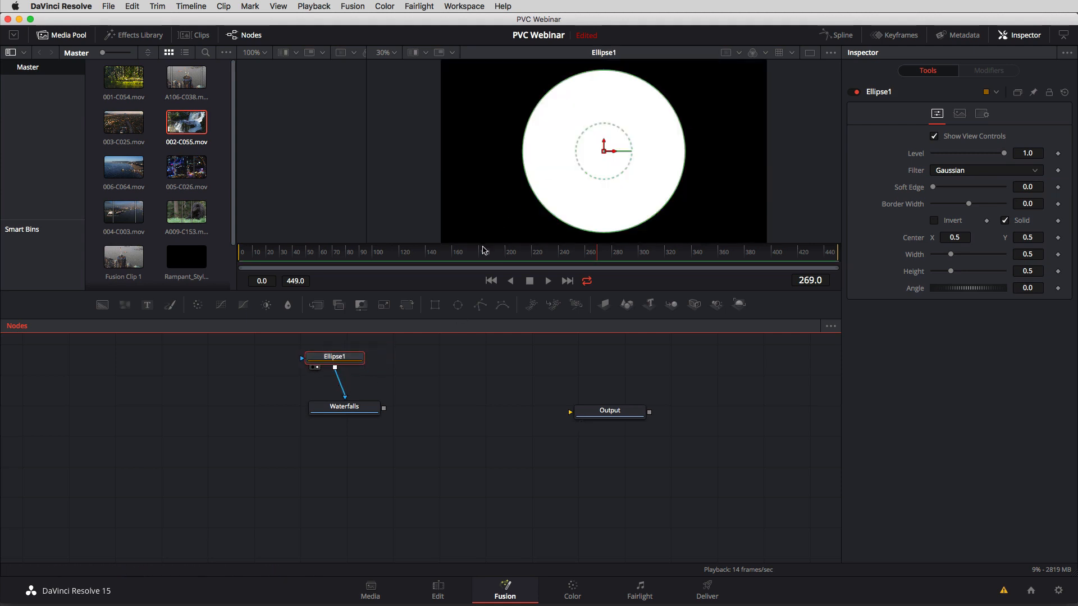
mouse_move(324, 364)
mouse_down()
mouse_move(346, 359)
mouse_move(325, 358)
mouse_up()
click(340, 363)
Connect Waterfalls to Output, rearrange the Ellipse1 and Waterfalls nodes, and display Output in the viewer.
drag(361, 412, 570, 412)
drag(344, 395, 473, 427)
drag(344, 360, 480, 366)
drag(458, 433, 451, 441)
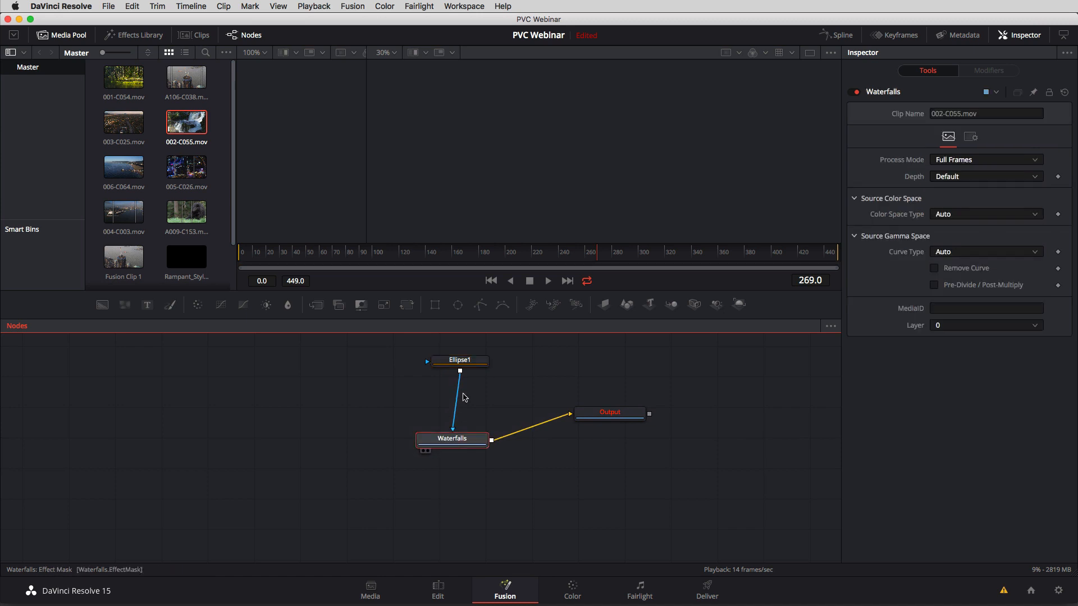
click(585, 425)
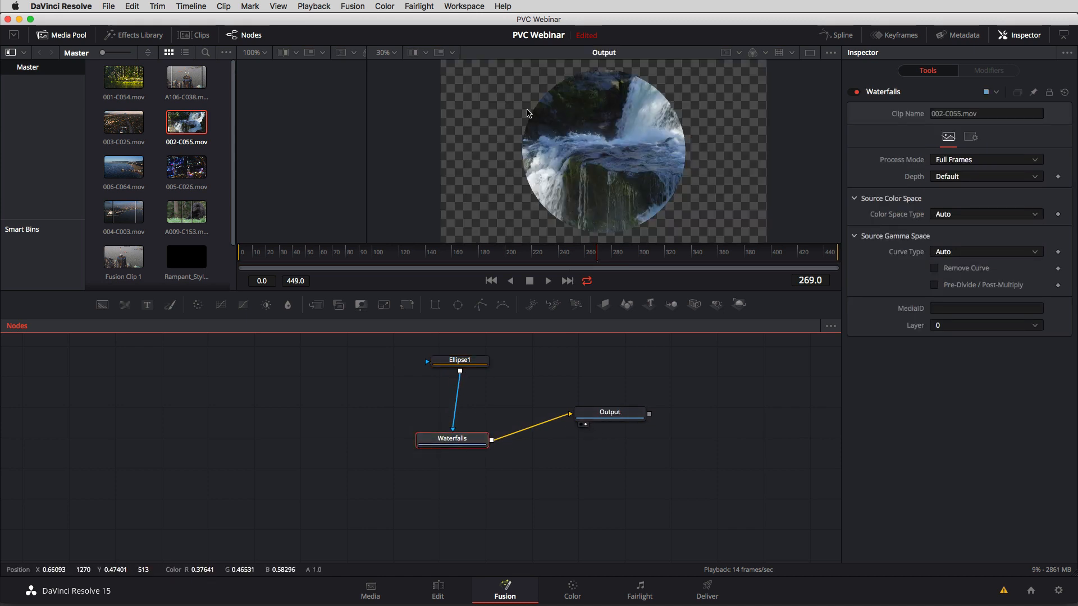
Hide the Media Pool and enlarge the Output viewer in width and height.
drag(366, 142, 494, 148)
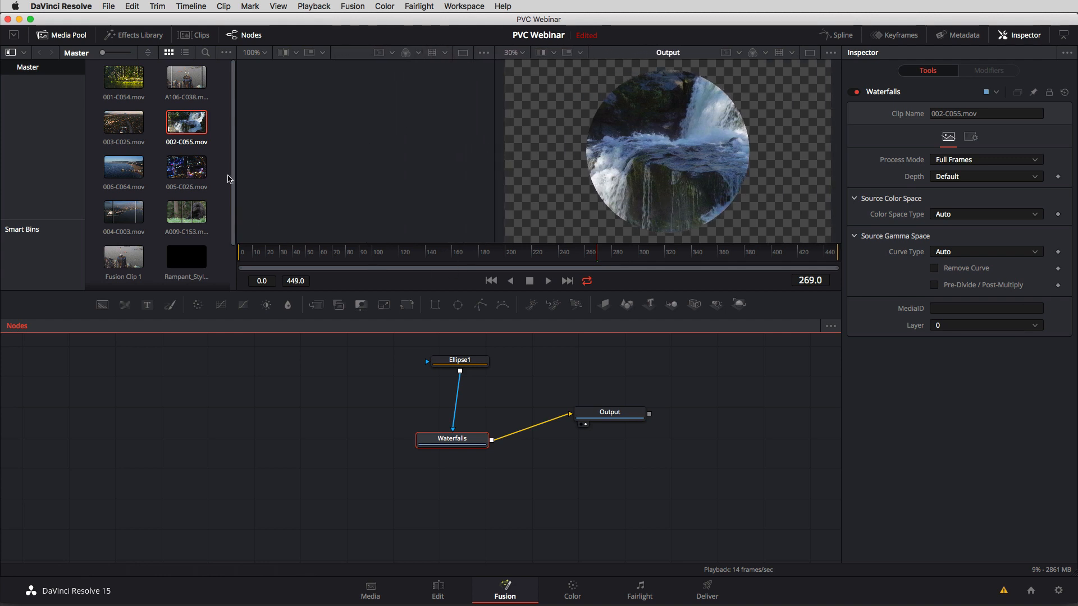
click(64, 36)
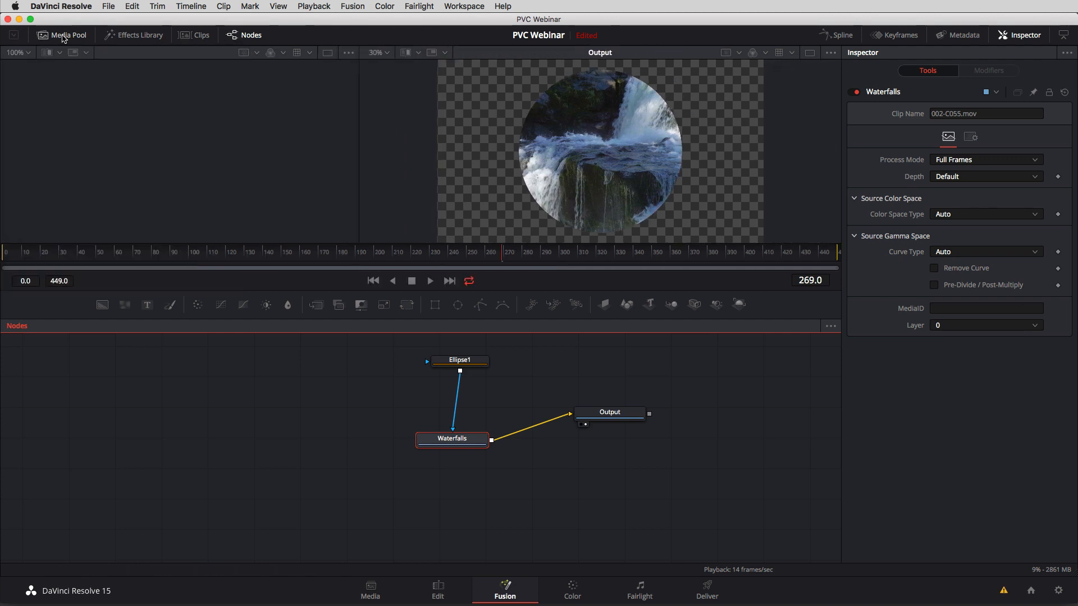
drag(356, 183, 189, 179)
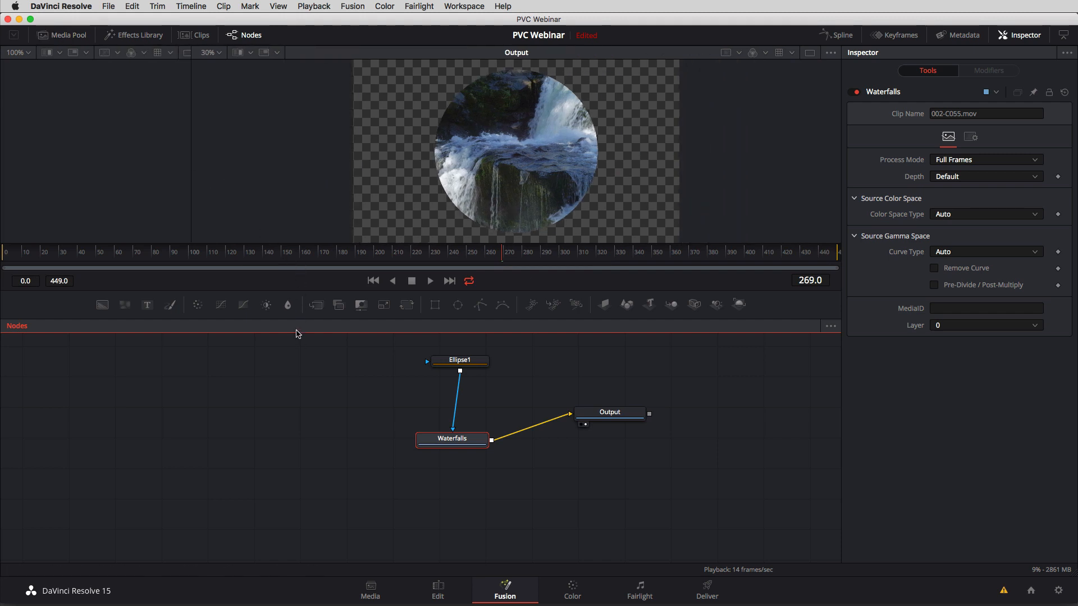
drag(302, 291, 302, 343)
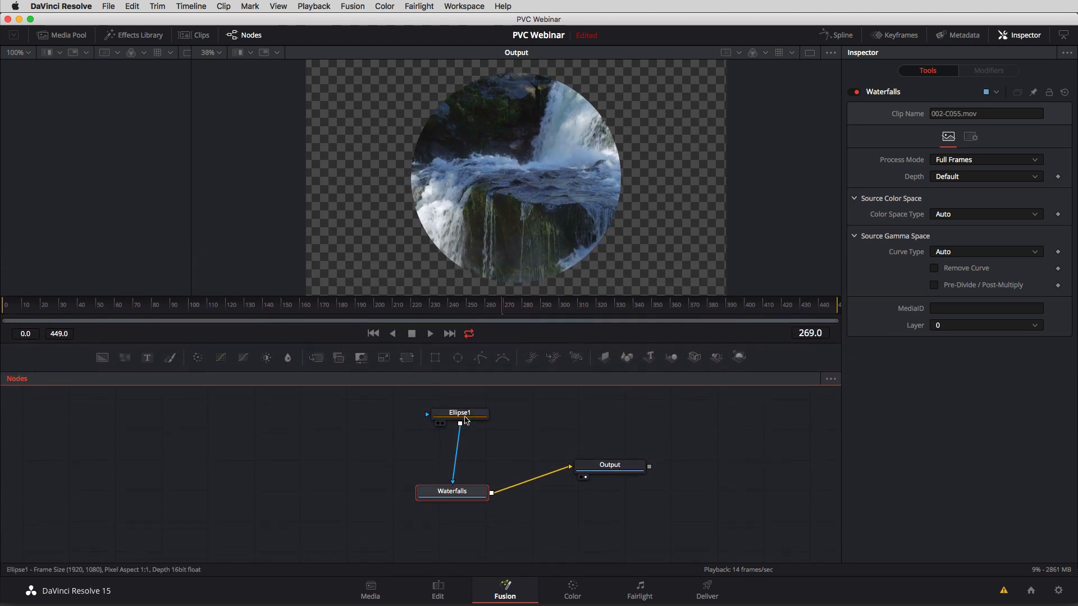
Widen the Ellipse1 mask to about 0.95 and set its Soft Edge to about 0.0756.
drag(460, 413, 441, 414)
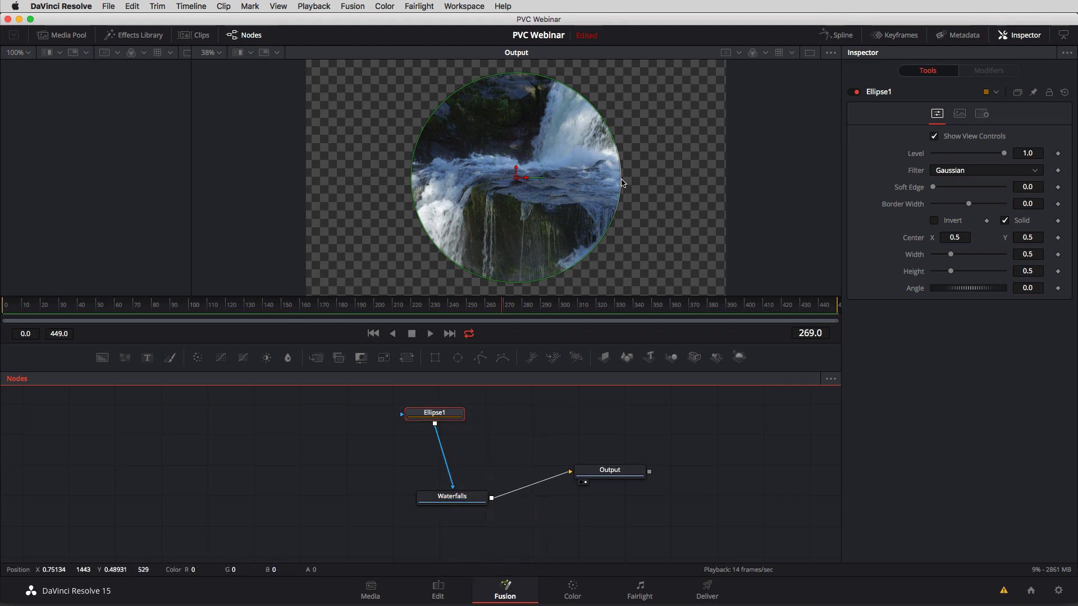
drag(622, 183, 716, 186)
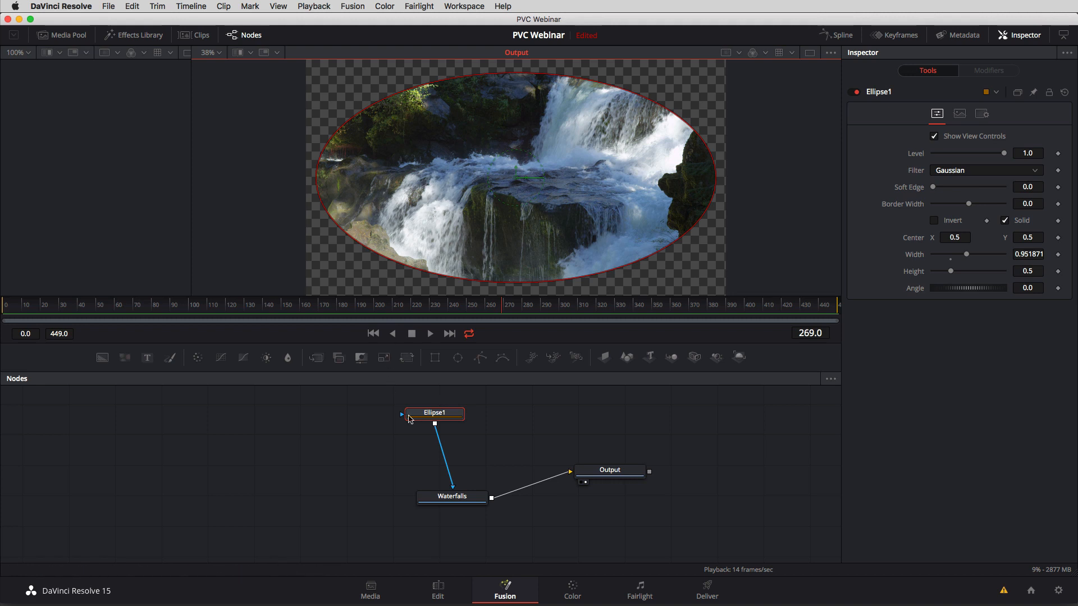
drag(932, 187, 960, 192)
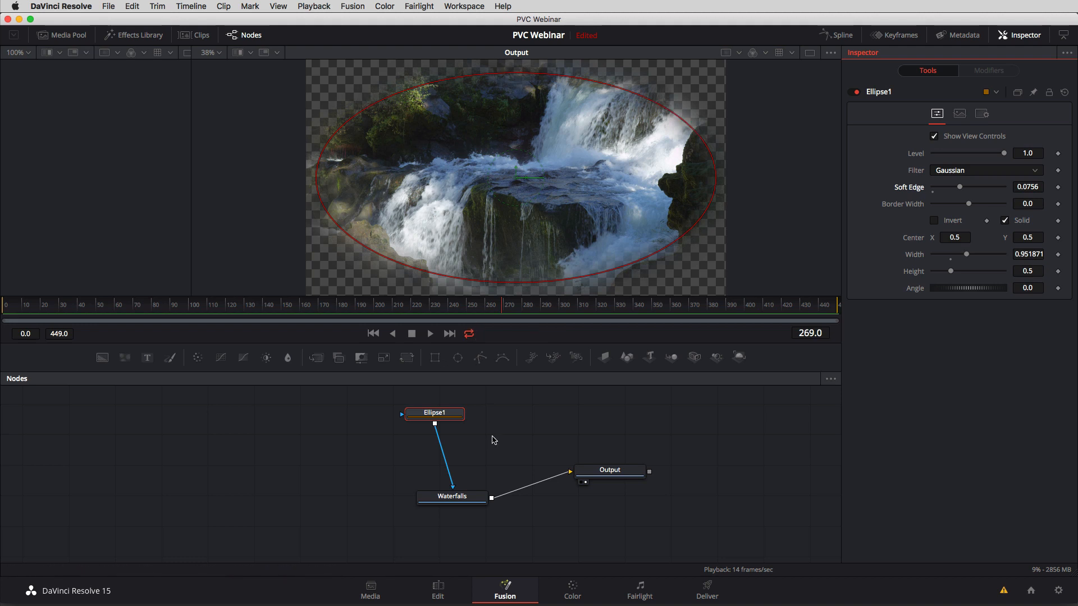
Move Ellipse1 and Waterfalls together farther from Output and disconnect Waterfalls from Output.
drag(489, 396, 291, 480)
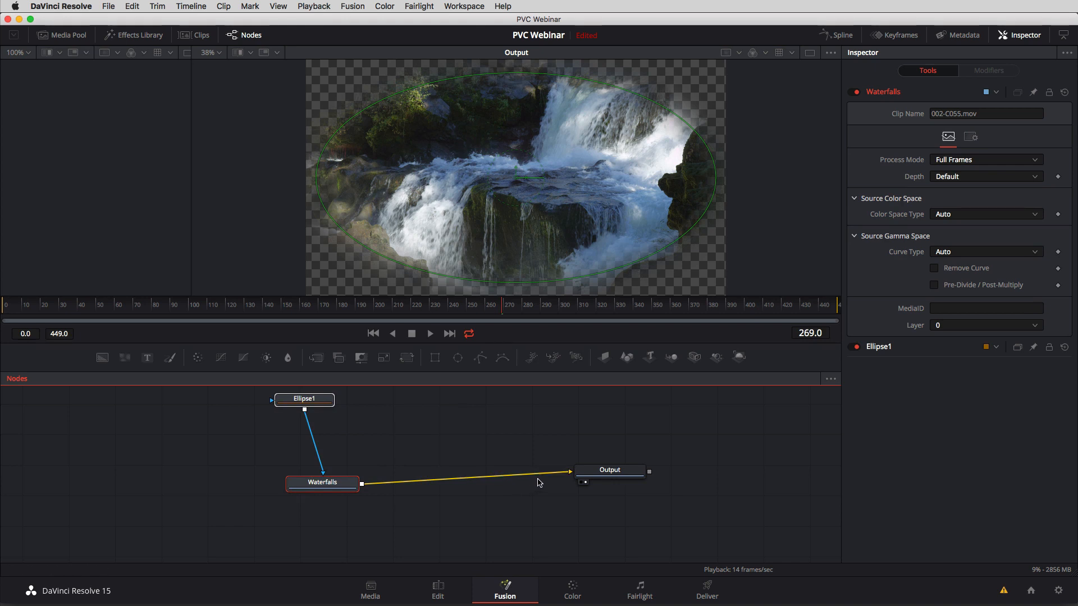
drag(556, 477, 414, 479)
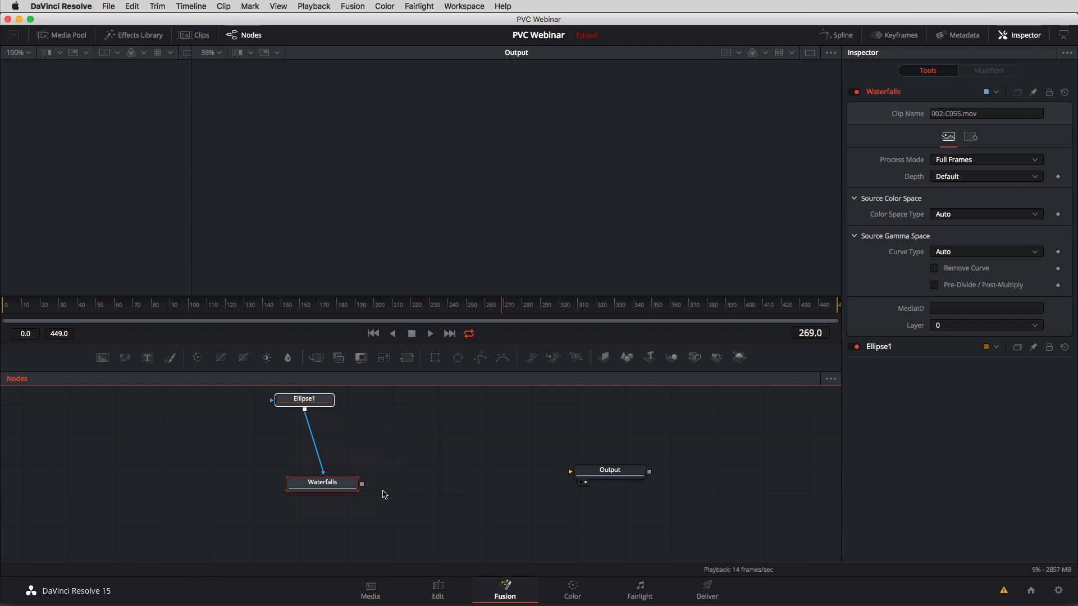
drag(339, 485, 315, 484)
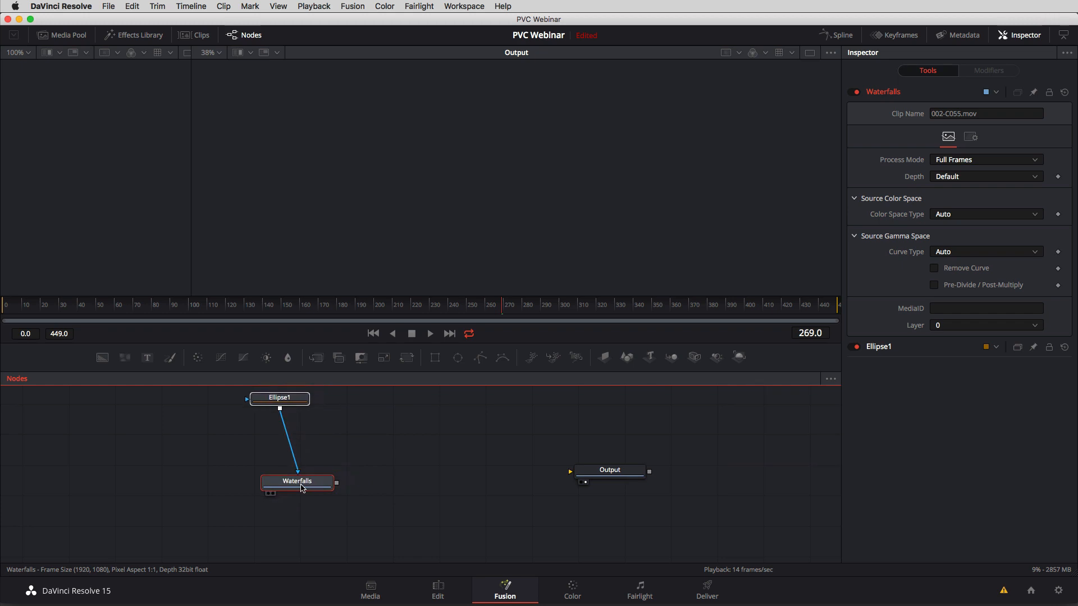
Move Ellipse1 closer above Waterfalls, undo the disconnection of its mask link, and shift both nodes up together.
click(323, 438)
drag(280, 398, 303, 464)
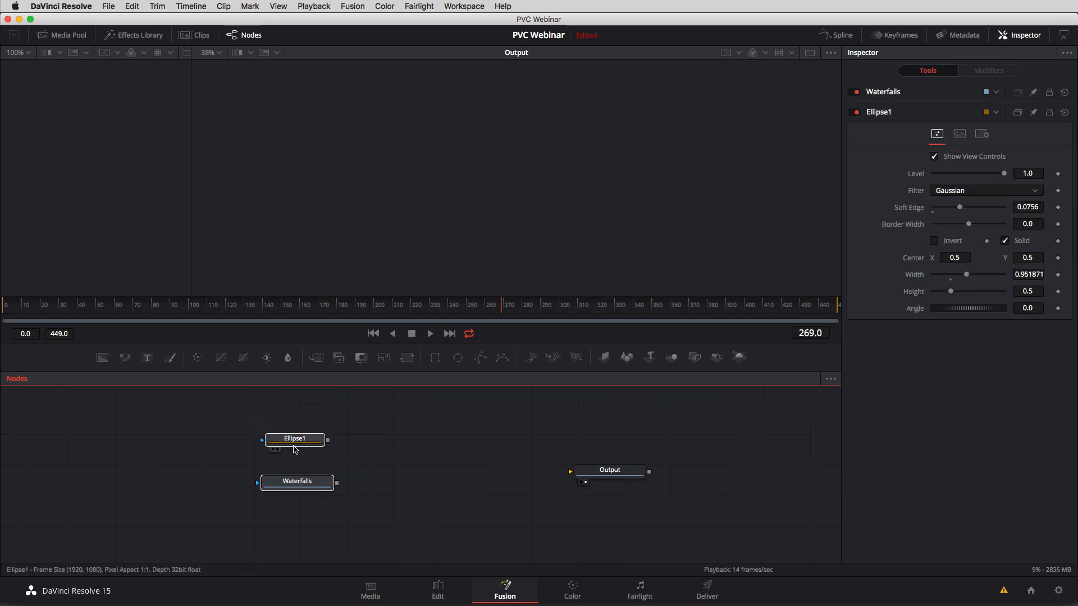
key(super+z)
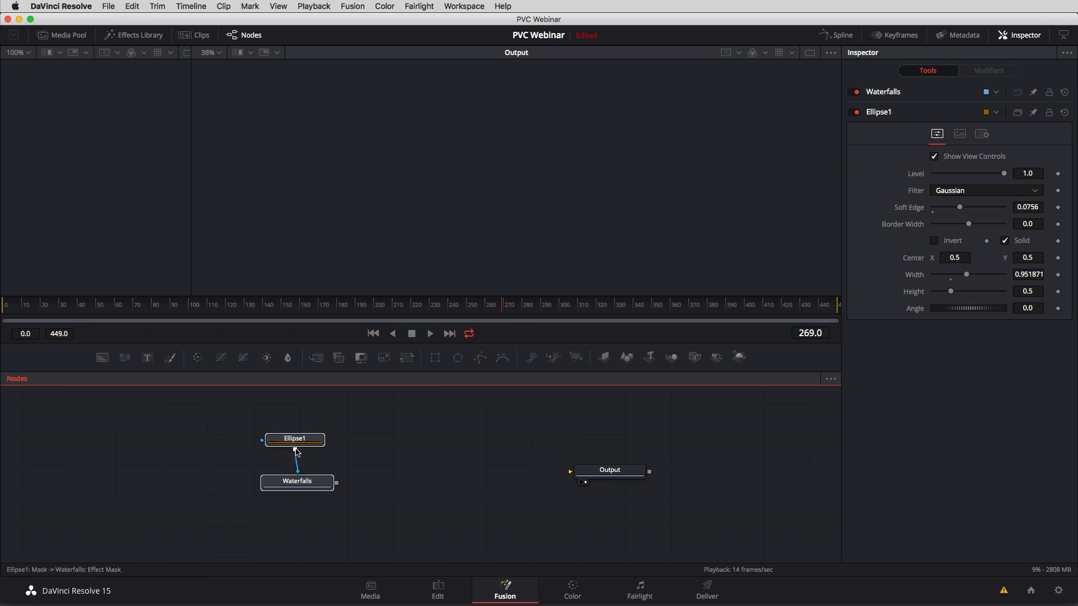
drag(346, 426, 256, 512)
drag(294, 482, 276, 449)
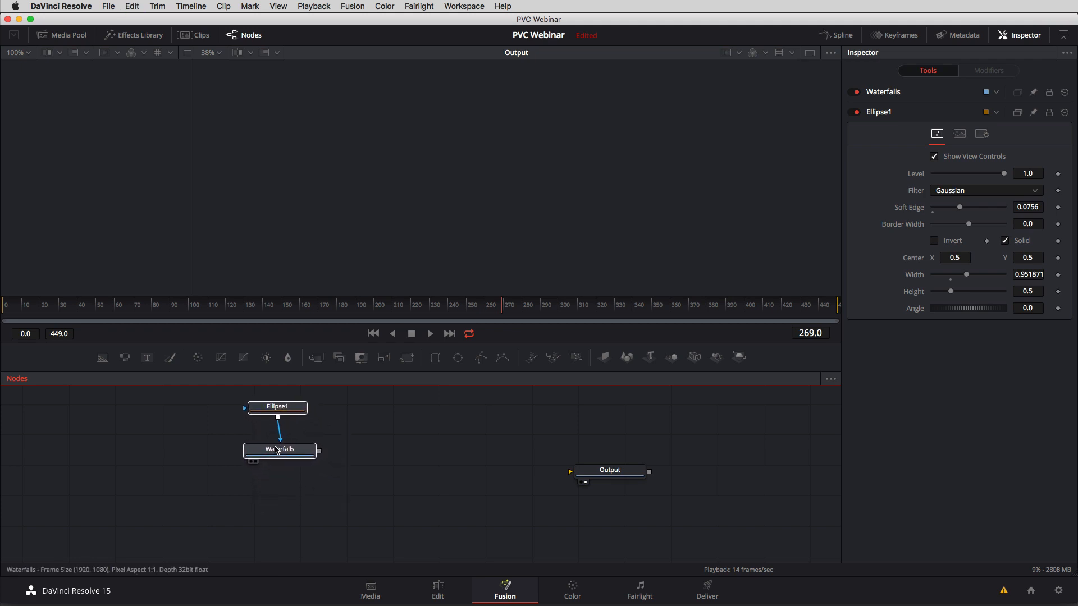
Add an unconnected Background node and place it directly below Waterfalls.
click(368, 465)
key(shift+space)
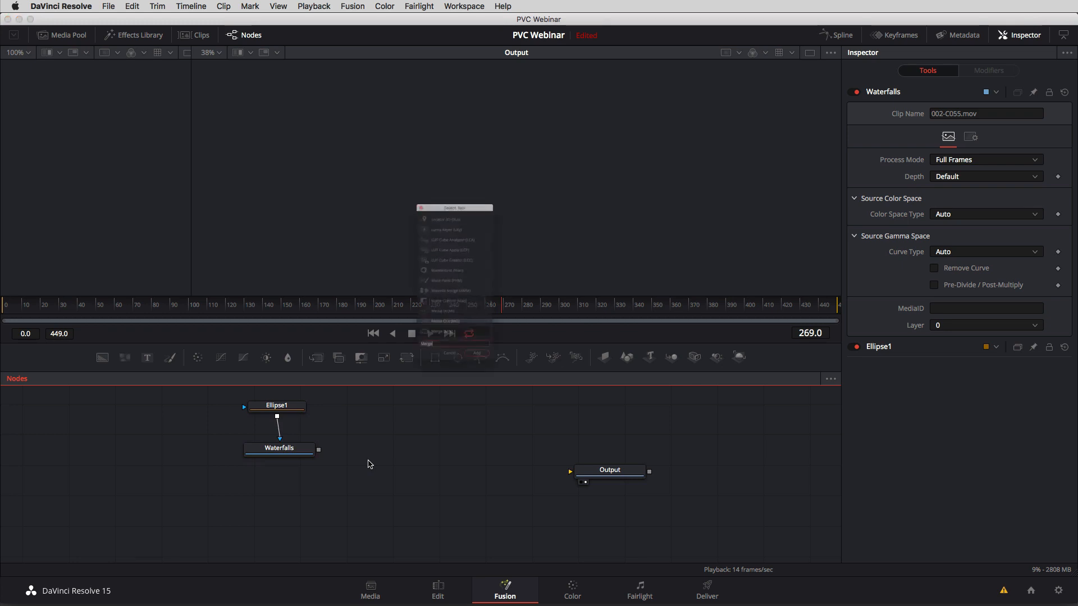
text(backgrou)
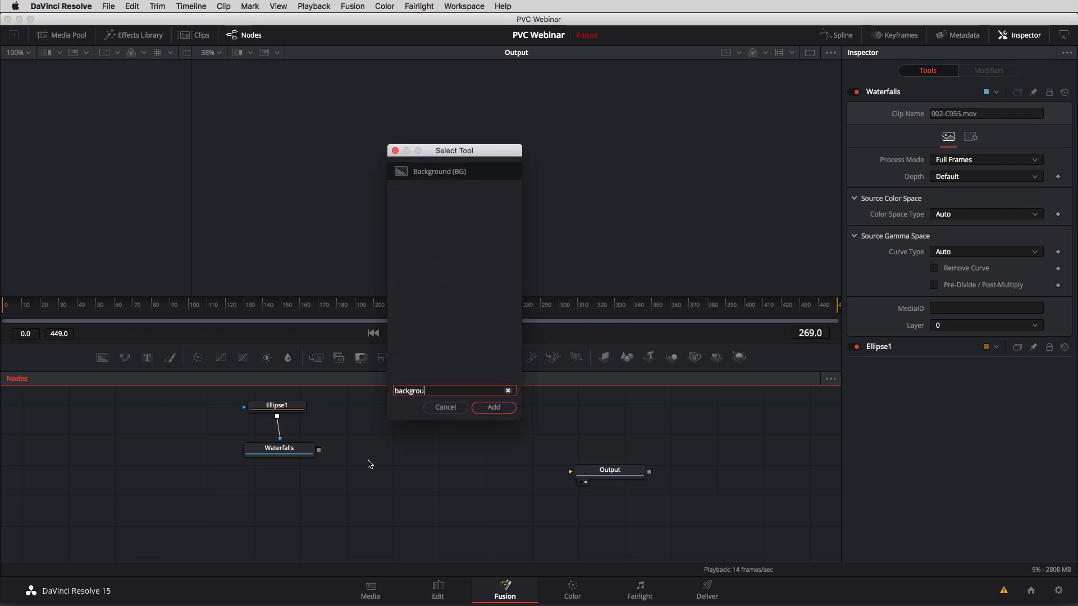
key(Return)
drag(370, 464, 286, 489)
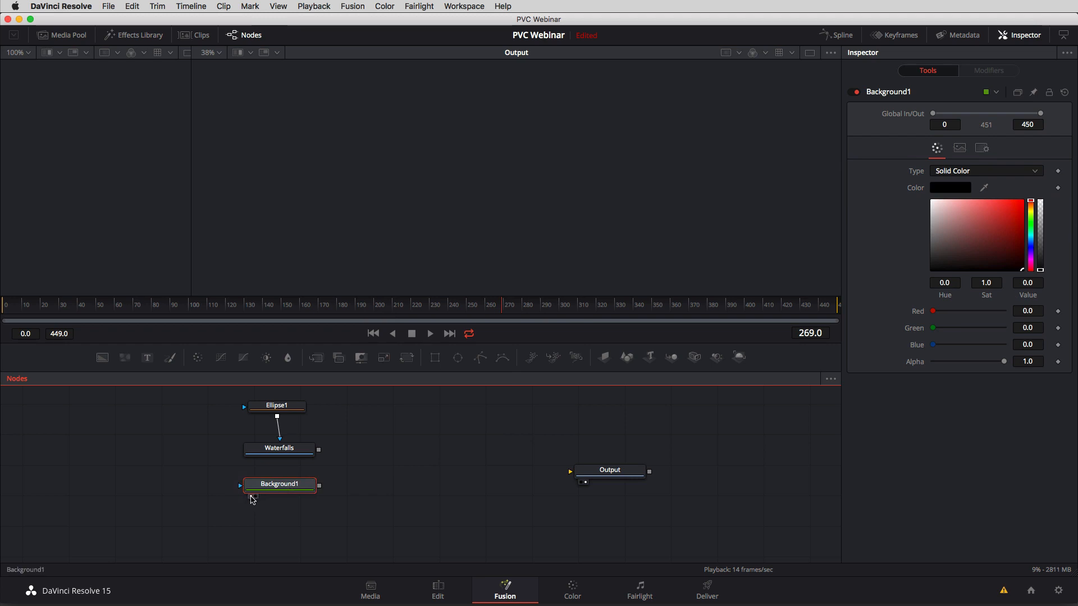
Show Background1 in the first viewer and widen that viewer to about the same width as the second.
click(250, 496)
drag(190, 243, 358, 249)
Change Background1's solid color to bright green with the color picker, and darken it back to black.
click(952, 188)
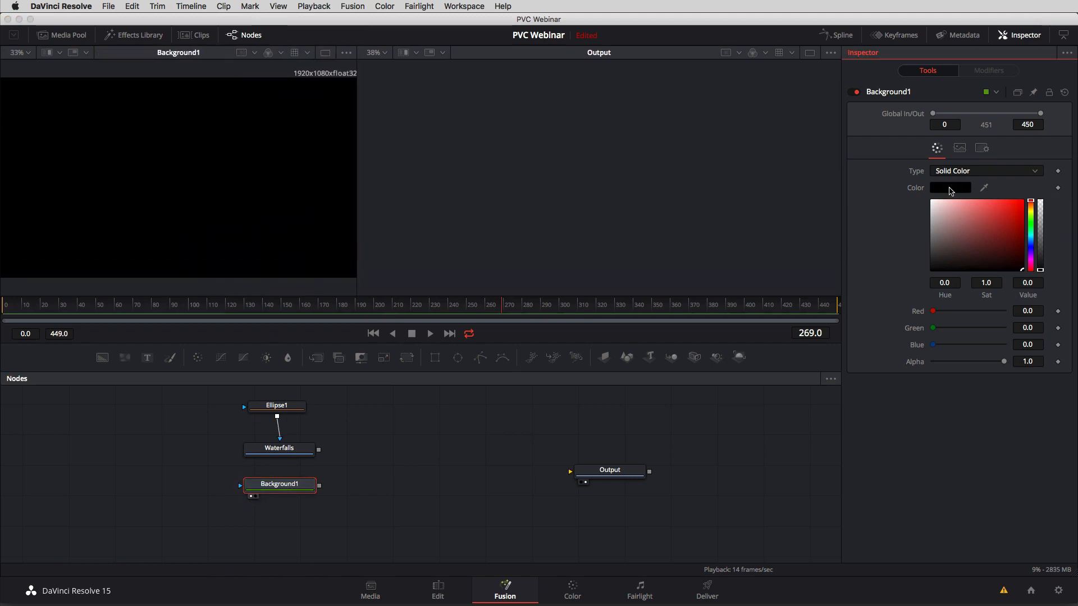
drag(76, 603, 319, 221)
drag(324, 364, 306, 266)
click(363, 403)
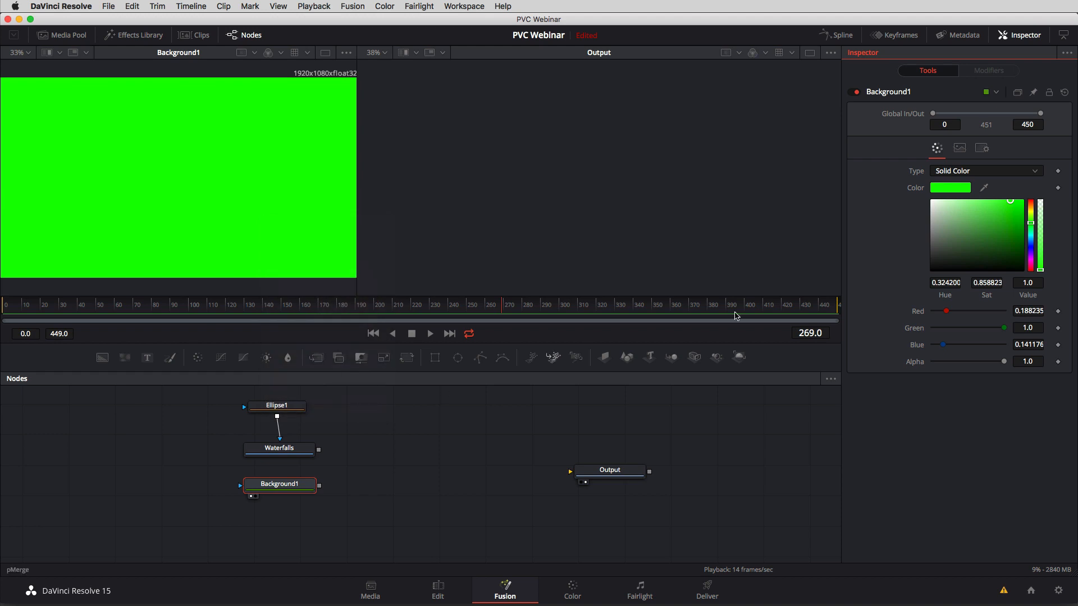
click(947, 191)
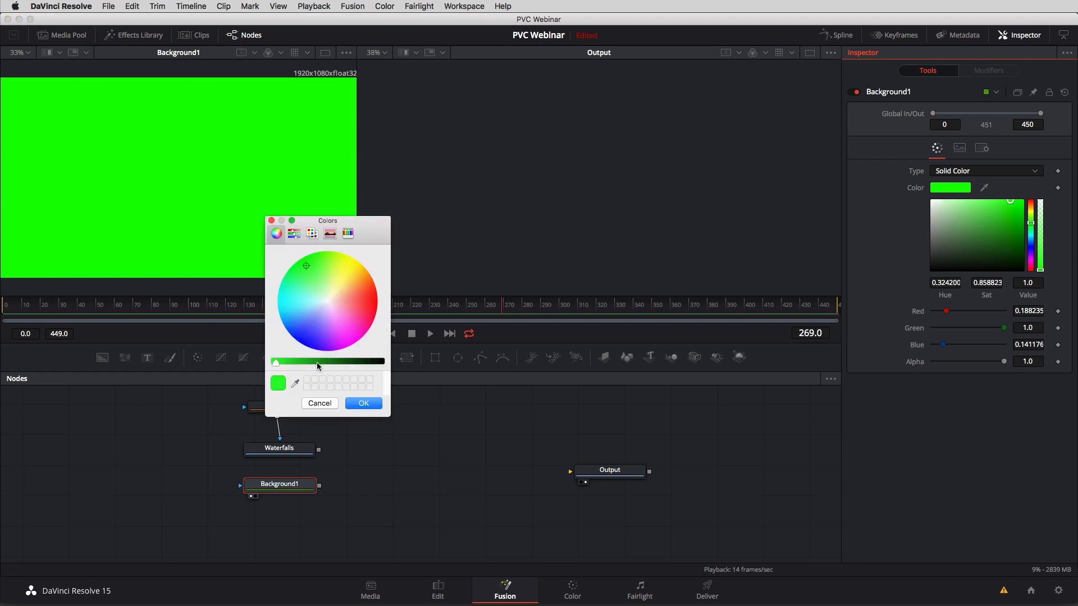
drag(317, 366, 396, 365)
click(376, 401)
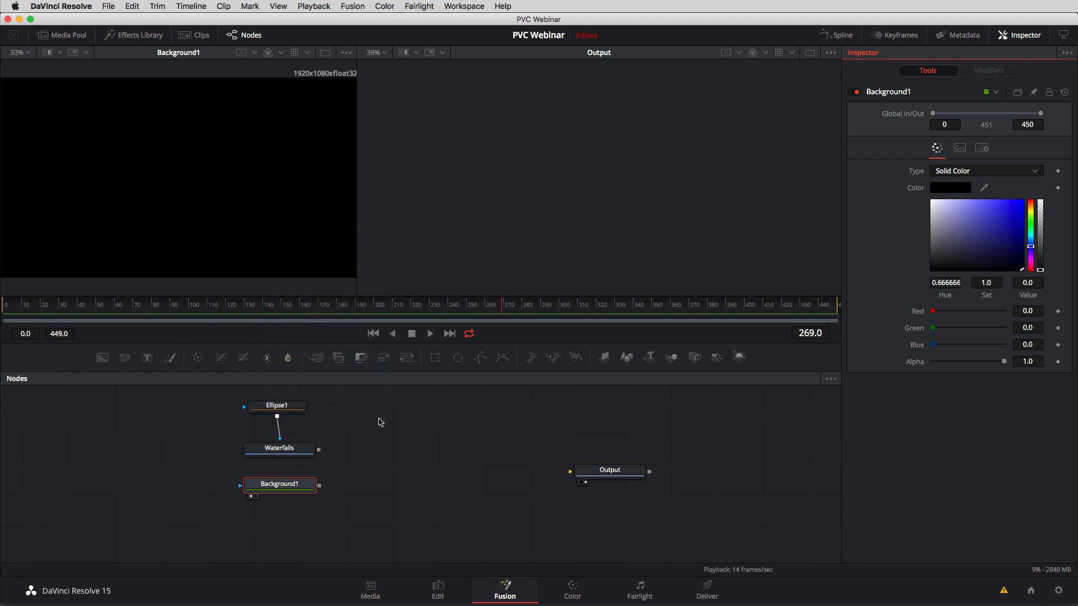
Add an unconnected Merge node in the empty space between the source nodes and Output.
click(379, 424)
click(399, 444)
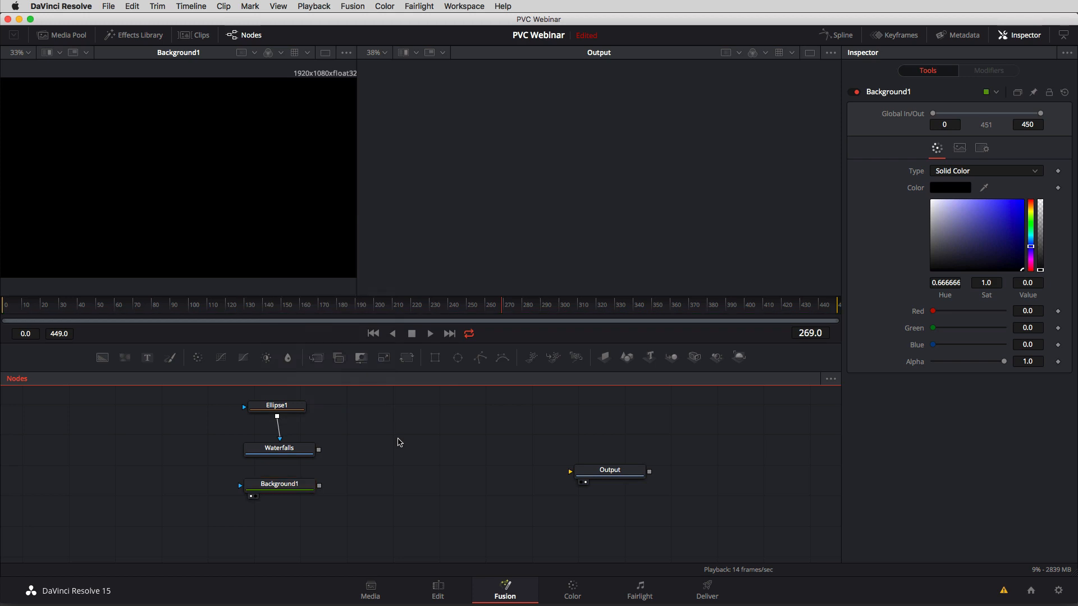
key(shift+space)
text(Merge)
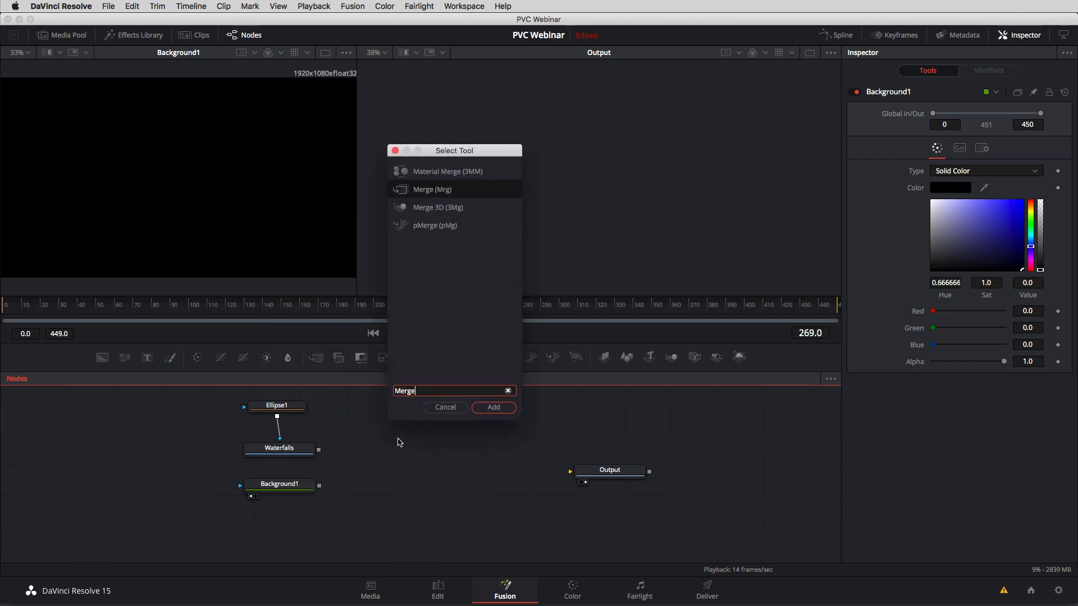
click(494, 407)
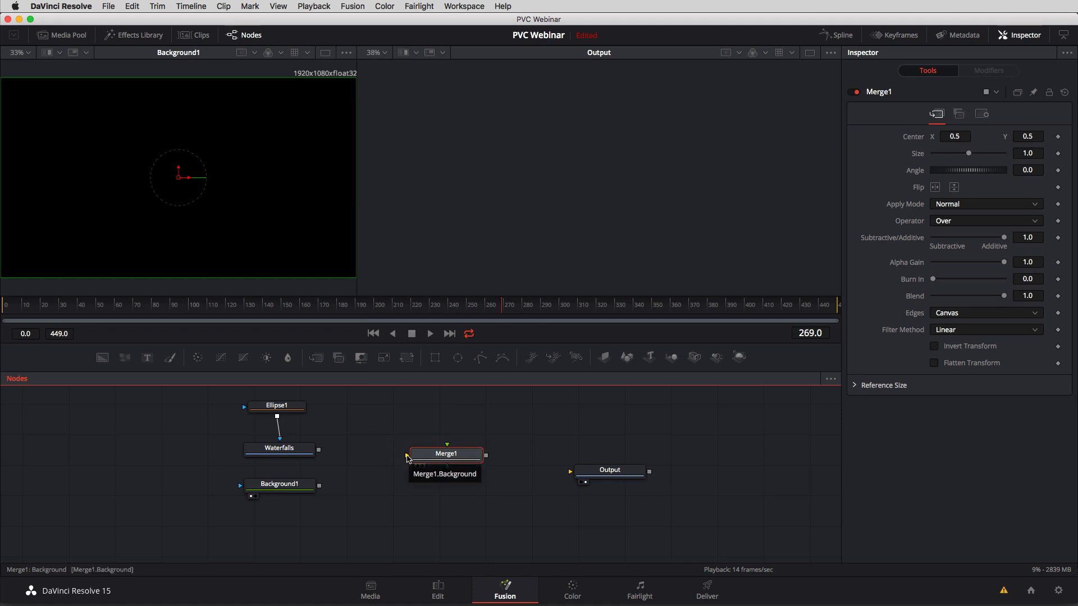
Connect Background1 to Merge1's background input and Waterfalls to its foreground input, and show Merge1 in the second viewer.
drag(408, 458, 320, 488)
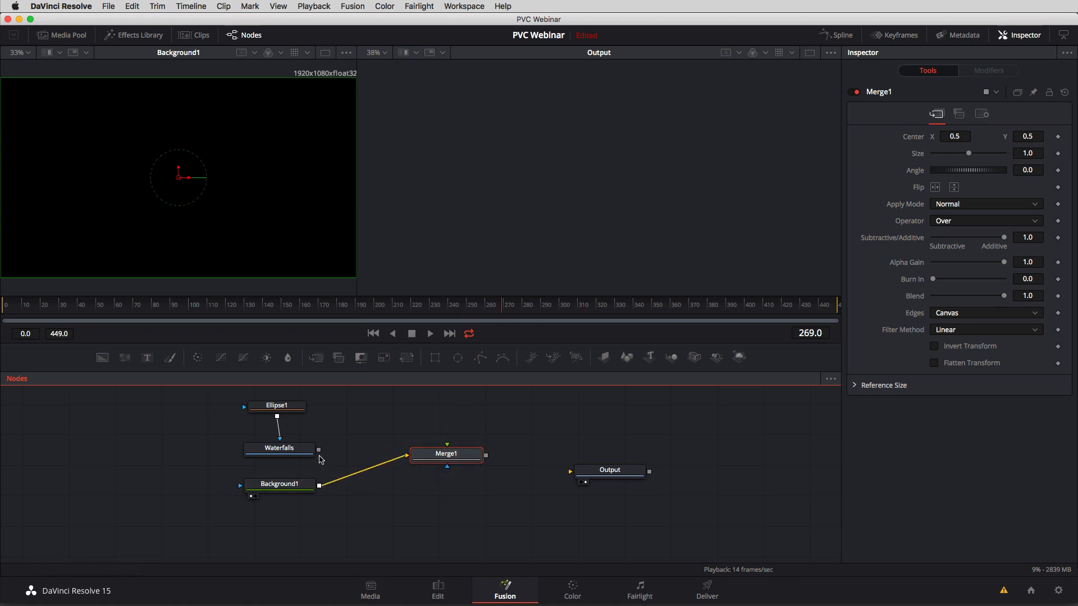
drag(319, 449, 448, 447)
drag(447, 446, 339, 434)
drag(432, 463, 319, 449)
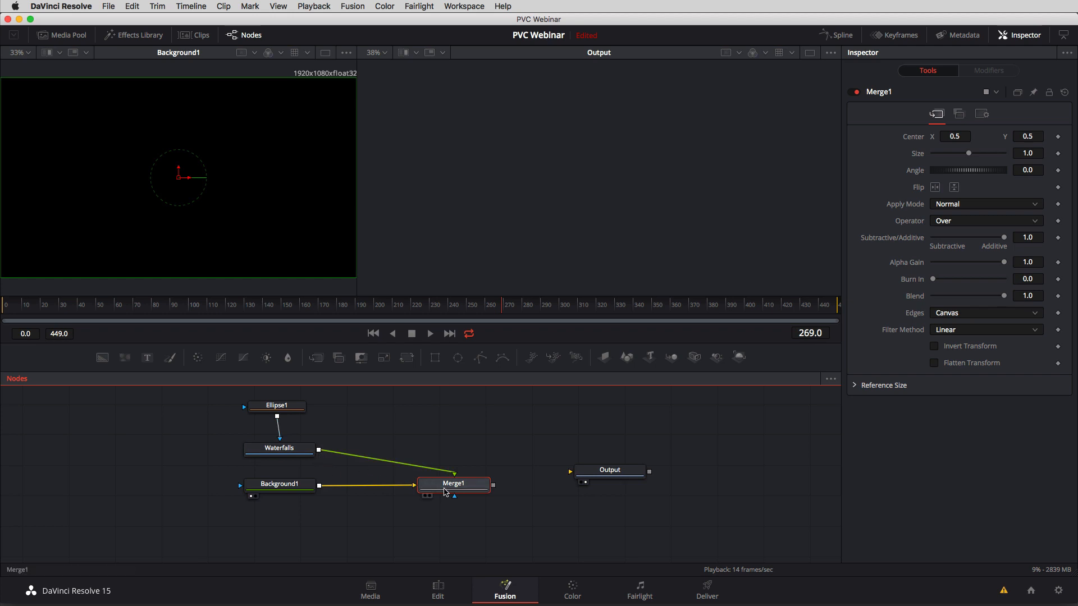
click(430, 496)
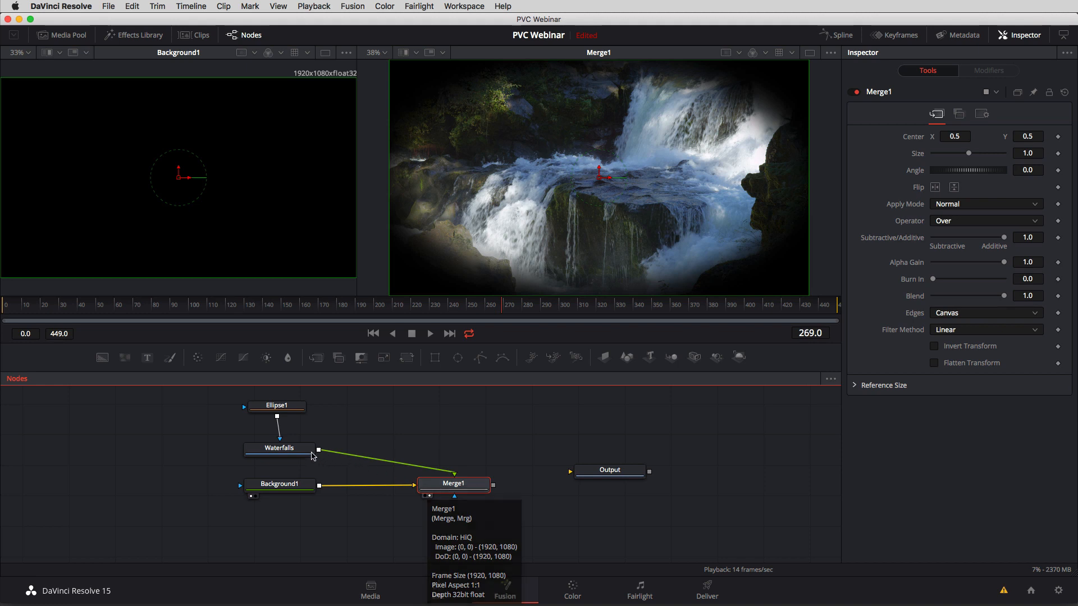
Move Waterfalls, Background1 and Ellipse1 farther from Merge1, and set Ellipse1's Soft Edge to 0.1071 and Height to about 0.459.
drag(284, 454, 263, 492)
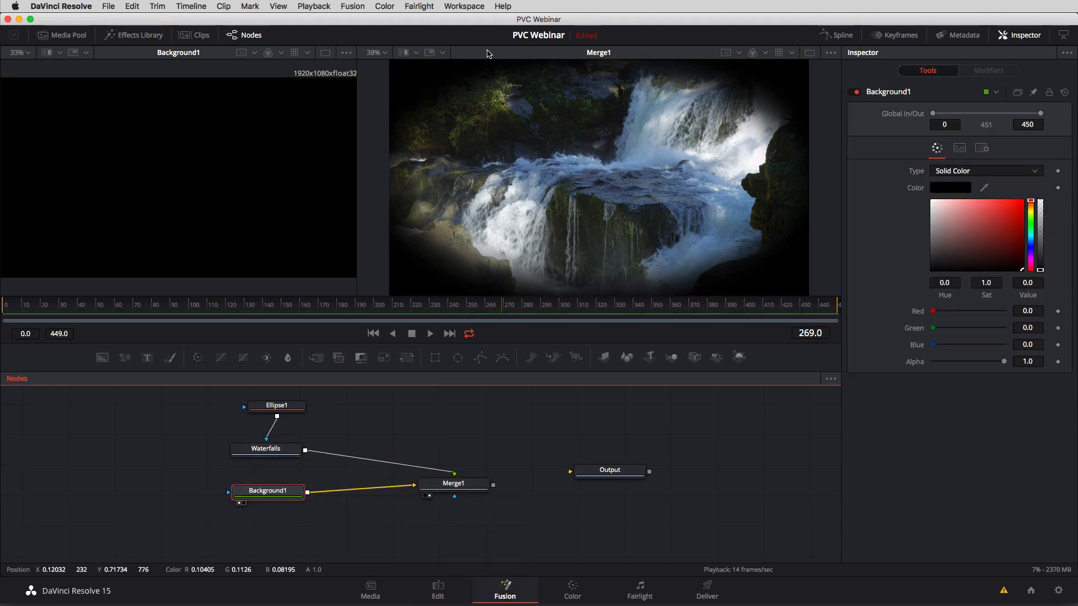
drag(287, 405, 272, 413)
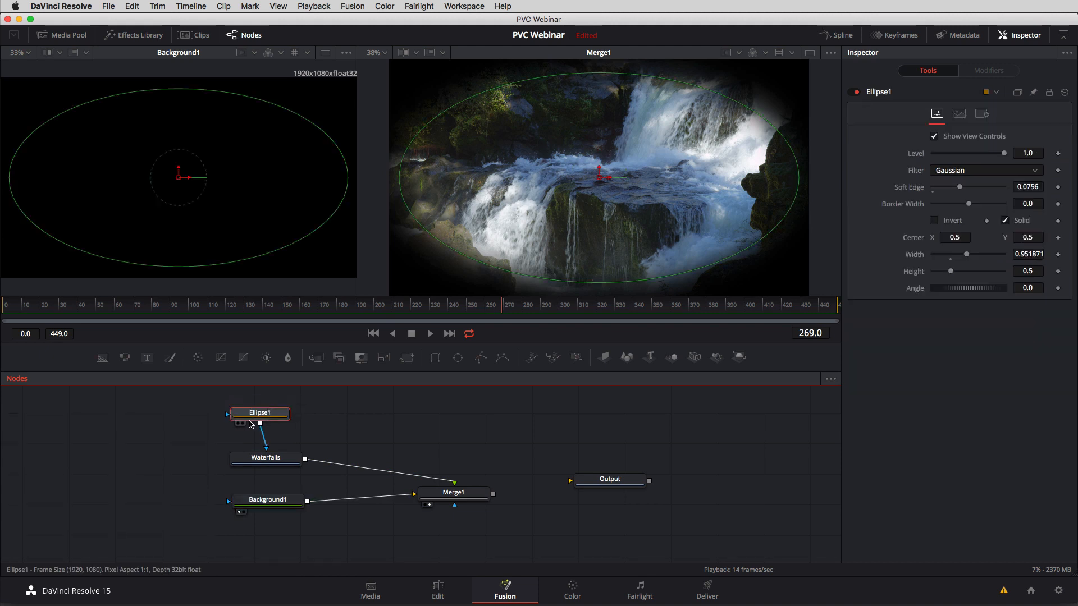
drag(959, 187, 971, 190)
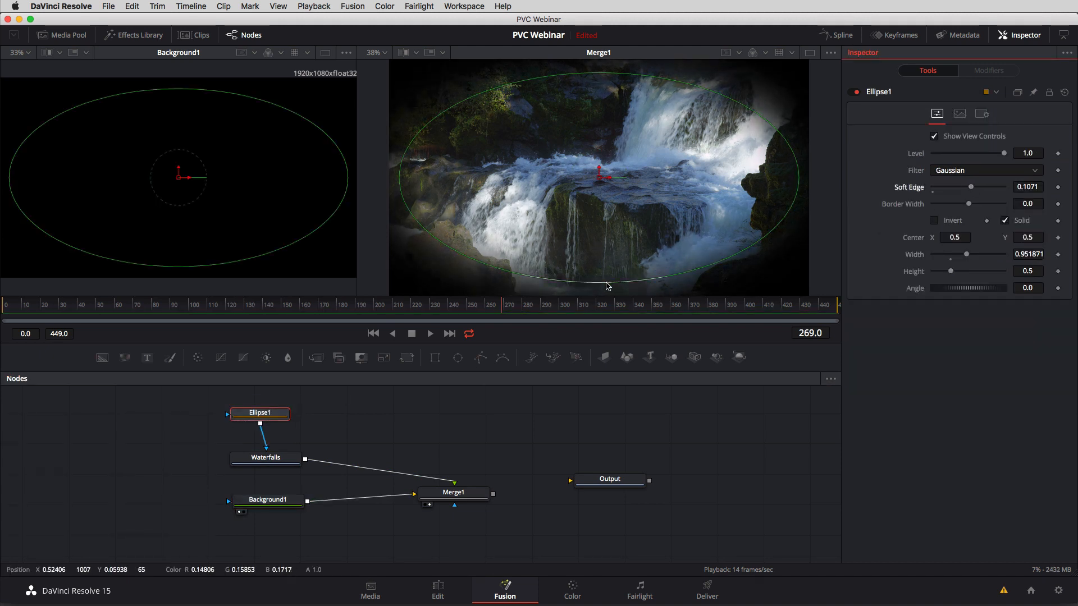
drag(606, 282, 609, 277)
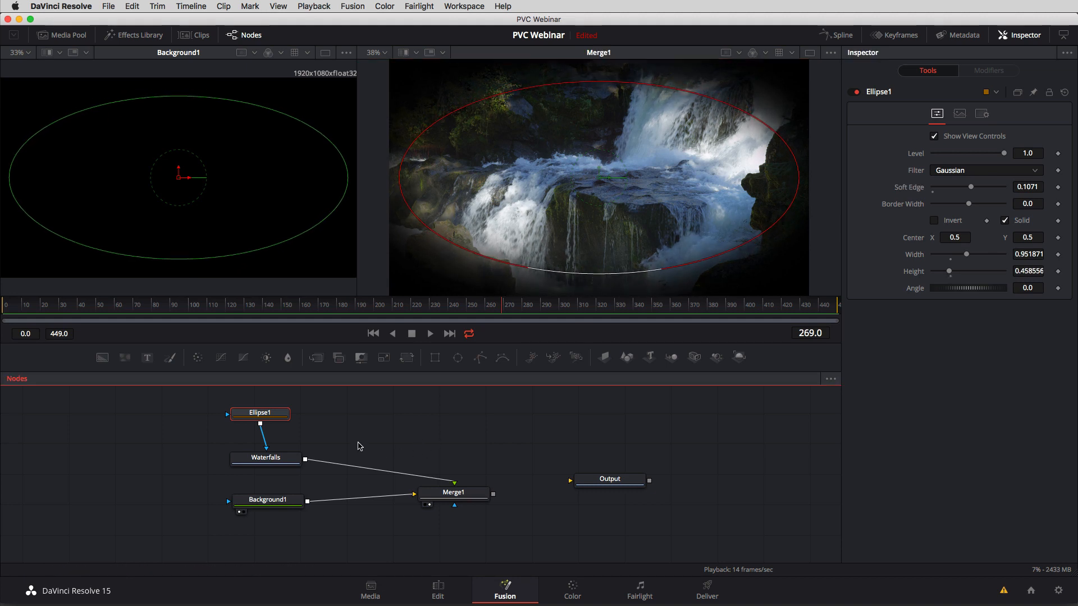
Insert a Blur node between Waterfalls and Merge1, space the nodes apart, and set Blur Size to 8.7.
drag(266, 462, 260, 462)
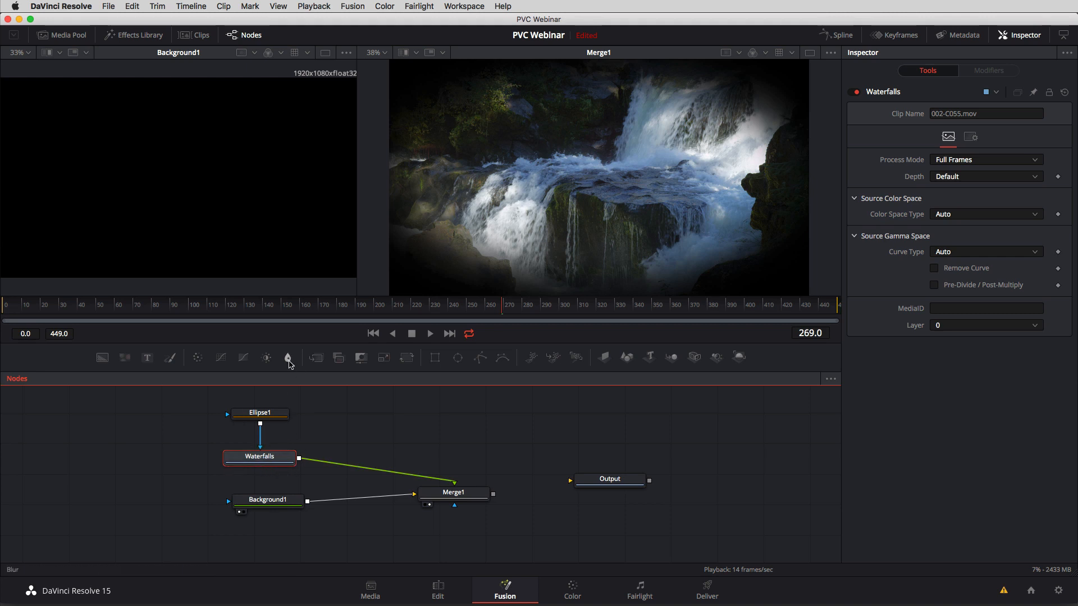
click(288, 358)
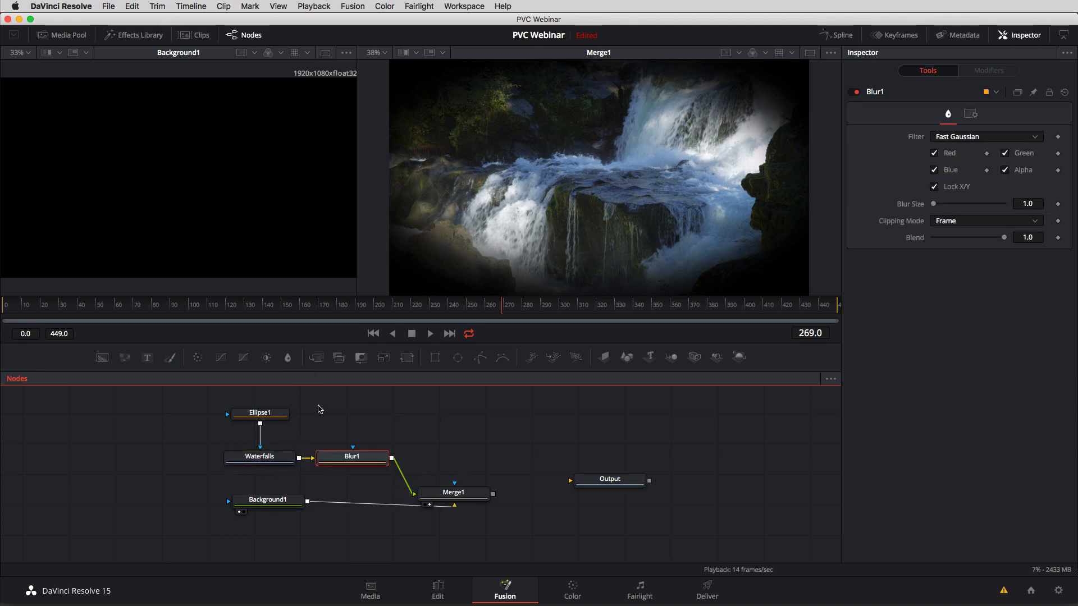
drag(258, 434, 207, 460)
drag(336, 457, 323, 463)
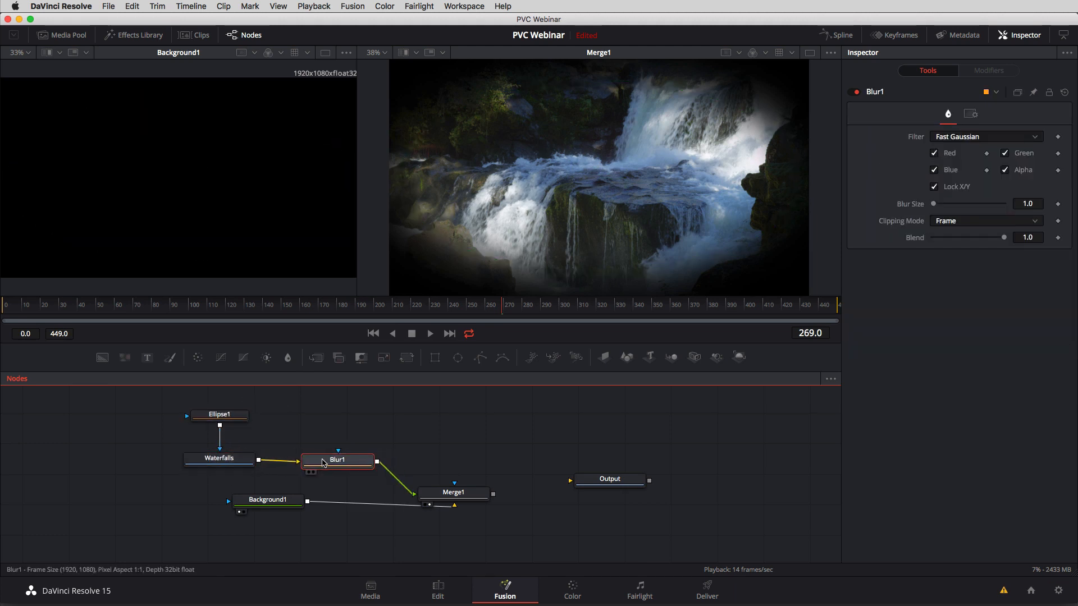
drag(934, 204, 940, 207)
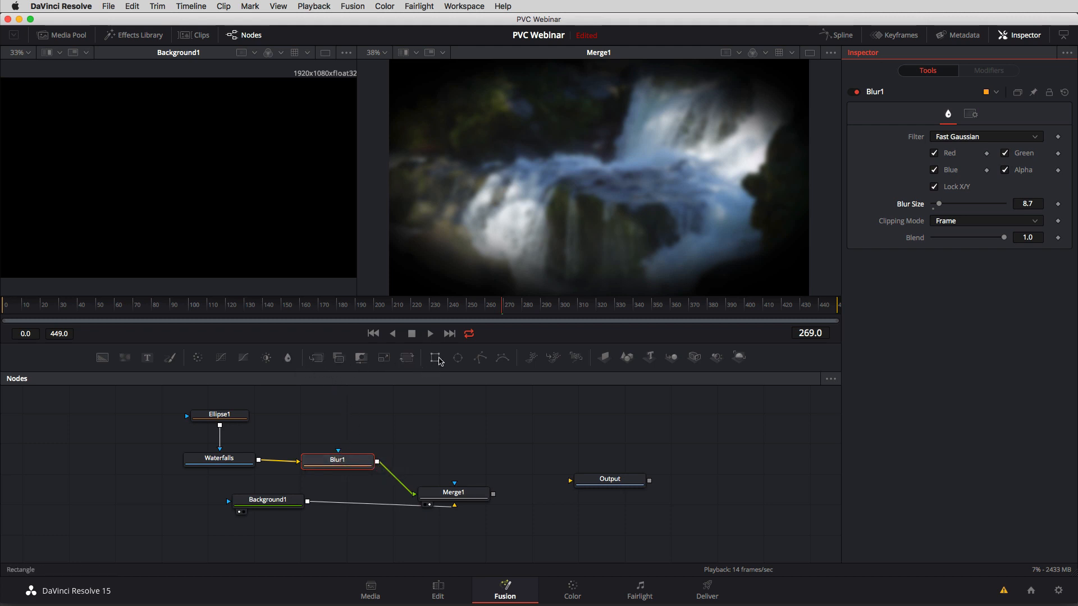
Duplicate the Ellipse1 mask, connect the copy to Blur1's effect mask input, and place it above Blur1.
drag(271, 406, 215, 433)
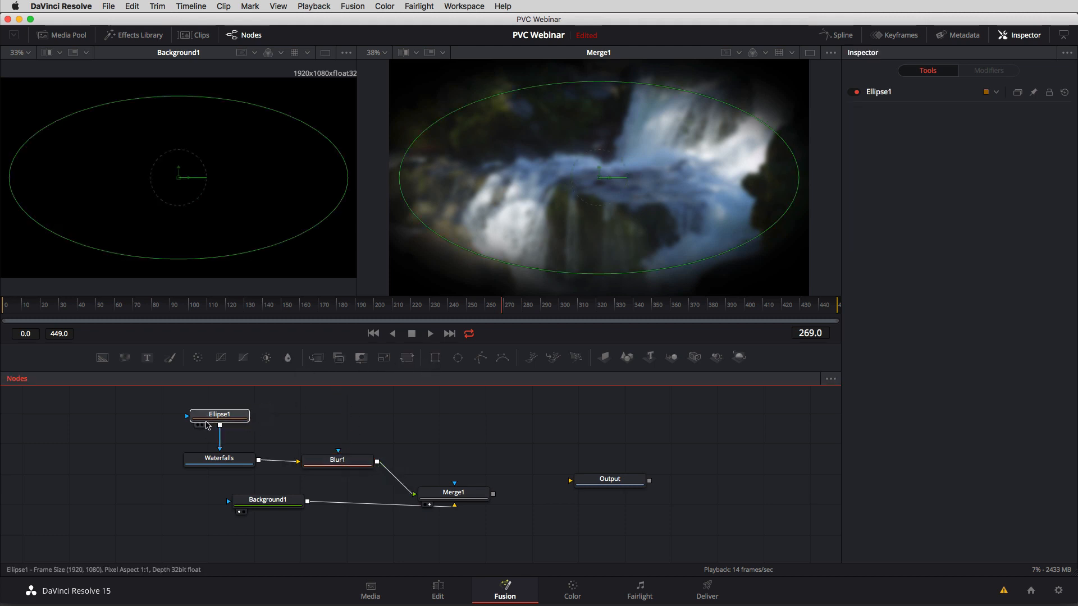
key(super+c)
key(super+v)
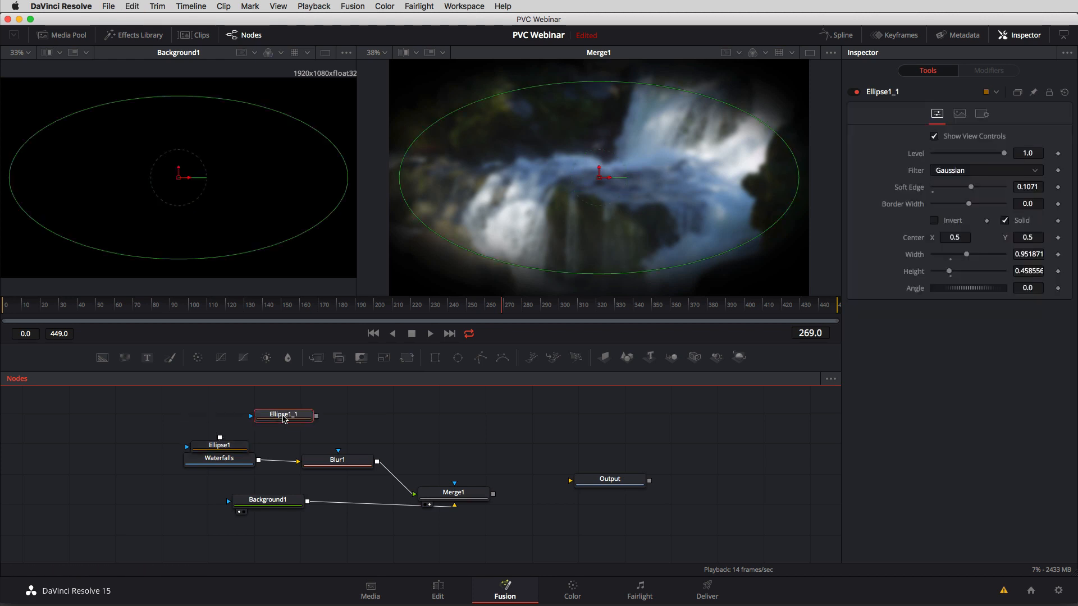
drag(281, 413, 339, 452)
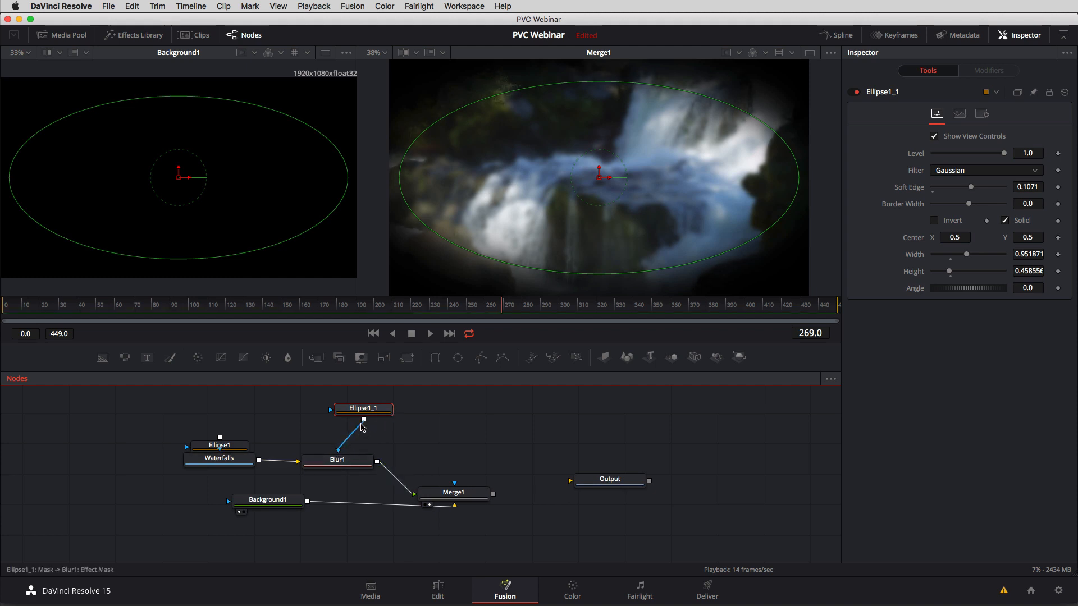
drag(359, 413, 343, 413)
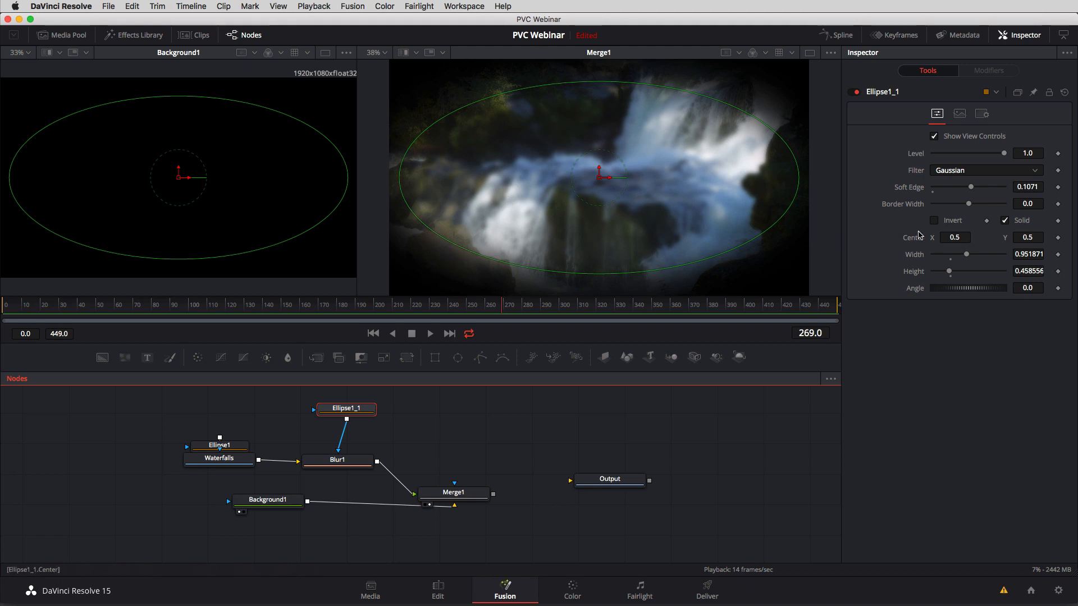
Invert the blur's ellipse mask, reduce its Height to about 0.392 and raise its Soft Edge to 0.1197.
click(934, 221)
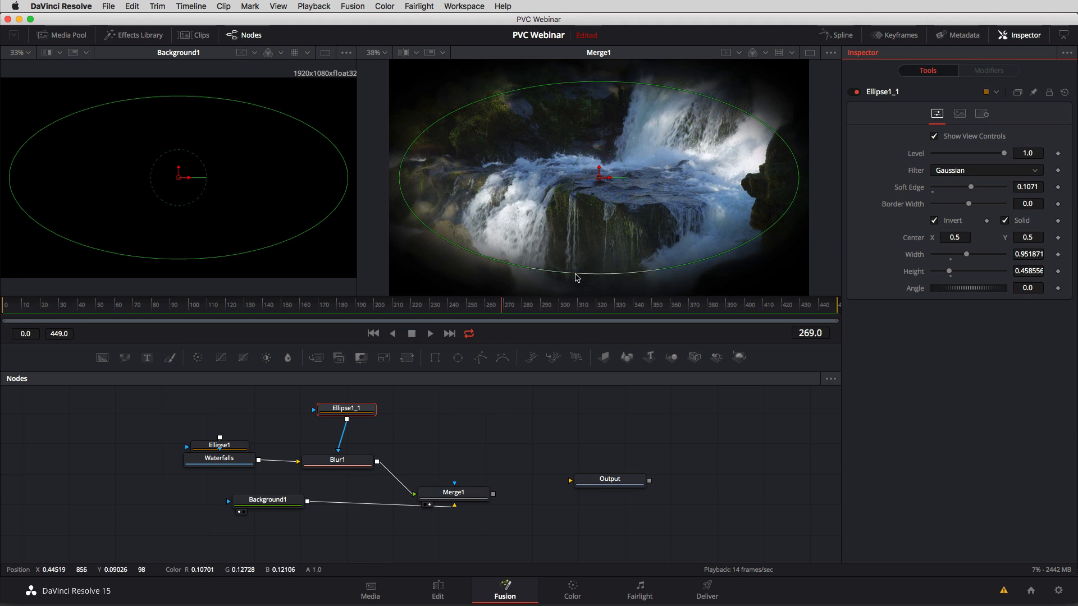
drag(587, 276, 591, 260)
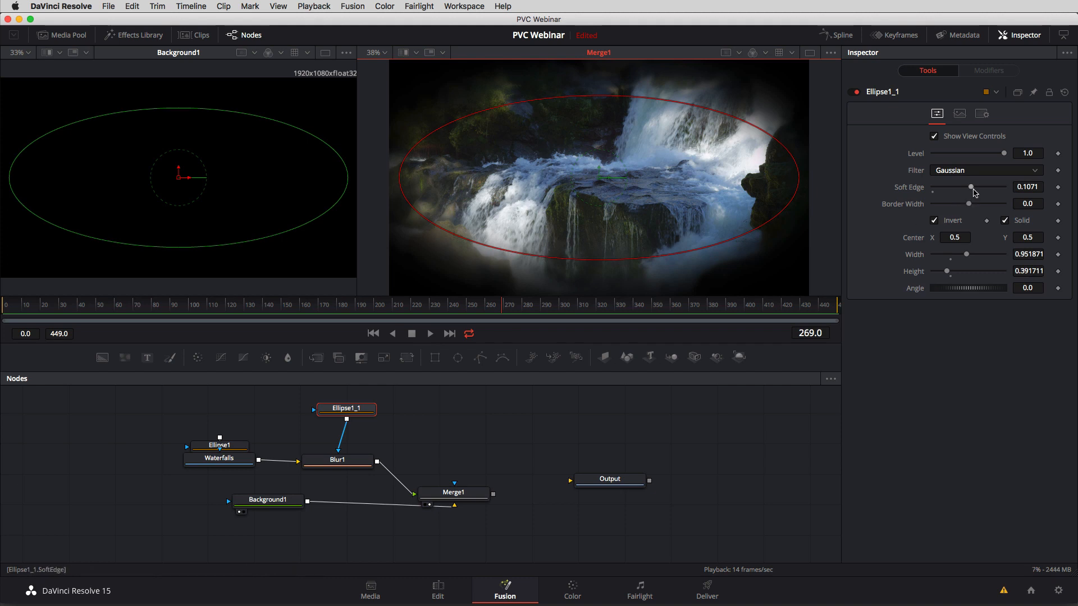
drag(972, 188, 981, 191)
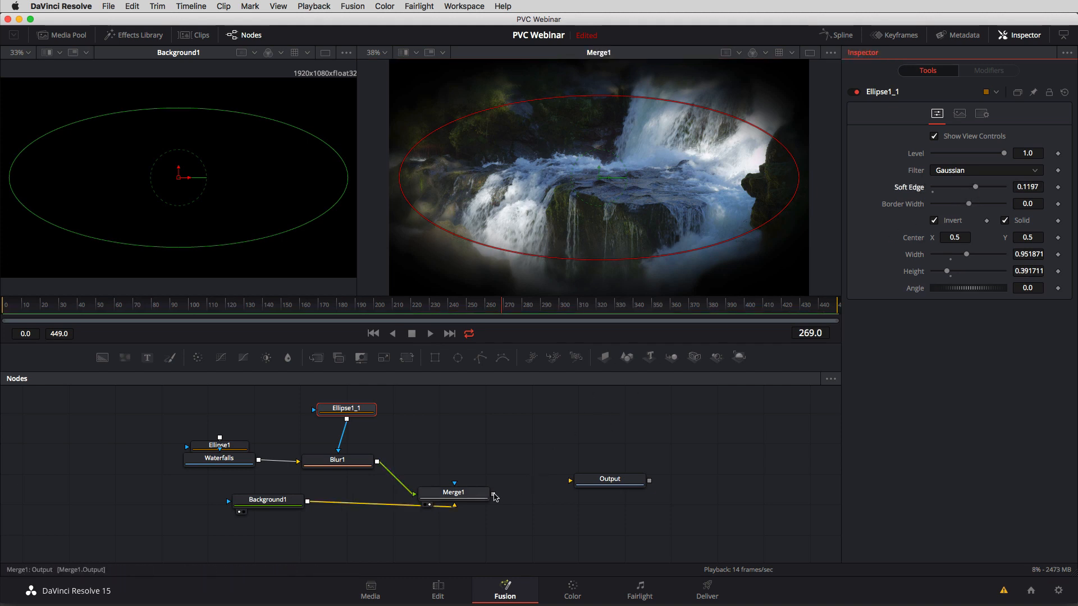
Connect Merge1 to Output, switch to the Edit page and scrub the composited clip in the timeline.
drag(493, 495, 574, 481)
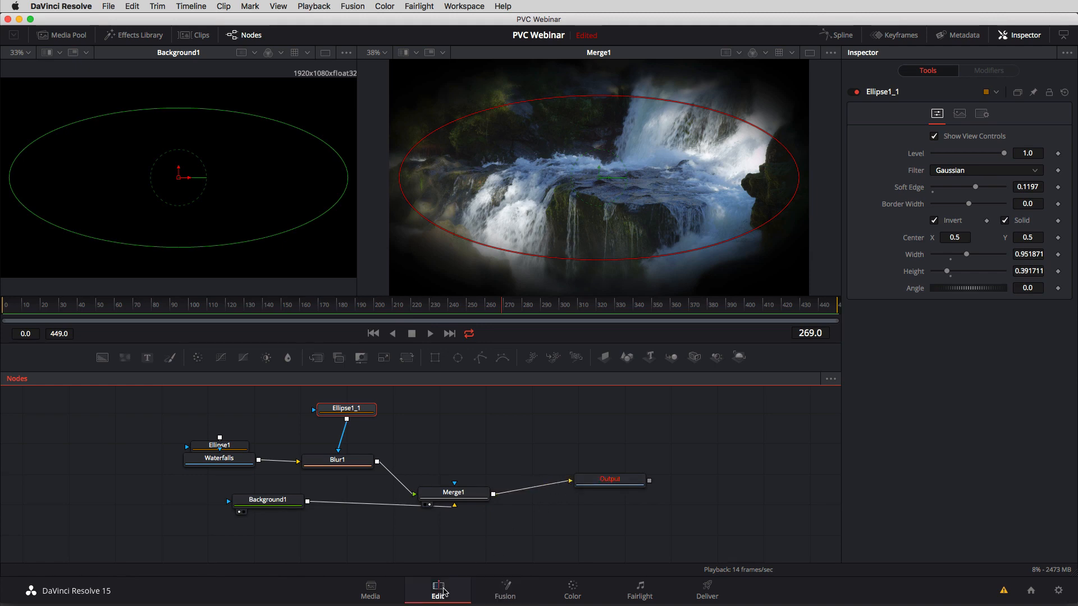
click(438, 590)
click(505, 385)
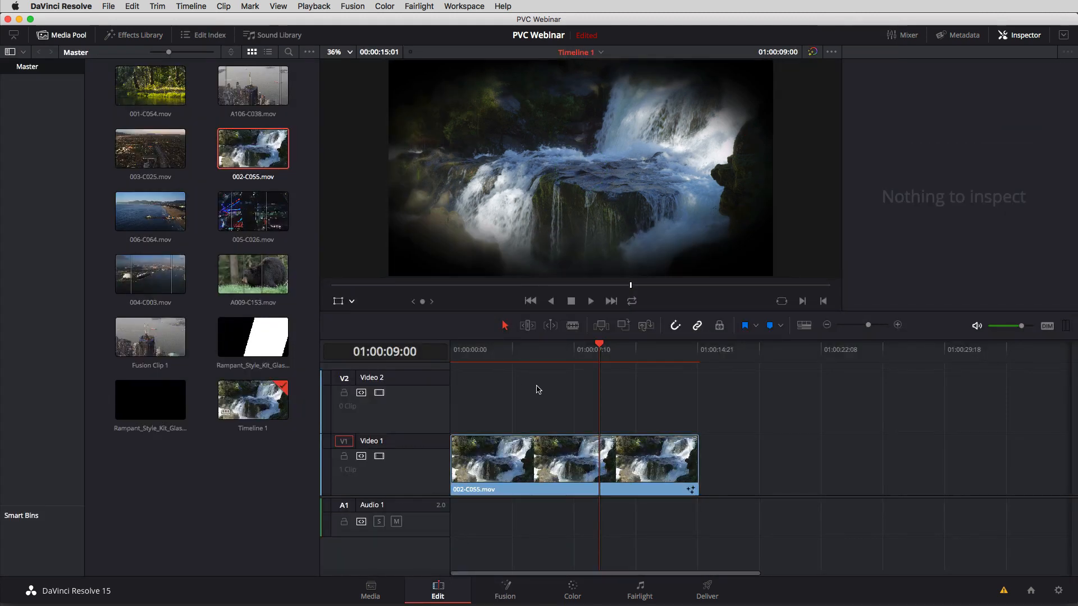
click(545, 354)
drag(537, 357, 528, 358)
Enlarge the timeline viewer with the Media Pool hidden, and play the clip from the start of the timeline.
click(70, 37)
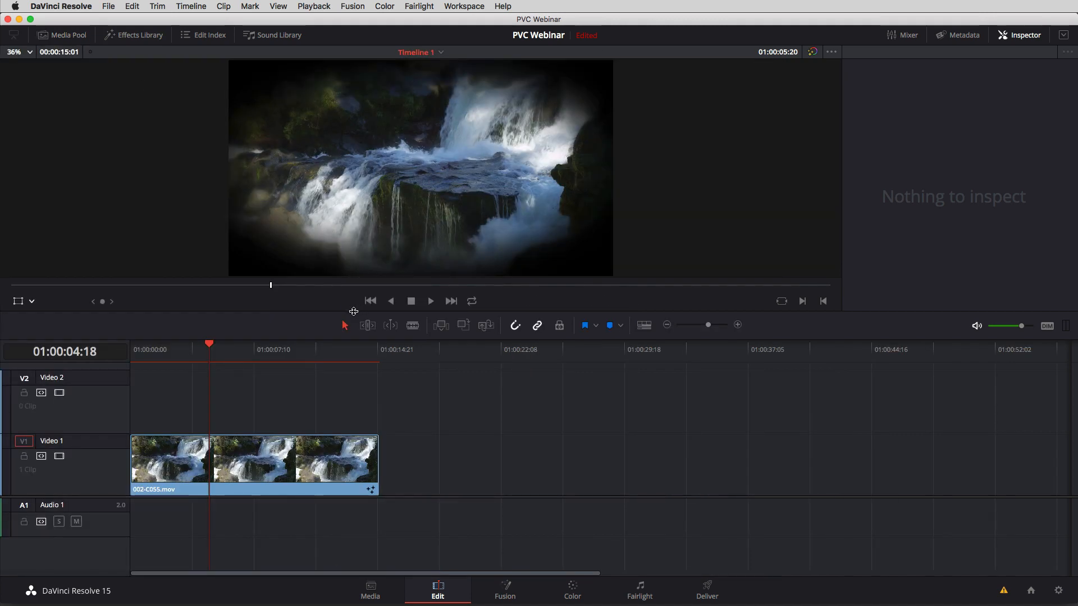
drag(355, 315, 355, 360)
drag(236, 398, 131, 400)
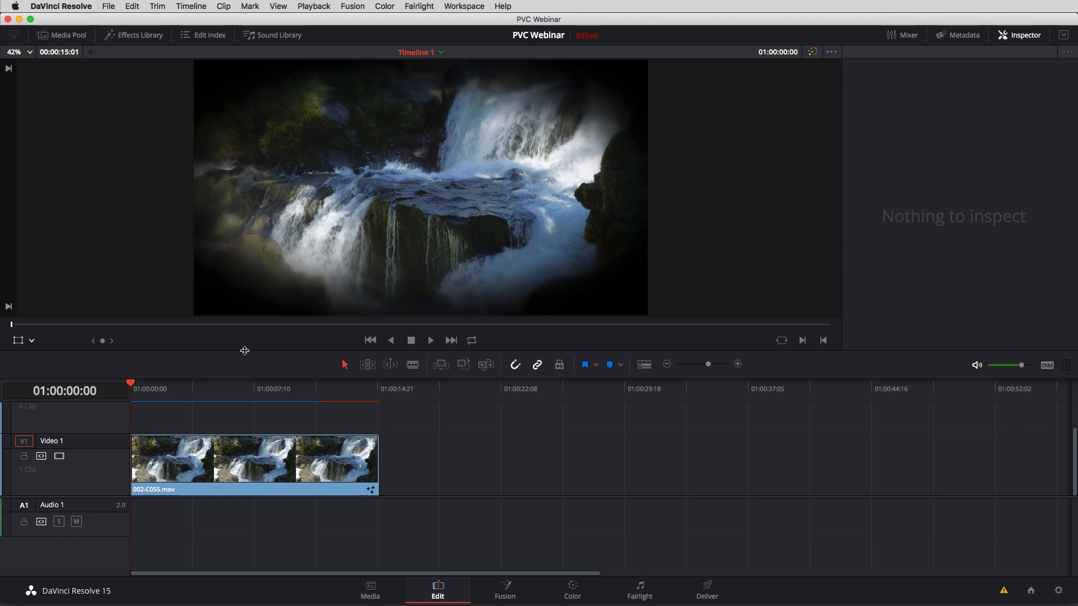
drag(198, 388, 105, 395)
key(space)
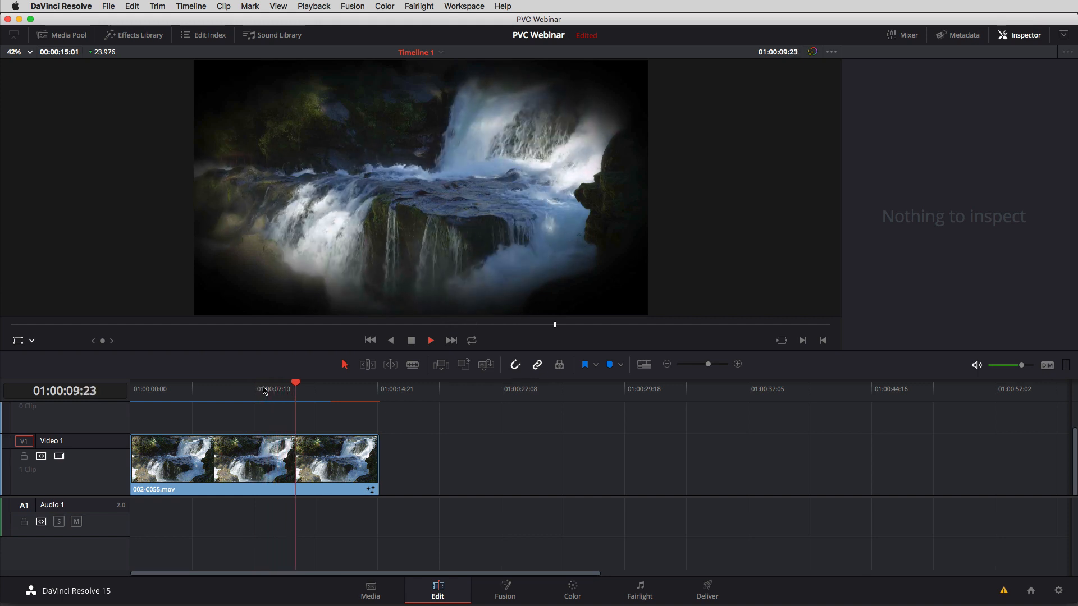
key(space)
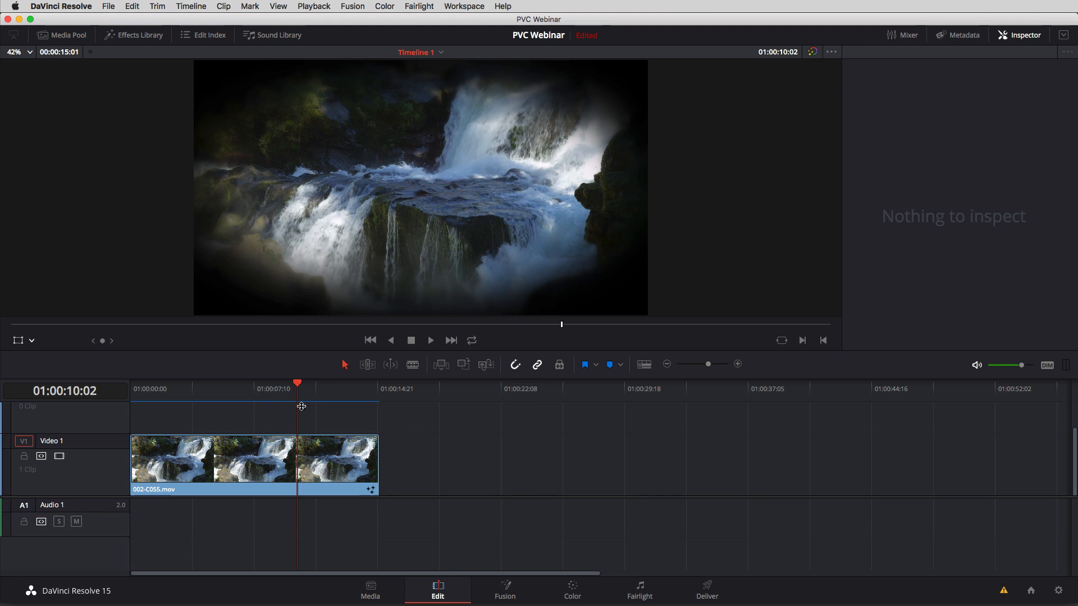
Try to reset the Fusion composition of the 002-C055.mov clip on Video 1.
right_click(289, 447)
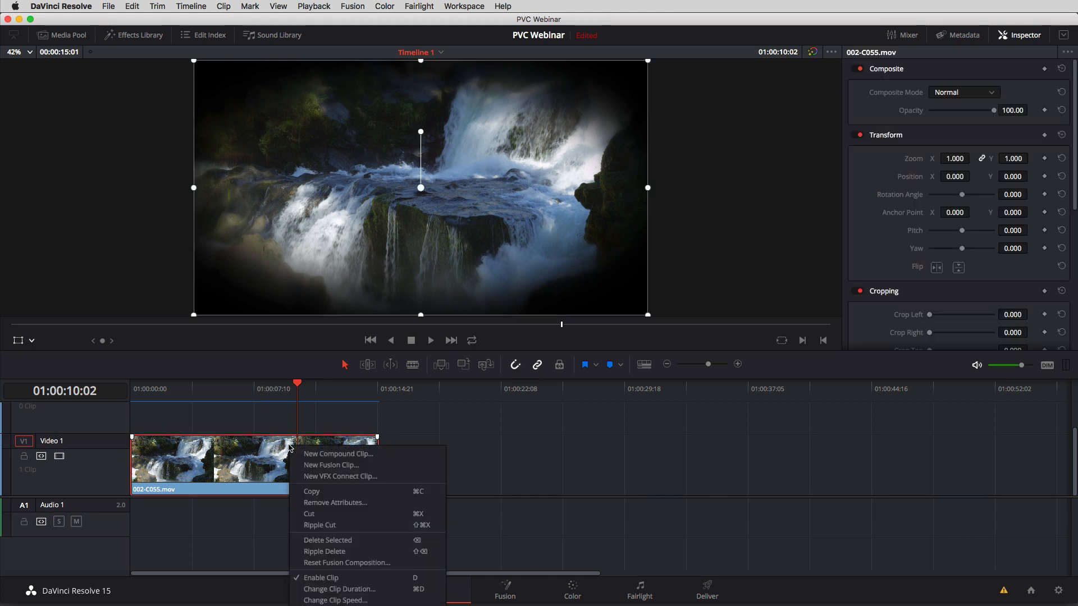
click(346, 562)
click(823, 435)
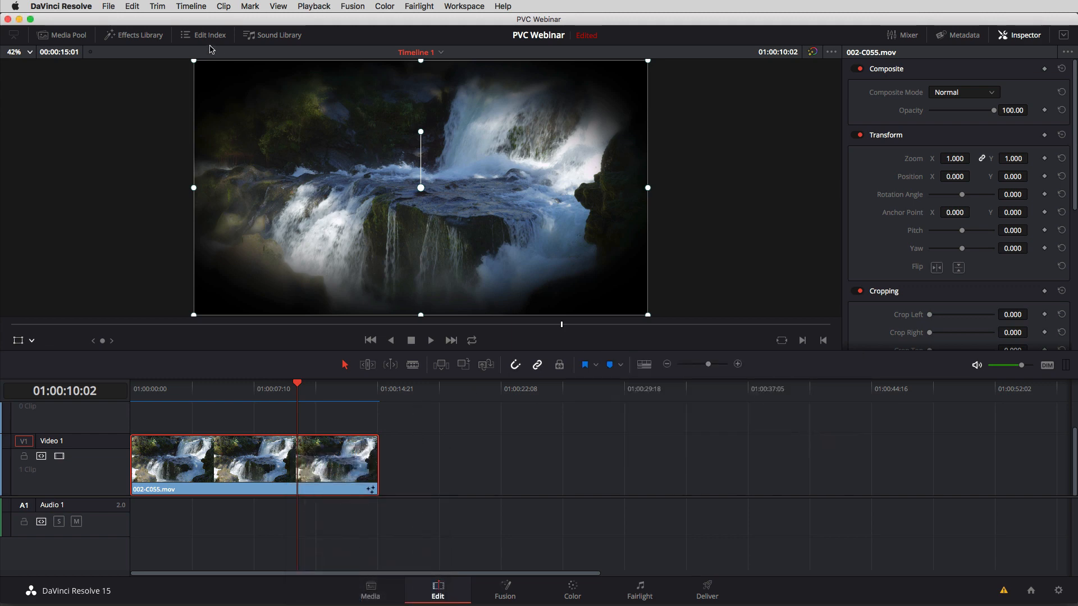
Show the Media Pool again and delete the 002-C055.mov clip from the Video 1 track.
click(66, 37)
drag(647, 423, 519, 476)
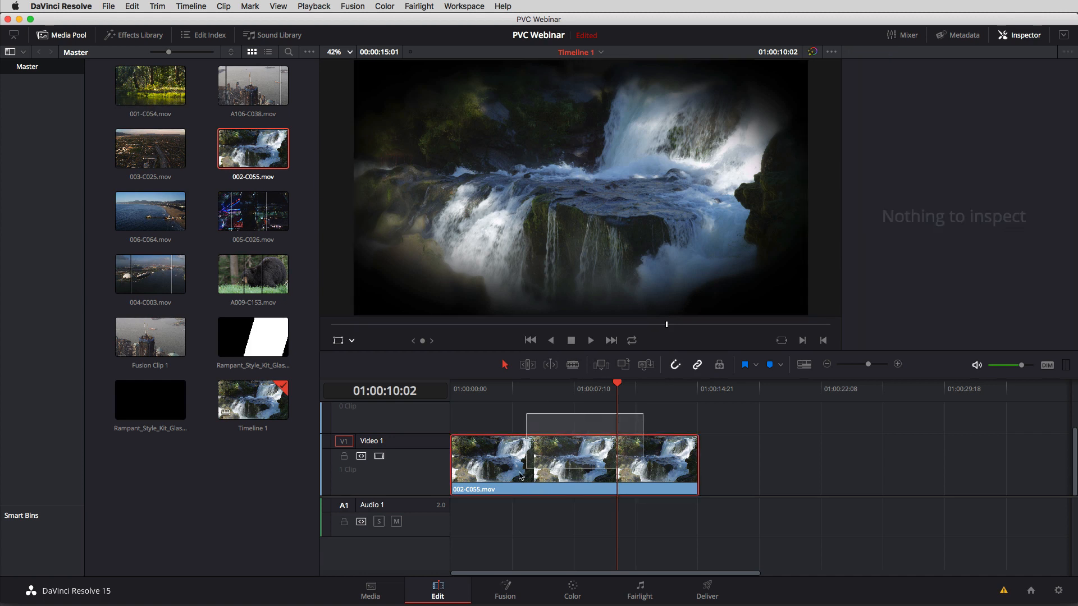
key(Delete)
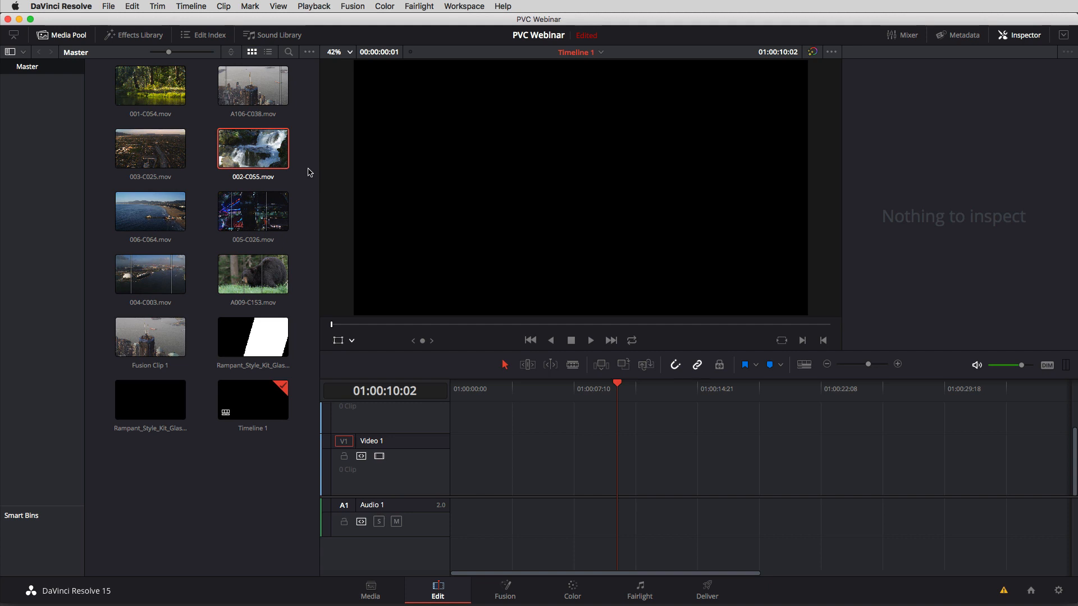
Remove Fusion Clip 1 from the Media Pool.
click(152, 337)
key(Delete)
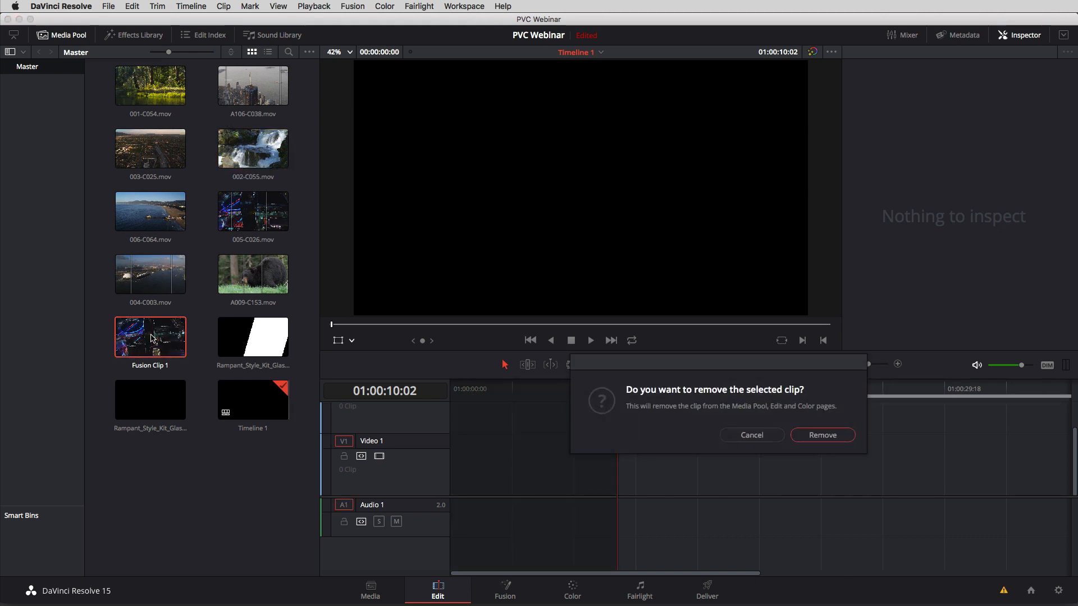
click(816, 435)
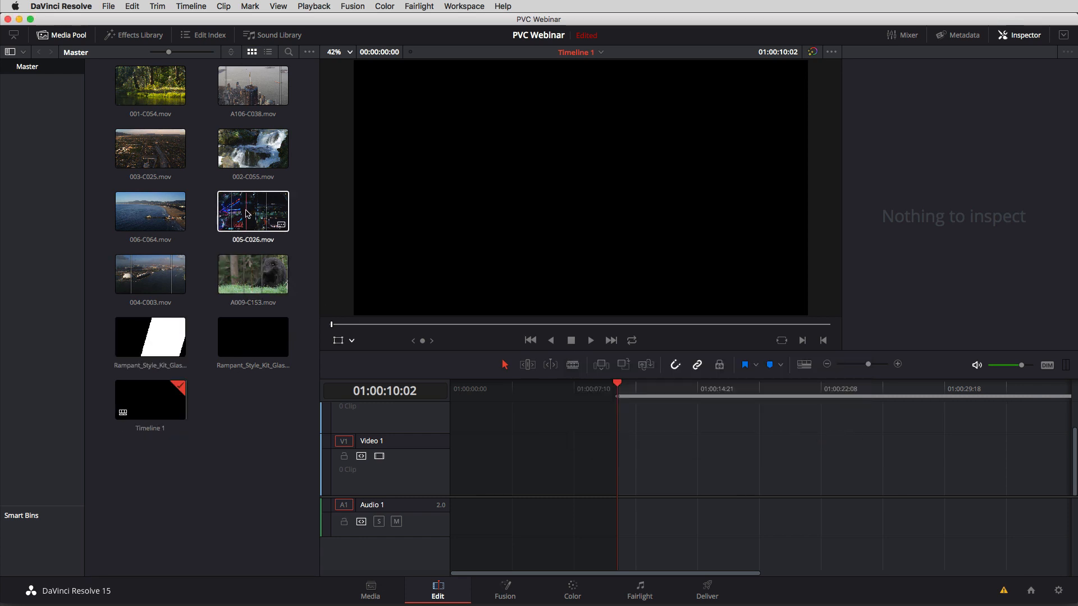
Place A106-C038.mov at the start of Video 1 and open it on the Fusion page at the timeline's first frame.
drag(253, 85, 457, 473)
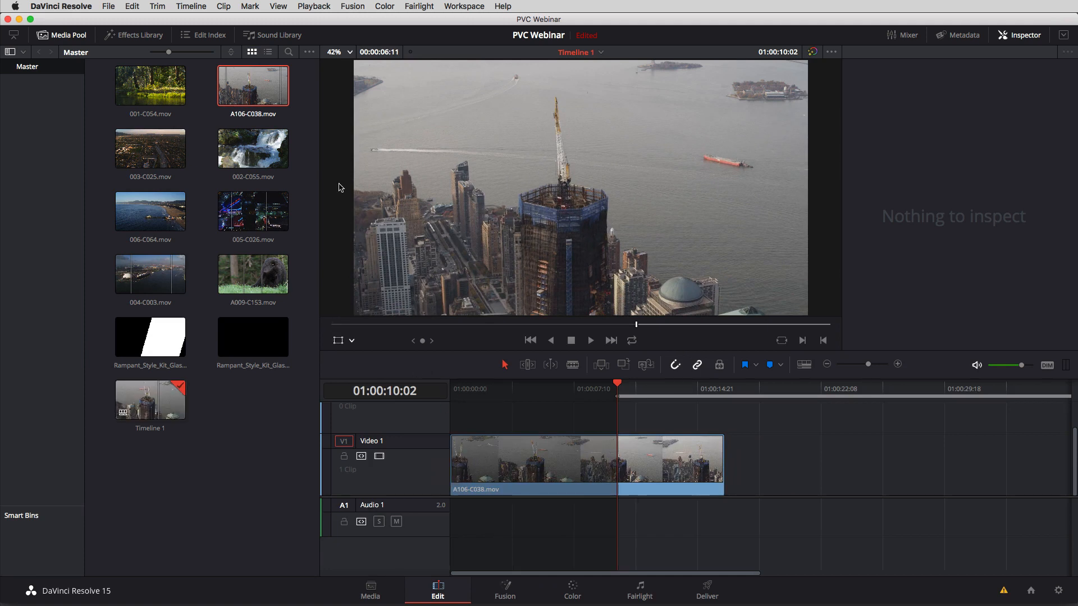
drag(617, 388, 408, 386)
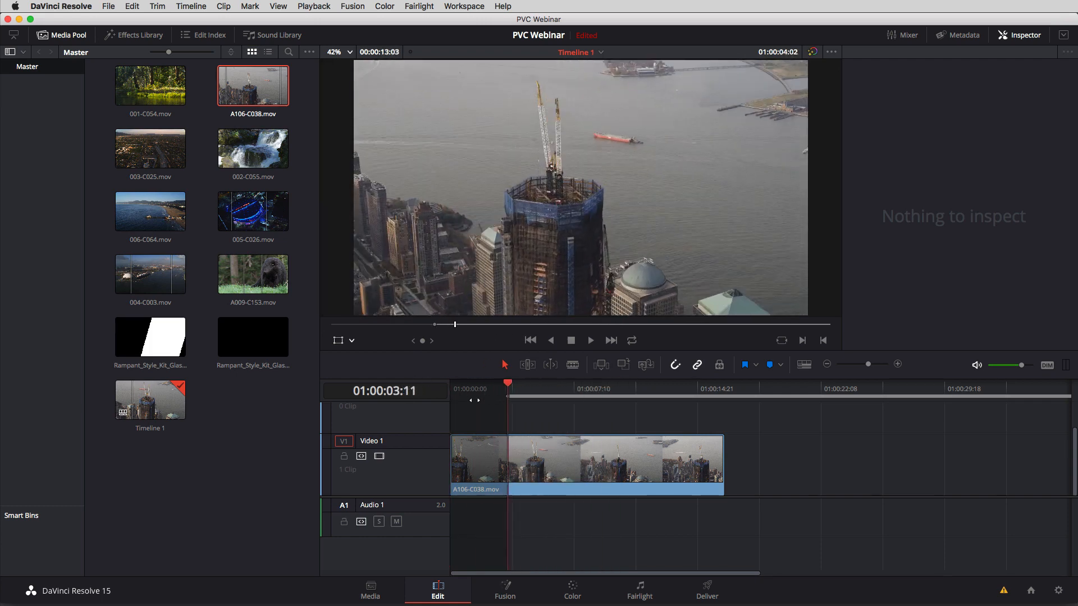
click(551, 464)
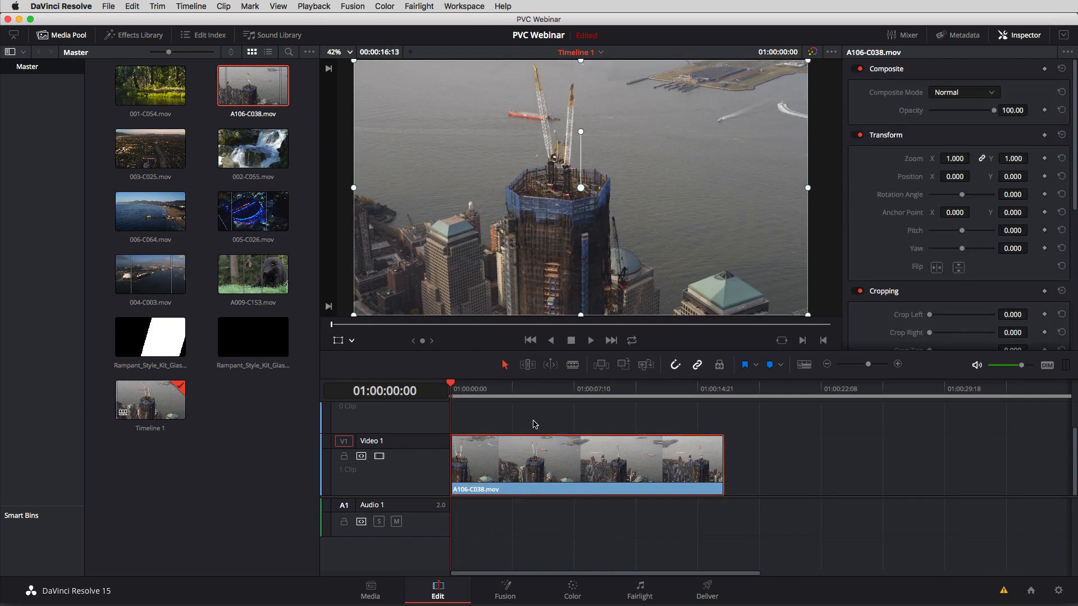
click(507, 590)
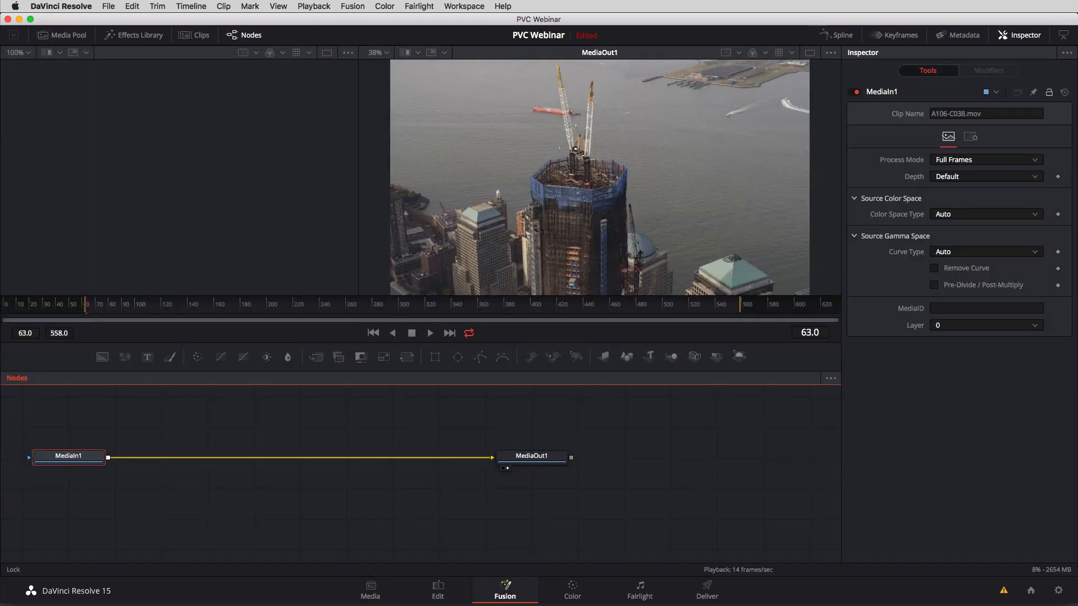
Reposition the MediaIn1 and MediaOut1 nodes closer together, and rename MediaIn1 as CityFootage.
drag(531, 456, 622, 449)
drag(77, 457, 455, 450)
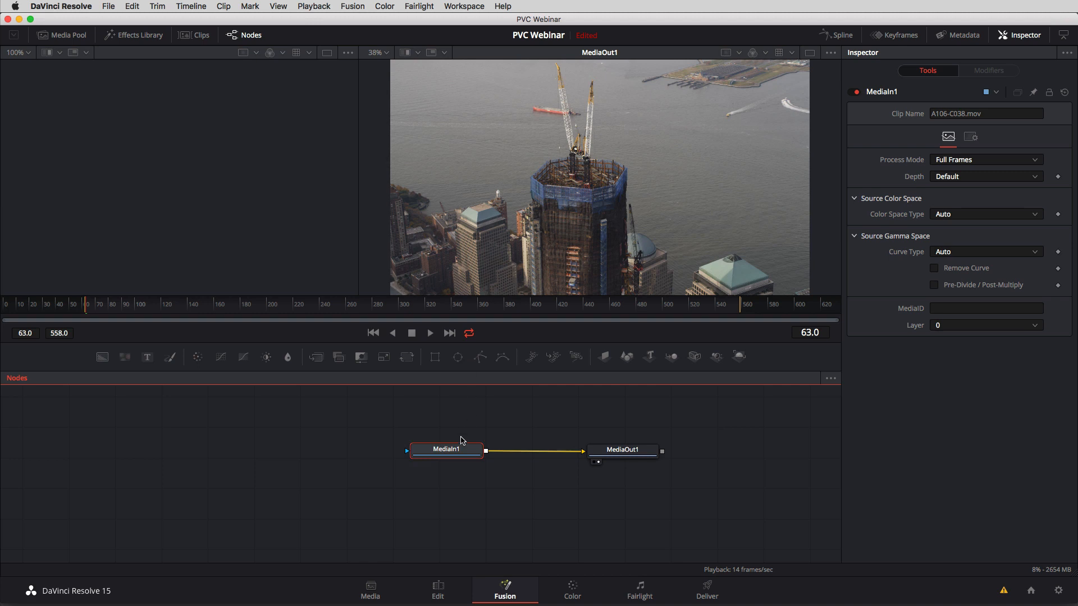
drag(456, 449, 426, 457)
key(F2)
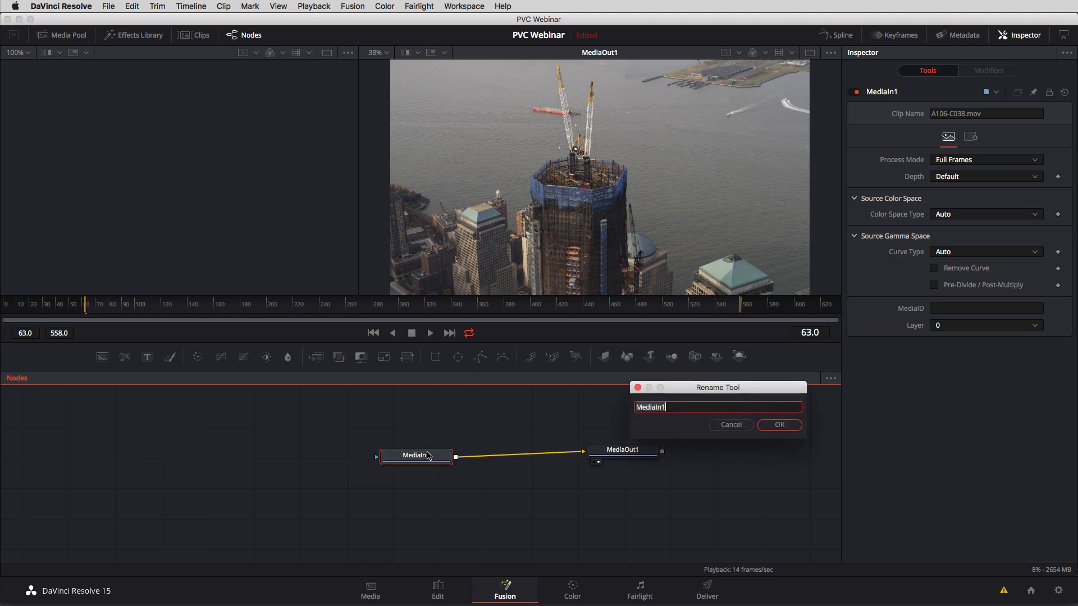
text(CityFootage)
key(Return)
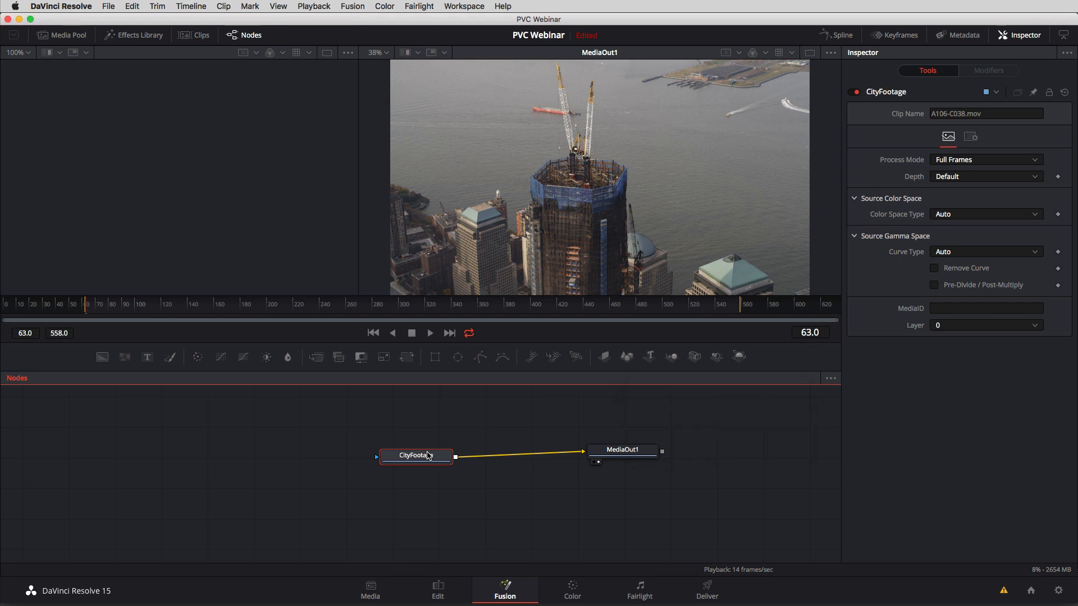
Rename the MediaOut1 node as Output.
click(614, 454)
key(F2)
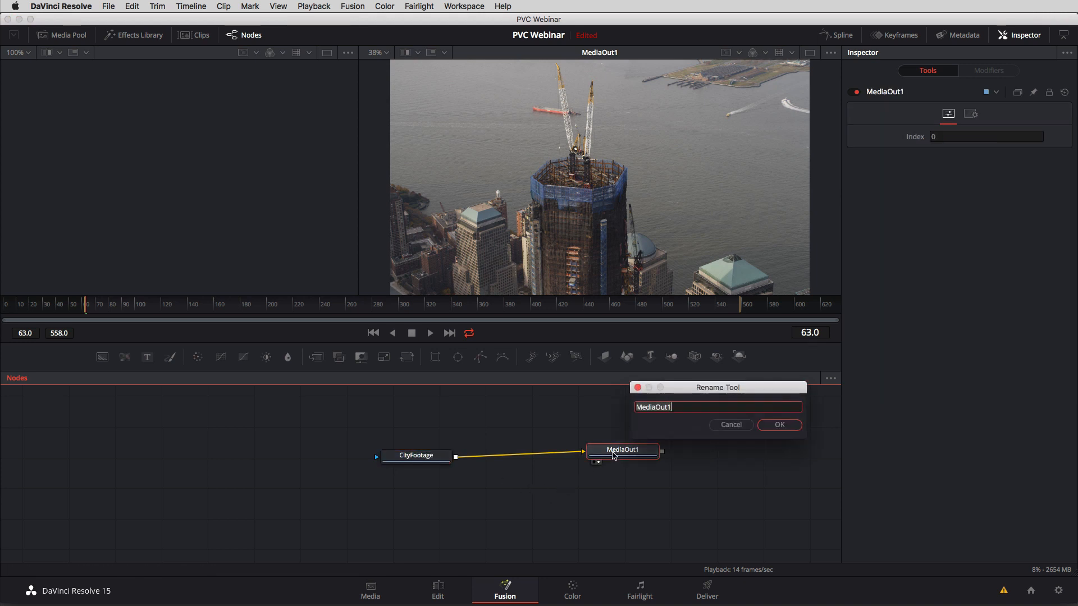
text(Output)
key(Return)
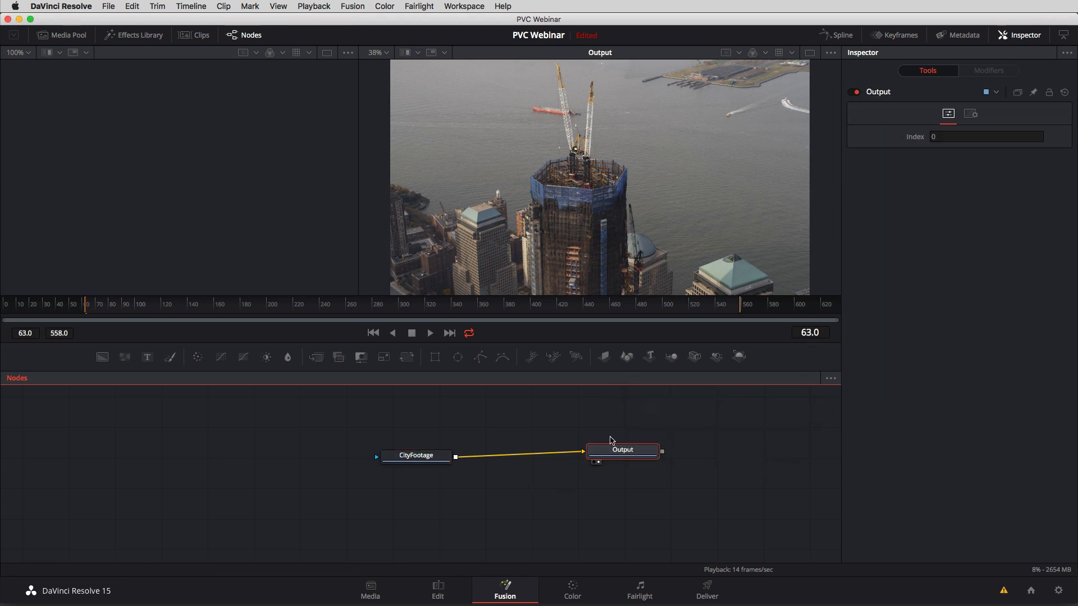
Add 001-C054.mov from the Media Pool to the node graph and rename its node ForestFootage.
click(59, 34)
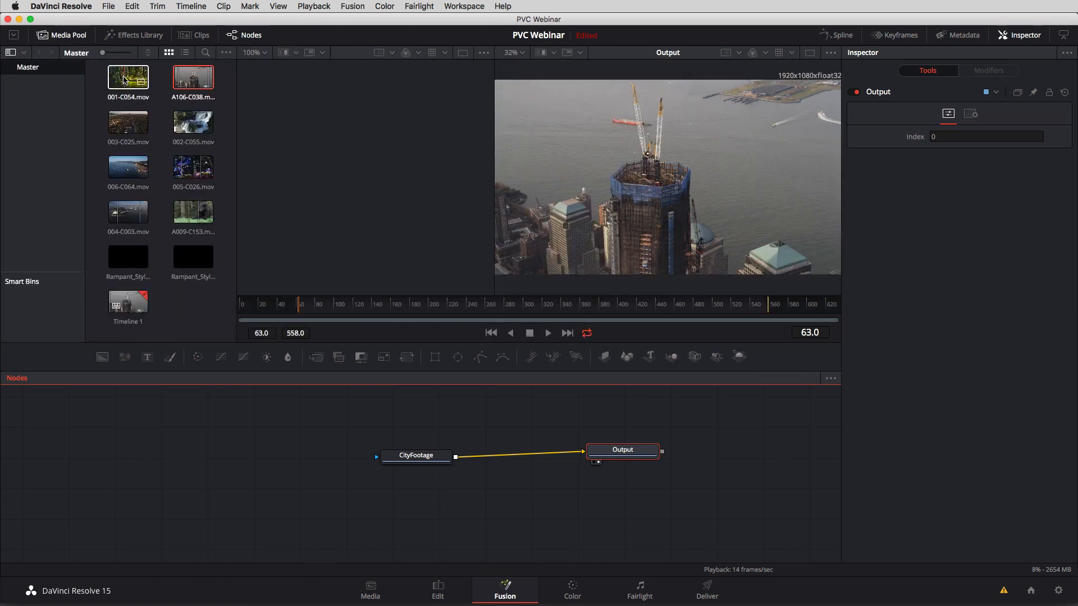
drag(114, 79, 414, 411)
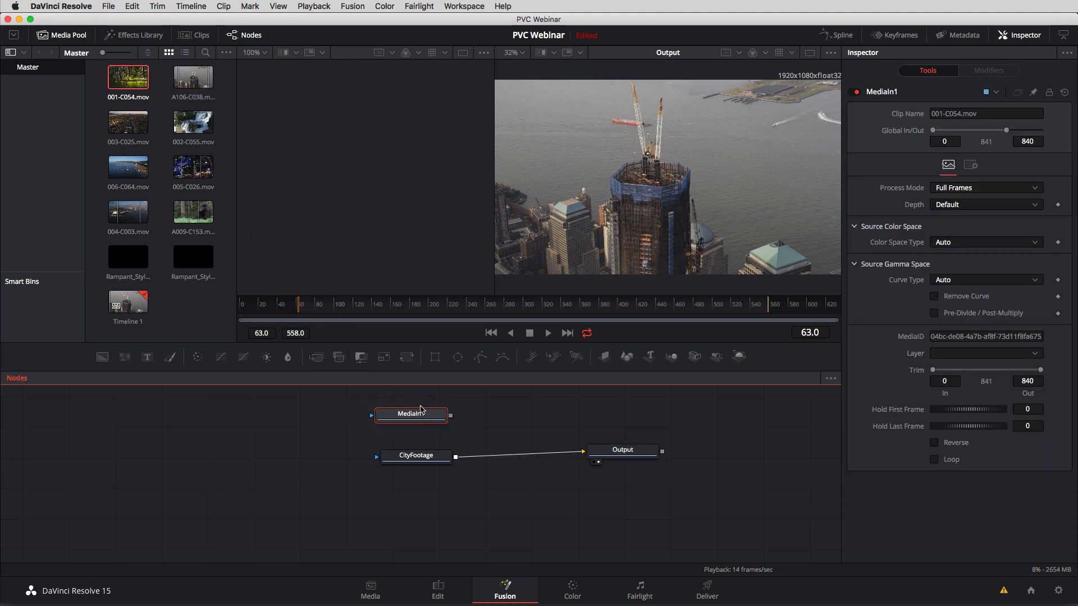
key(F2)
text(F)
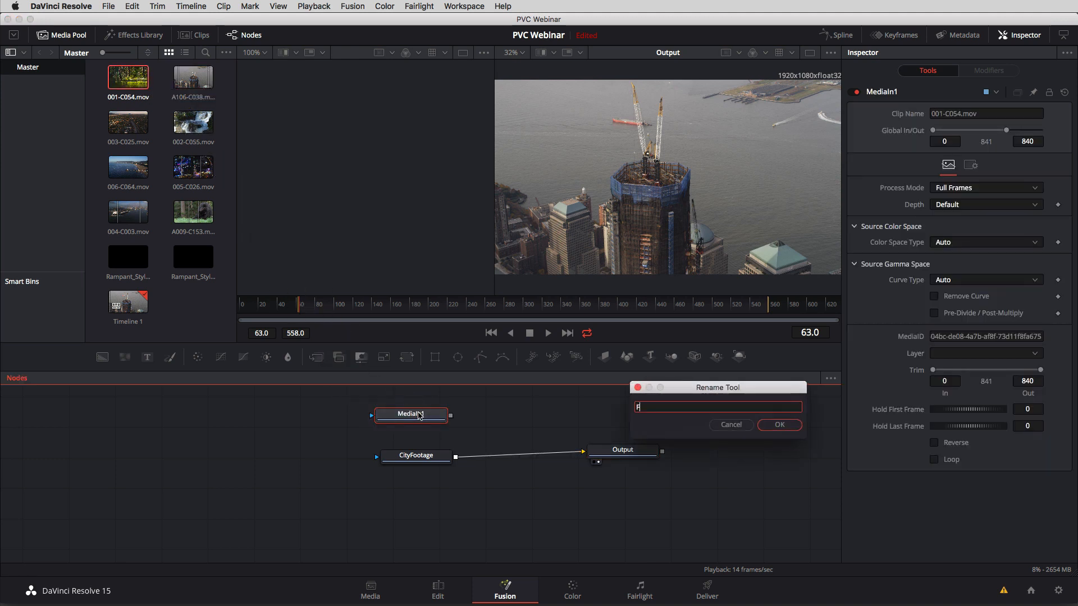
text(orest)
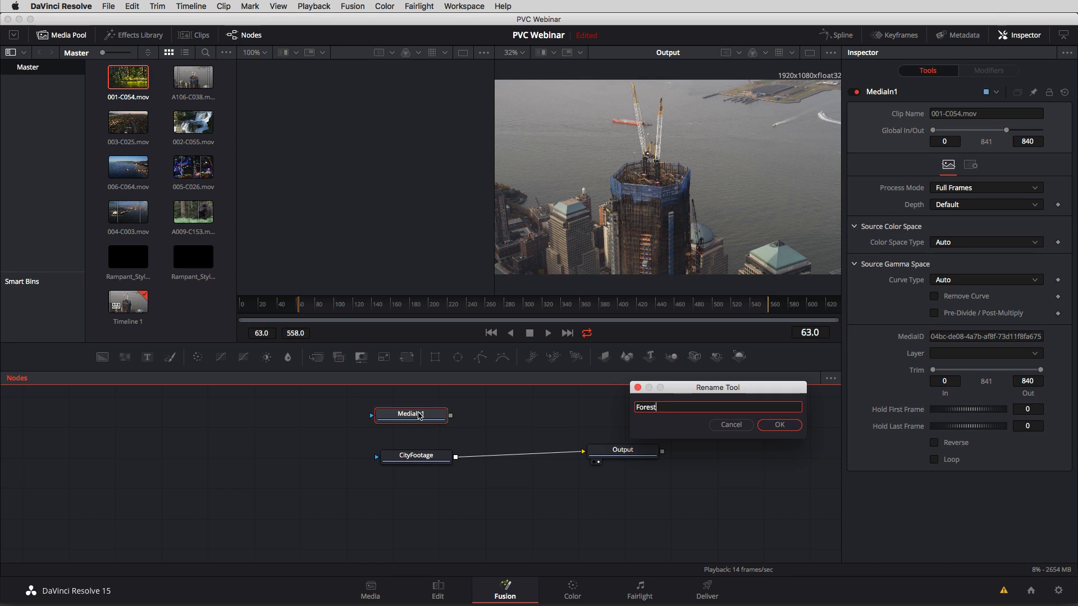
text(Footage)
key(Return)
Spread out the CityFootage, Output and ForestFootage nodes to make room between them.
drag(418, 453, 379, 468)
drag(623, 455, 703, 469)
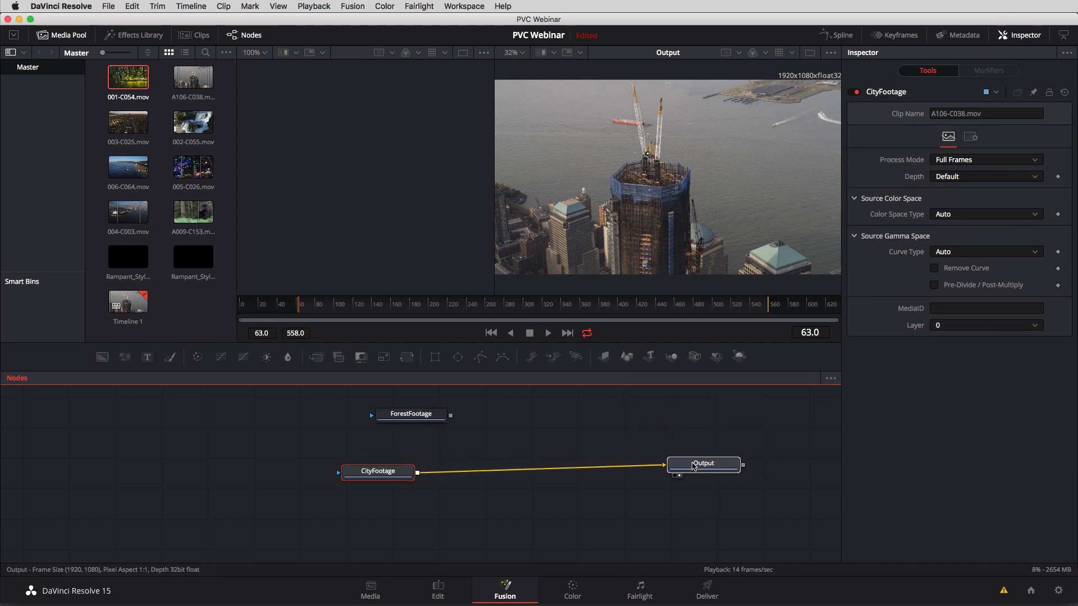
drag(407, 421, 230, 423)
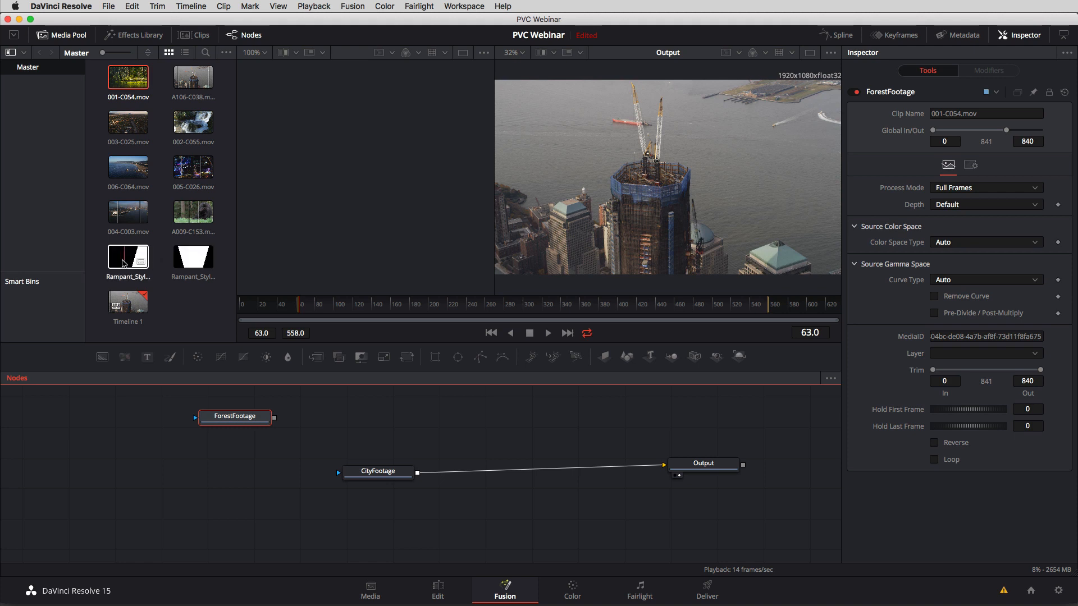
Add Rampant_Style_Kit_Glass_02_Slant_Right_006.mov to the node graph above the CityFootage connection and rename its node RDT.
drag(137, 264, 444, 416)
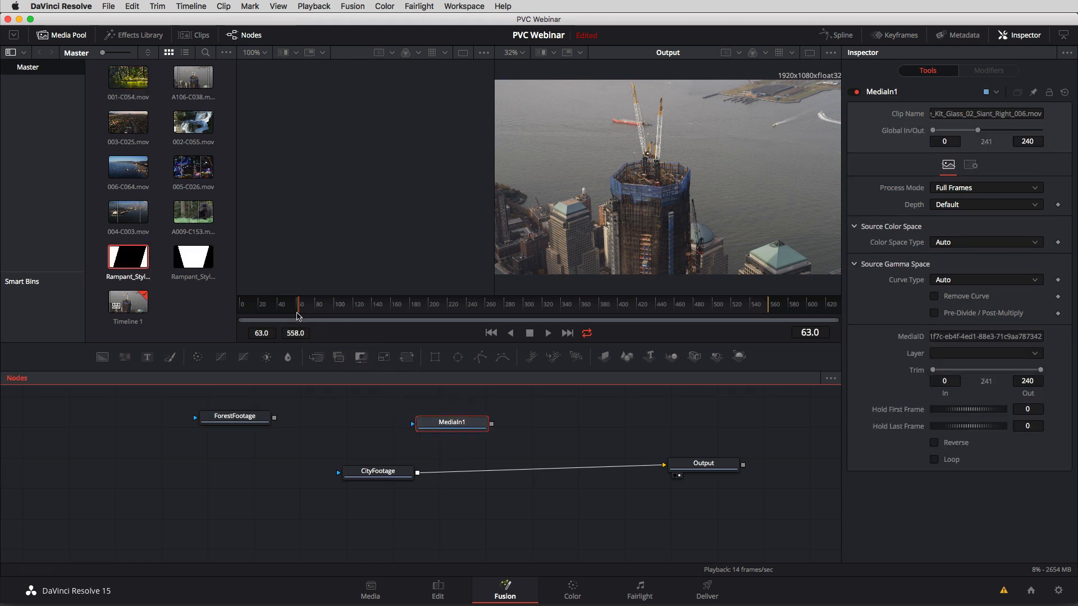
mouse_move(298, 313)
mouse_down()
mouse_move(275, 315)
mouse_move(313, 318)
mouse_move(298, 318)
mouse_up()
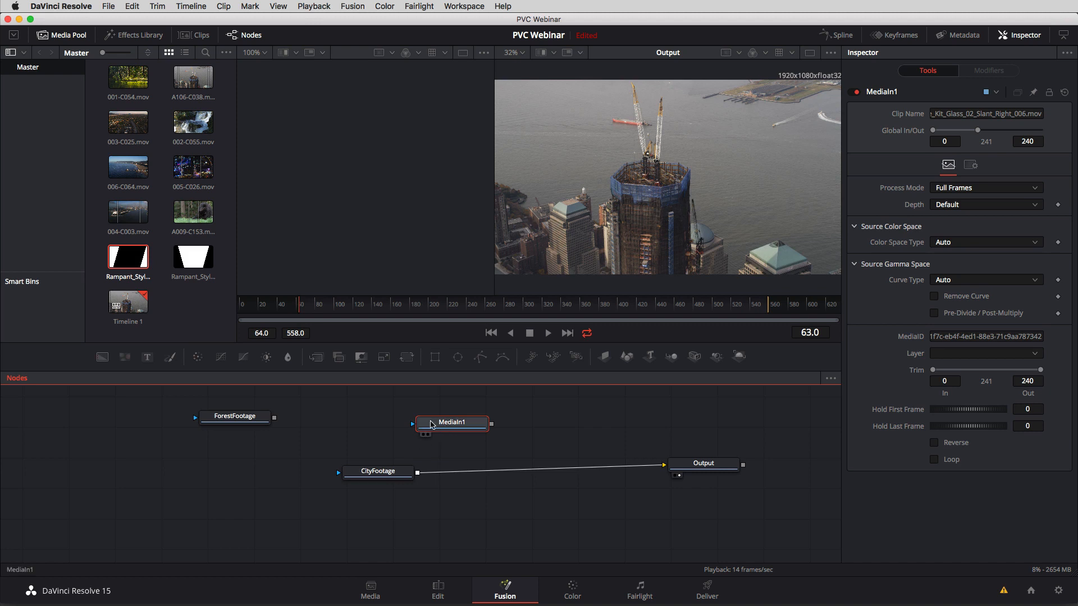
drag(447, 429, 438, 423)
key(F2)
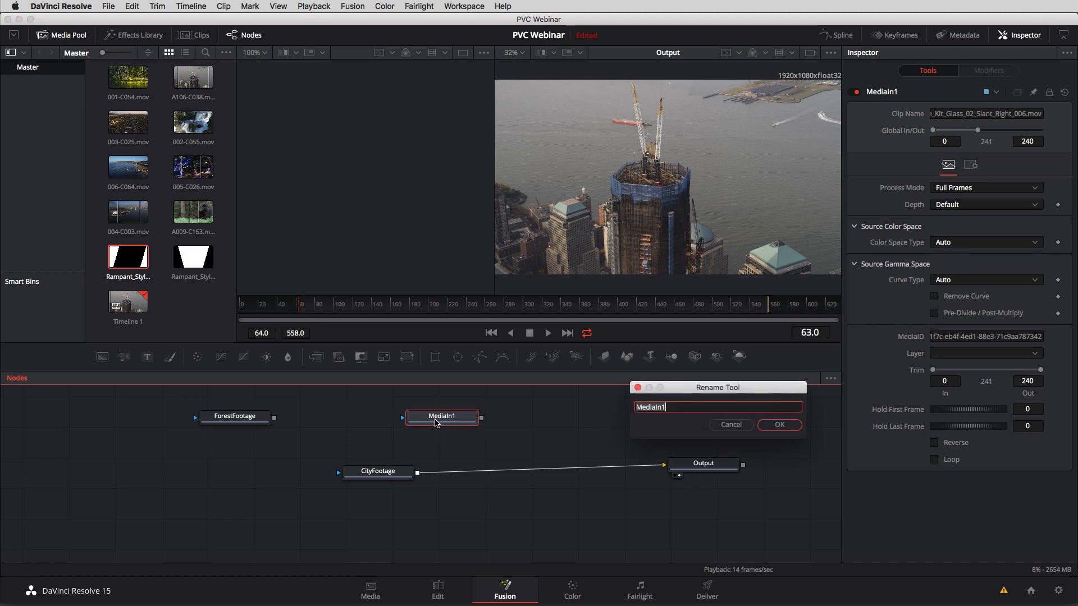
text(RDT)
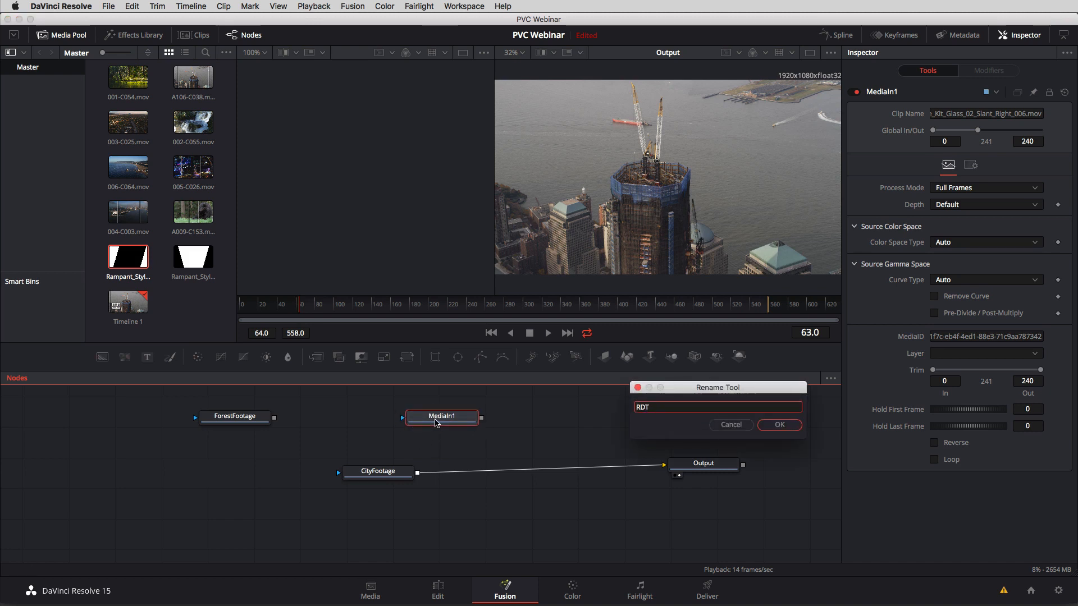
click(779, 425)
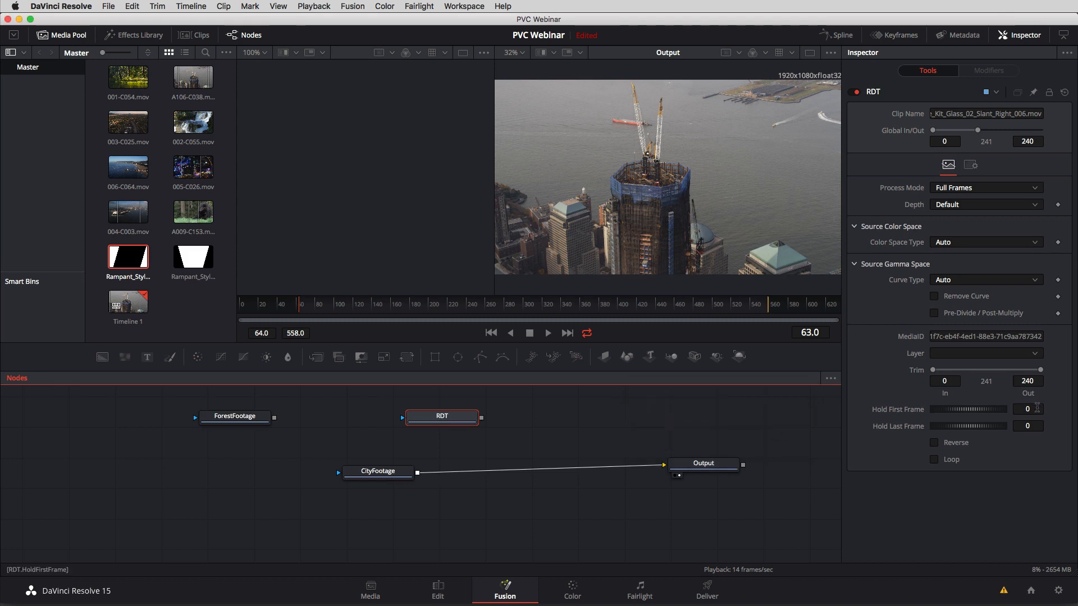
Set the RDT node's Hold First Frame to 80.
click(1034, 406)
click(1030, 409)
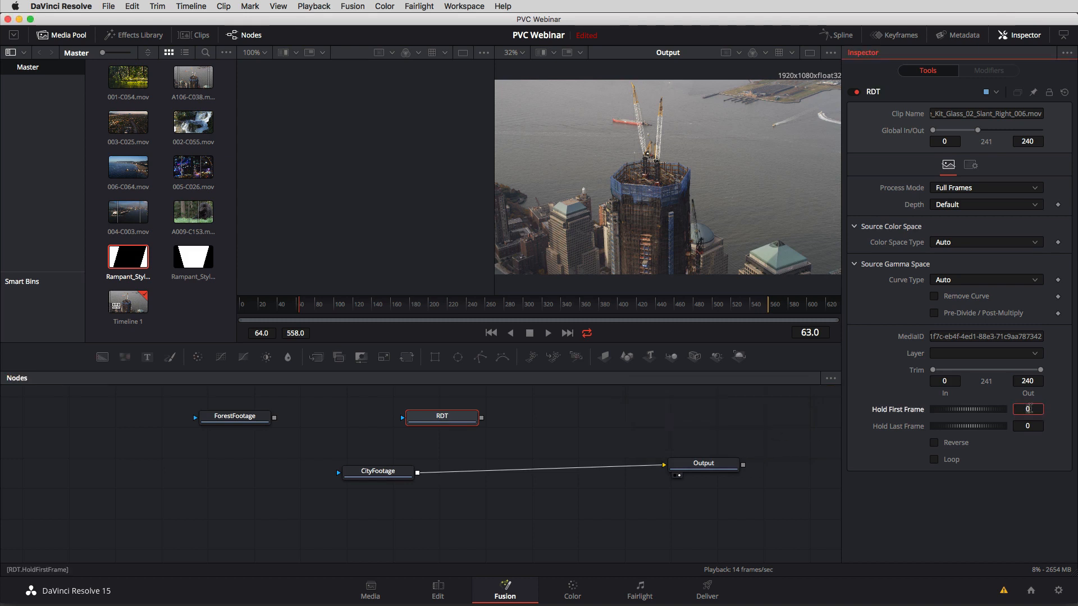
text(80)
key(Tab)
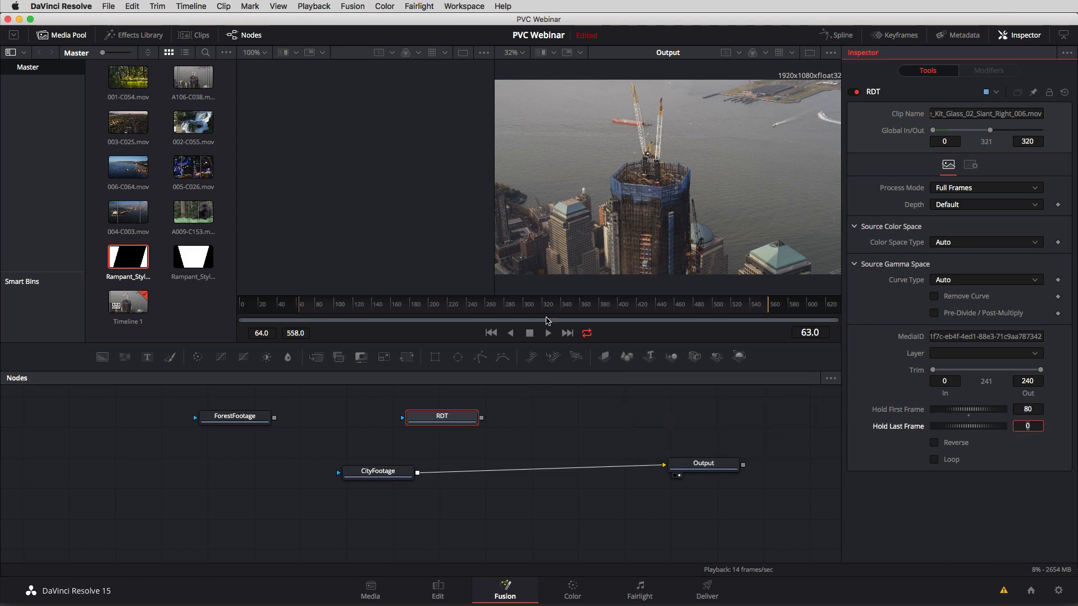
Hide the Media Pool, enlarge the node editor, and disconnect the CityFootage node from Output.
click(59, 35)
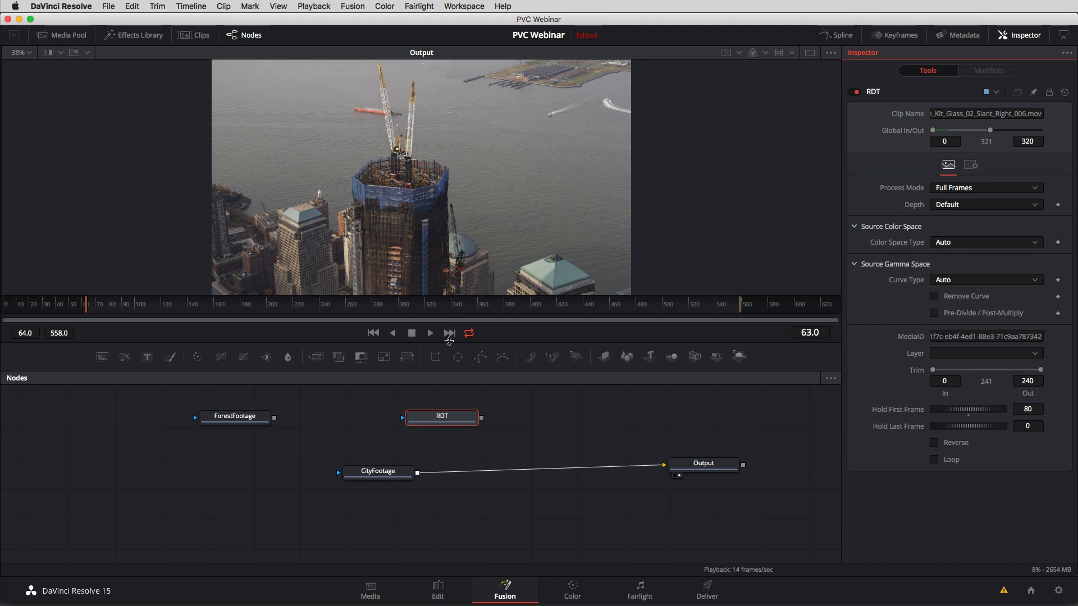
drag(449, 341, 453, 321)
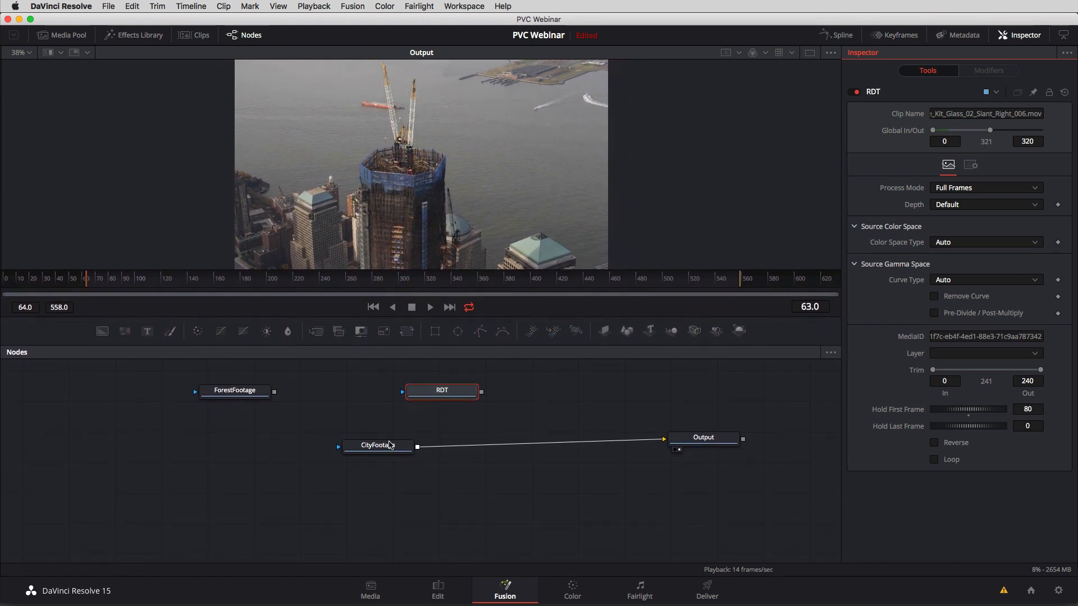
drag(386, 452, 306, 486)
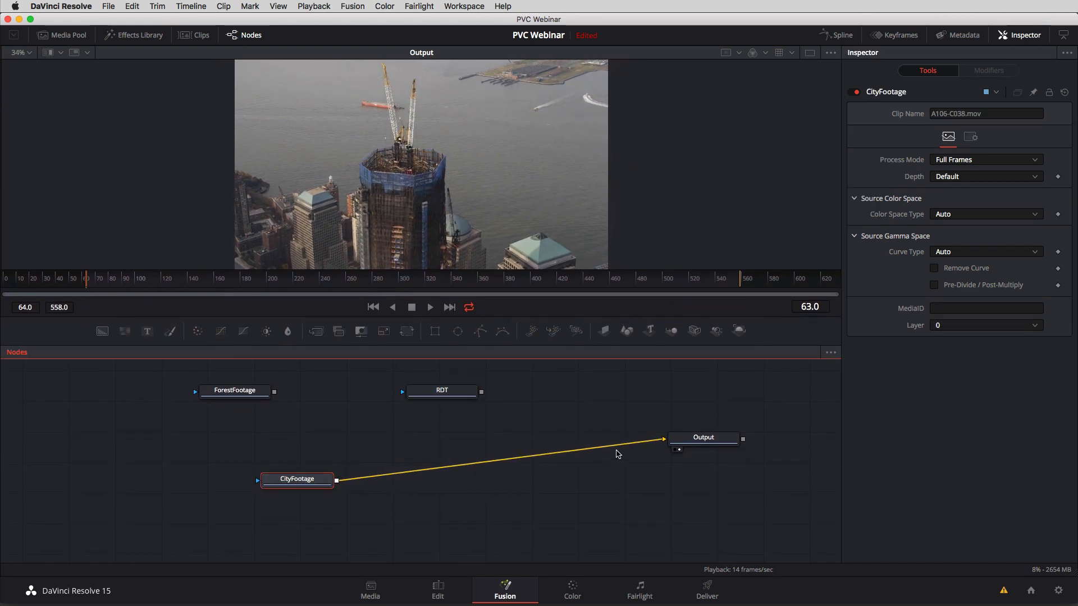
drag(630, 441, 464, 468)
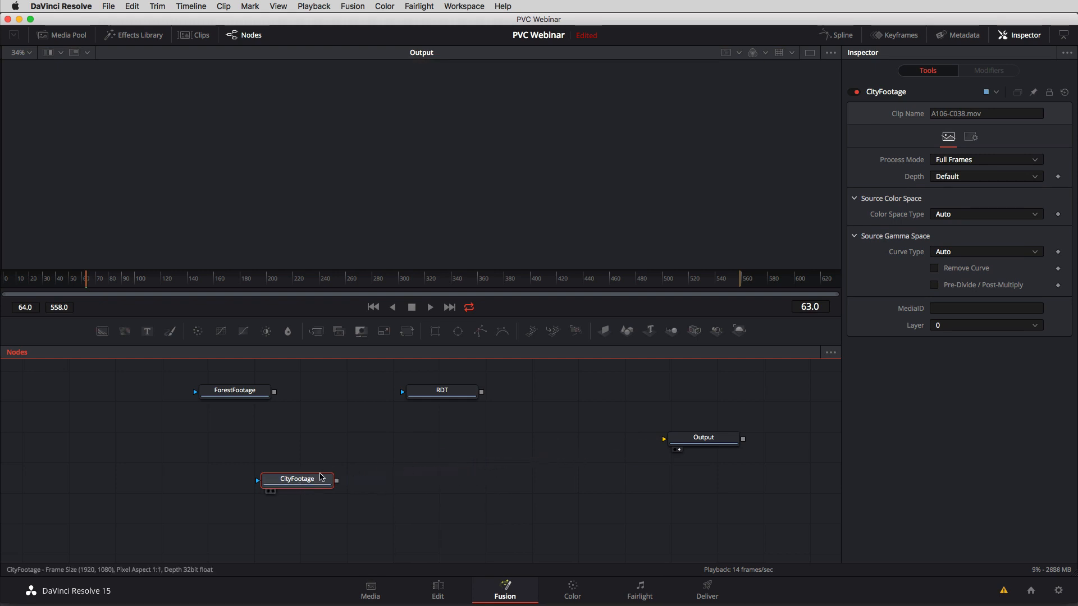
drag(301, 482, 290, 475)
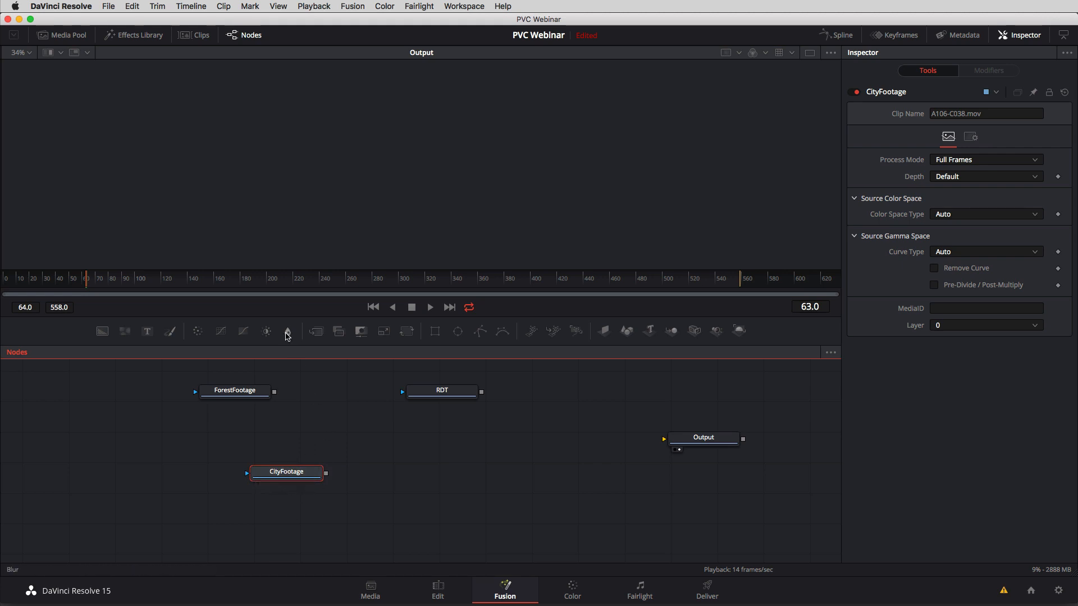
Add a Blur node after CityFootage and connect its result to Output.
click(288, 331)
drag(421, 473, 569, 452)
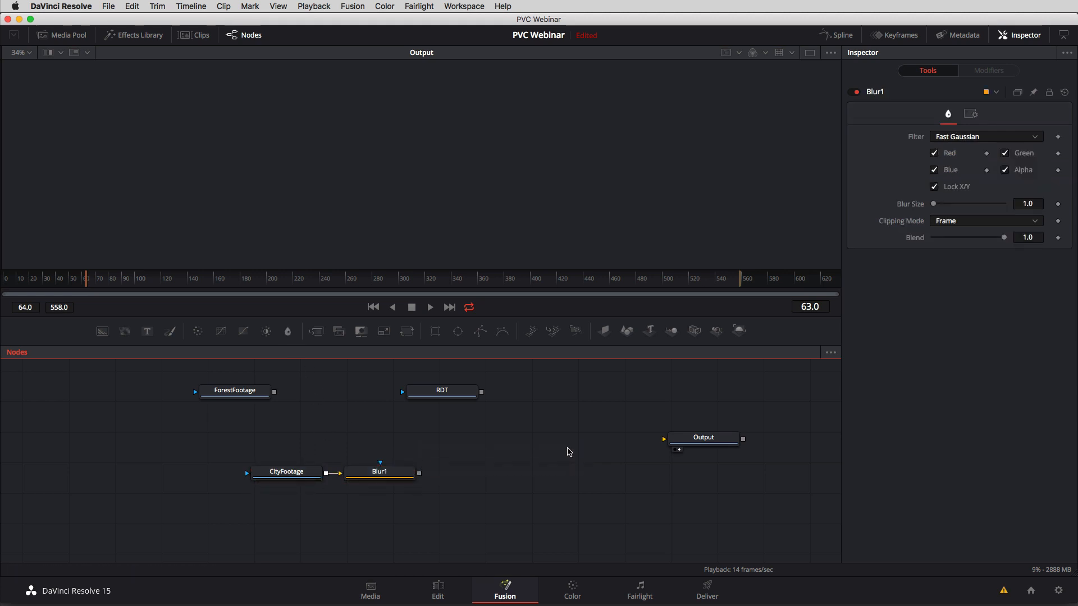
drag(420, 474, 665, 440)
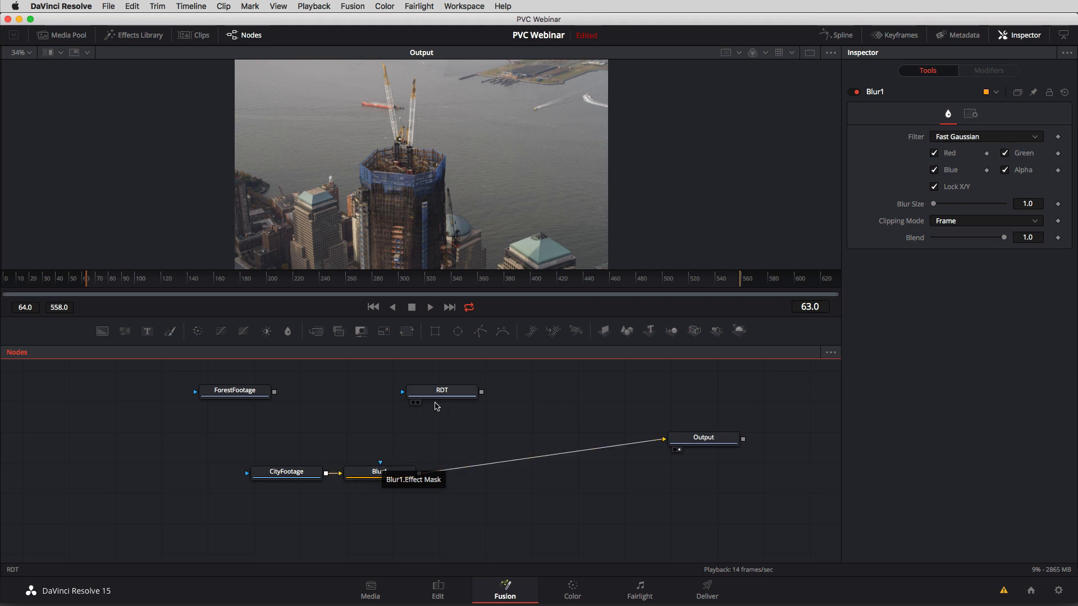
Show RDT and Blur1 side by side in the two viewers, with the playhead at frame 139.
click(418, 399)
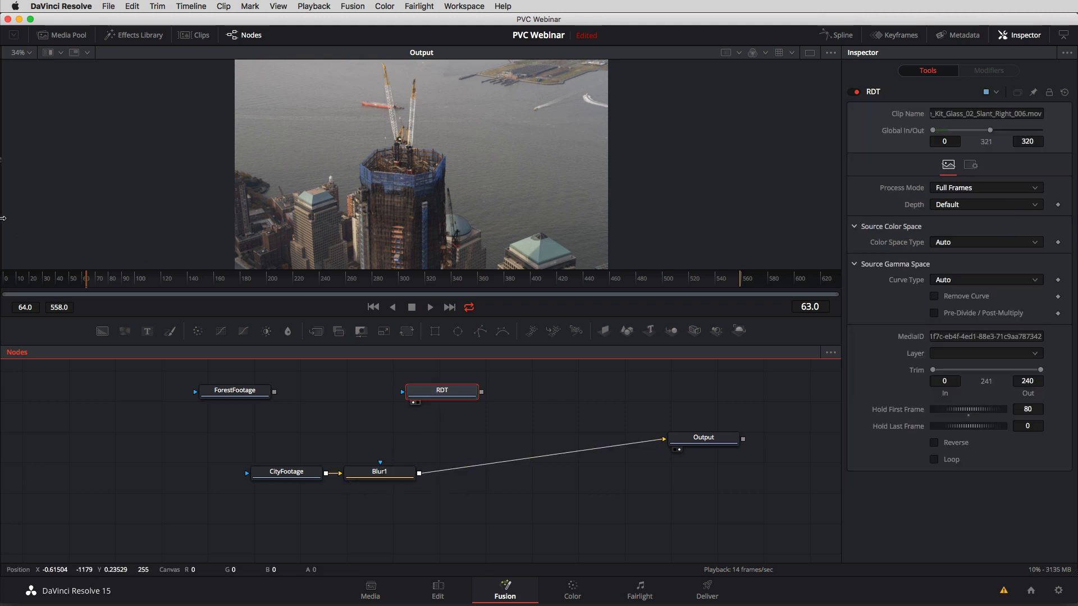
drag(3, 218, 383, 242)
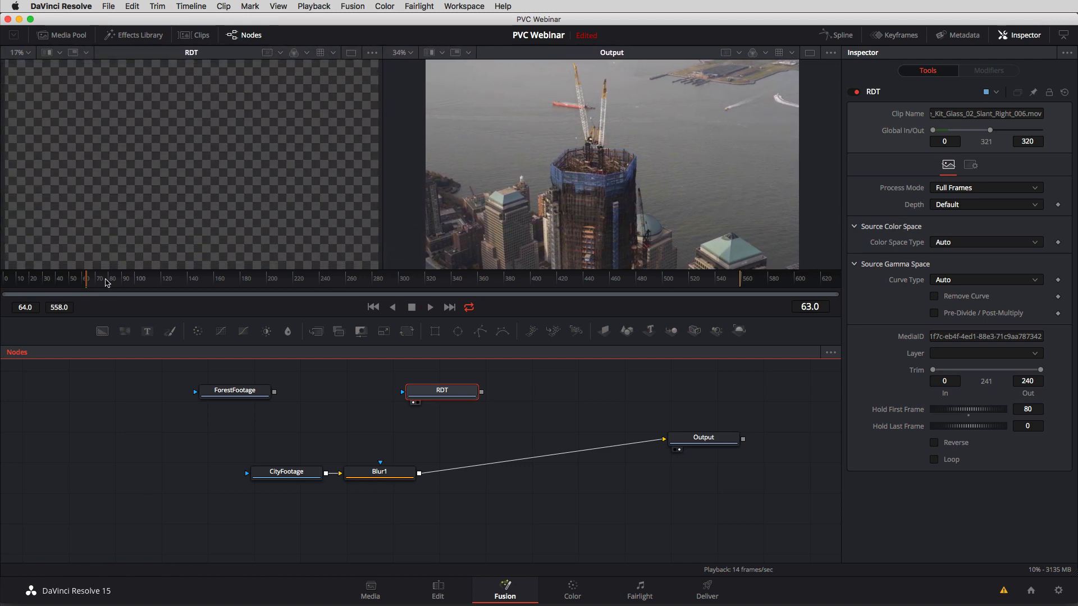
click(105, 281)
drag(105, 281, 187, 283)
click(372, 477)
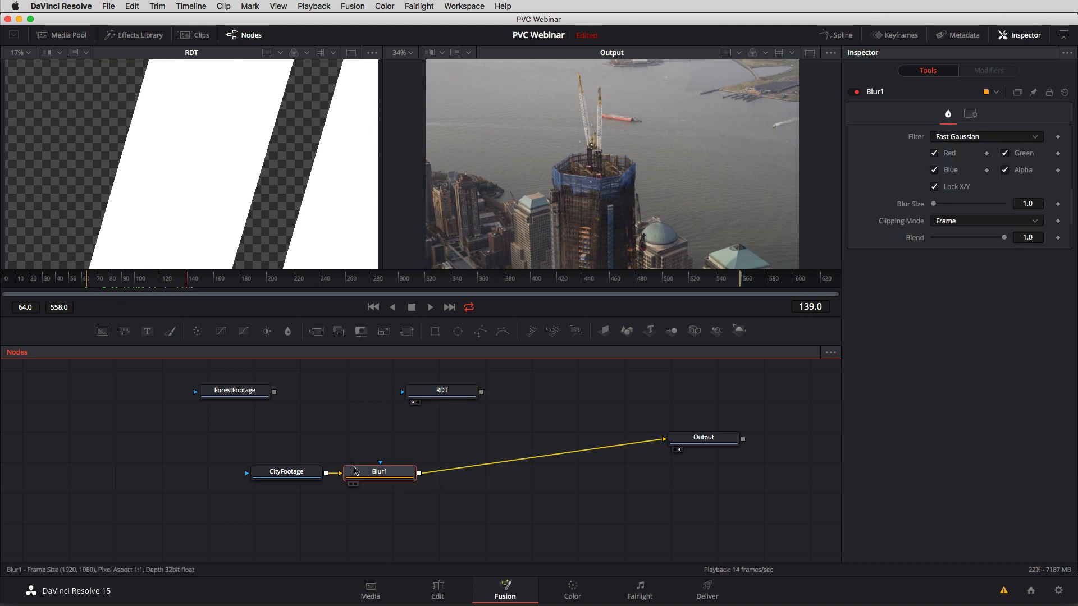
click(355, 484)
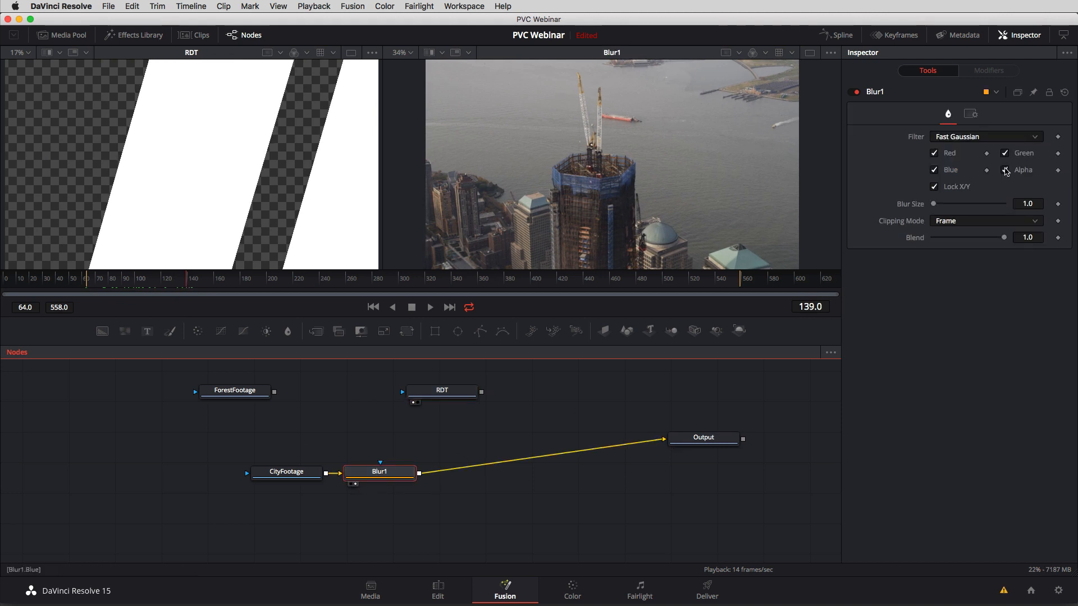
Set Blur1's Blur Size to 21.0, connect RDT to its effect mask input, and check the masked blur around frame 142.
drag(934, 204, 948, 204)
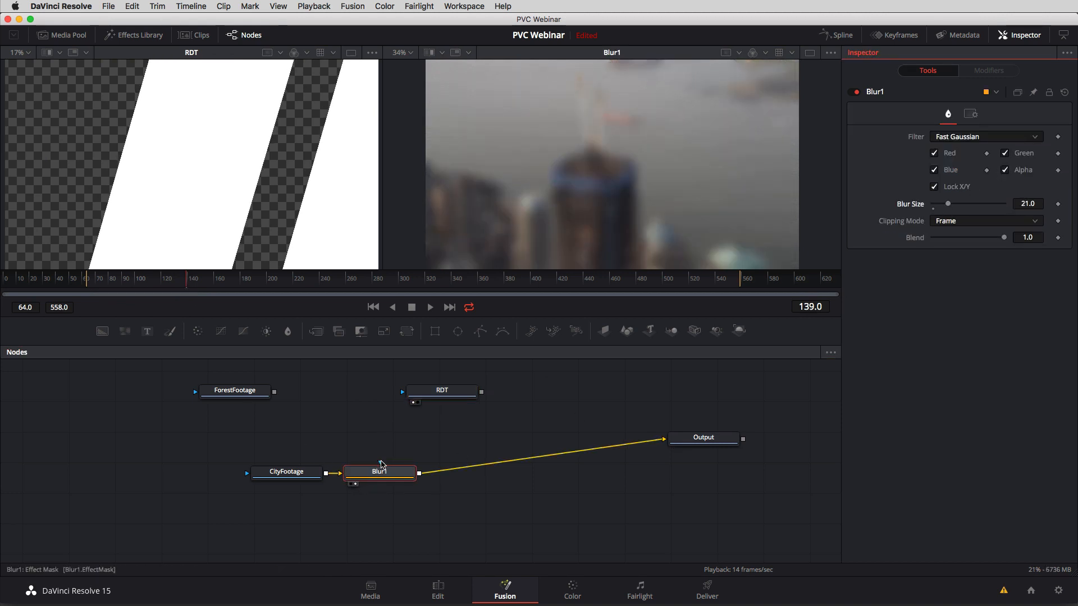
drag(381, 462, 422, 395)
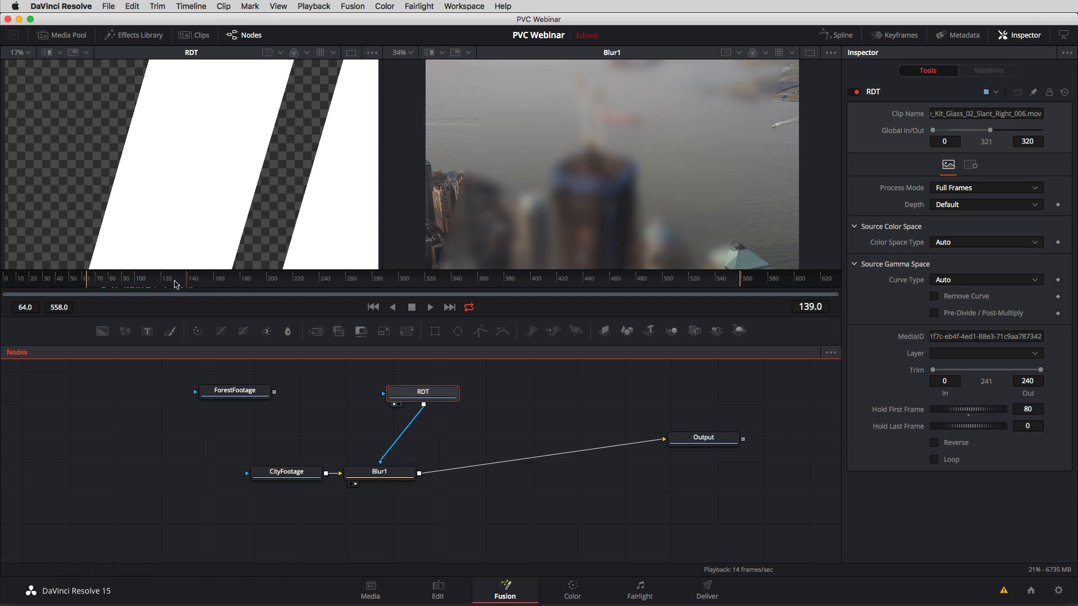
mouse_move(175, 285)
mouse_down()
mouse_move(165, 284)
mouse_move(231, 279)
mouse_move(191, 287)
mouse_up()
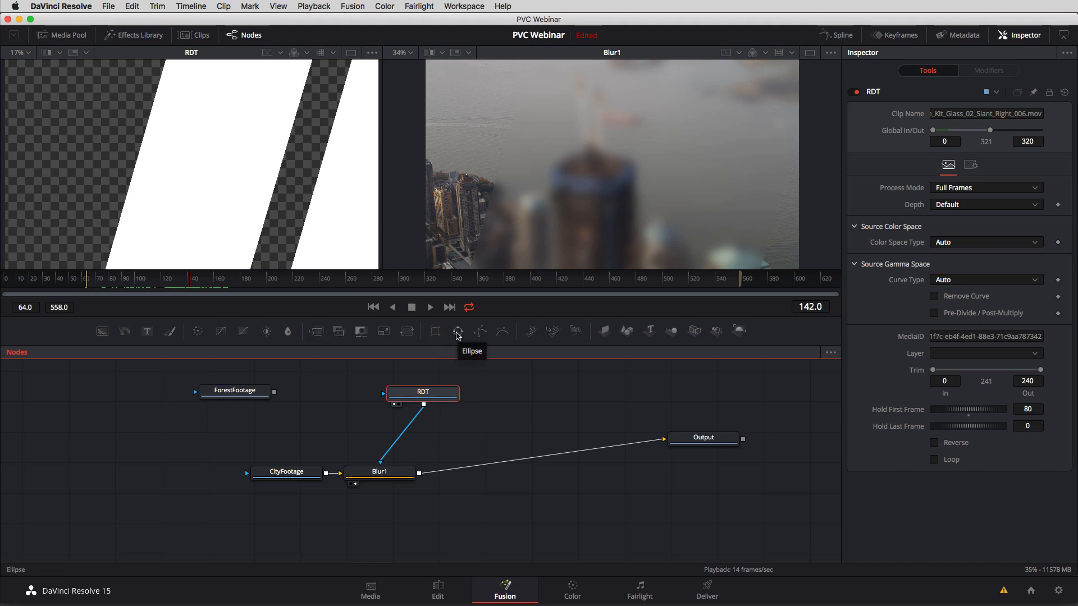
drag(424, 393, 398, 398)
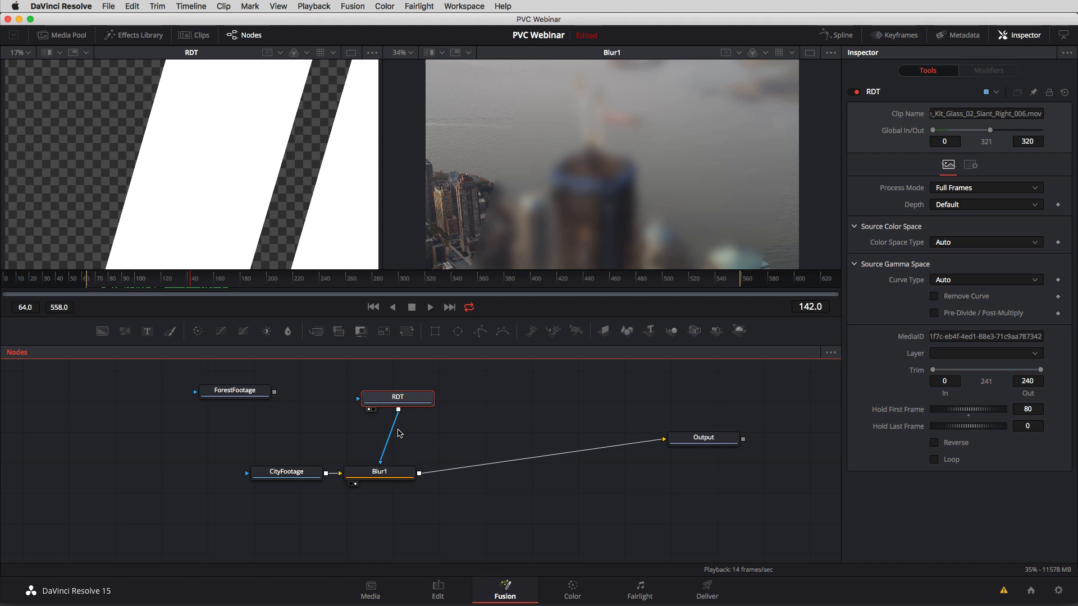
Disconnect RDT from the blur's mask, delete the Blur1 node, and disconnect CityFootage from Output.
drag(383, 455, 394, 433)
drag(390, 396, 333, 388)
drag(380, 473, 445, 470)
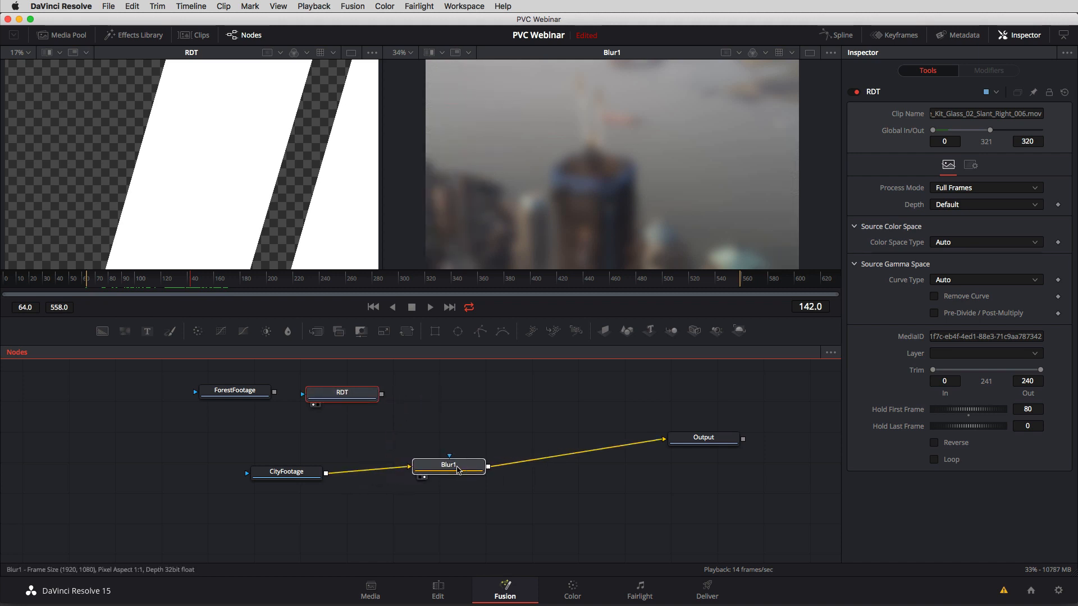
key(Delete)
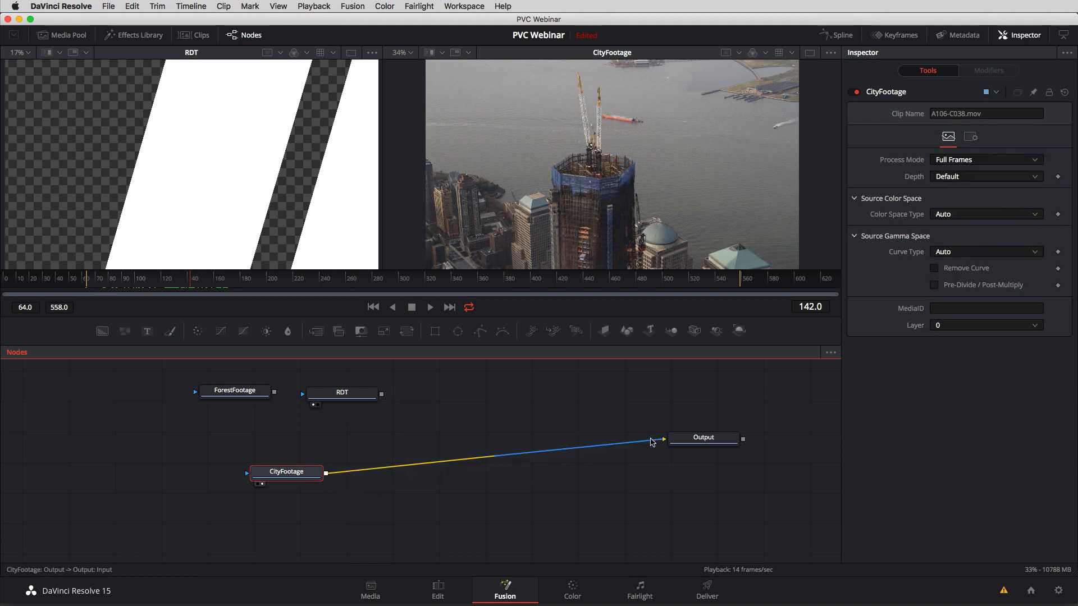
drag(660, 440, 360, 483)
drag(280, 478, 230, 486)
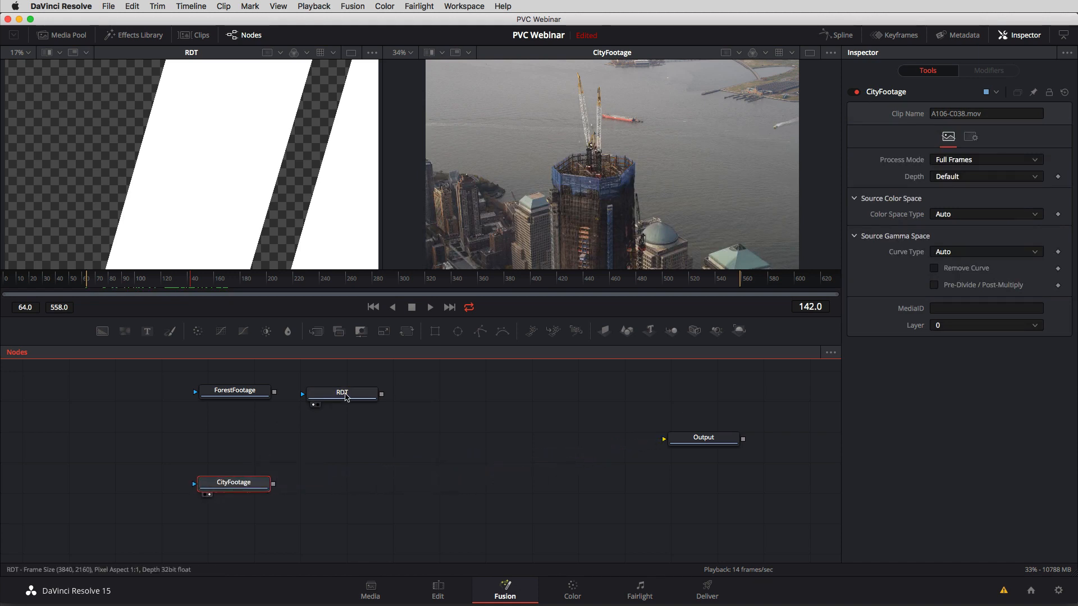
Show ForestFootage in the second viewer and arrange its node just below RDT, above CityFootage.
drag(344, 392, 369, 388)
drag(245, 396, 463, 419)
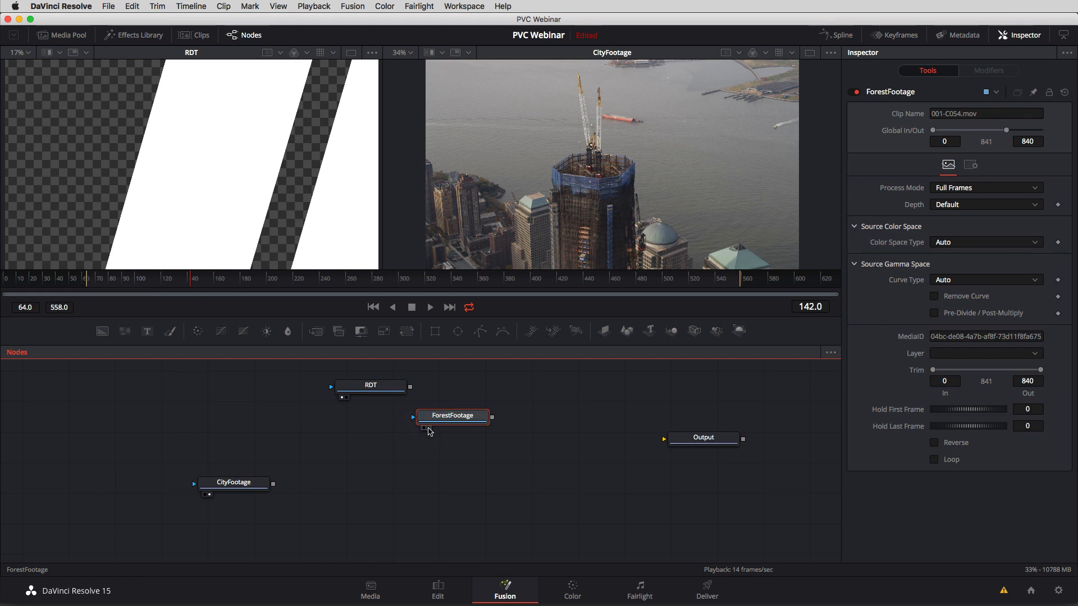
click(429, 429)
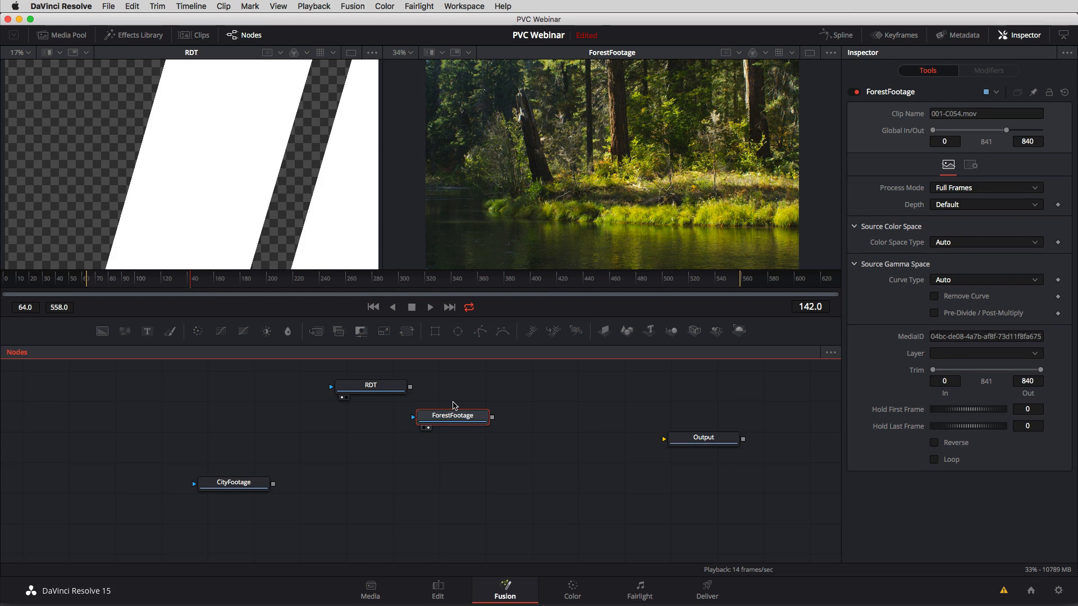
drag(453, 417, 341, 431)
drag(375, 386, 324, 388)
Add a Channel Booleans (Bol) node in the empty space between the footage nodes and Output.
click(428, 399)
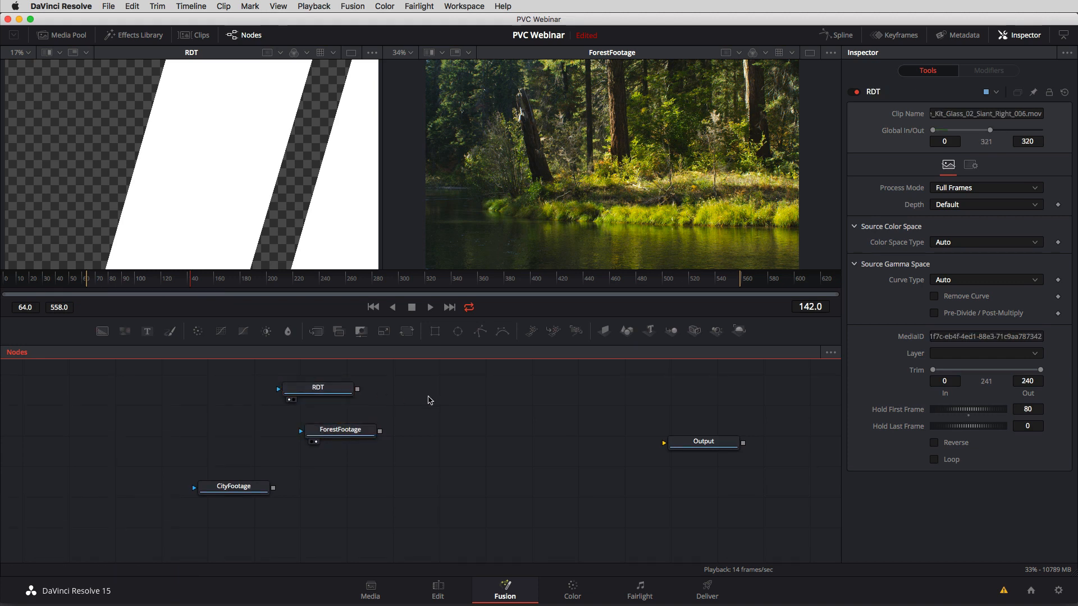
key(shift+space)
text(Merge)
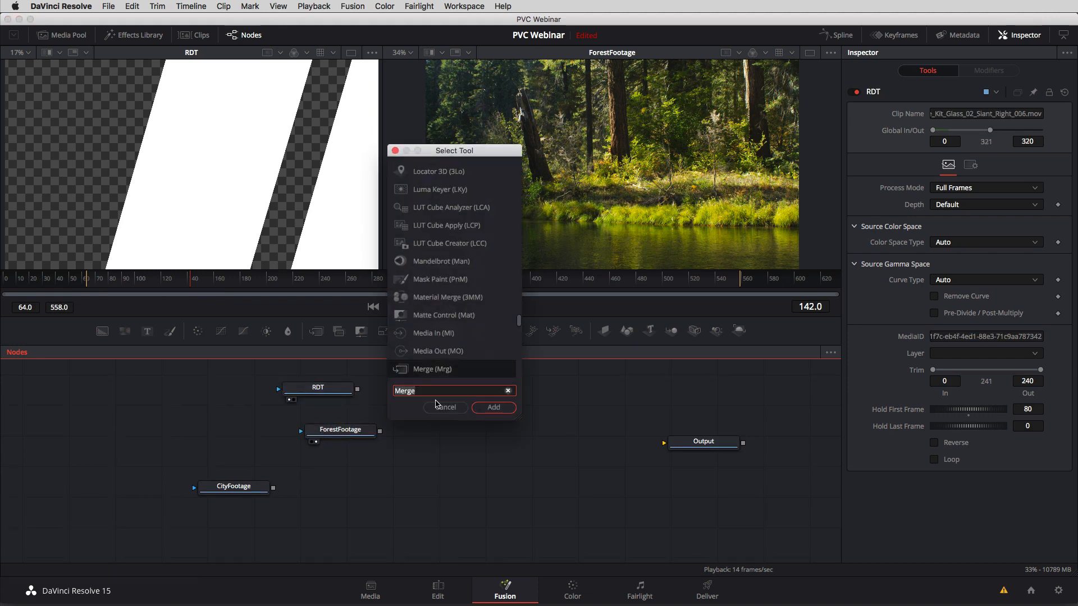
key(BackSpace)
key(BackSpace)
key(BackSpace)
key(BackSpace)
key(BackSpace)
text(CHan)
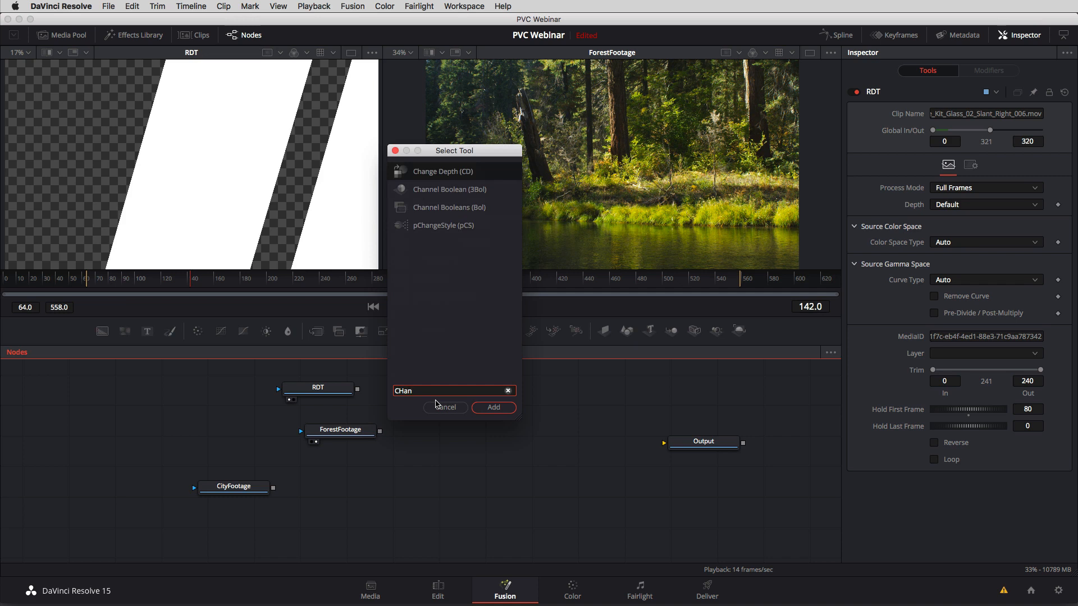
key(Down)
key(Down)
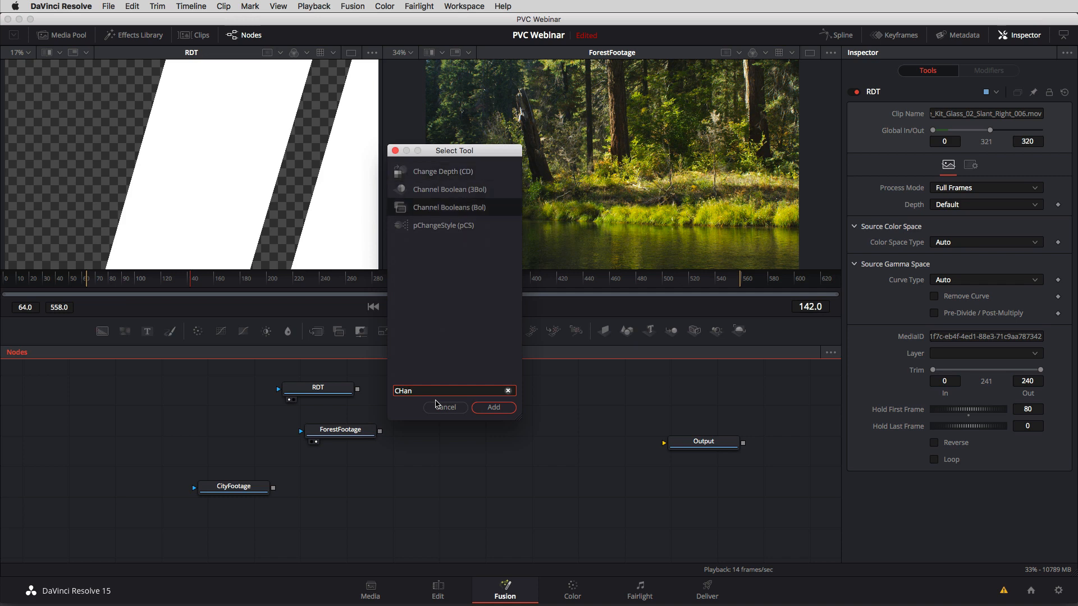
key(Return)
drag(437, 404, 466, 421)
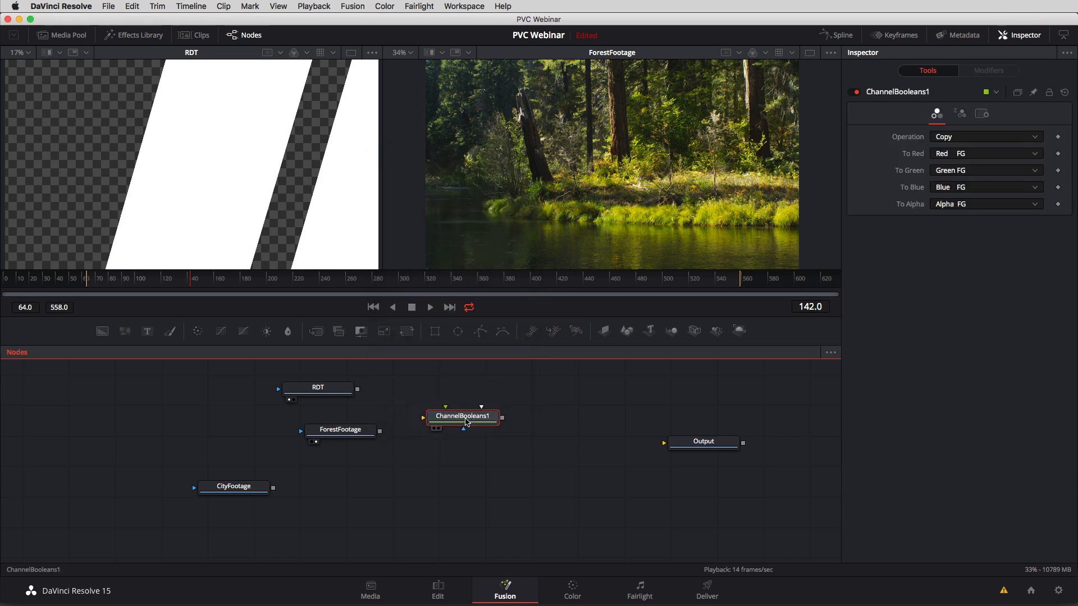
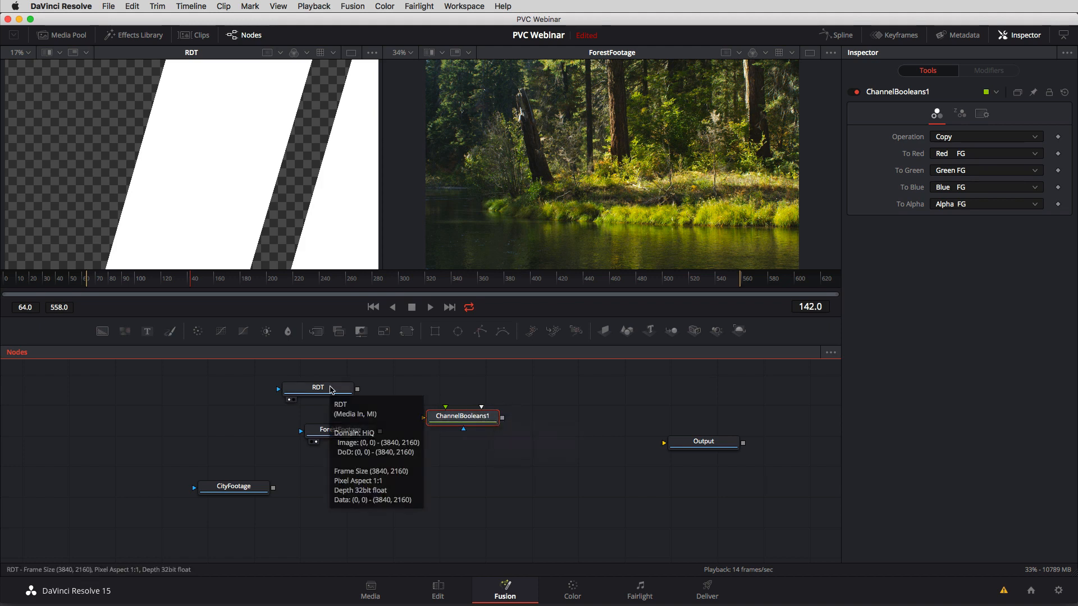
Try RDT on ChannelBooleans1's foreground input, shift the nodes to show the wire, and disconnect it again.
drag(330, 390, 363, 386)
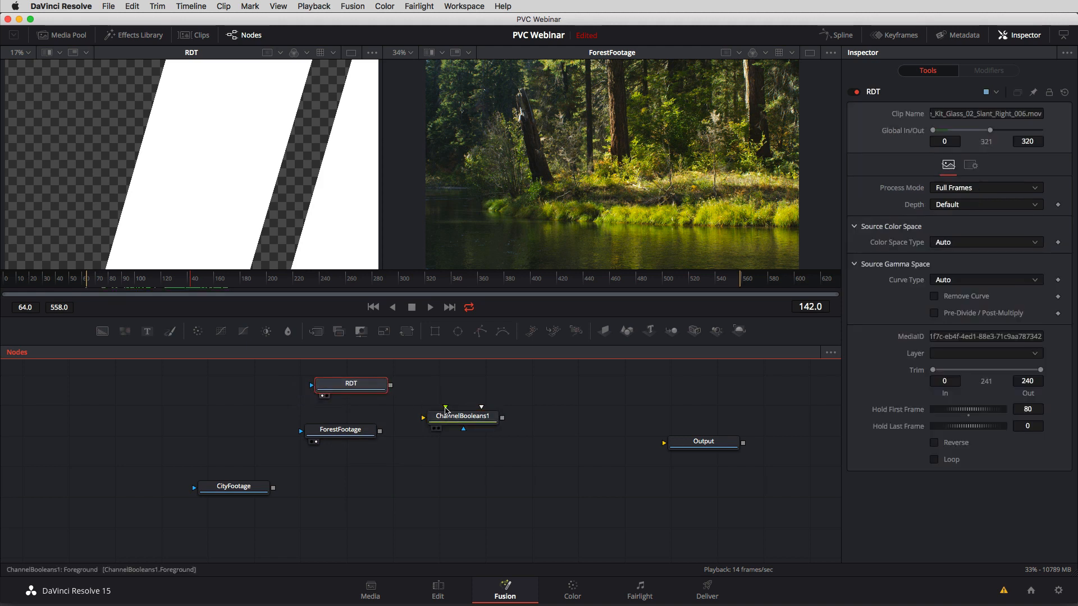
drag(445, 408, 391, 389)
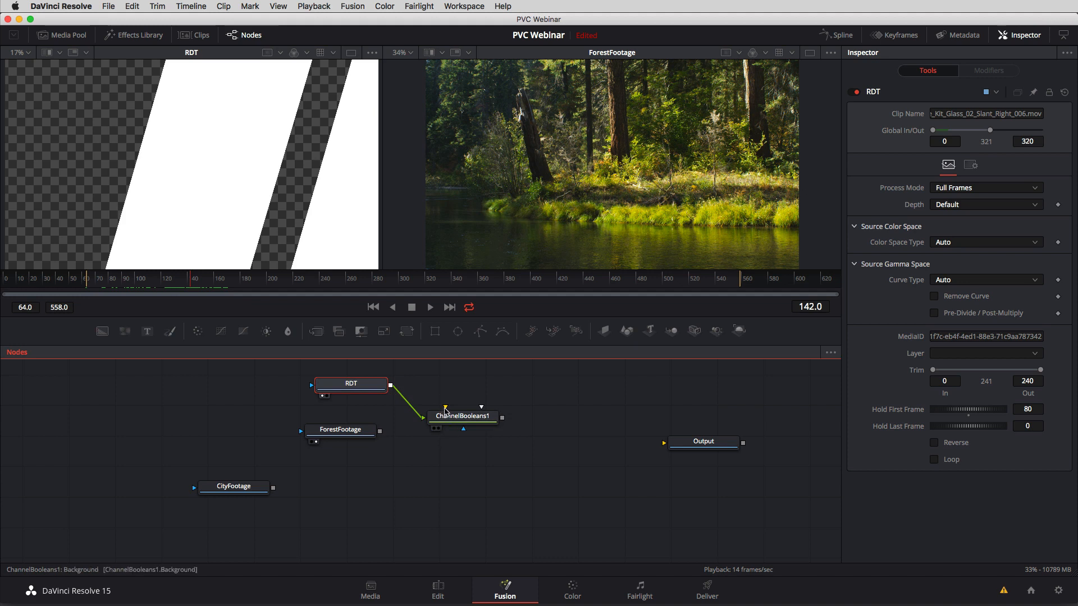
drag(337, 431, 298, 425)
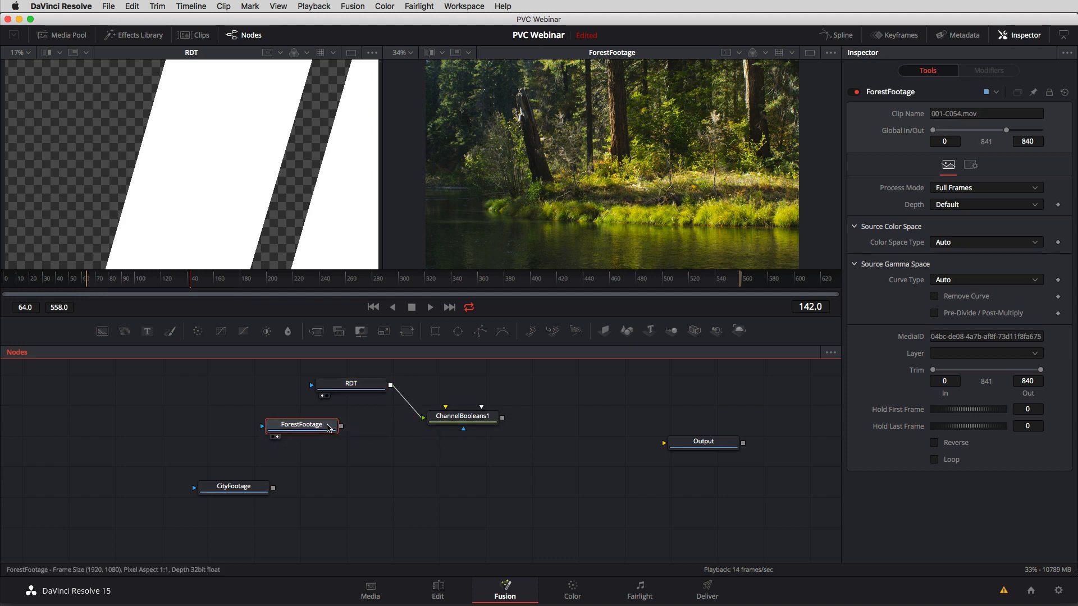
drag(456, 420, 481, 426)
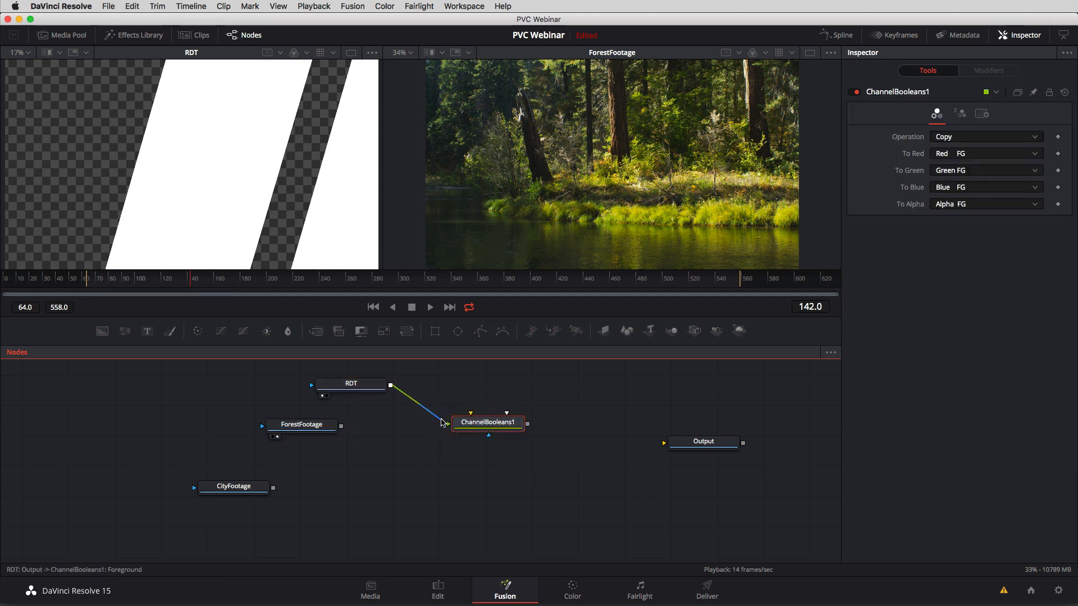
drag(421, 406, 426, 412)
Arrange the unconnected RDT and ForestFootage nodes one above the other, with ChannelBooleans1 clear of them.
drag(357, 384, 338, 381)
drag(304, 434, 339, 439)
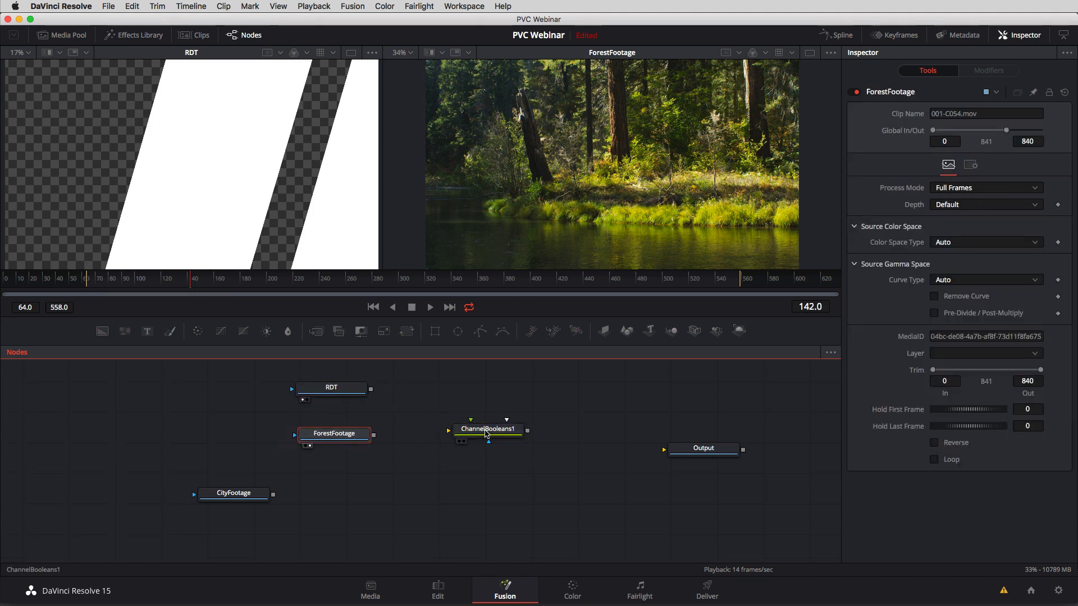
click(486, 434)
mouse_move(470, 423)
mouse_down()
mouse_move(394, 393)
mouse_move(456, 418)
mouse_up()
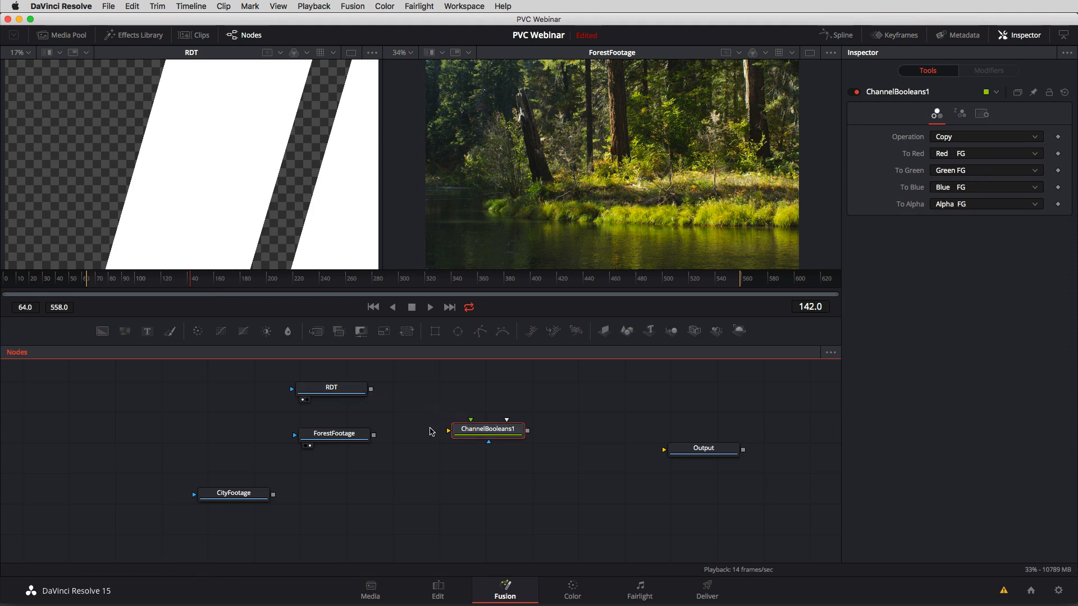
mouse_move(359, 436)
mouse_down()
mouse_move(334, 434)
mouse_move(448, 450)
mouse_move(513, 441)
mouse_move(350, 435)
mouse_up()
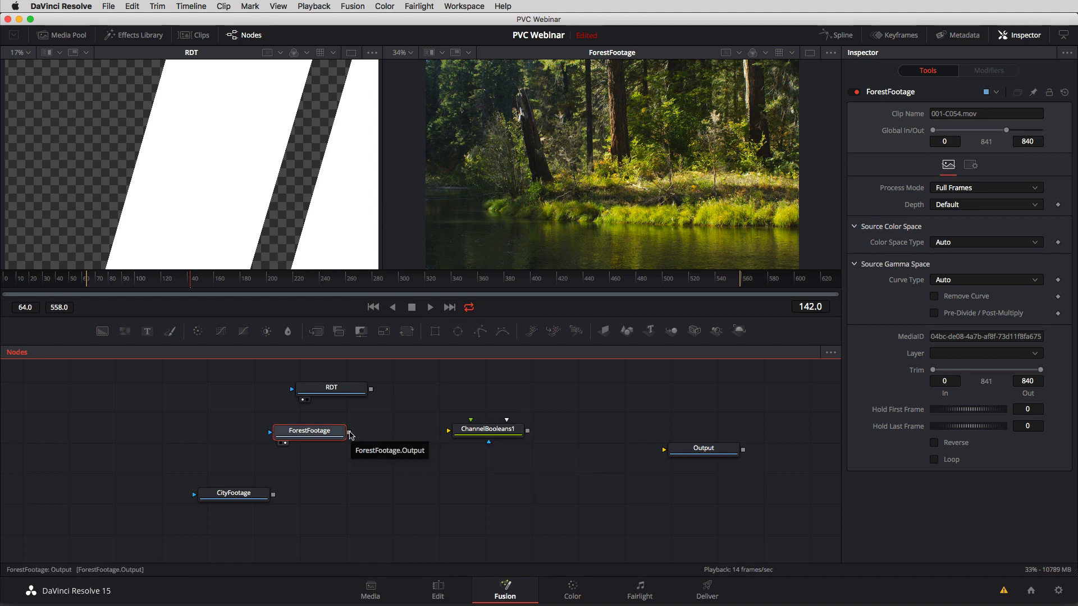
Try ForestFootage on ChannelBooleans1's effect mask and background inputs, moving the node around, and disconnect it again.
drag(349, 432, 490, 445)
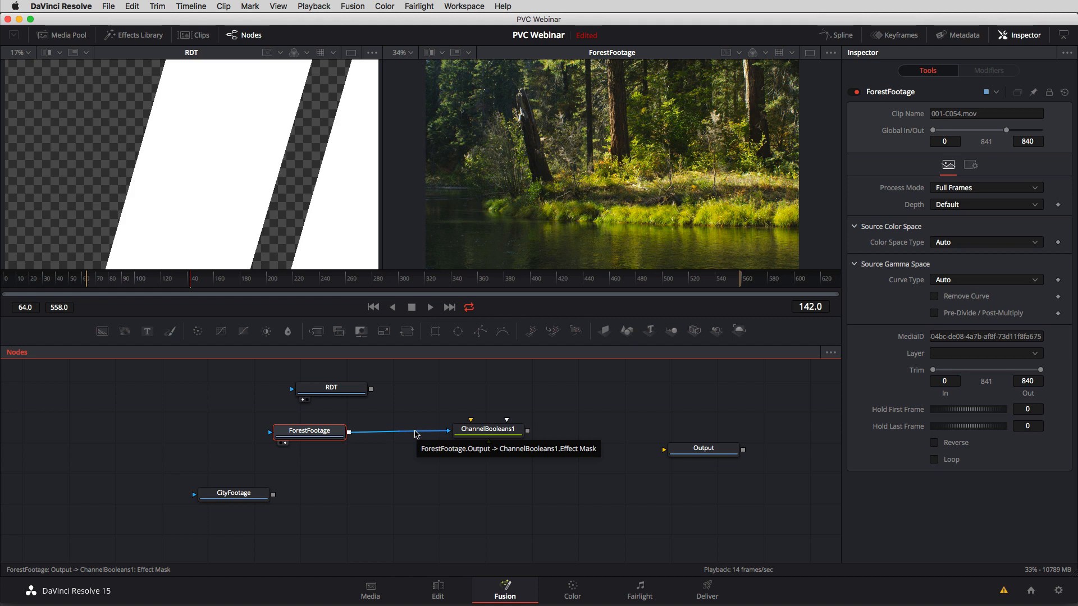
drag(309, 431, 342, 446)
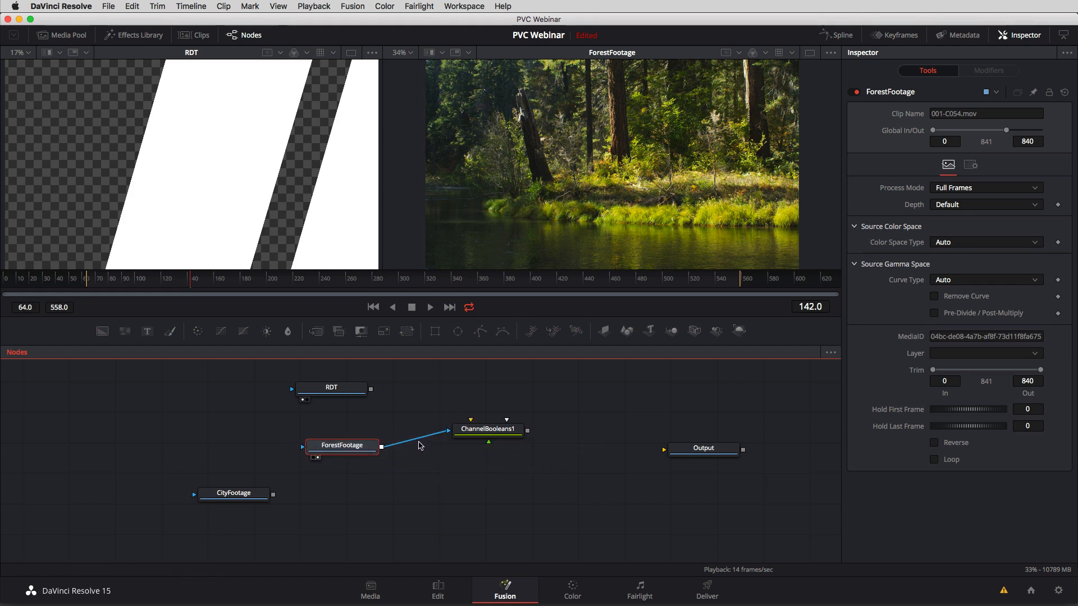
drag(420, 446, 483, 436)
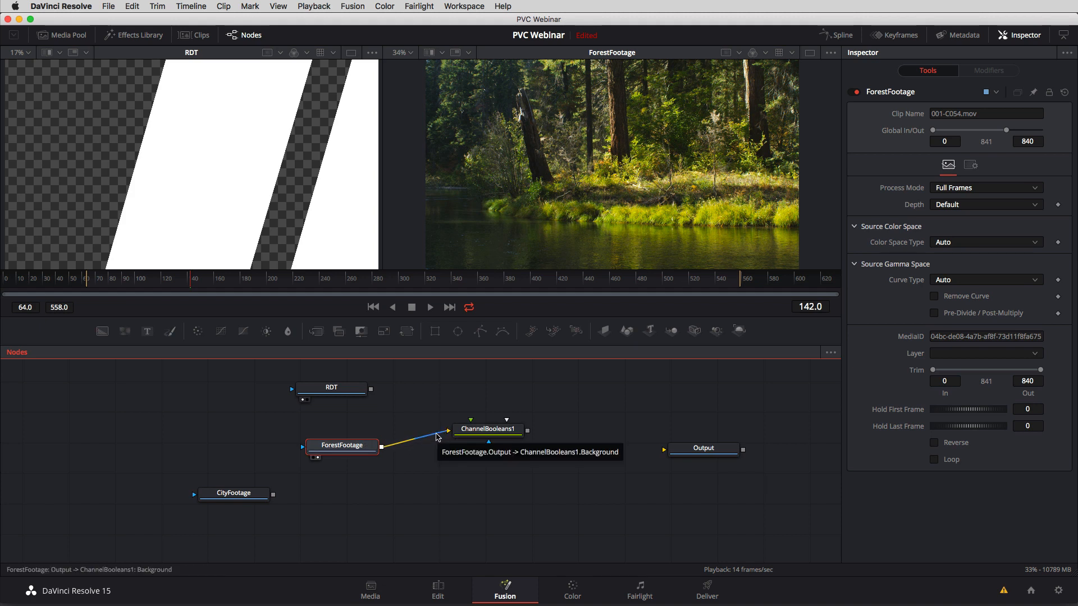
drag(358, 450, 490, 497)
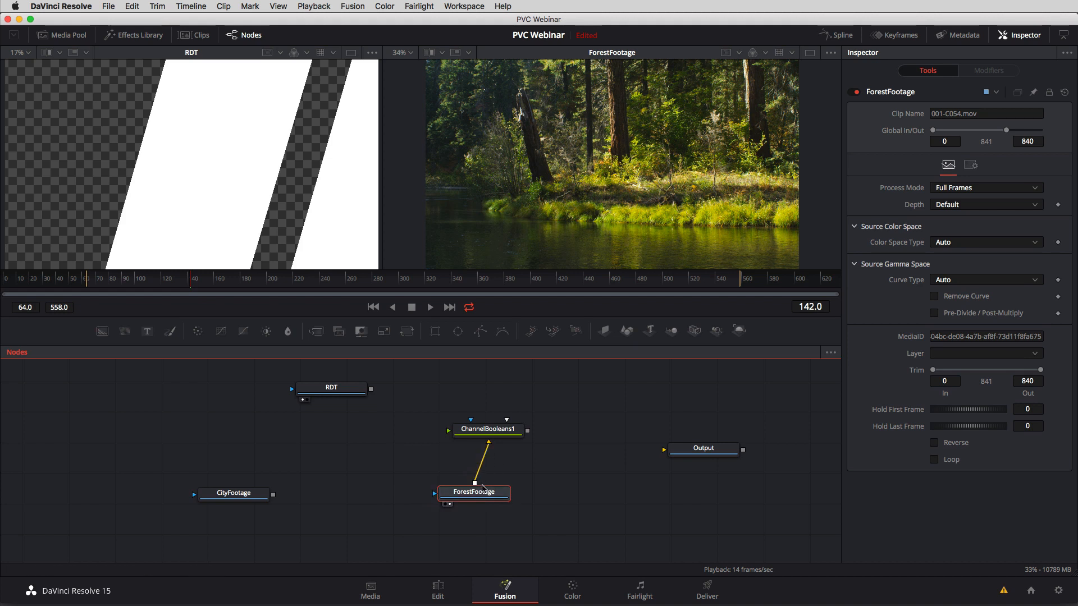
drag(484, 500, 310, 419)
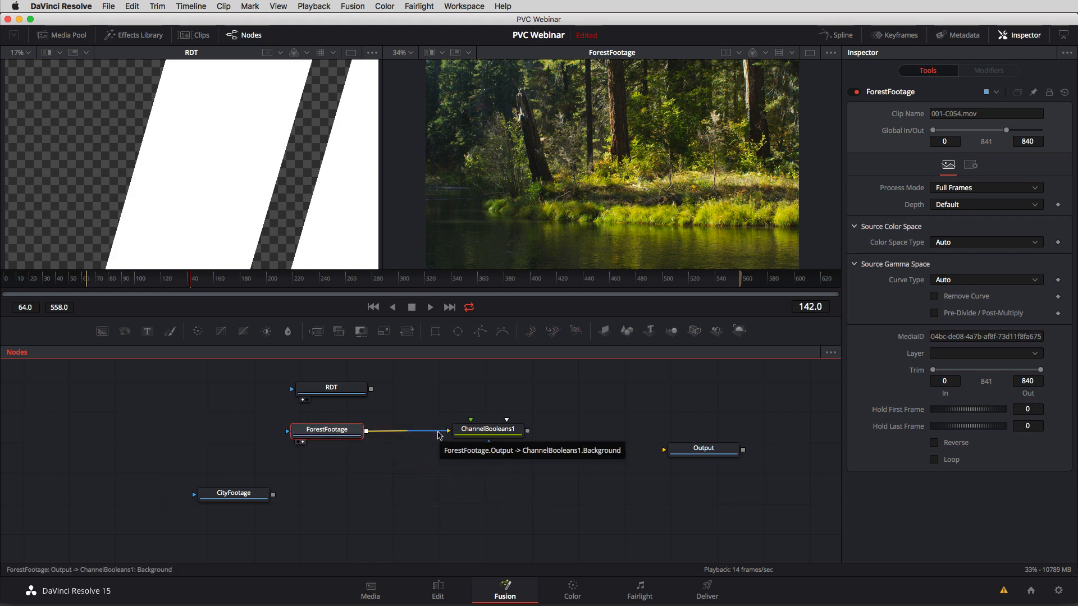
drag(439, 435, 425, 434)
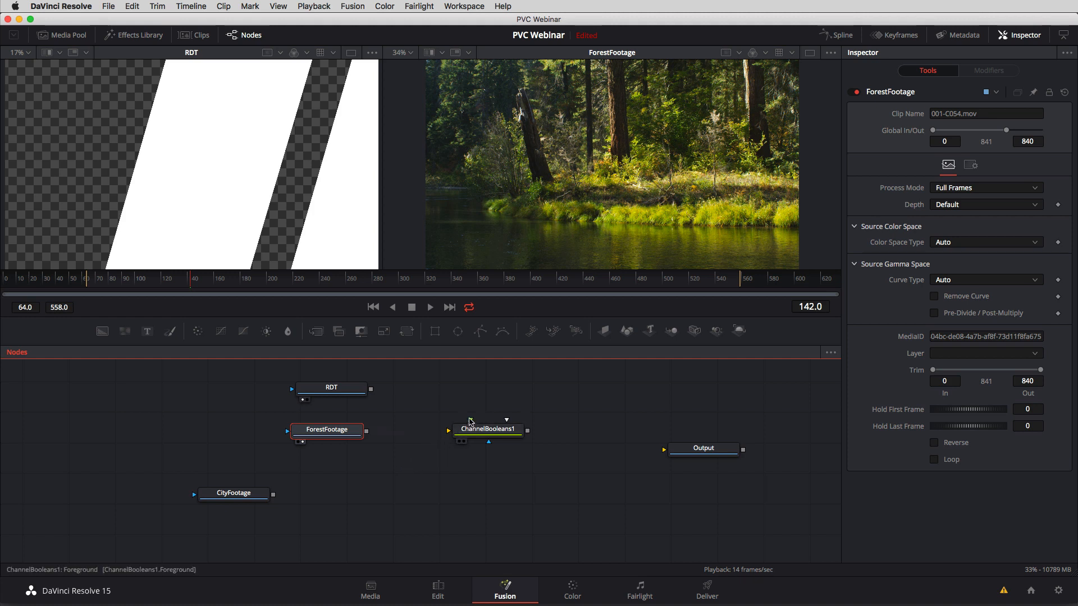
Try ForestFootage on ChannelBooleans1's foreground input and remove the connection.
drag(471, 421, 365, 438)
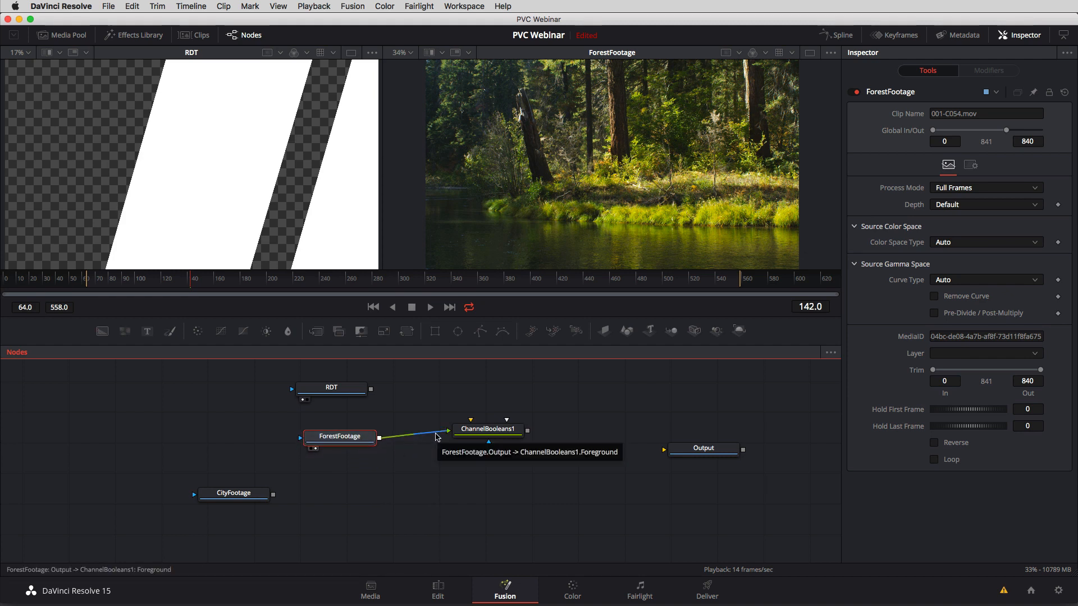
mouse_move(357, 436)
mouse_down()
mouse_move(454, 493)
mouse_move(542, 503)
mouse_move(607, 445)
mouse_move(598, 377)
mouse_move(490, 377)
mouse_move(377, 444)
mouse_move(472, 510)
mouse_move(598, 472)
mouse_move(596, 404)
mouse_move(446, 404)
mouse_move(449, 502)
mouse_move(575, 494)
mouse_move(538, 383)
mouse_move(407, 456)
mouse_move(514, 496)
mouse_move(347, 431)
mouse_up()
click(420, 432)
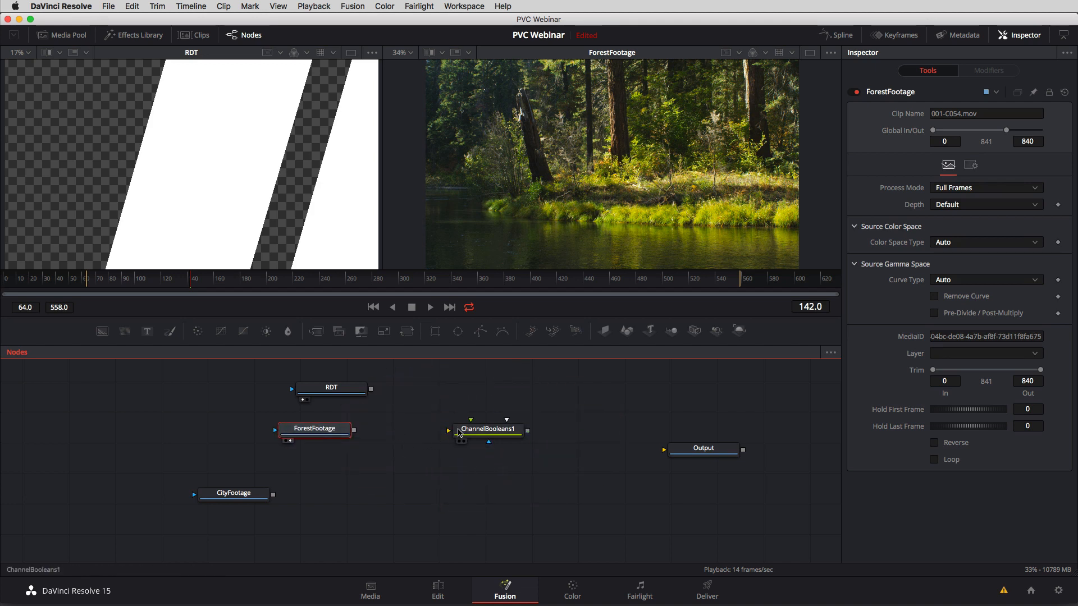
Connect RDT to ChannelBooleans1's foreground input and ForestFootage to its background input.
drag(492, 434, 505, 434)
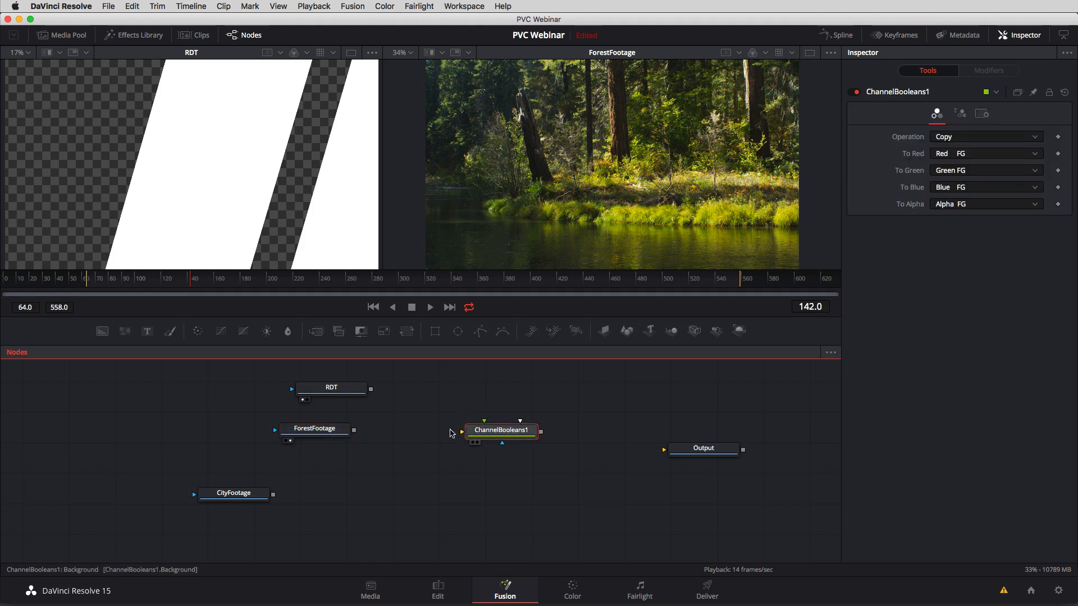
mouse_move(502, 435)
mouse_down()
mouse_move(350, 435)
mouse_move(438, 424)
mouse_move(369, 389)
mouse_move(269, 497)
mouse_move(360, 434)
mouse_move(359, 397)
mouse_move(275, 495)
mouse_move(368, 410)
mouse_up()
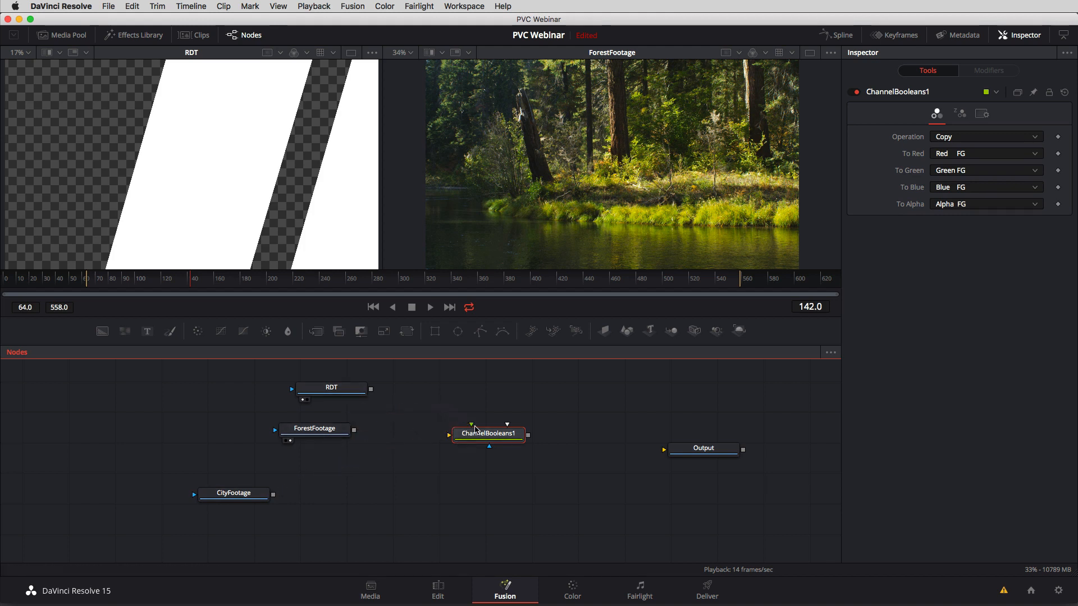
drag(471, 426, 371, 389)
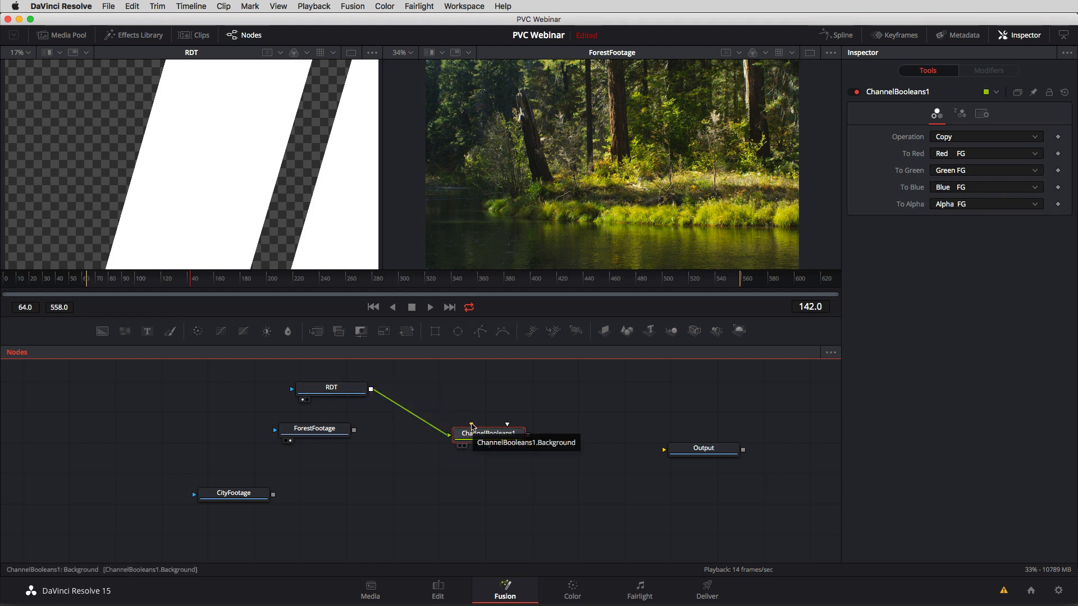
drag(471, 425, 354, 431)
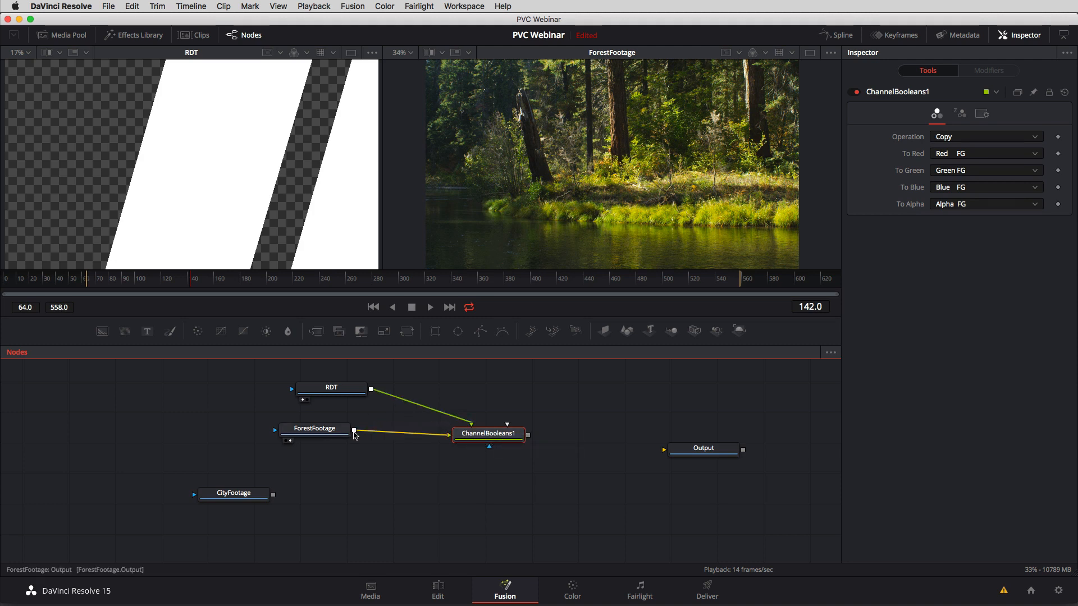
Move ChannelBooleans1 slightly up, show it in the second viewer, and check the result at frame 126.
drag(473, 439, 503, 411)
click(477, 443)
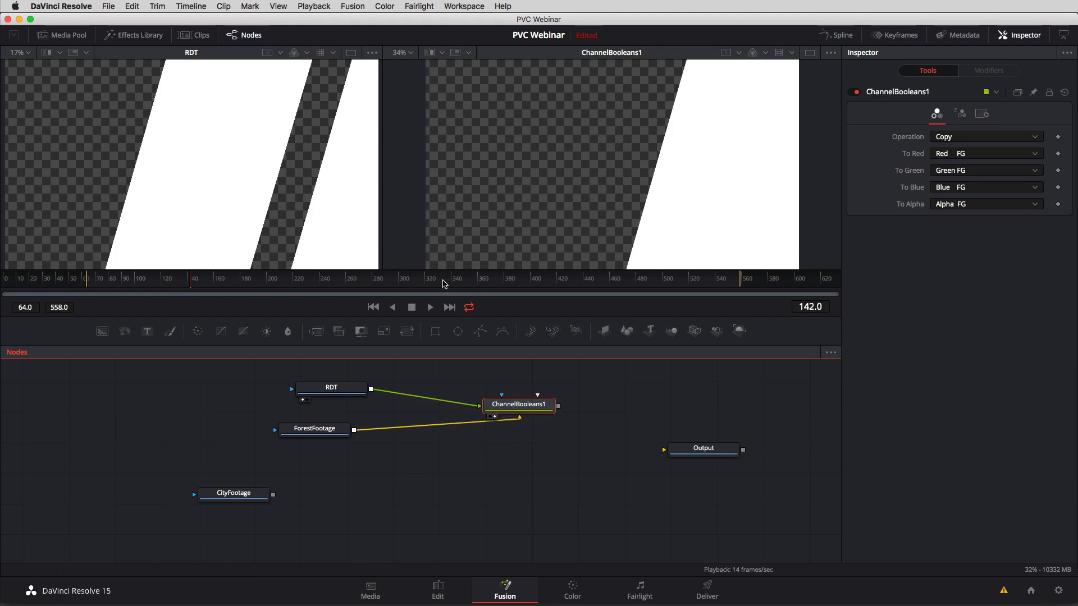
drag(181, 286, 170, 285)
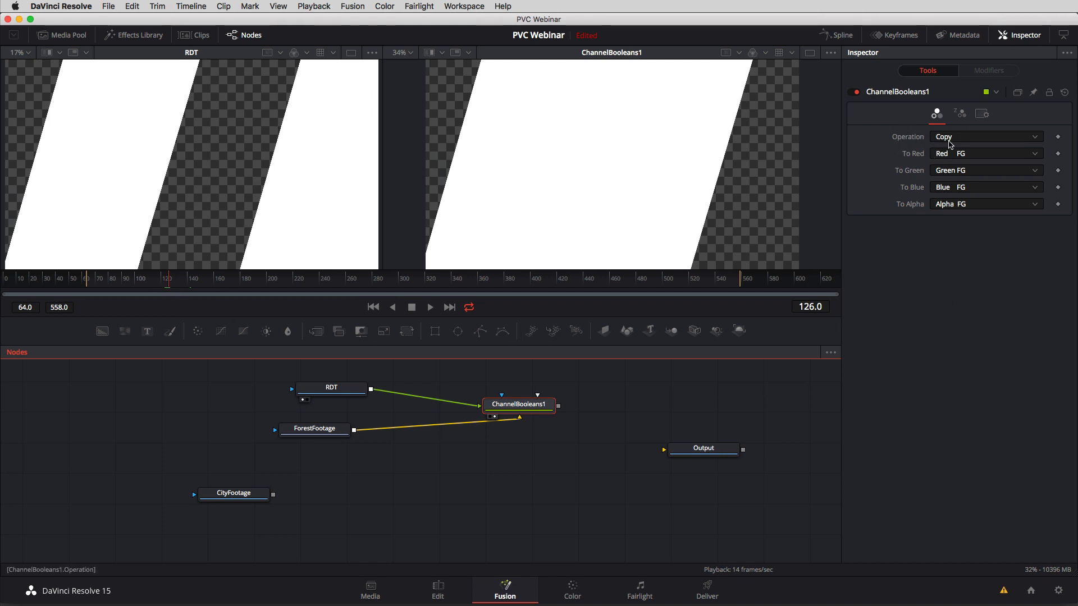
Set ChannelBooleans1's Operation to Multiply, place ForestFootage below it, and check the matte around frame 89.
click(954, 138)
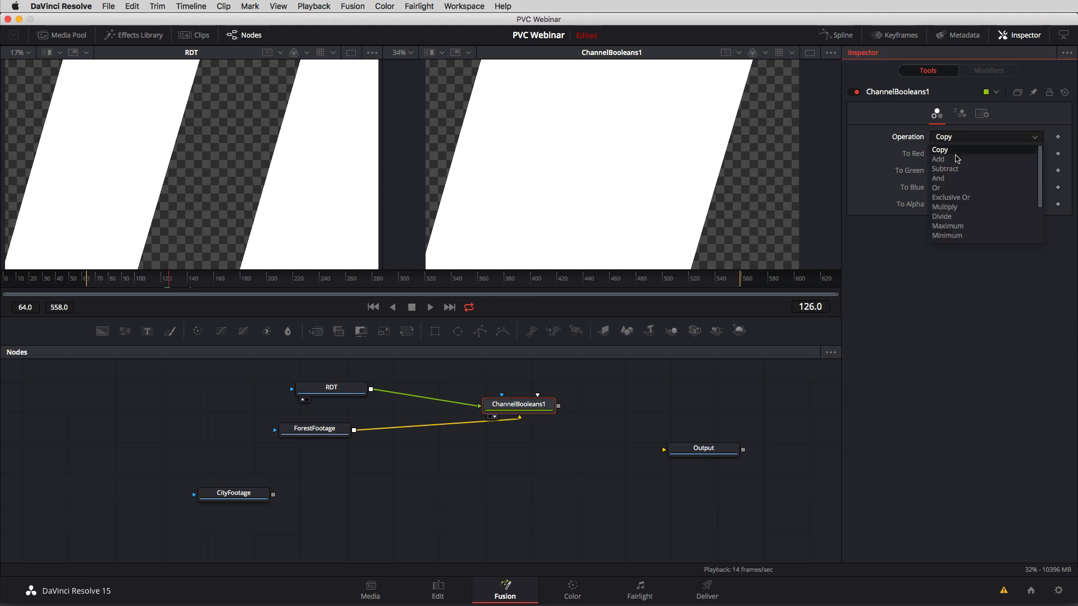
click(954, 207)
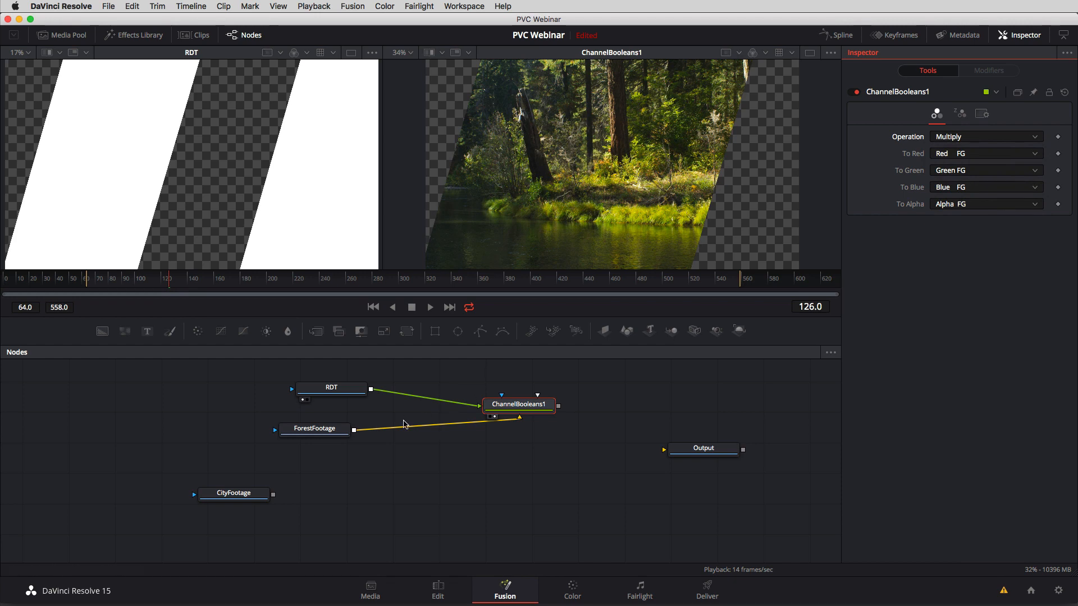
drag(338, 430, 468, 469)
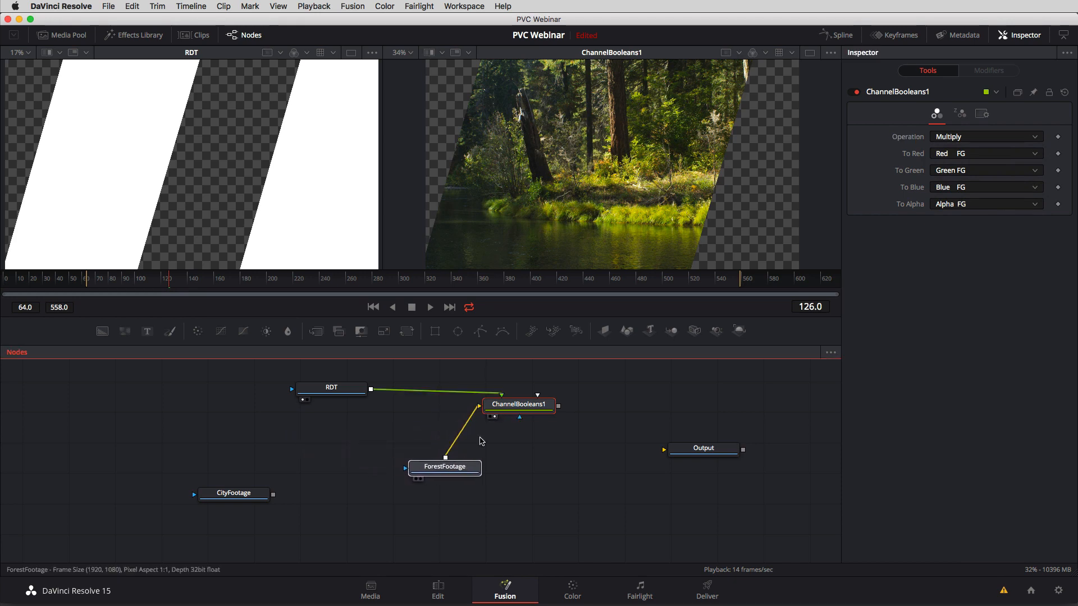
drag(166, 282, 123, 288)
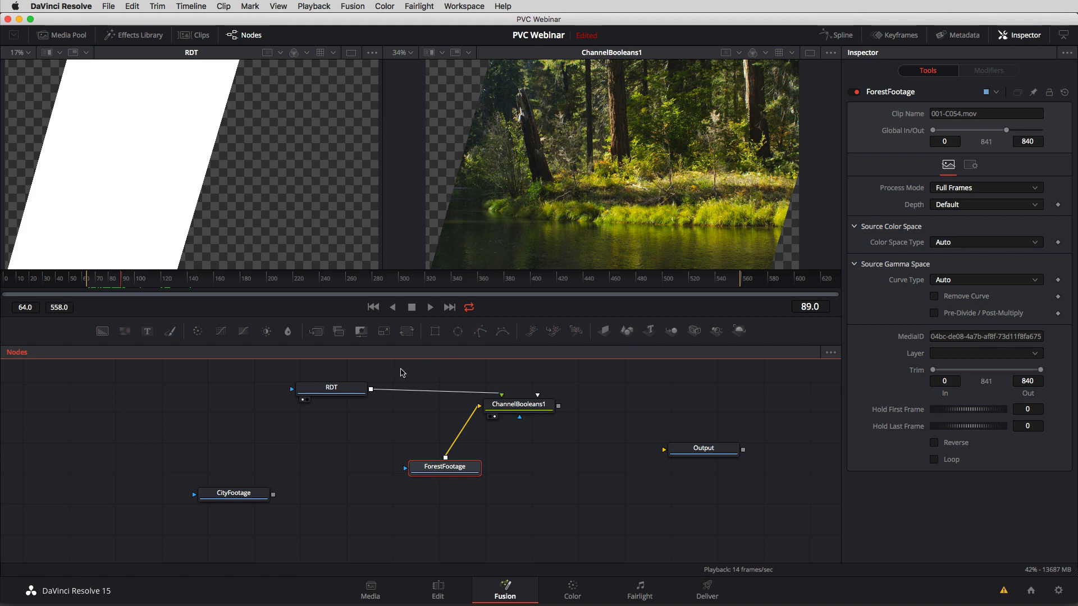
Insert a Transform node between RDT and ChannelBooleans1 and space the nodes apart.
drag(337, 388, 315, 388)
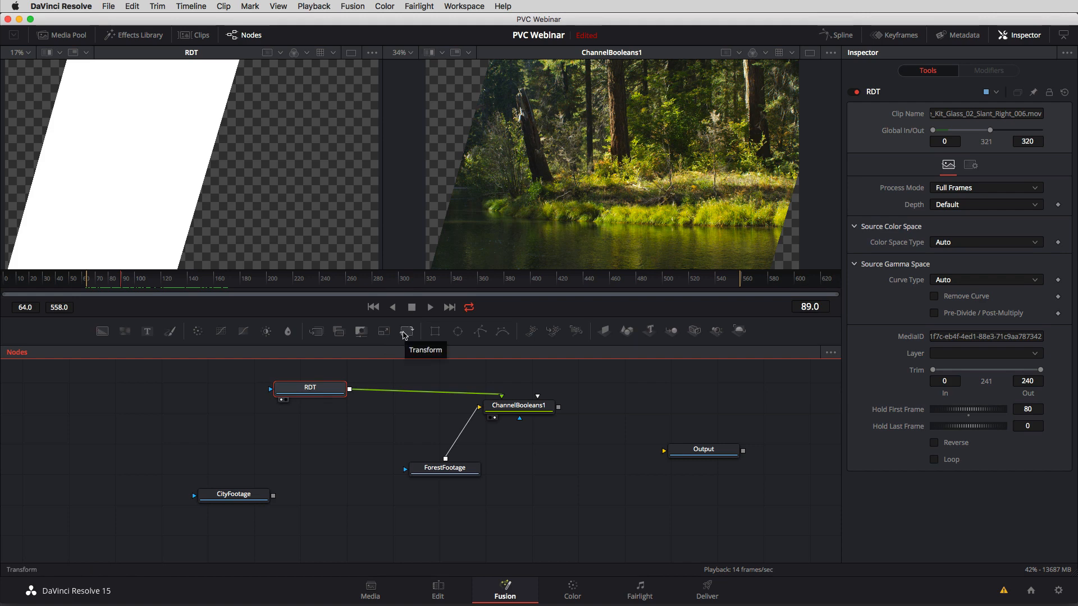
click(405, 333)
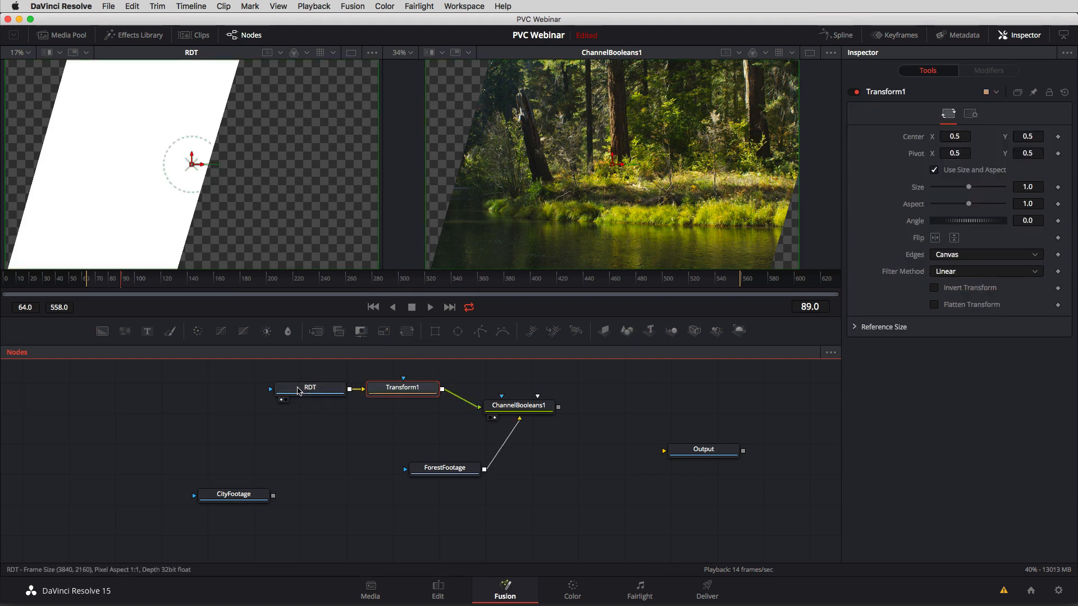
drag(298, 391, 280, 391)
drag(401, 389, 391, 392)
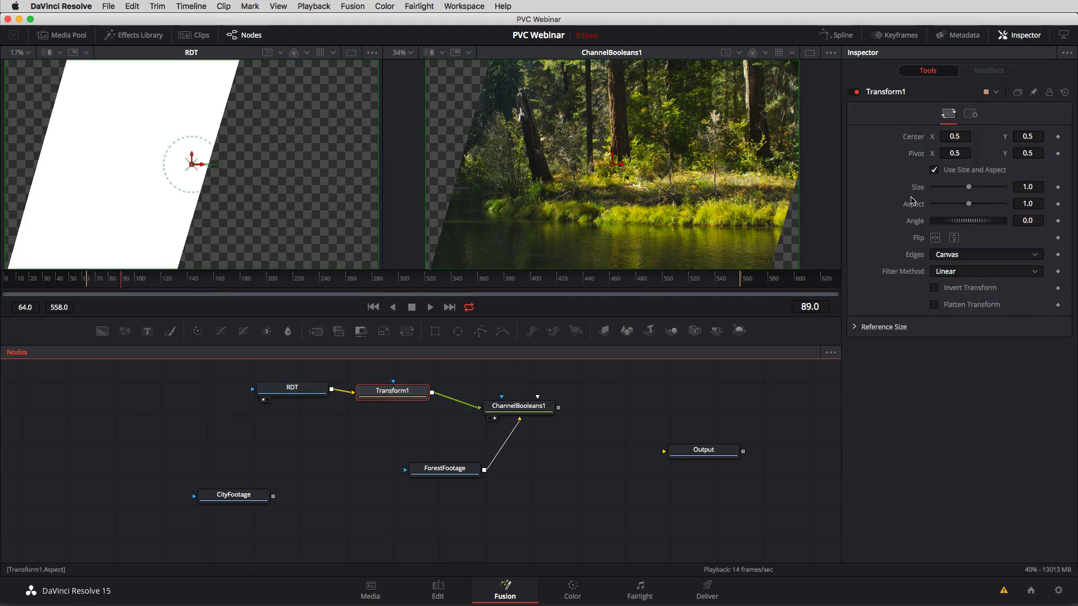
Reduce Transform1's Size to 0.44, move its Center to about X 0.338, Y 0.243, and check frame 124.
drag(971, 190, 951, 196)
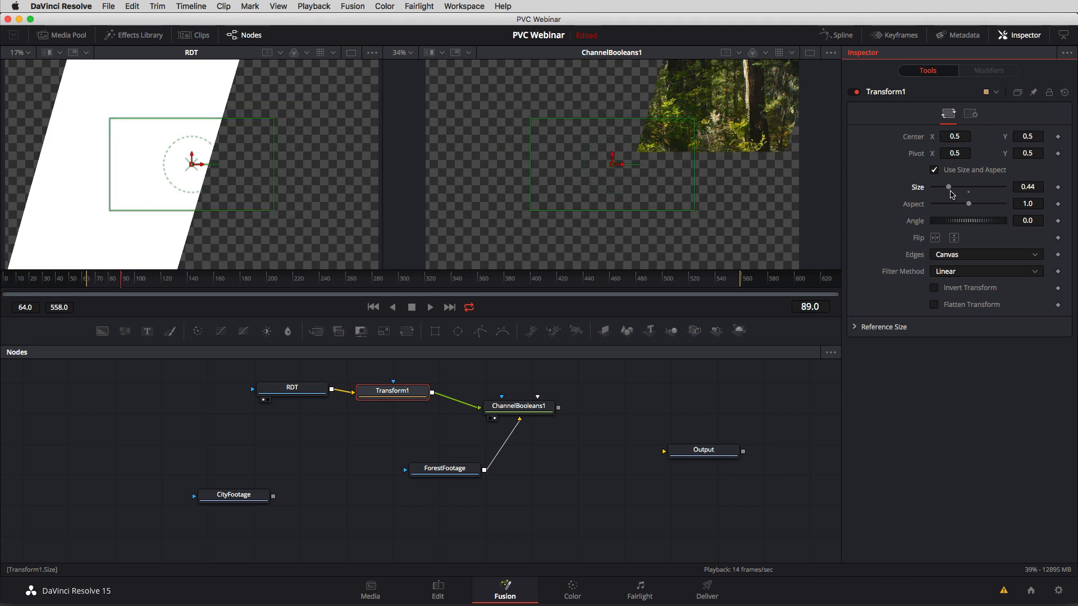
drag(191, 164, 132, 218)
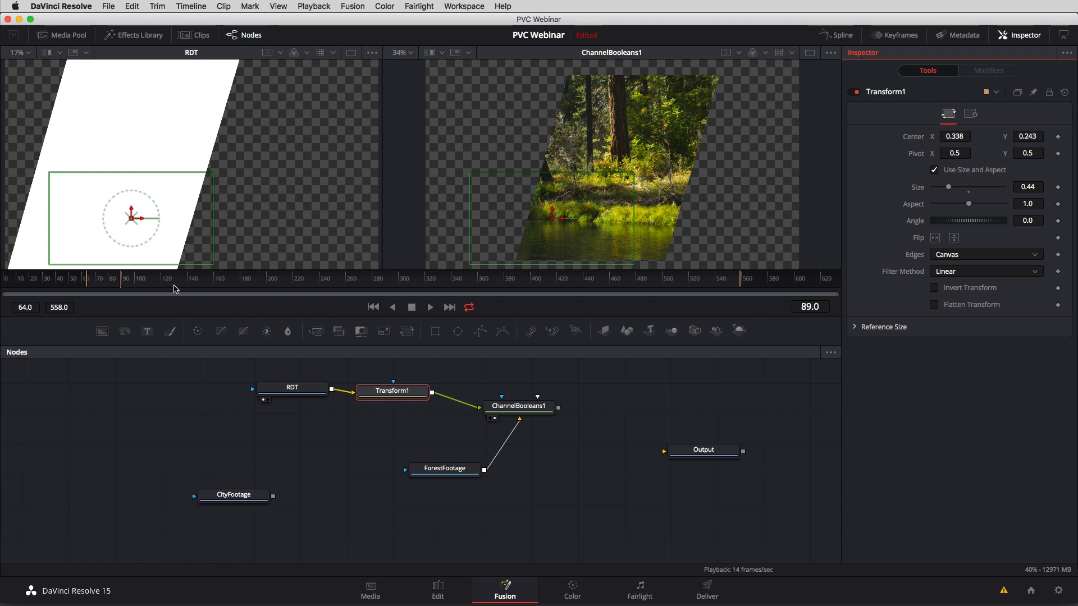
drag(134, 284, 167, 281)
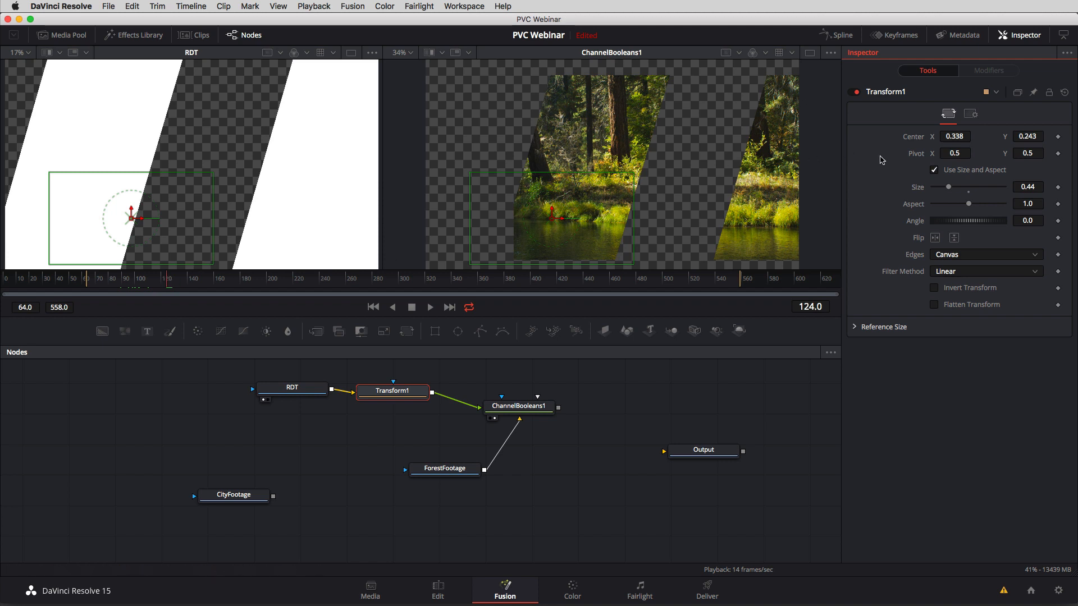
Set Transform1's Center X to 0.251 and Size to 0.5, check frame 154, and nudge ChannelBooleans1 closer.
drag(945, 136, 897, 136)
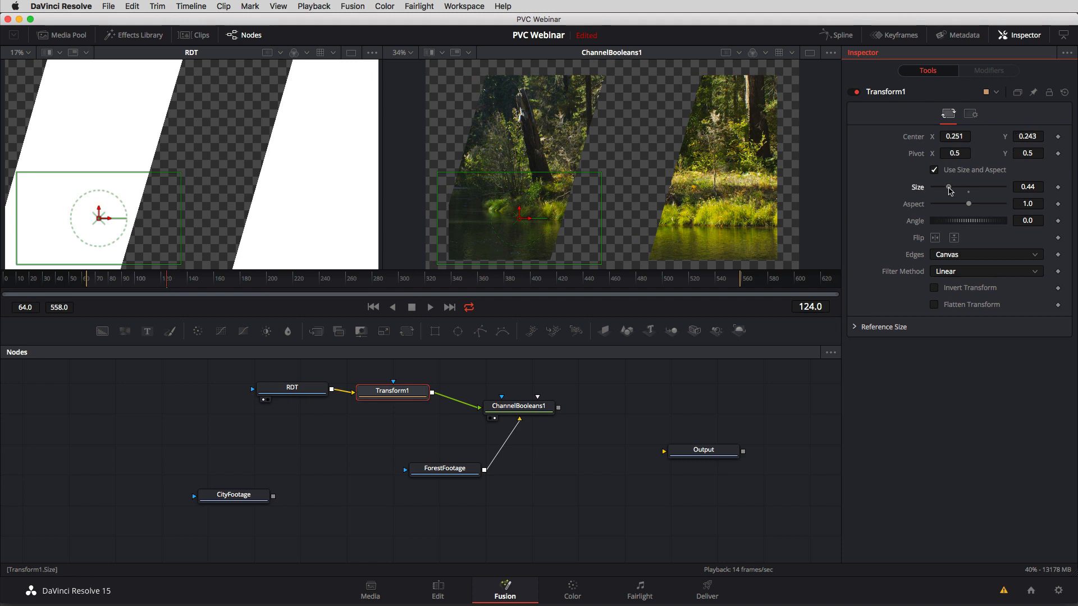
drag(949, 187, 952, 190)
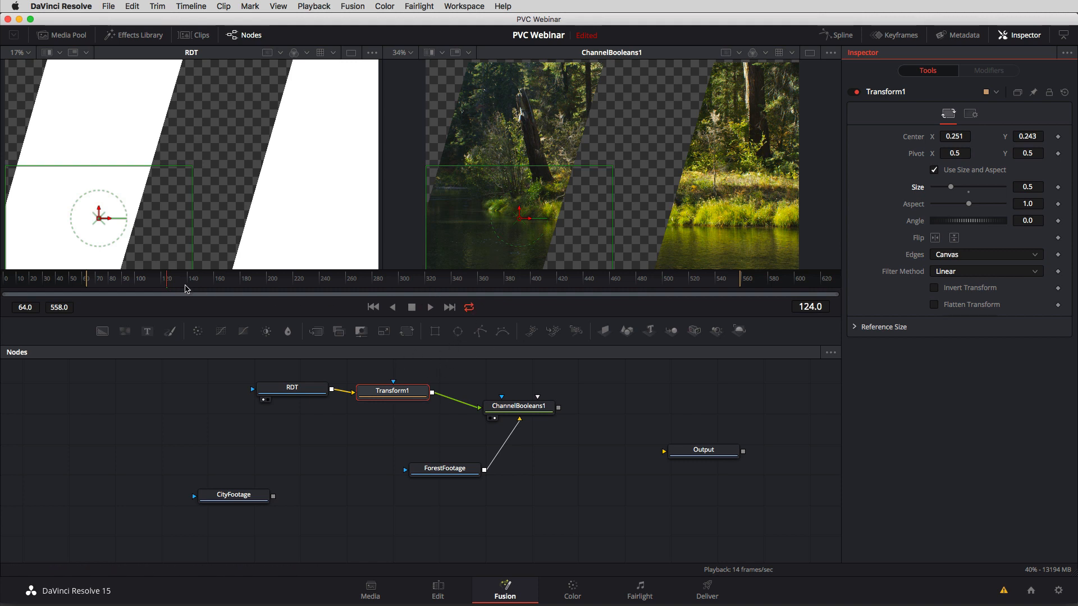
drag(181, 282, 206, 281)
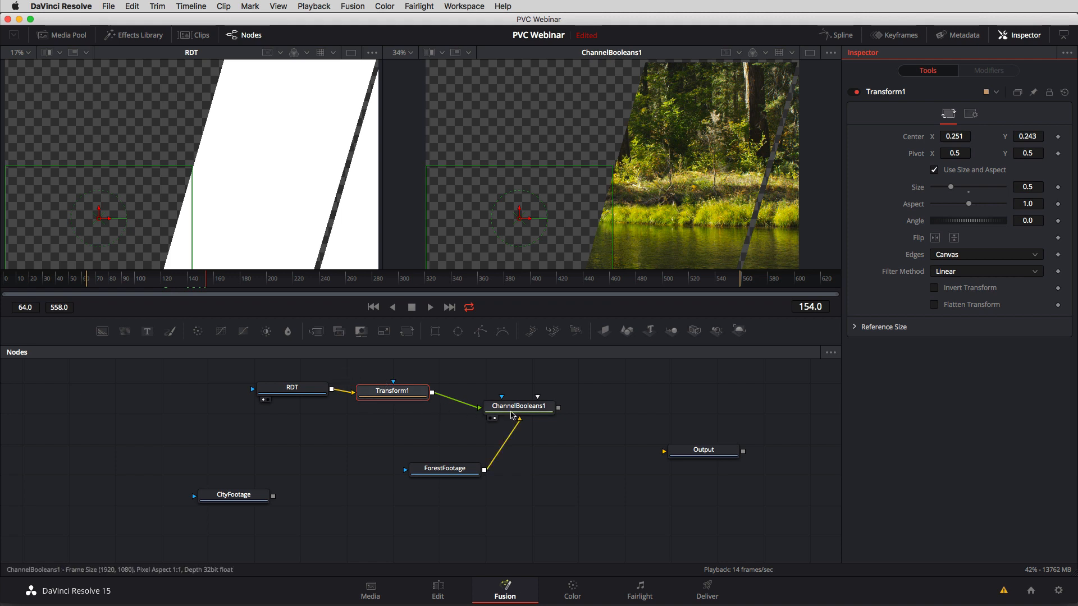
drag(520, 412, 512, 409)
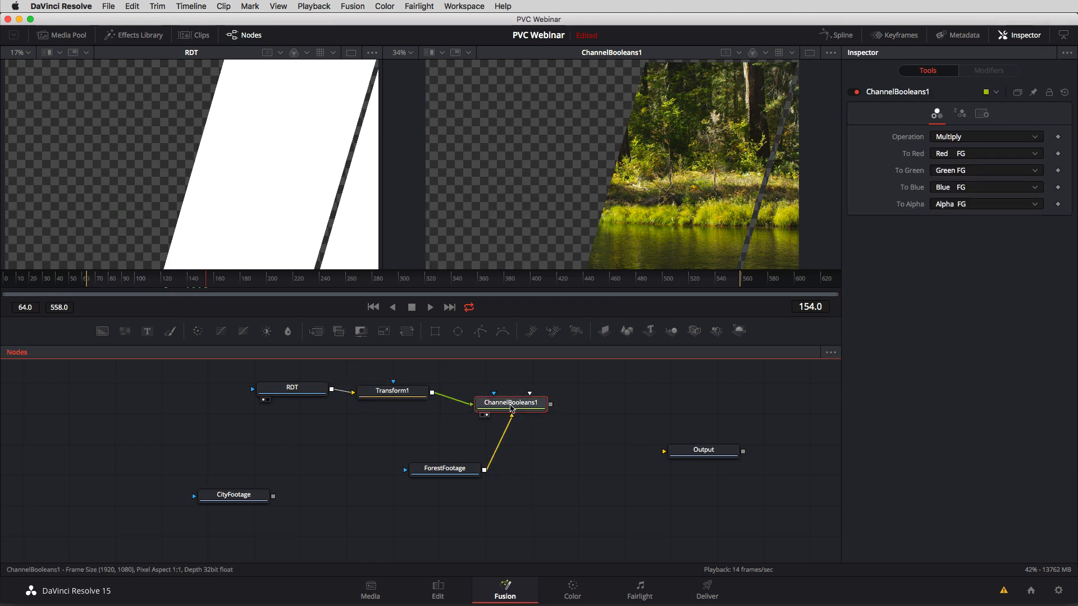
Place ForestFootage below RDT and add a Merge node, positioned below ChannelBooleans1 on the way to Output.
drag(452, 475, 349, 433)
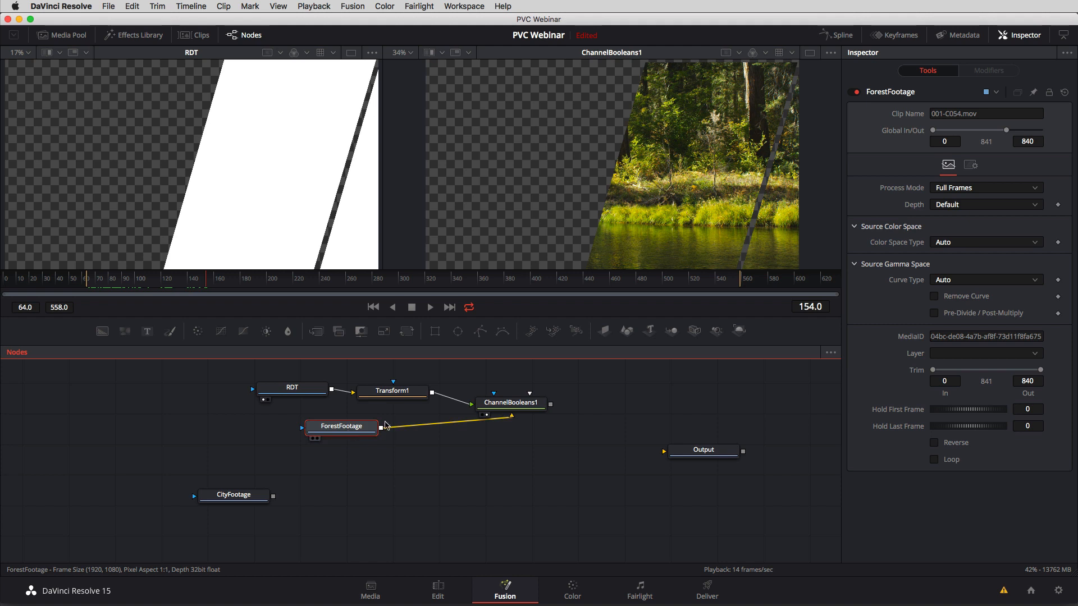
click(530, 404)
key(shift+space)
text(CHan)
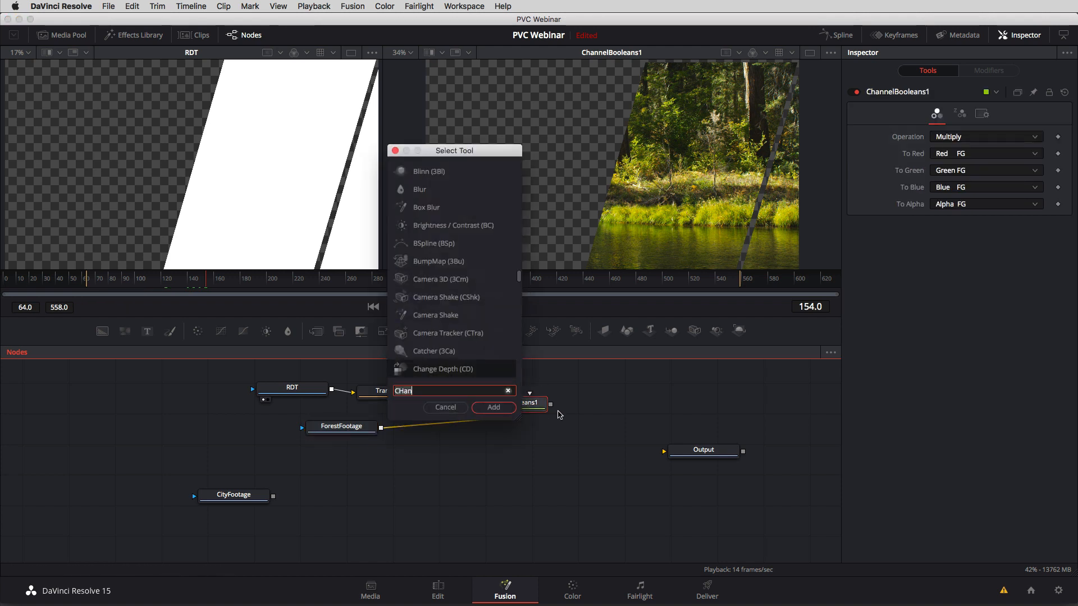
key(BackSpace)
key(BackSpace)
key(BackSpace)
key(BackSpace)
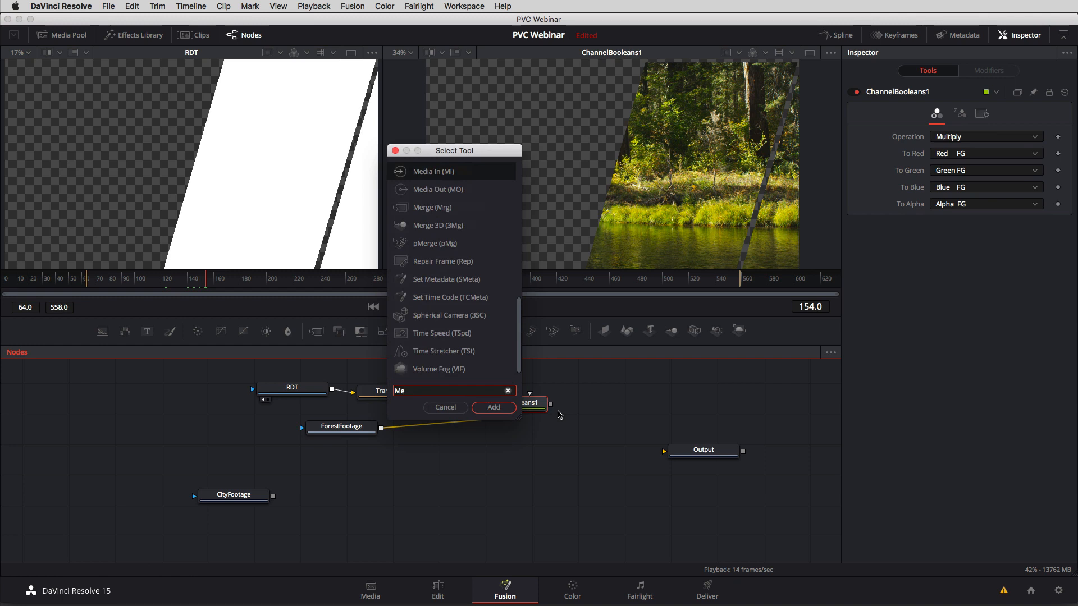
text(Merge)
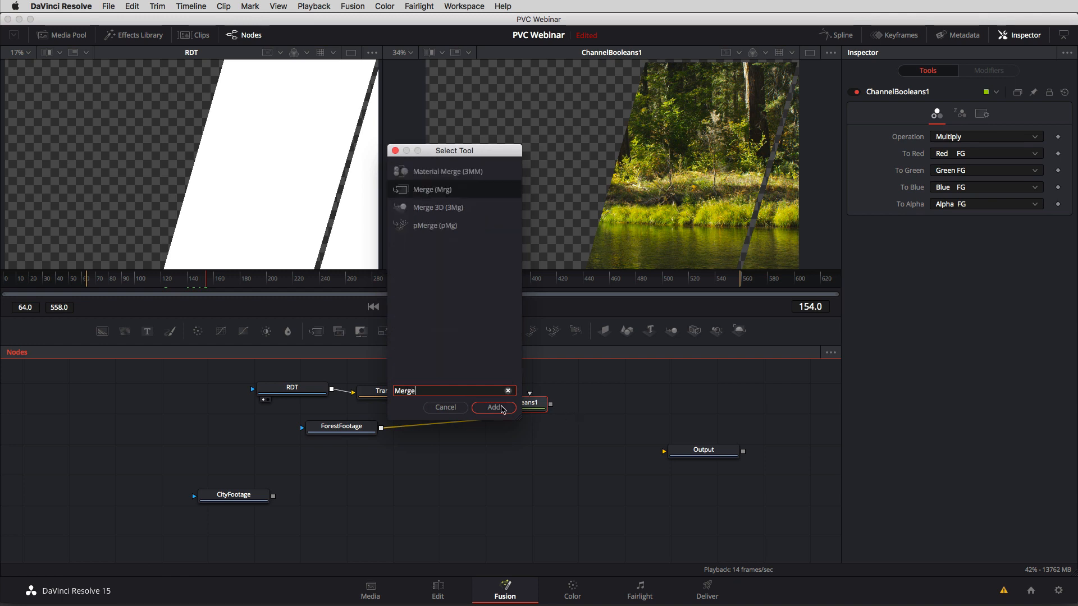
click(503, 409)
drag(591, 408, 577, 467)
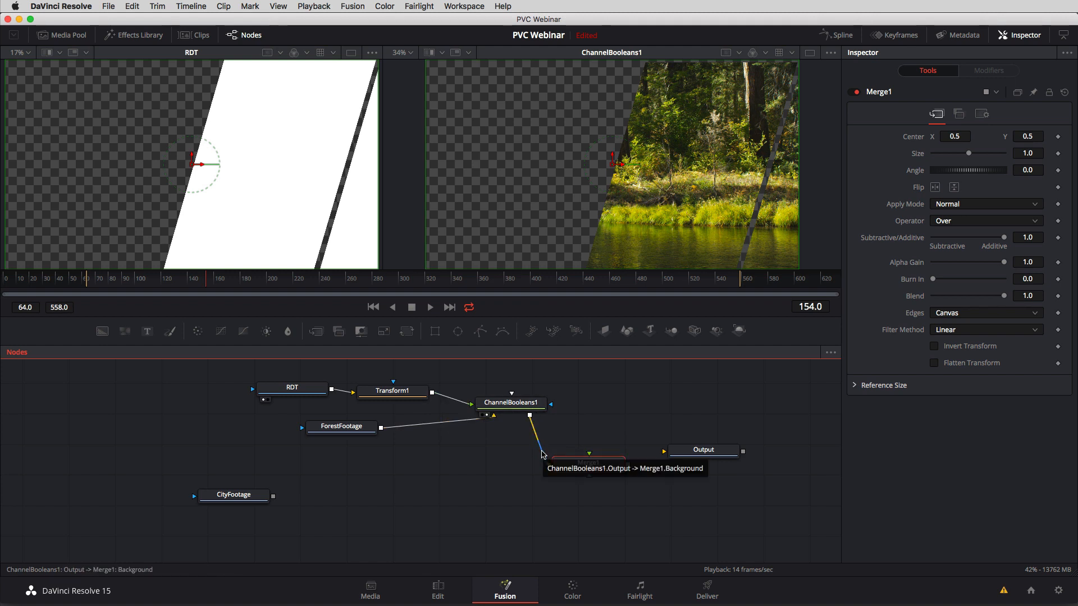
Connect ChannelBooleans1 as Merge1's foreground and CityFootage as its background, view Merge1, and check the composite up to frame 248.
drag(542, 455, 534, 422)
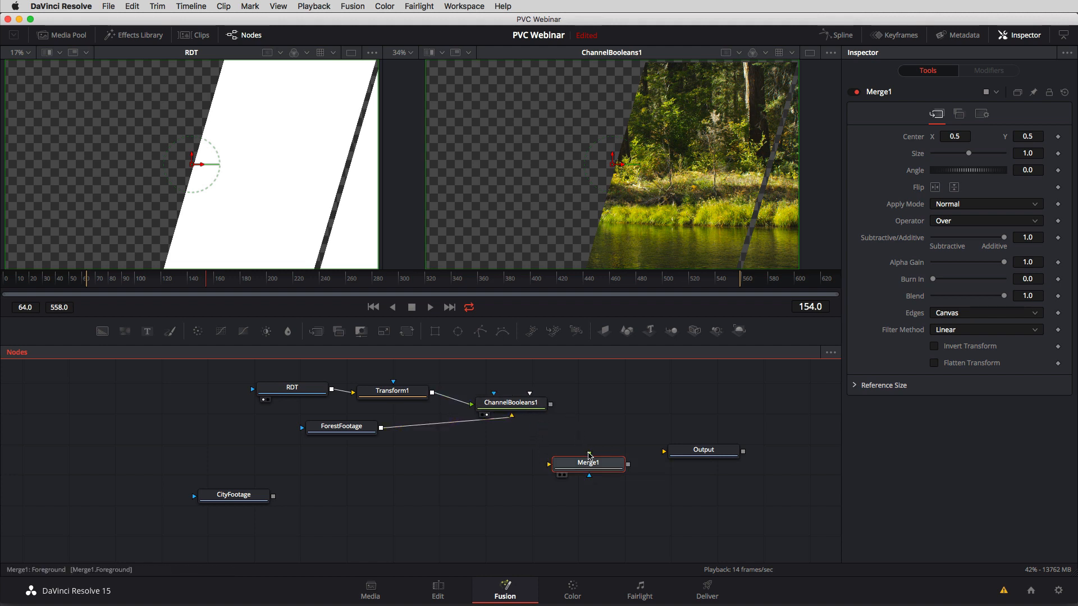
drag(589, 455, 551, 406)
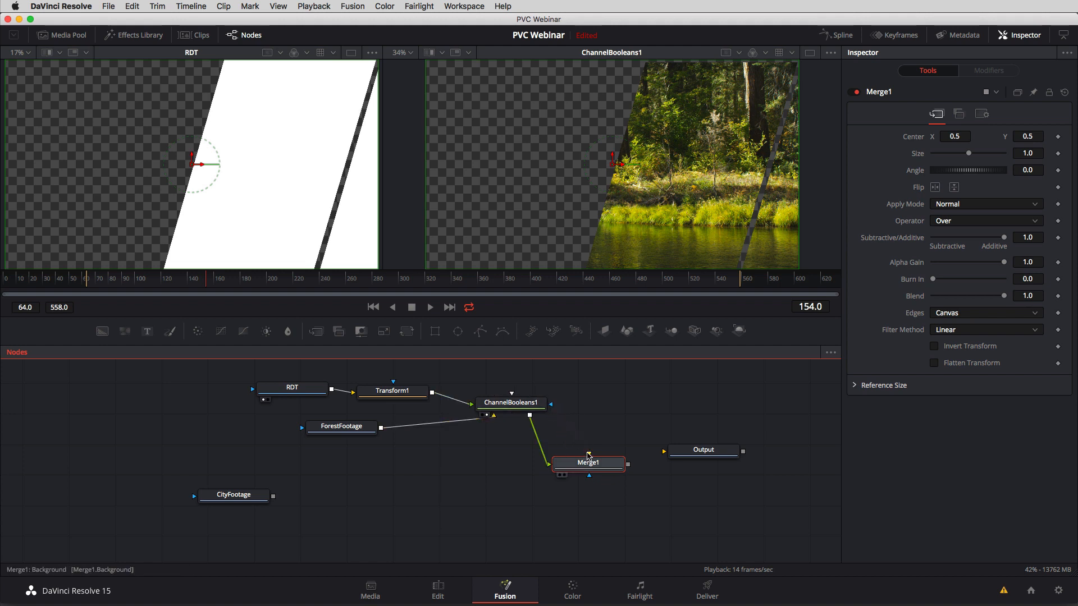
drag(589, 455, 274, 499)
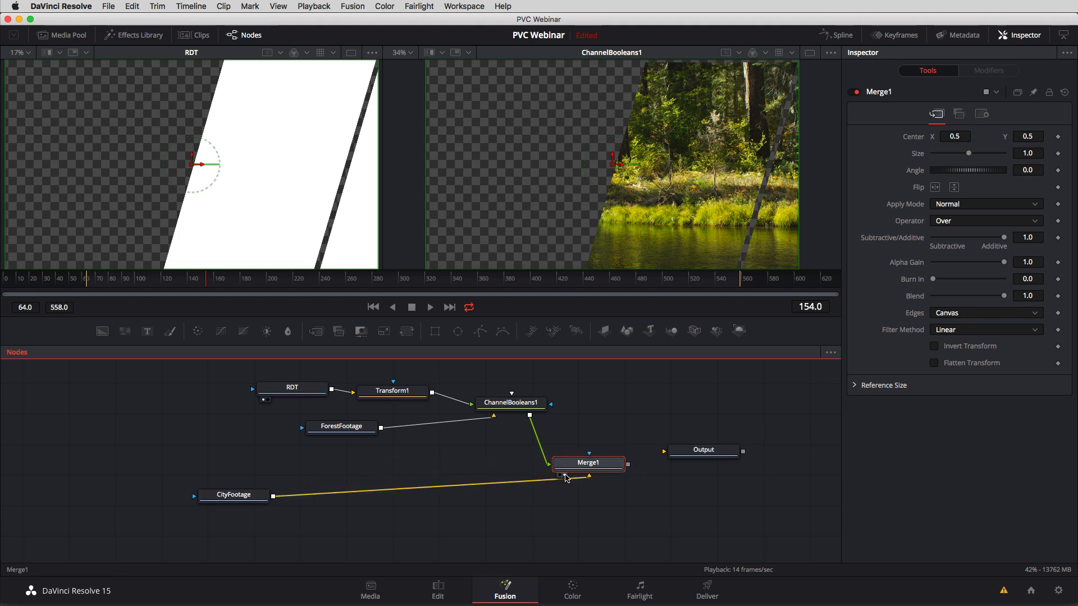
click(564, 475)
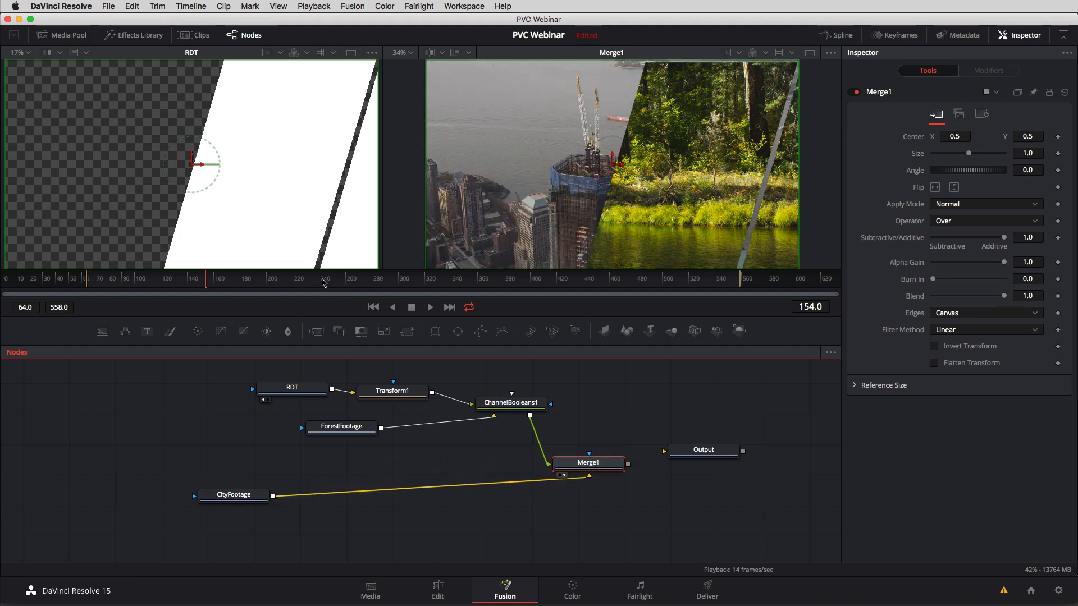
drag(206, 281, 331, 298)
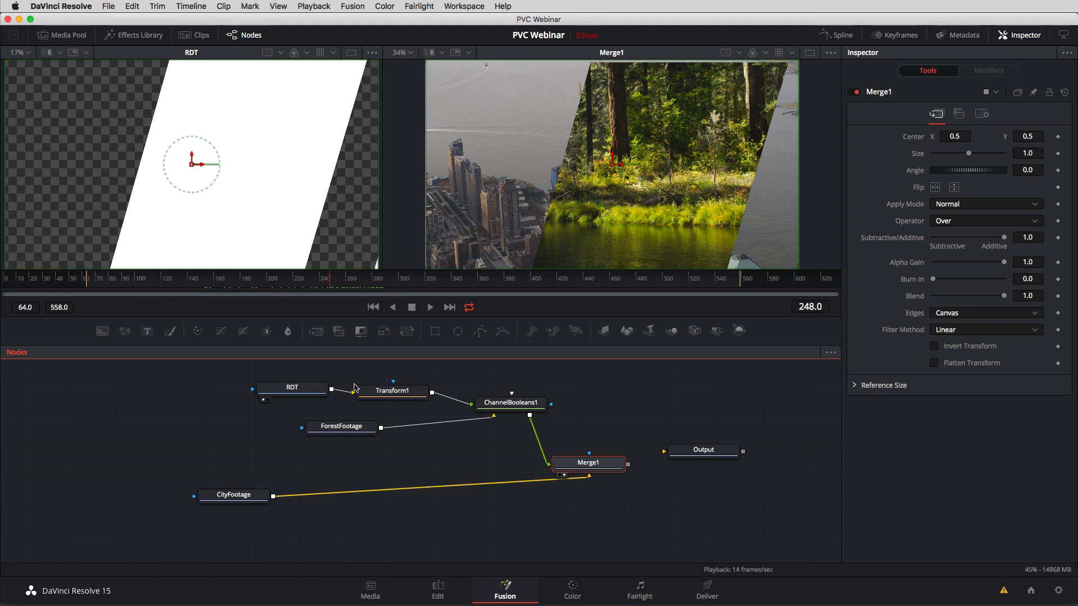
Set Transform1's Center Y to 0.25 and Size to 0.52, and check the composite through frame 319.
click(383, 393)
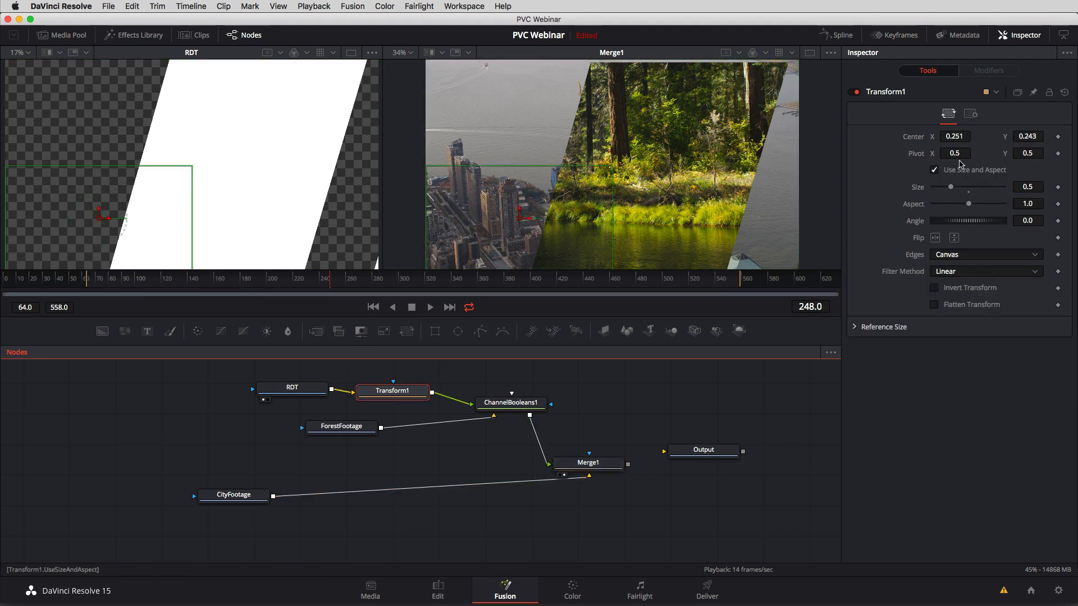
drag(1031, 136, 1037, 135)
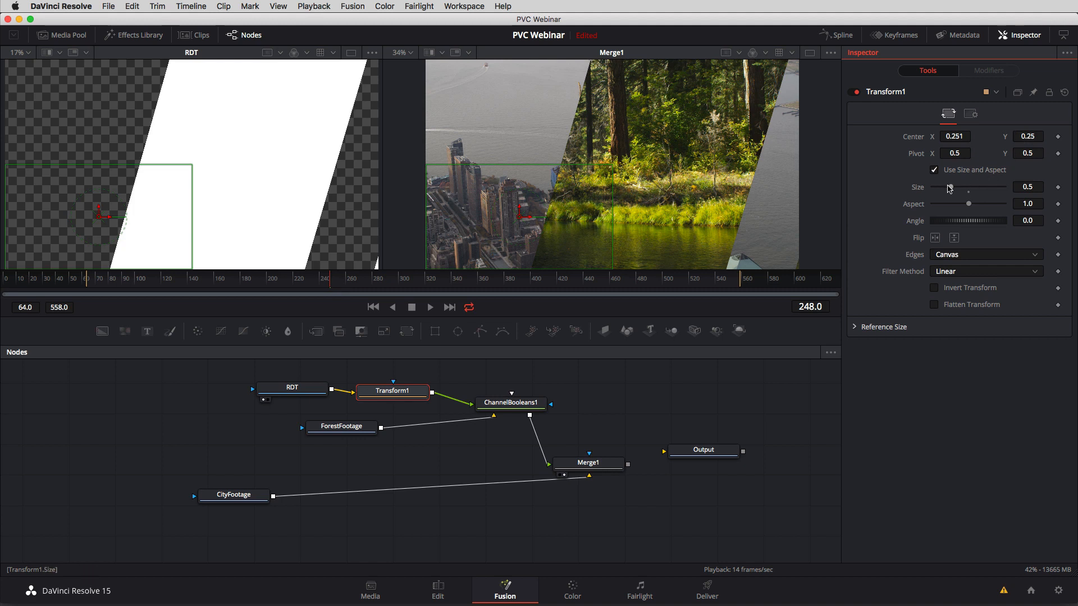
drag(950, 188, 952, 188)
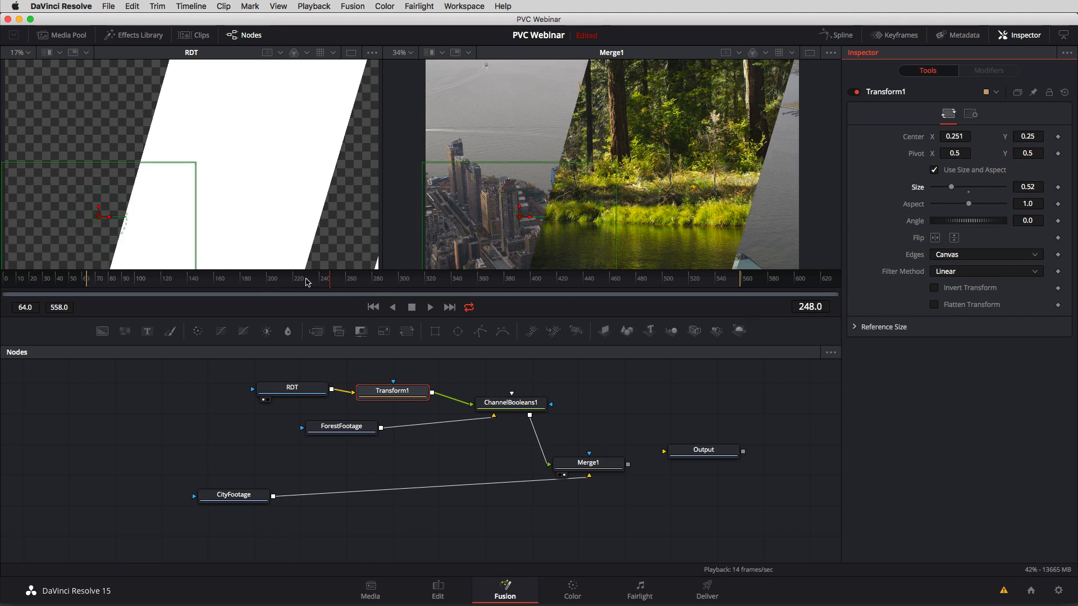
drag(307, 282, 425, 293)
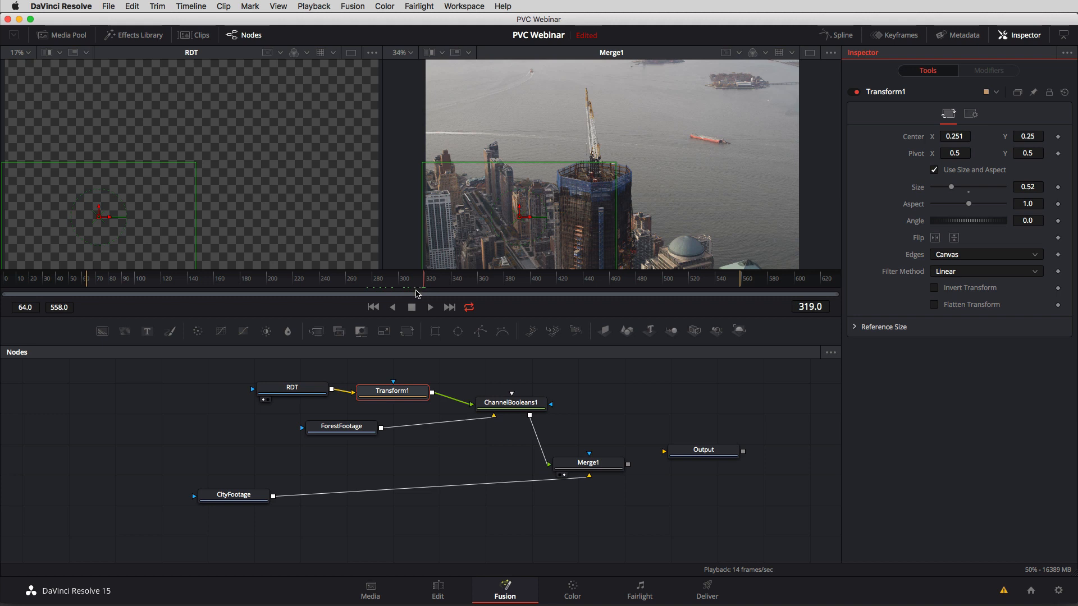
Set RDT's Hold Last Frame to 600 and check the composite around frames 388 and 309.
click(296, 392)
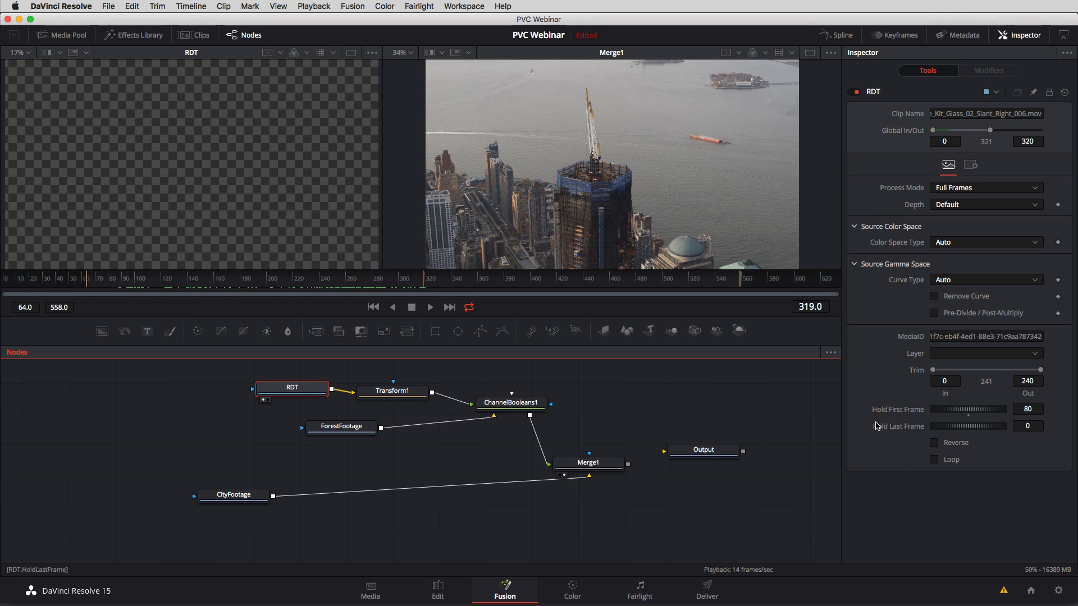
click(1035, 427)
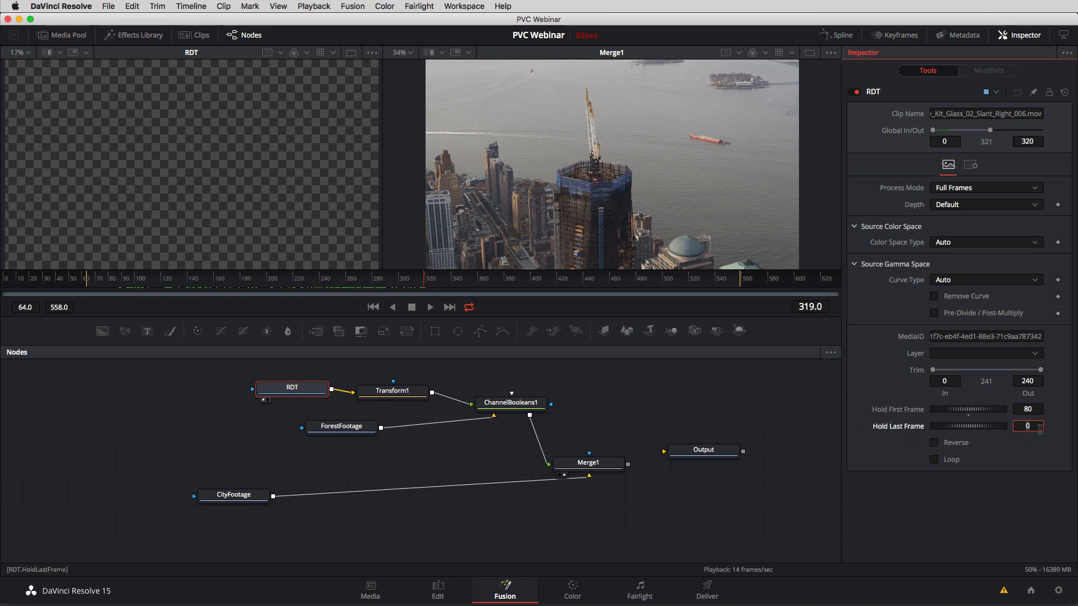
text(600)
key(Return)
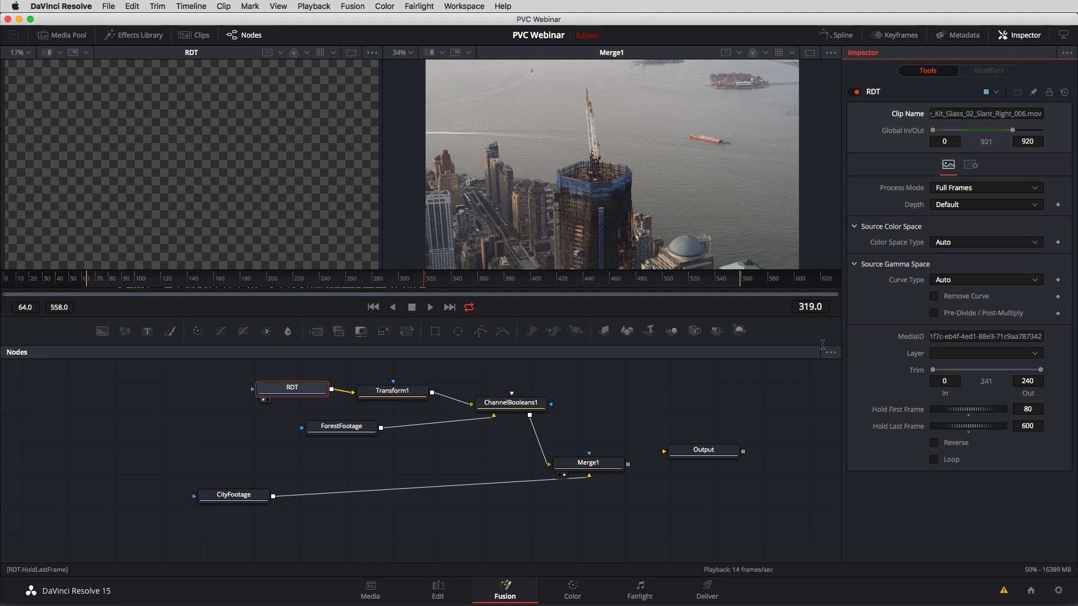
click(430, 284)
drag(444, 282, 483, 289)
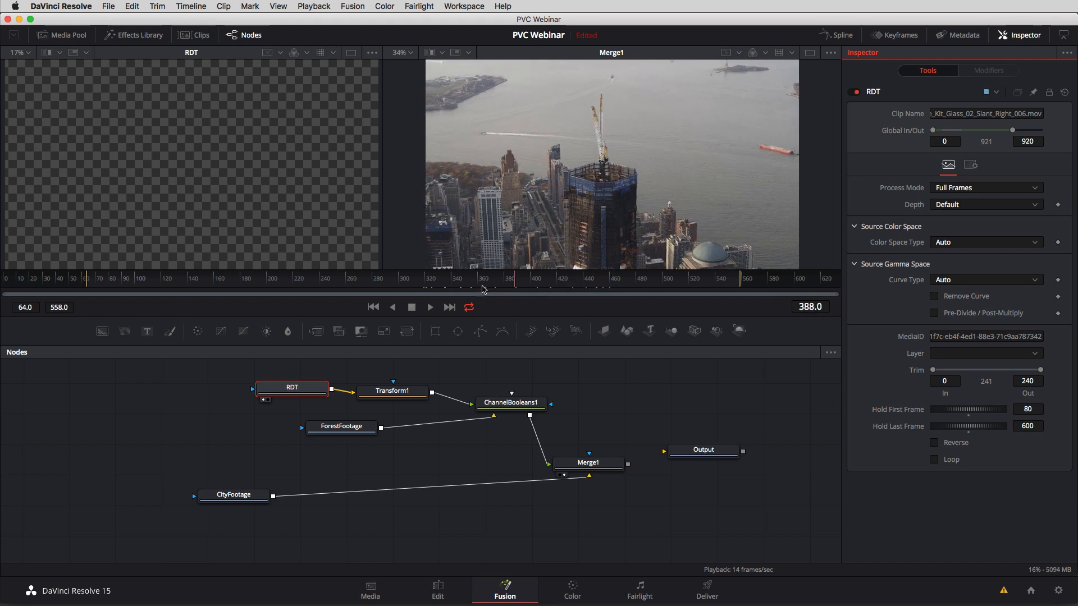
mouse_move(419, 285)
mouse_down()
mouse_move(337, 292)
mouse_move(412, 284)
mouse_up()
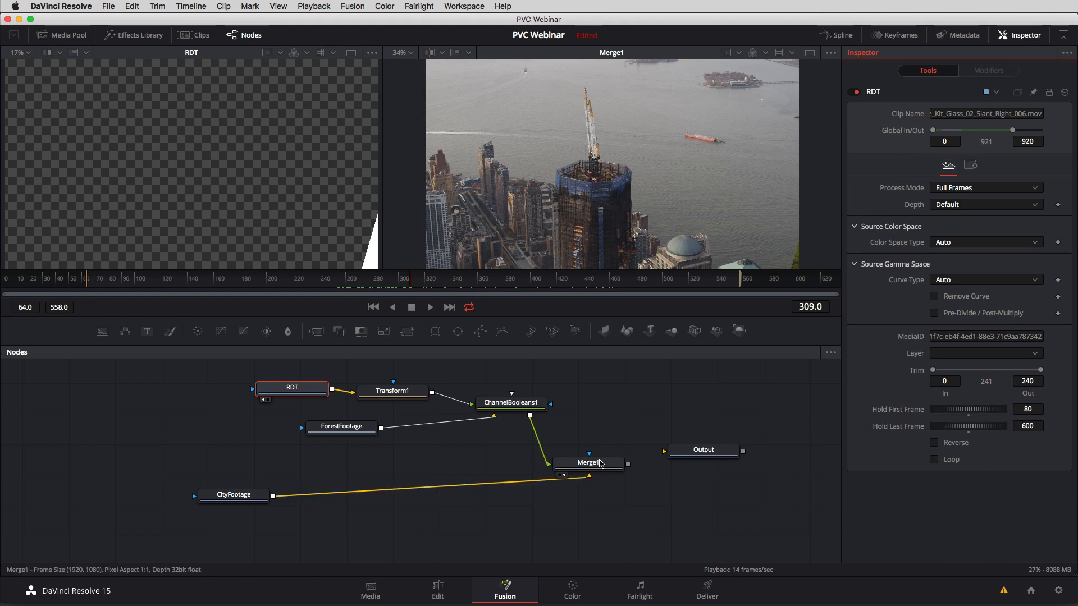
Spread CityFootage and Merge1 out below the other nodes, connect Merge1 to Output, and check frame 234.
drag(599, 465, 568, 462)
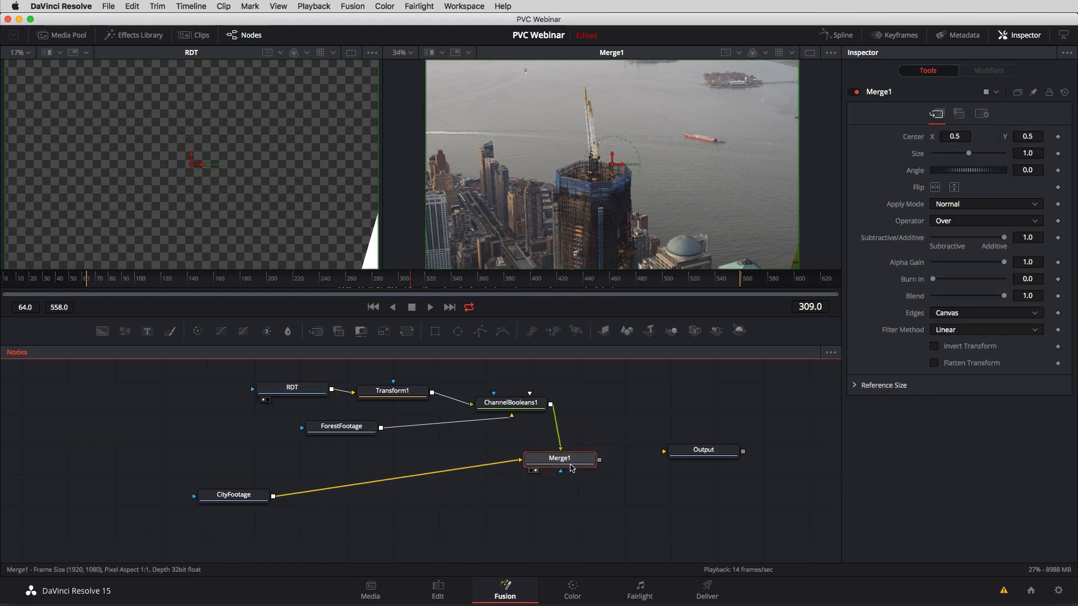
drag(234, 496, 196, 528)
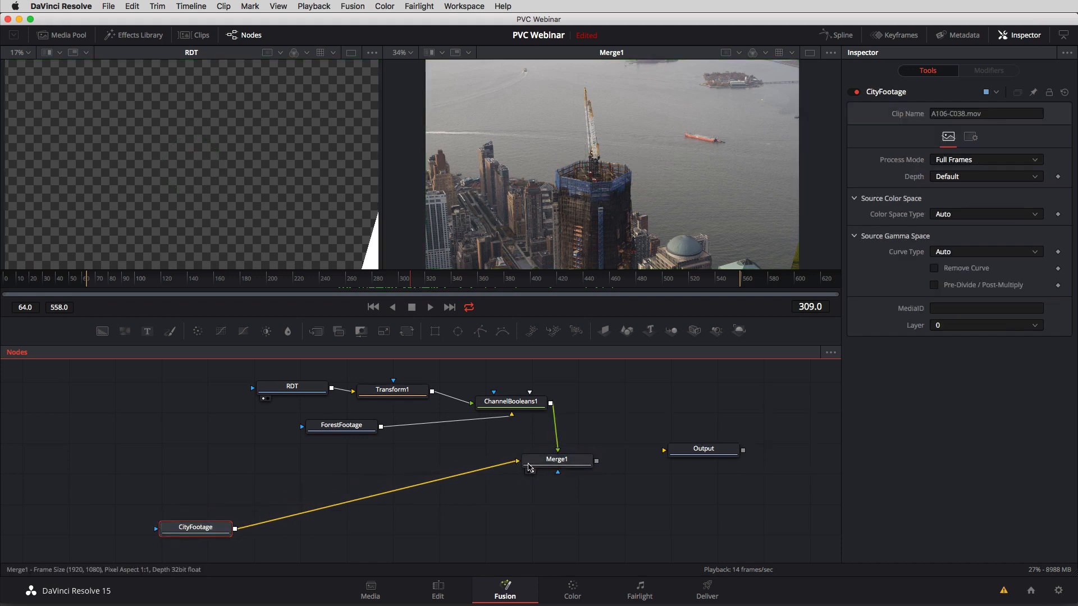
drag(556, 462, 668, 452)
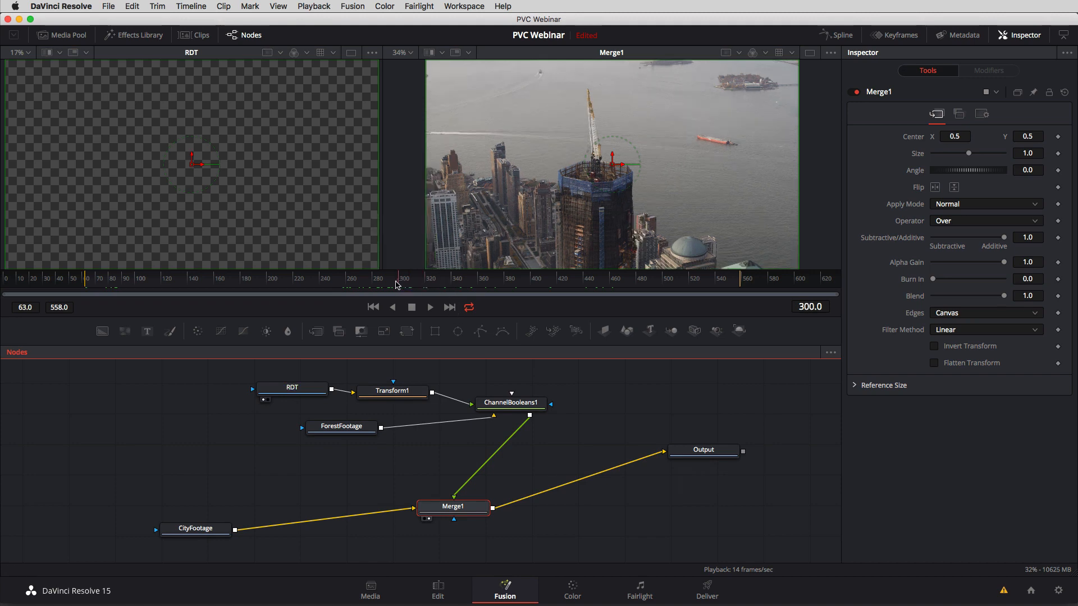
drag(362, 285, 311, 294)
Space RDT and ForestFootage away from the later nodes and insert a Brightness/Contrast node after ForestFootage with Gain 1.63 and Gamma 0.88.
drag(321, 387, 266, 387)
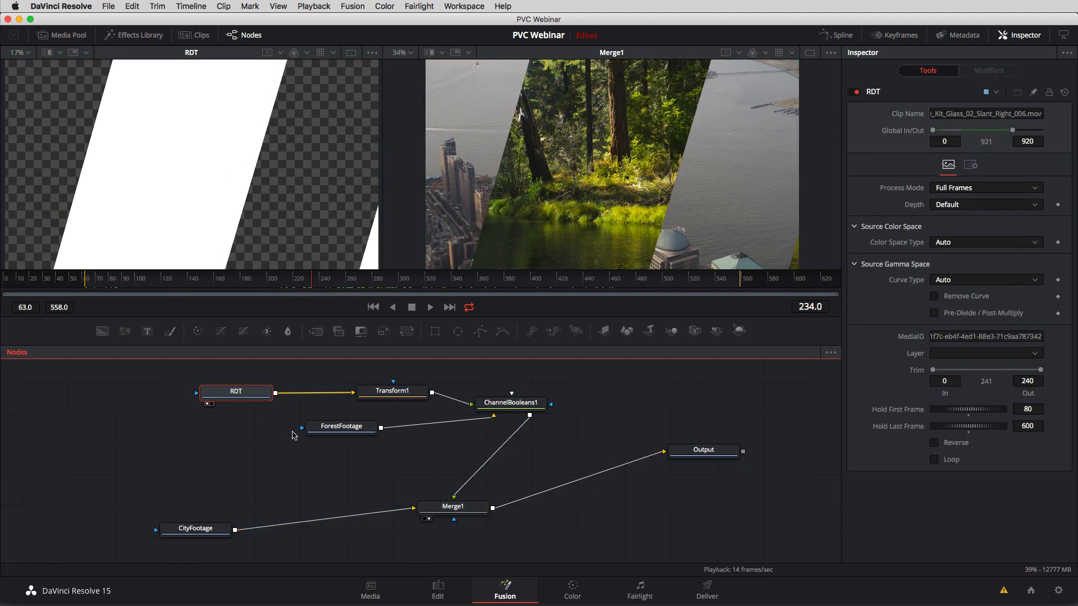
drag(337, 427, 228, 427)
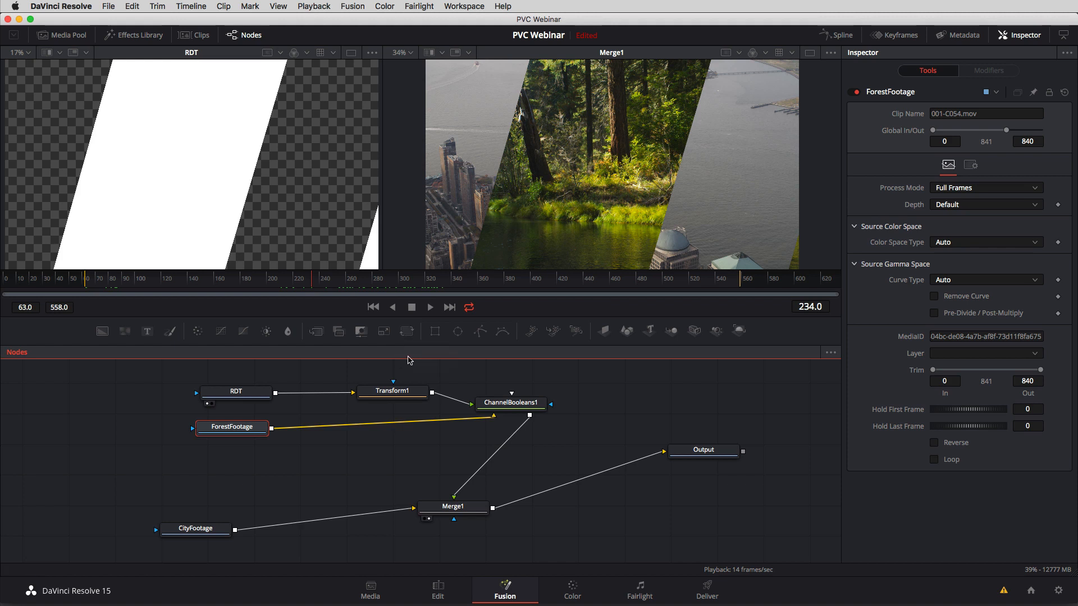
drag(247, 428, 235, 431)
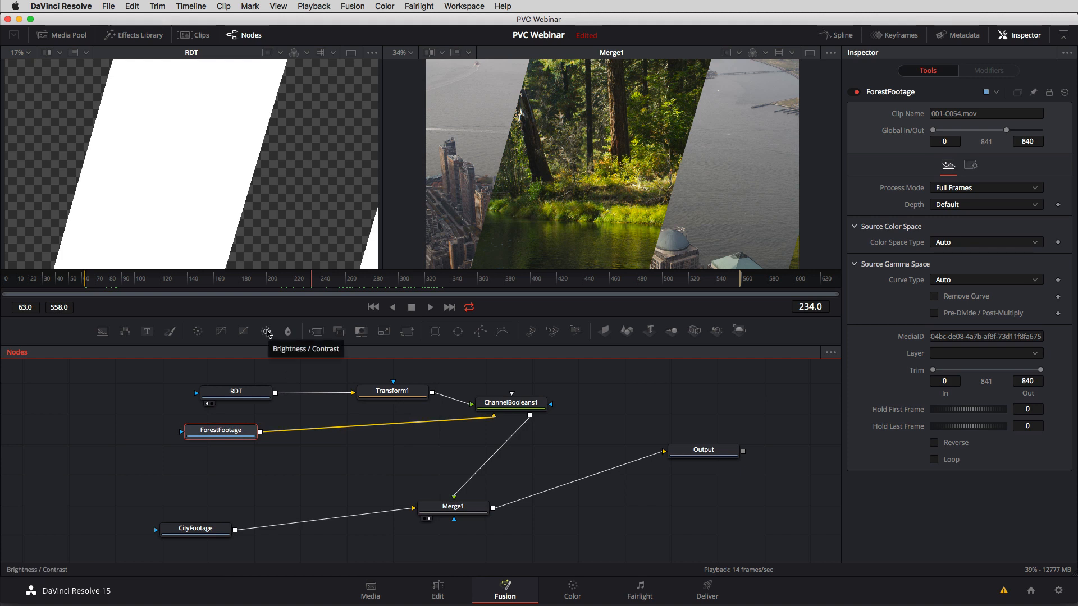
click(267, 333)
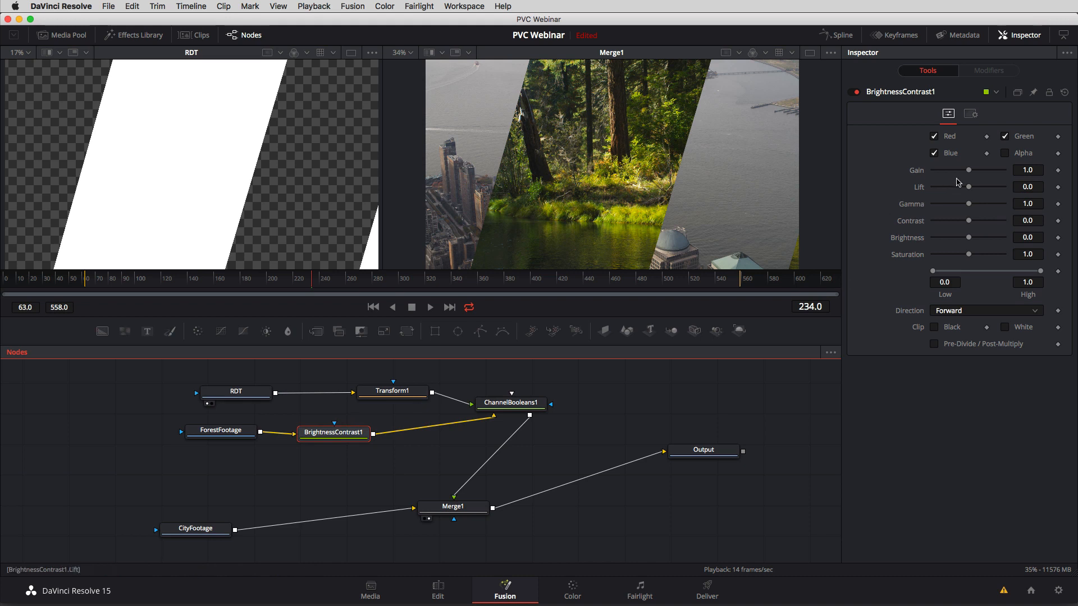
drag(969, 170, 968, 207)
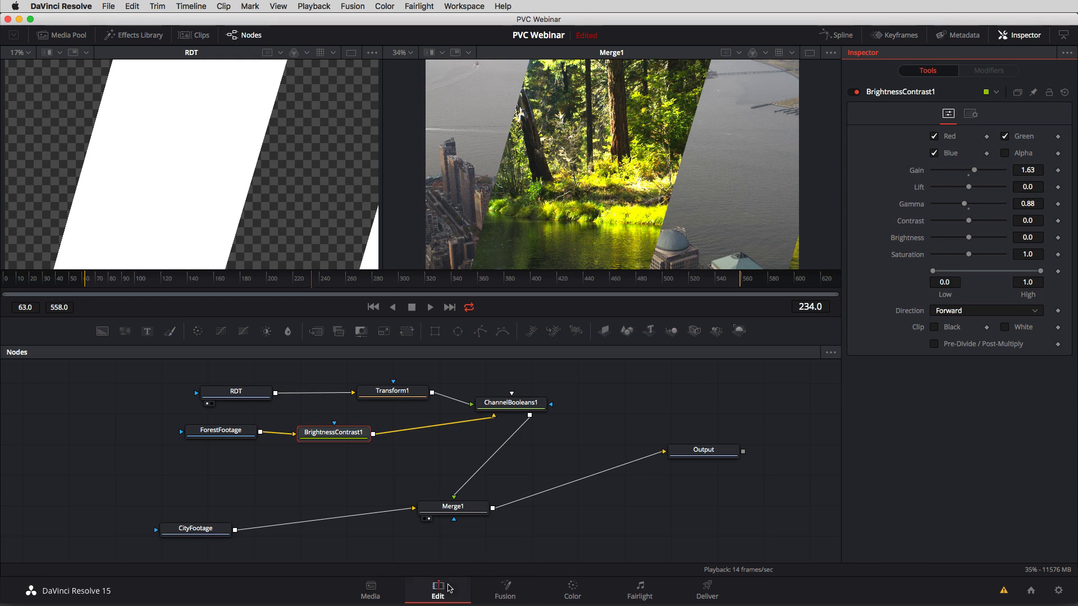
Reset the Fusion composition of the A106-C038.mov clip from the Edit page and move the playhead to 01:00:05:01.
click(438, 591)
click(579, 395)
right_click(584, 449)
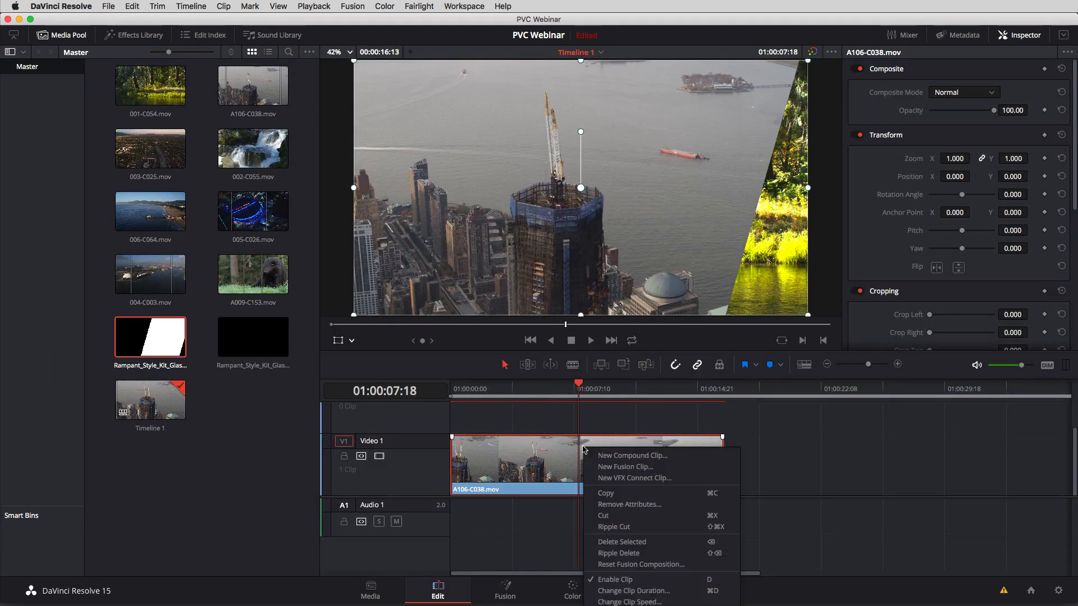
click(634, 564)
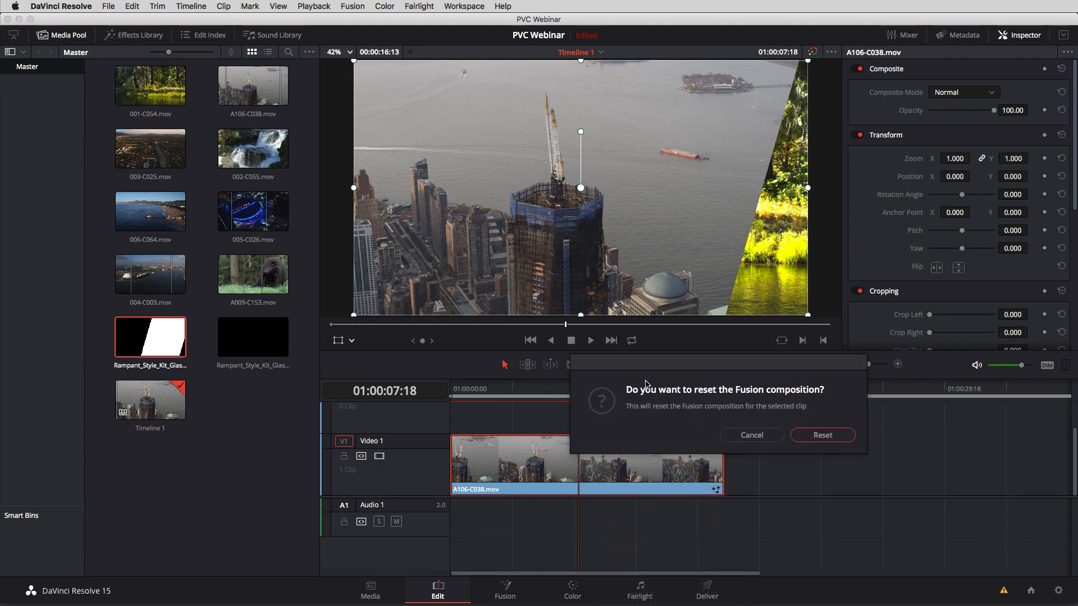
click(823, 443)
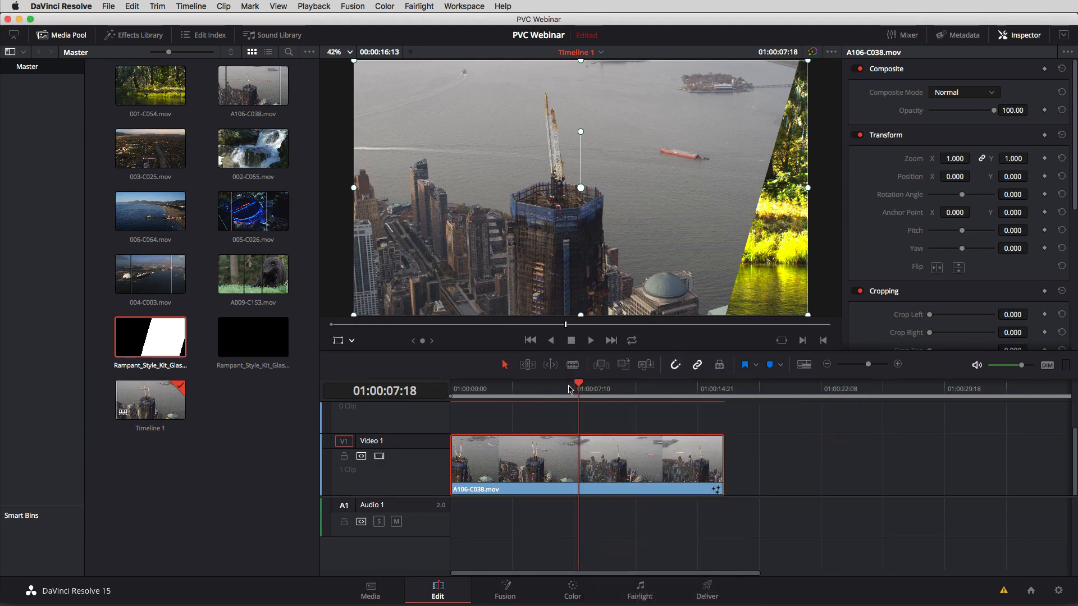
drag(569, 390, 533, 390)
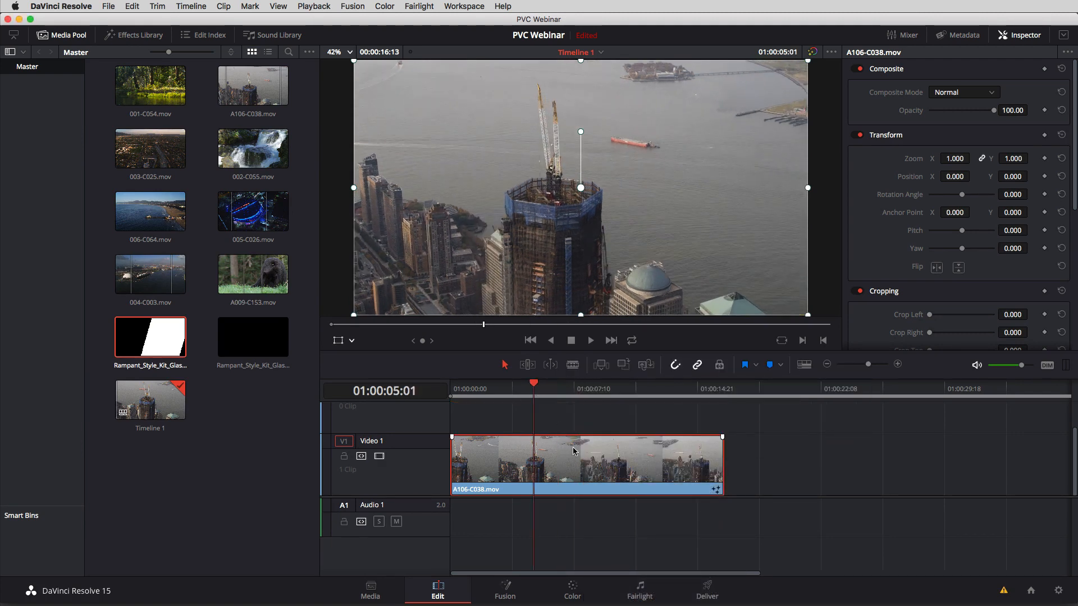
Return to the Fusion page, bring MediaIn1 closer to MediaOut1, rename it CityFootage, and select MediaOut1.
click(505, 589)
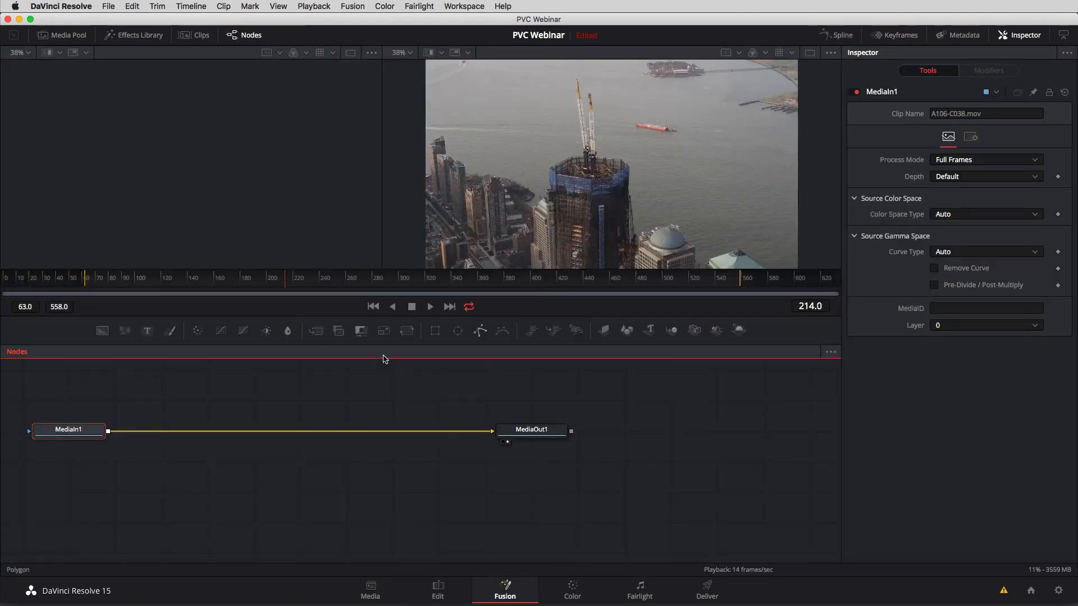
drag(81, 431, 184, 426)
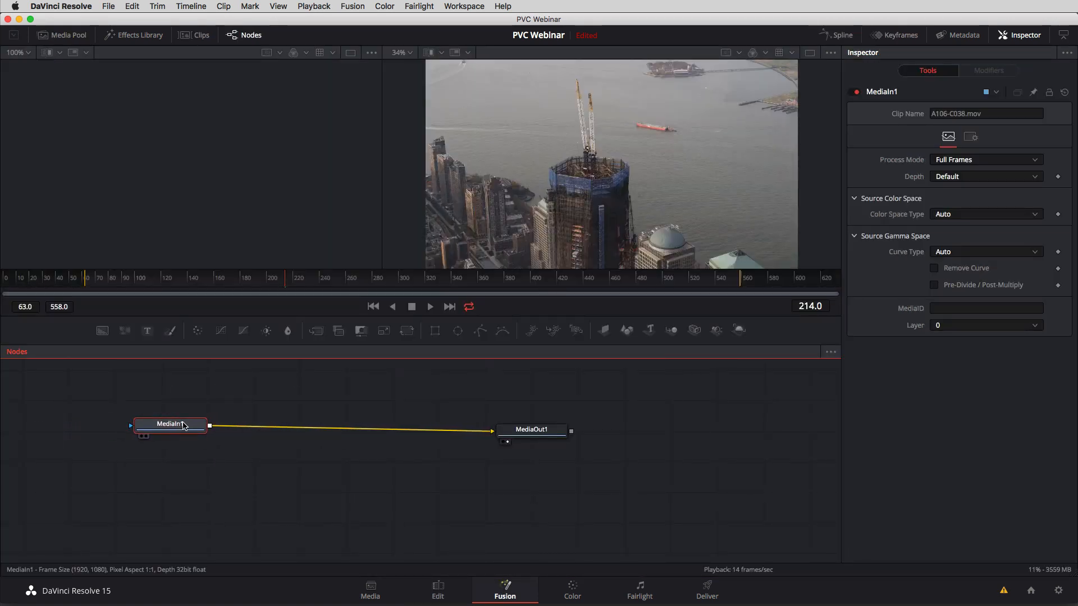
key(F2)
text(Cit)
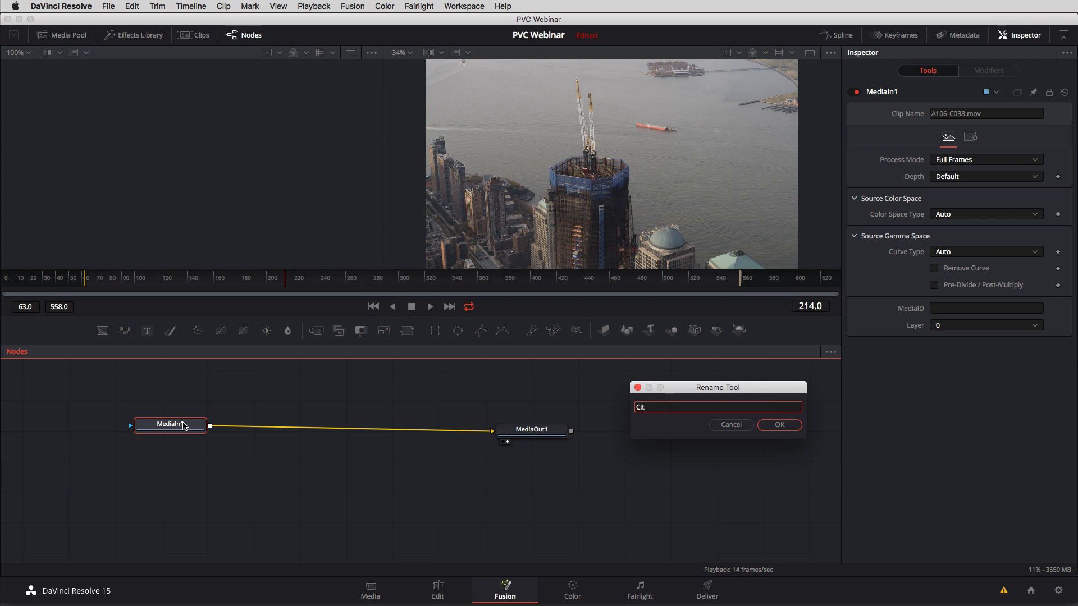
text(yFootage)
key(Return)
click(528, 431)
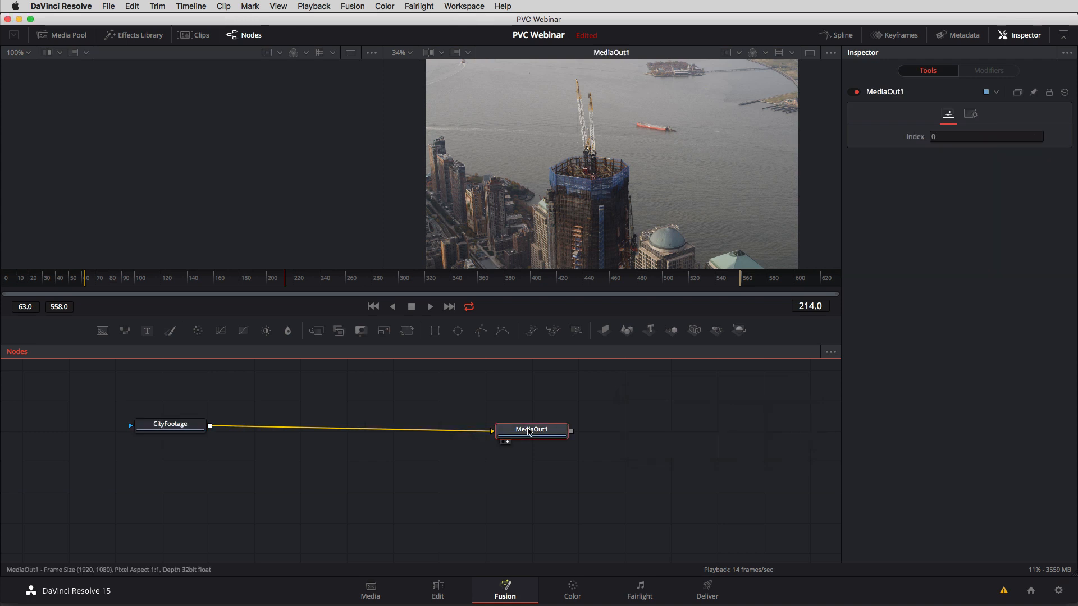
Rename the MediaOut1 node as Output.
key(F2)
text(Outpu)
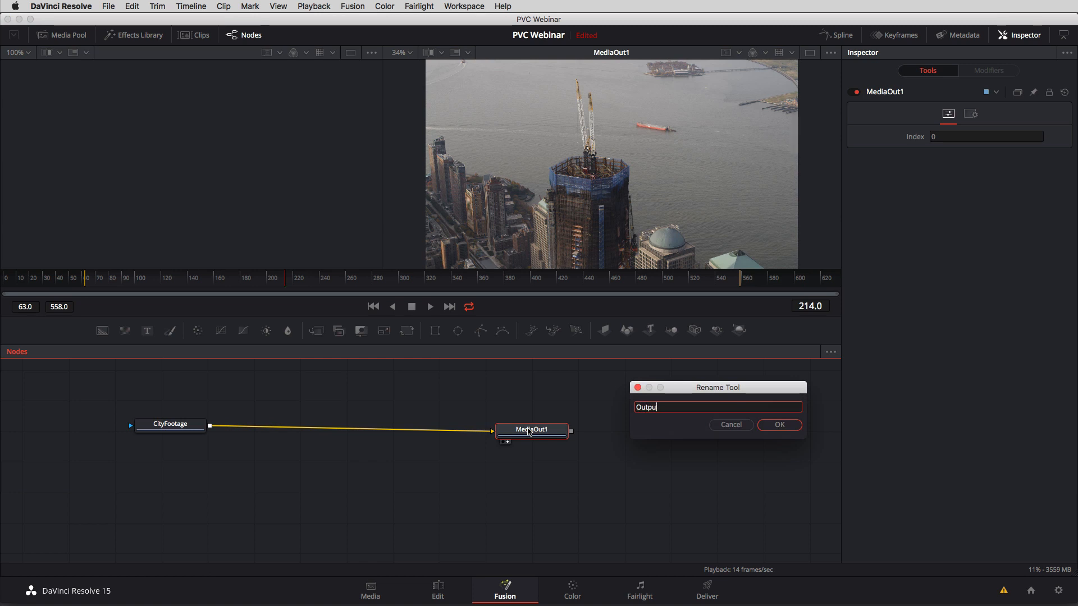
text(t)
key(Return)
Insert a Blur node after CityFootage and place it midway between CityFootage and Output.
click(167, 428)
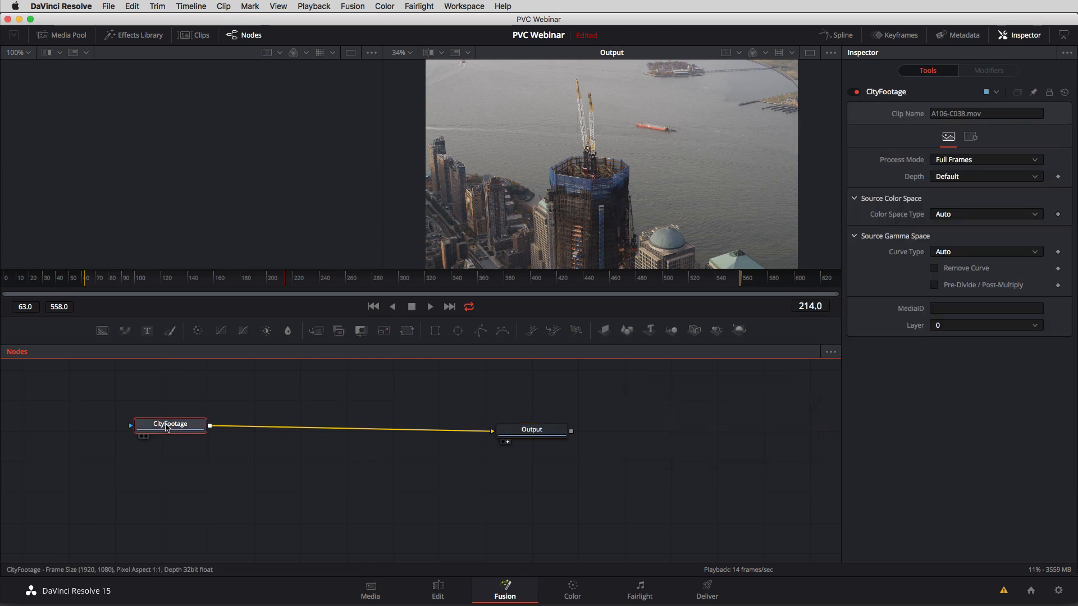
click(287, 331)
drag(285, 425, 376, 432)
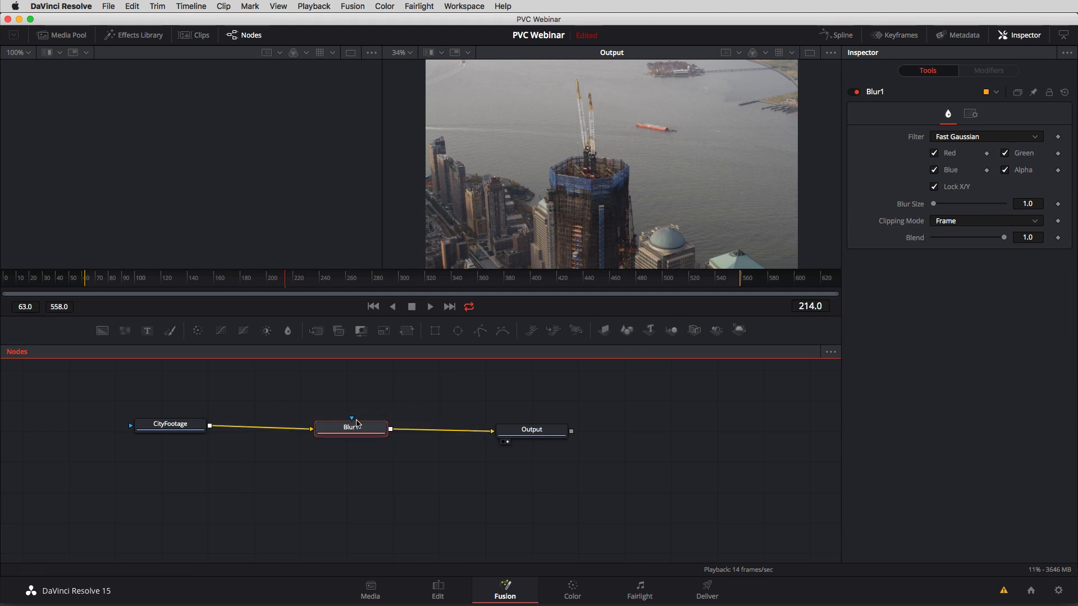
Set the Blur node's Blur Size to 0.0 and keyframe it at frame 120.
drag(285, 279, 140, 281)
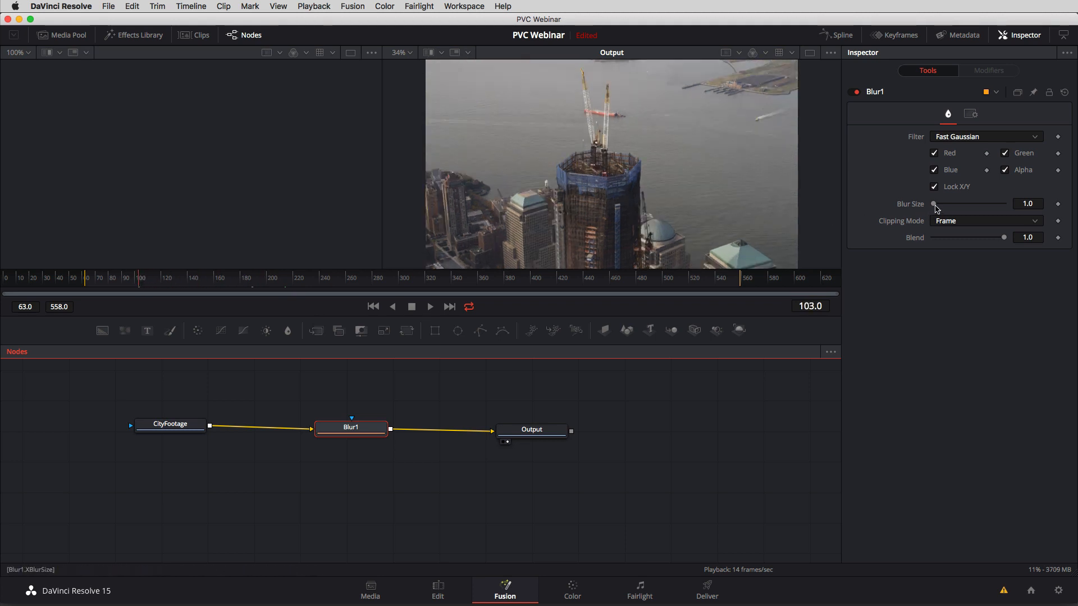
drag(934, 204, 924, 204)
drag(147, 280, 163, 281)
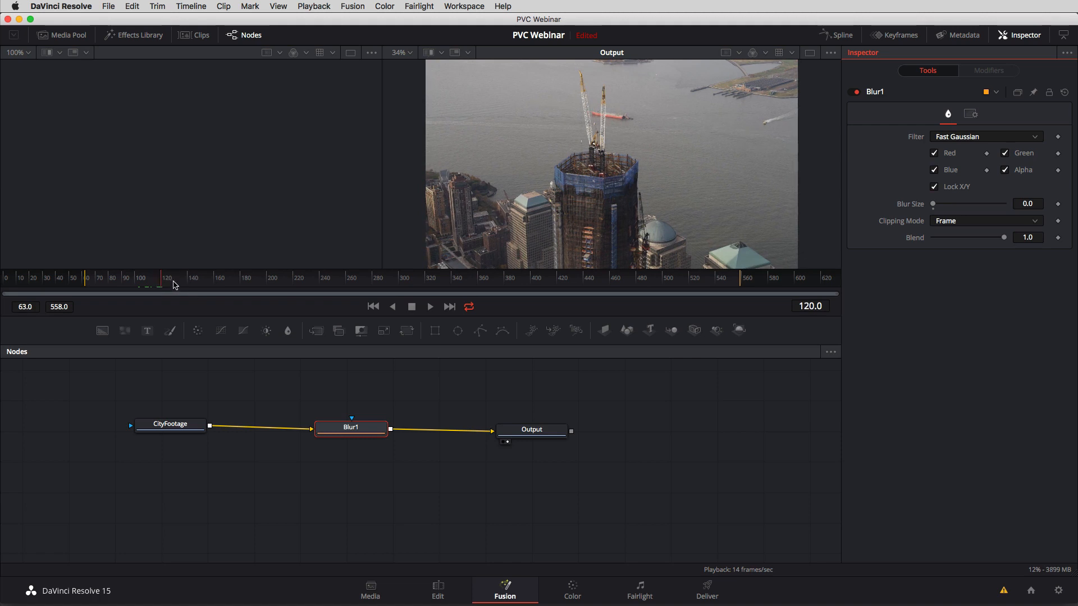
click(1058, 203)
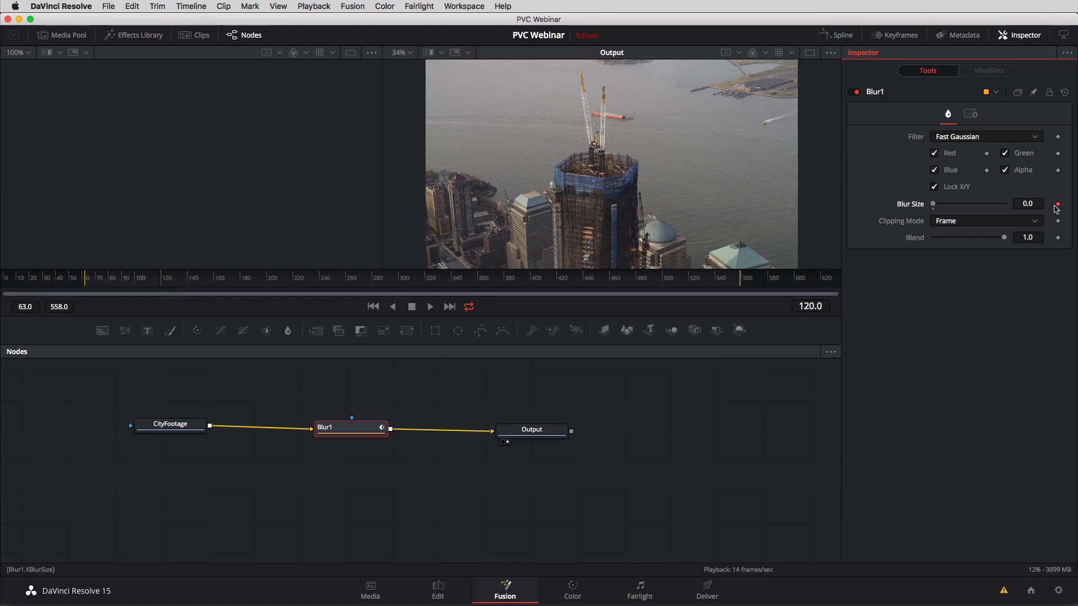
Keyframe a Blur Size of 10.2 at frame 220 and step back and forth between the two keyframes.
drag(181, 290, 293, 284)
drag(933, 204, 943, 205)
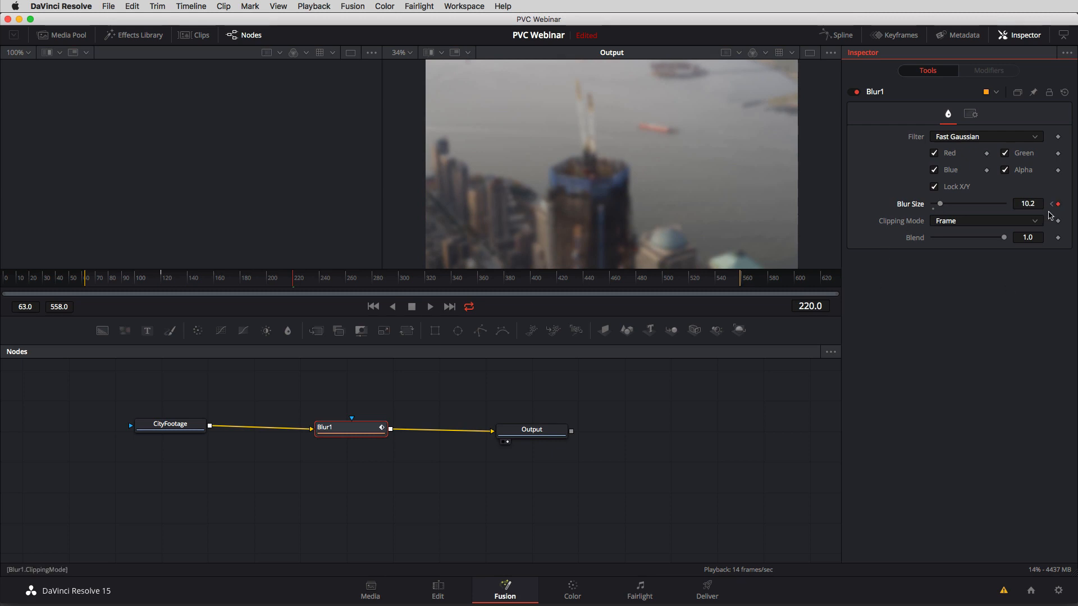
click(1053, 206)
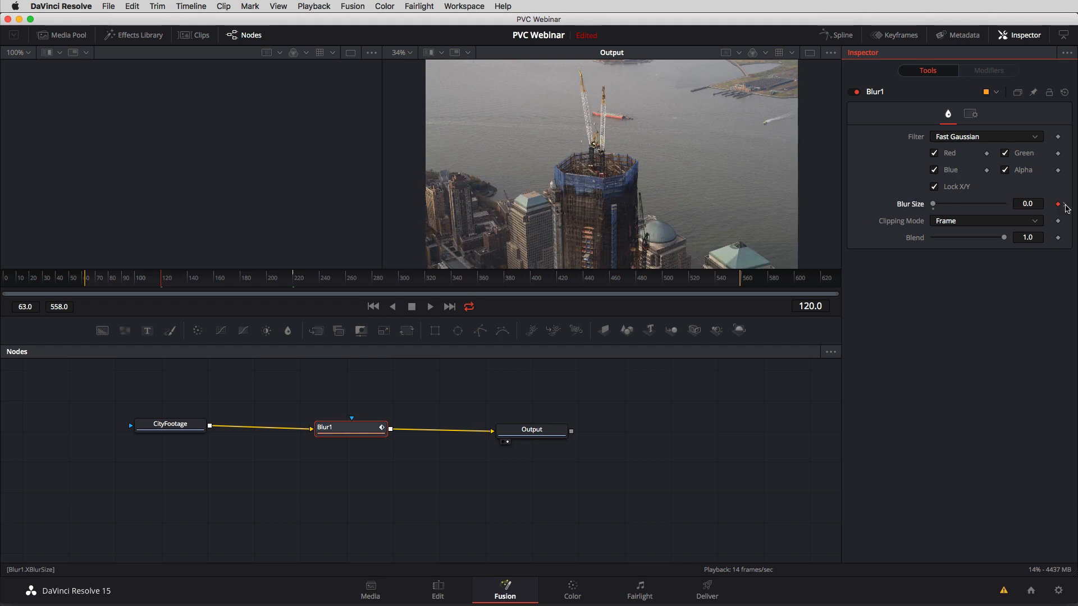
click(1065, 205)
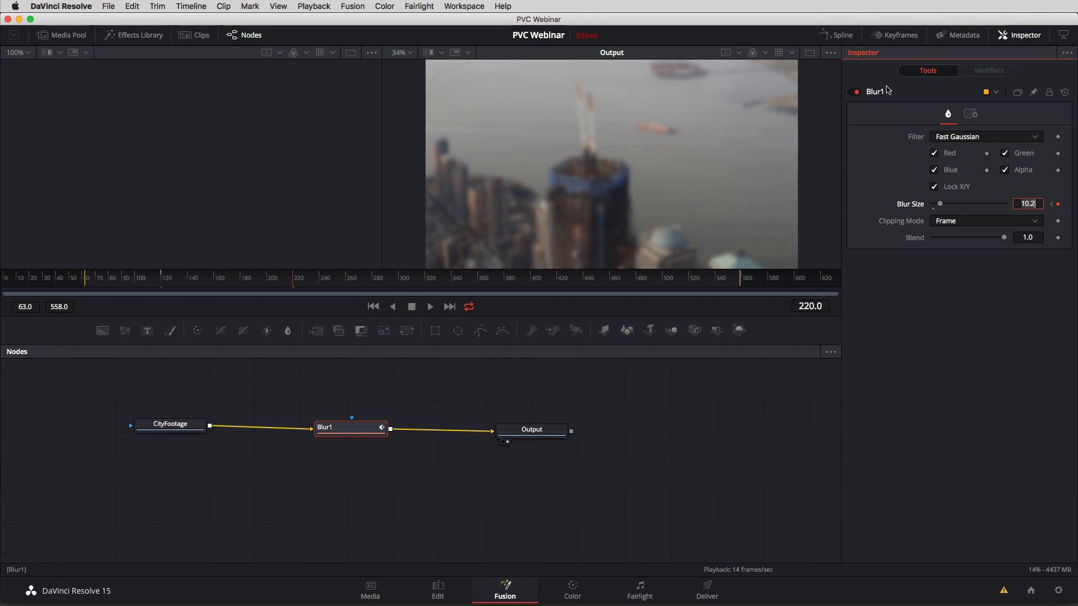
Show the Keyframes editor, expand Blur1's BlurSize track, and enlarge the editor to fit the whole clip range beside the nodes.
click(898, 36)
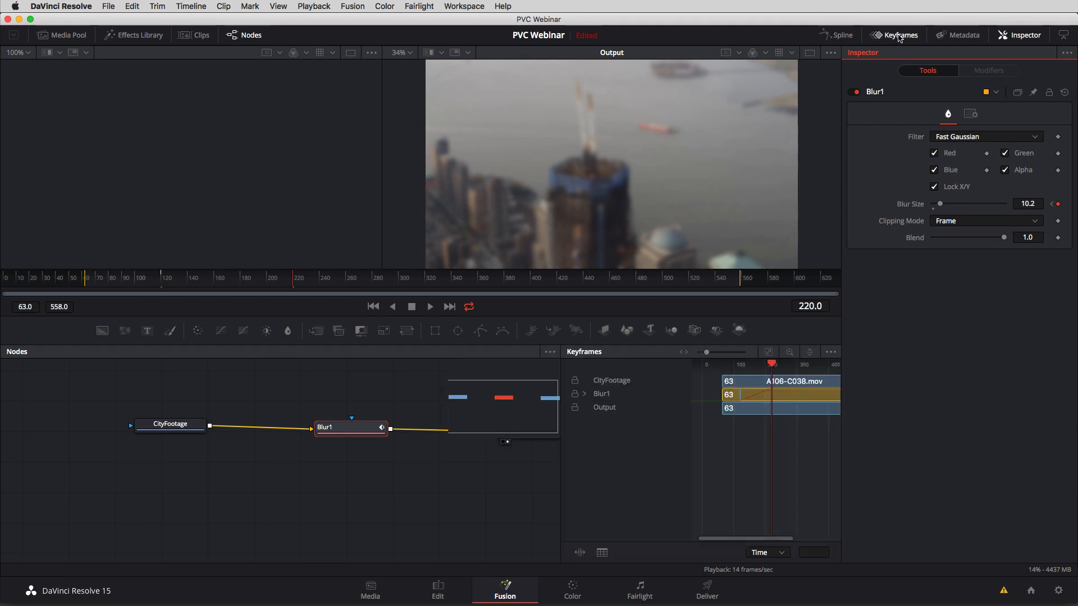
drag(497, 478, 385, 487)
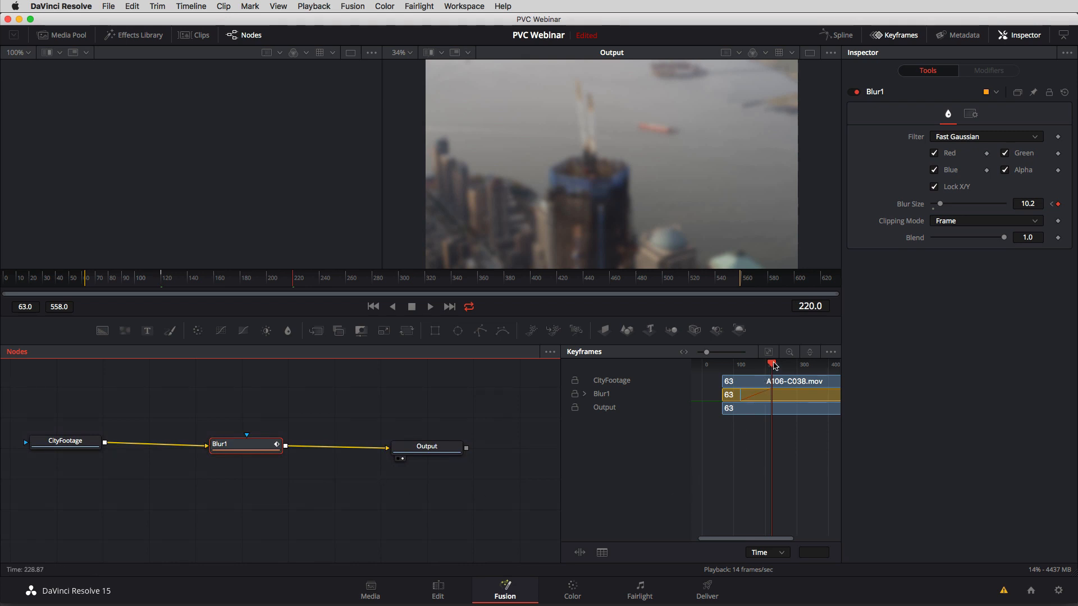
drag(773, 364, 794, 366)
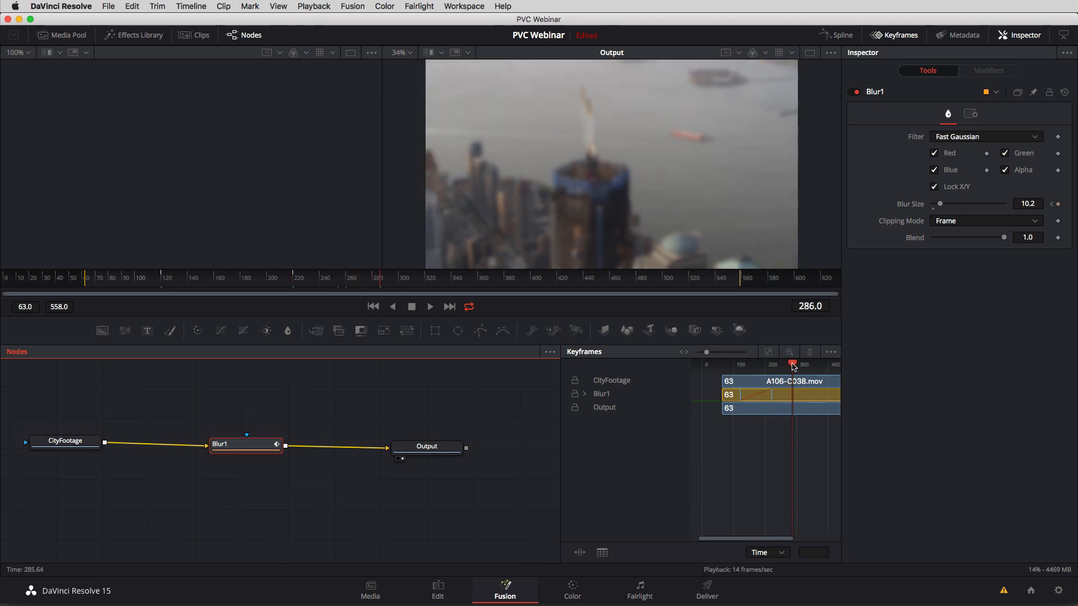
click(584, 395)
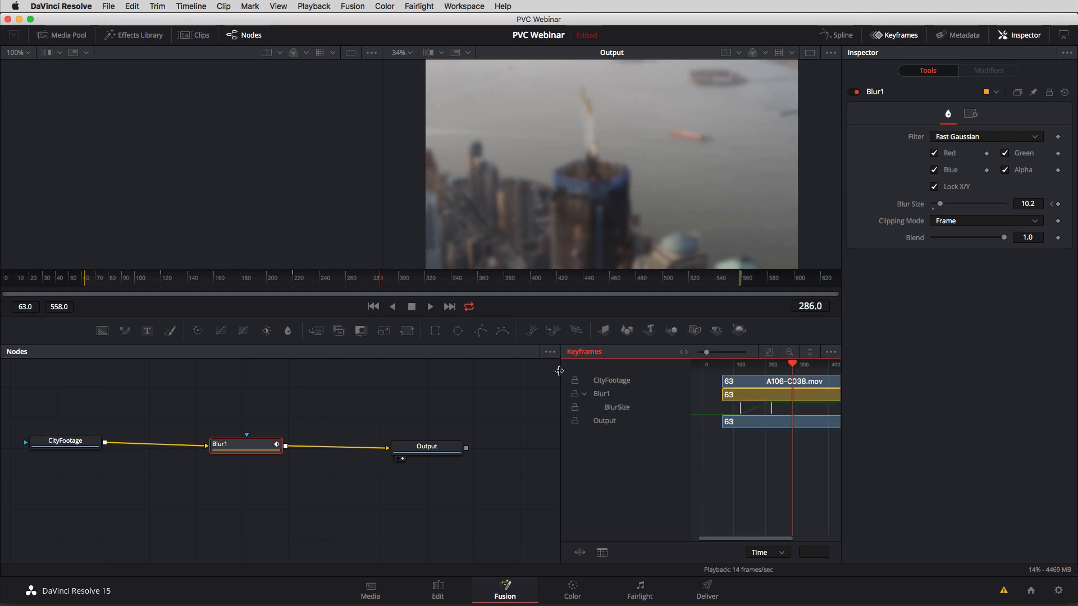
drag(557, 370, 454, 370)
drag(386, 489, 334, 466)
scroll(352, 490, down, 3)
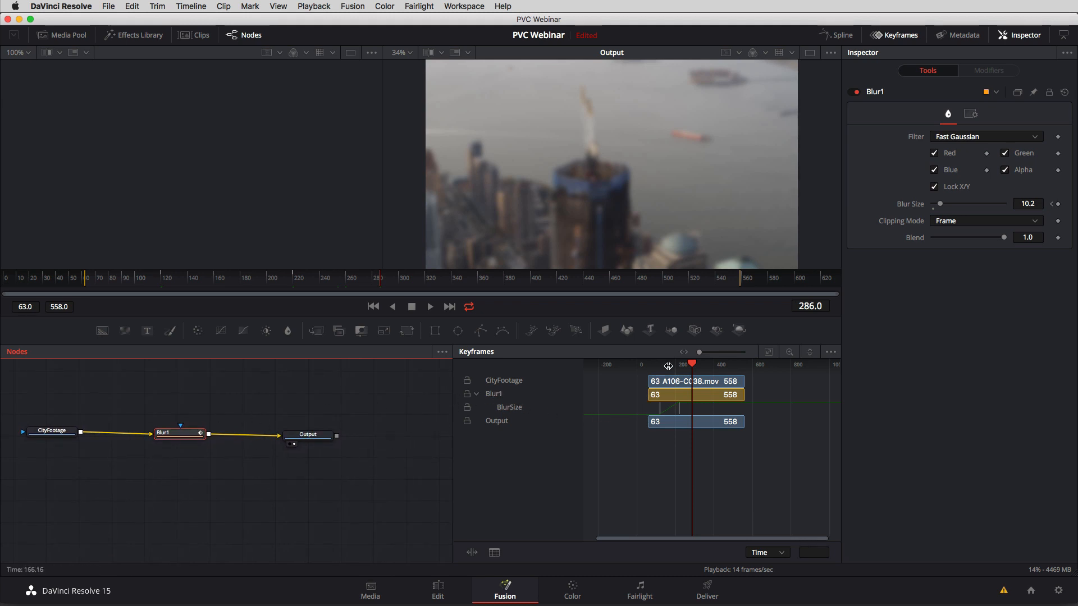
drag(666, 367, 831, 368)
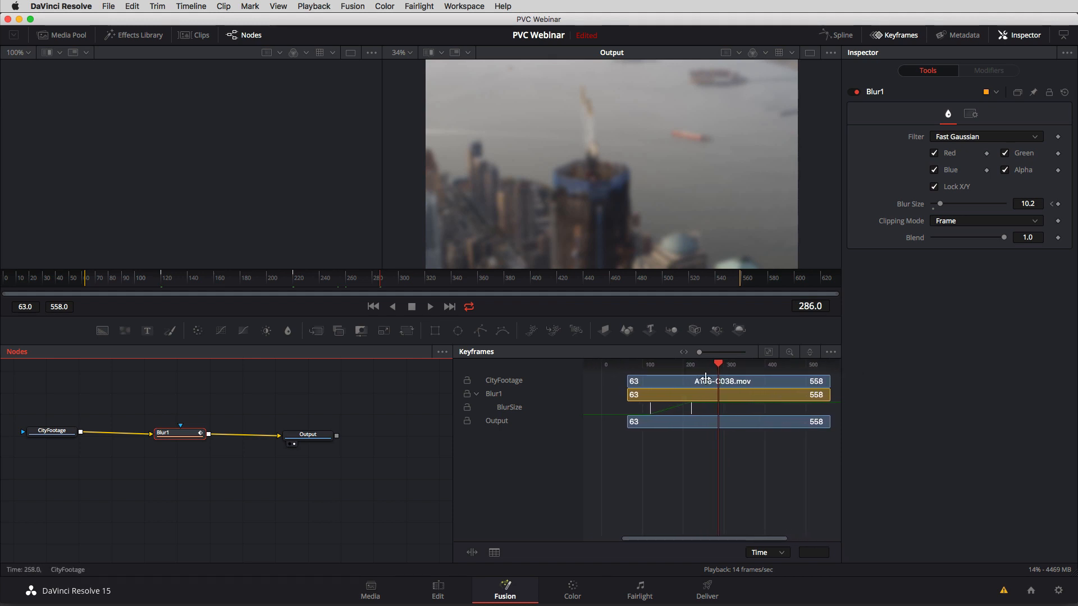
Review the blur between its keyframes and copy the frame 220 BlurSize keyframe to frame 316.
drag(719, 368, 685, 371)
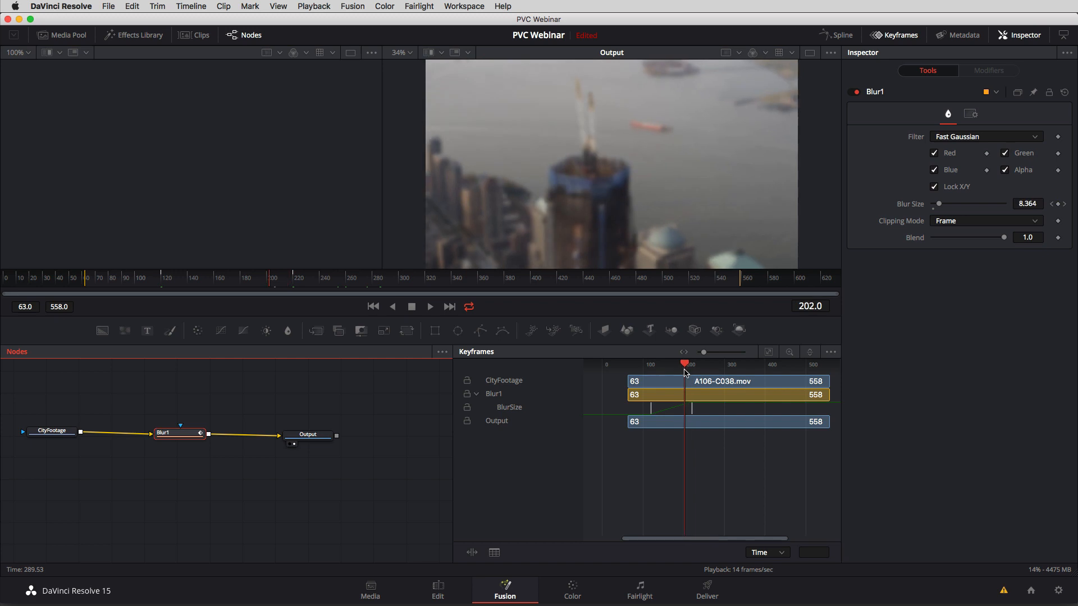
click(1051, 204)
click(1066, 206)
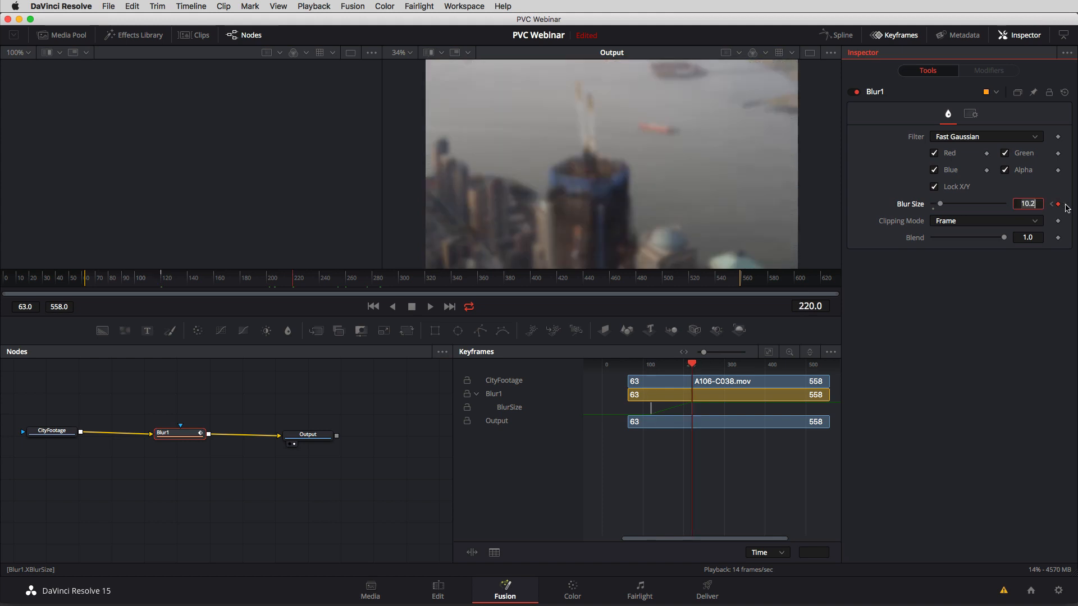
mouse_move(696, 366)
mouse_down()
mouse_move(662, 366)
mouse_move(682, 366)
mouse_up()
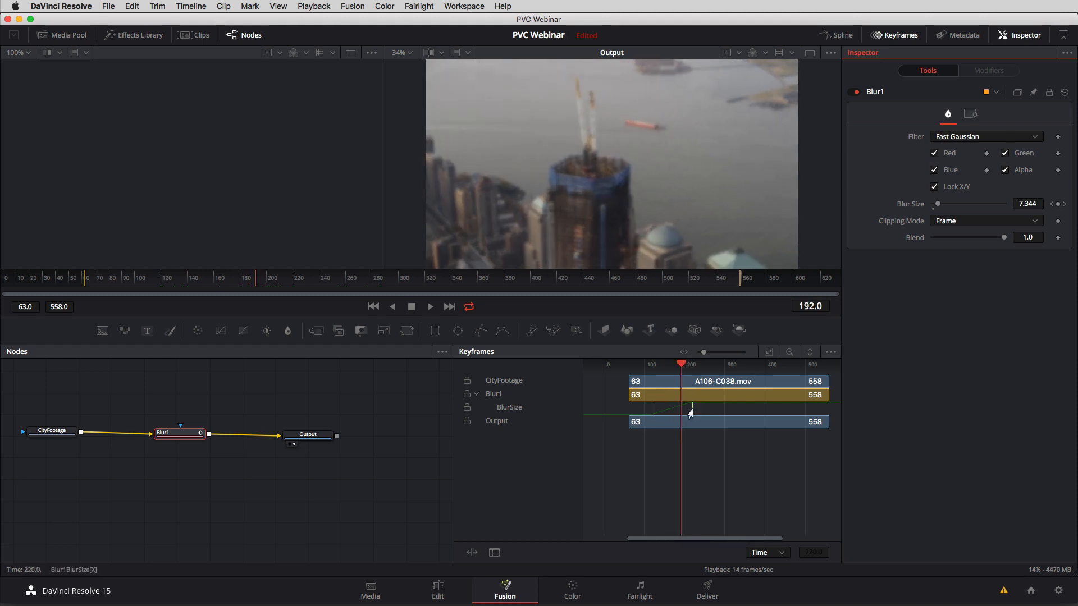
drag(691, 413, 720, 415)
drag(683, 367, 704, 370)
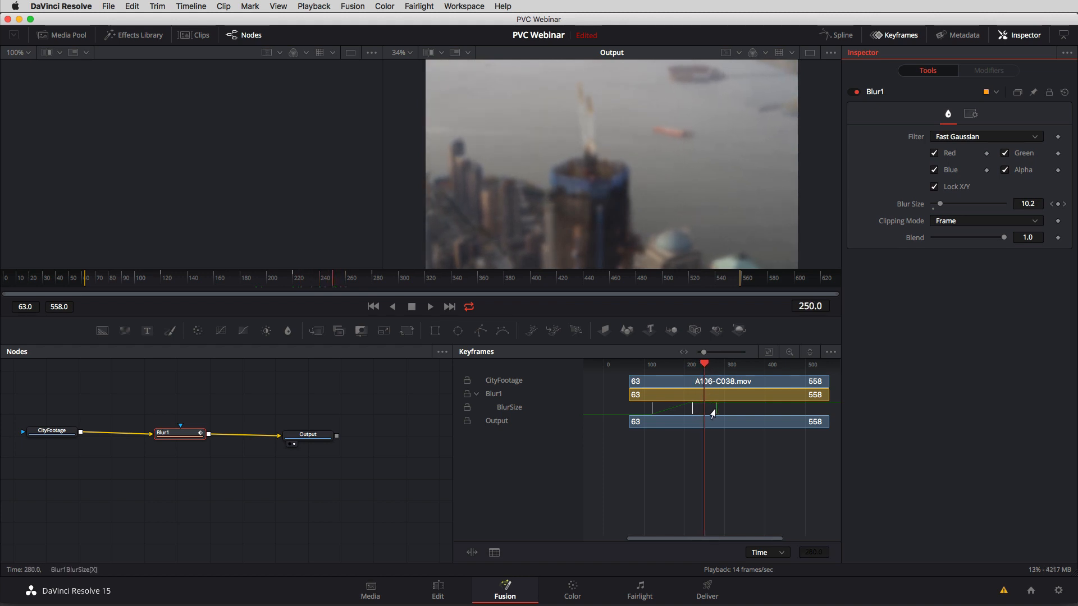
drag(713, 413, 731, 413)
click(731, 366)
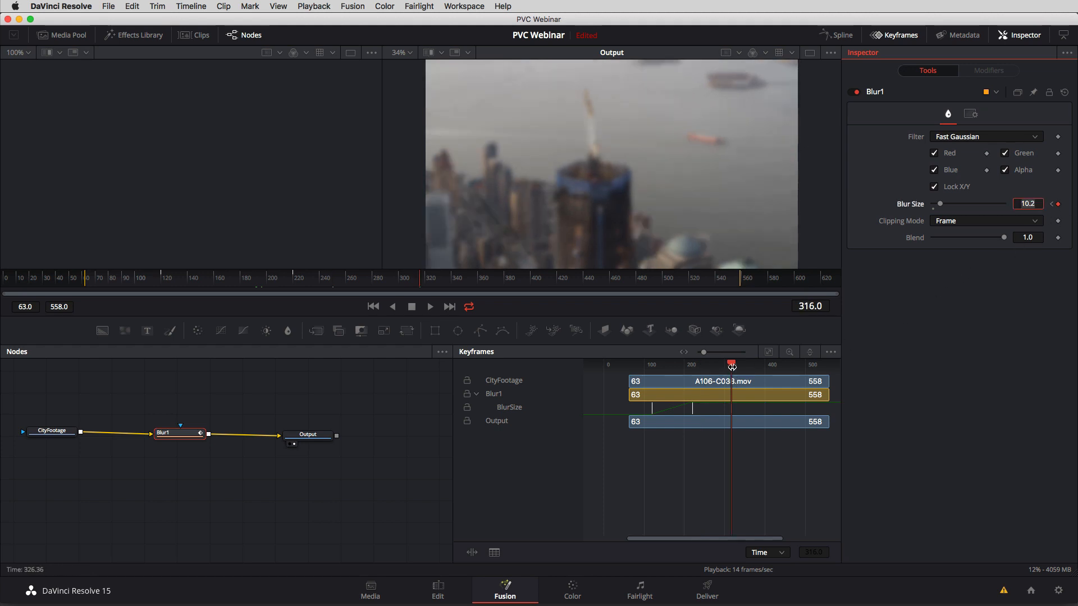
Keyframe a Blur Size of 23.6 at frame 410 and copy that keyframe to frame 445.
drag(731, 366, 768, 366)
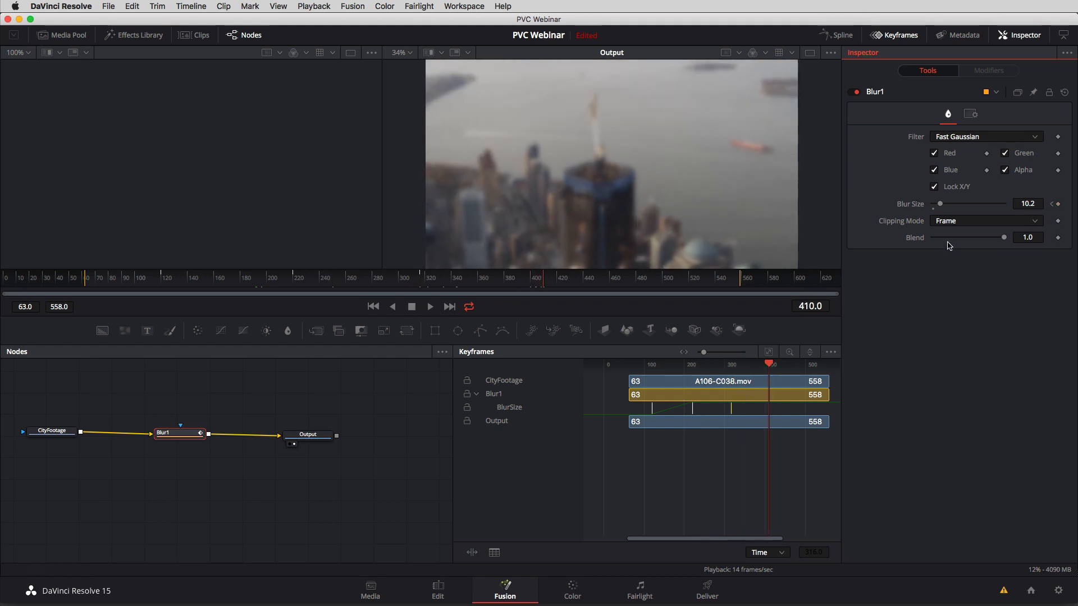
drag(940, 204, 950, 204)
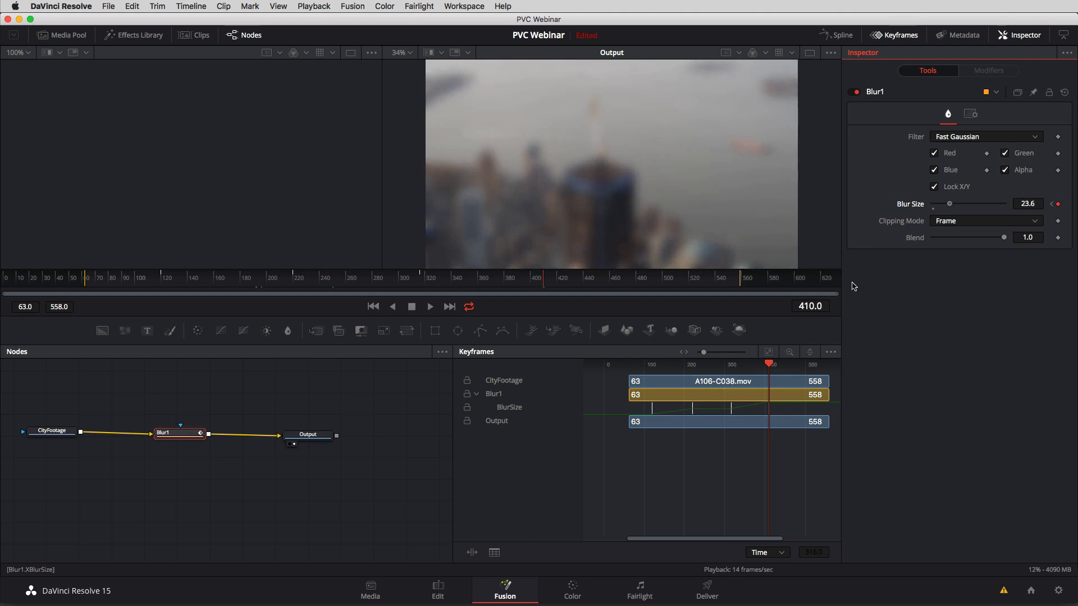
drag(768, 412, 783, 410)
Keyframe a Blur Size of 46.5 at frame 526 and check the blur at frame 538.
drag(788, 365, 819, 365)
drag(954, 208, 969, 208)
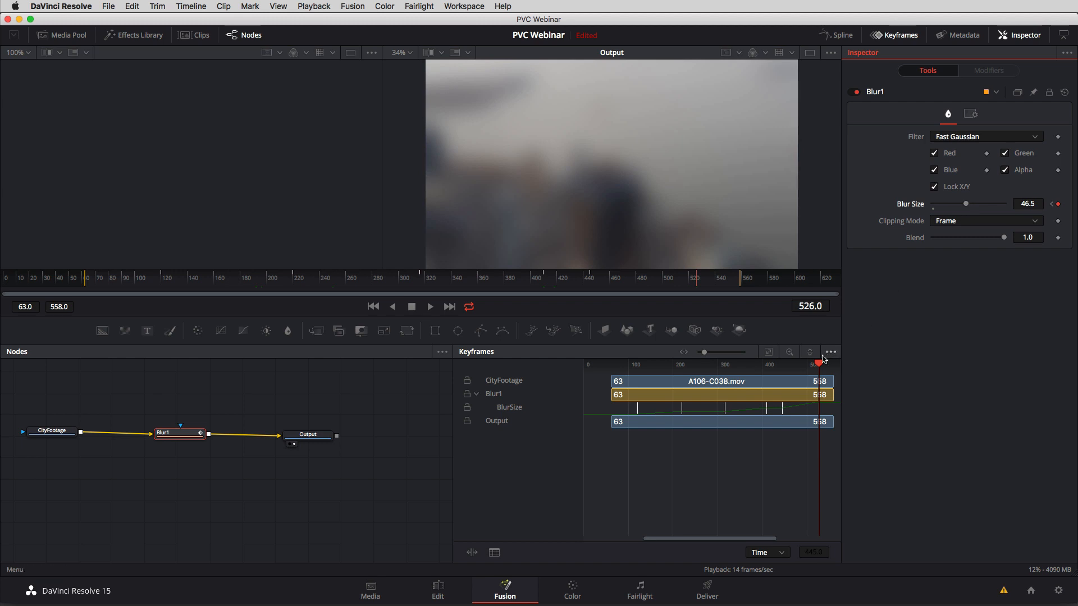
mouse_move(819, 365)
mouse_down()
mouse_move(632, 373)
mouse_move(824, 371)
mouse_up()
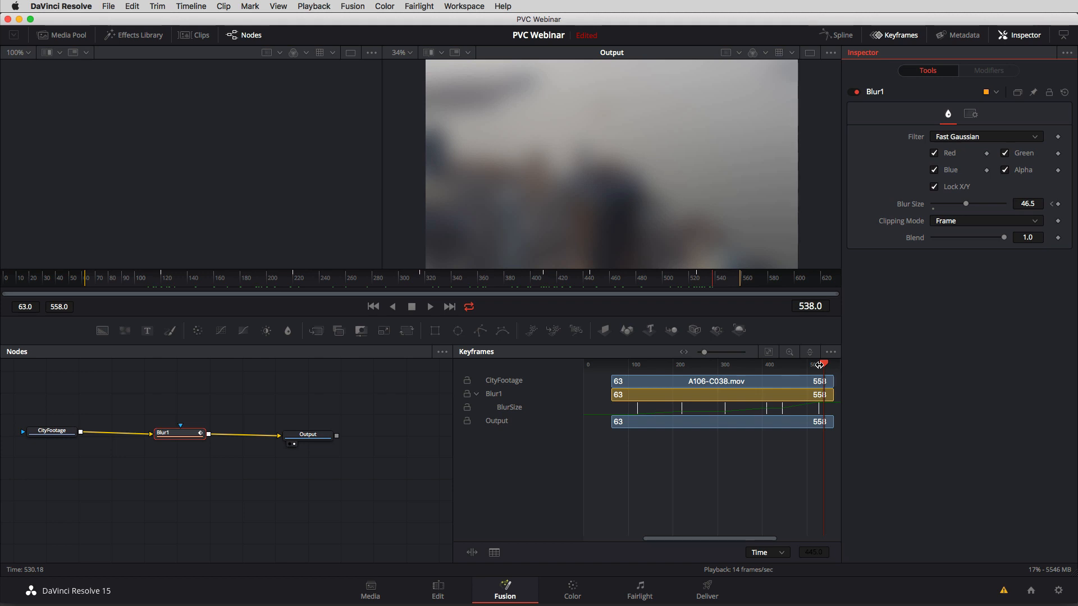
Reset the Fusion composition of the A106-C038.mov clip on the Edit page and move the playhead to 01:00:03:22.
click(439, 589)
click(558, 400)
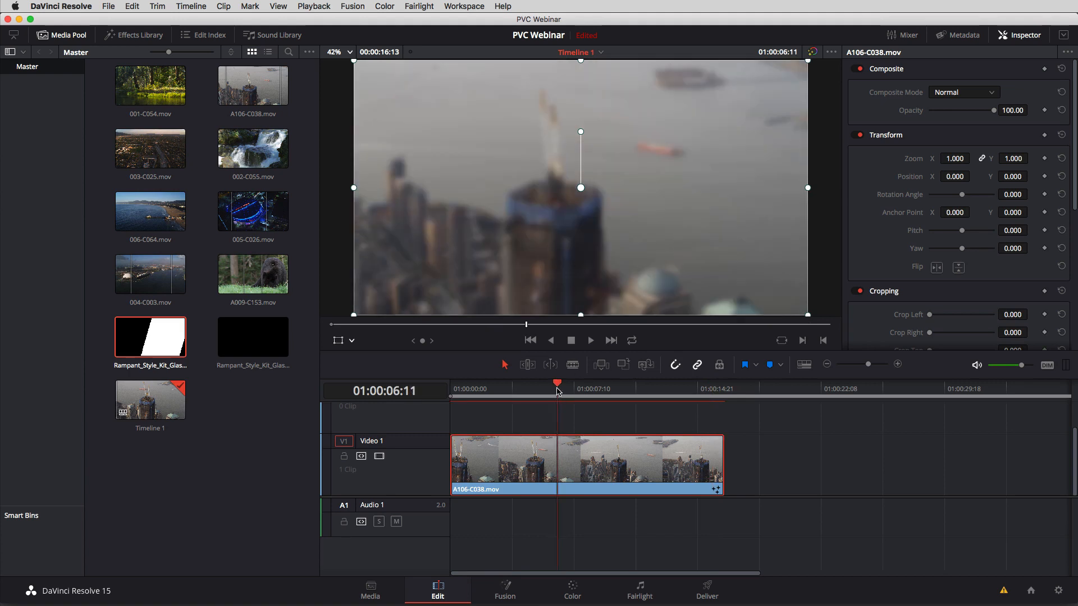
right_click(554, 467)
click(606, 582)
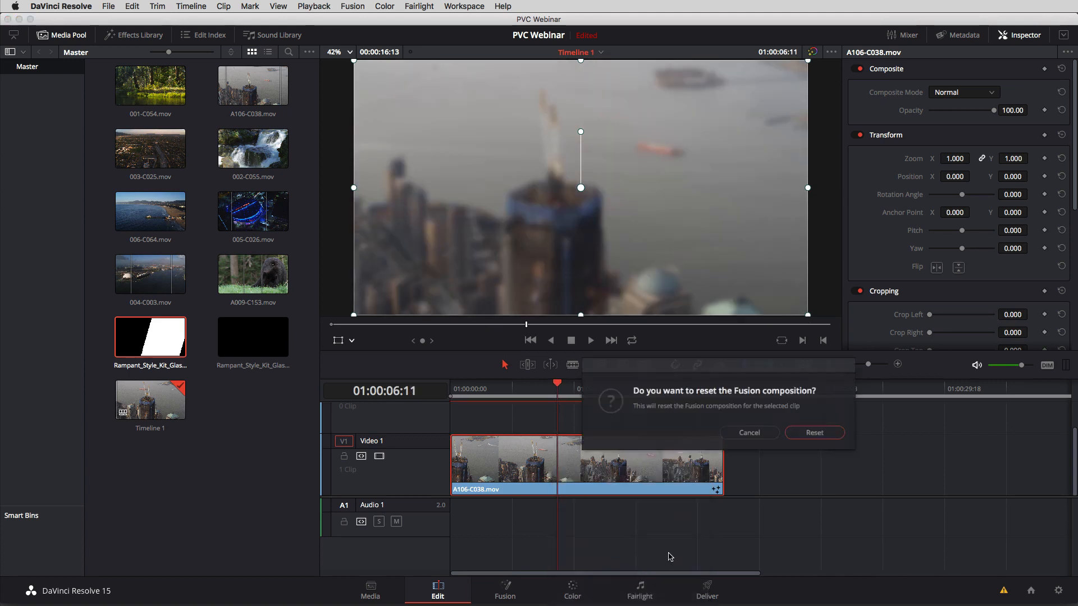
click(817, 434)
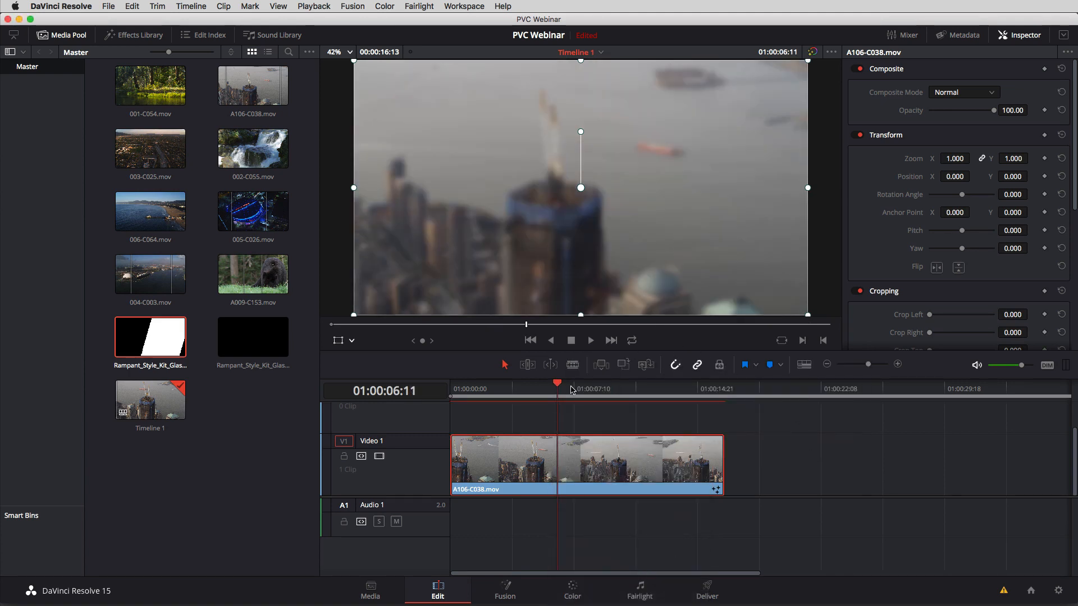
click(521, 391)
click(515, 391)
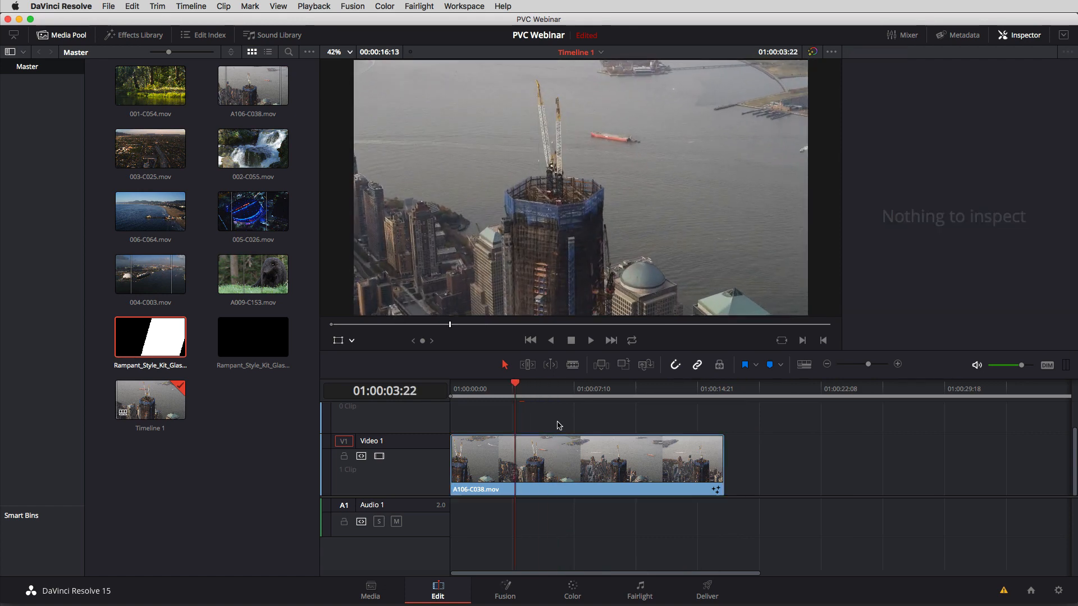
Delete A106-C038.mov from the timeline and place 005-C026.mov at the start of Video 1 instead.
drag(558, 423, 503, 477)
key(BackSpace)
drag(274, 224, 449, 480)
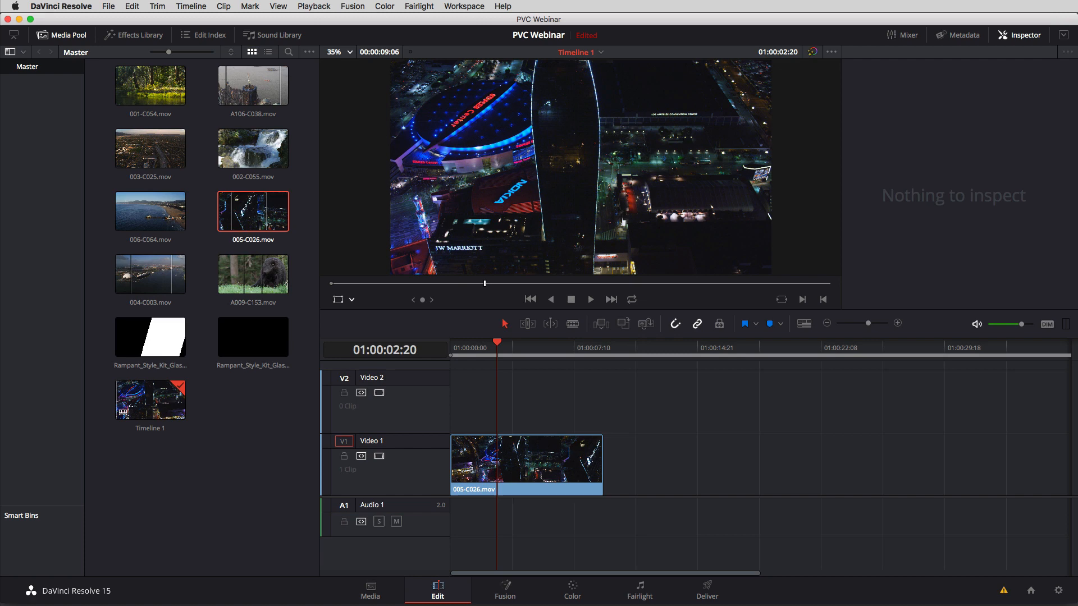
Add the 3D Title In A Box Fusion title on Video 2 above 005-C026.mov and view it at 01:00:04:16.
click(70, 37)
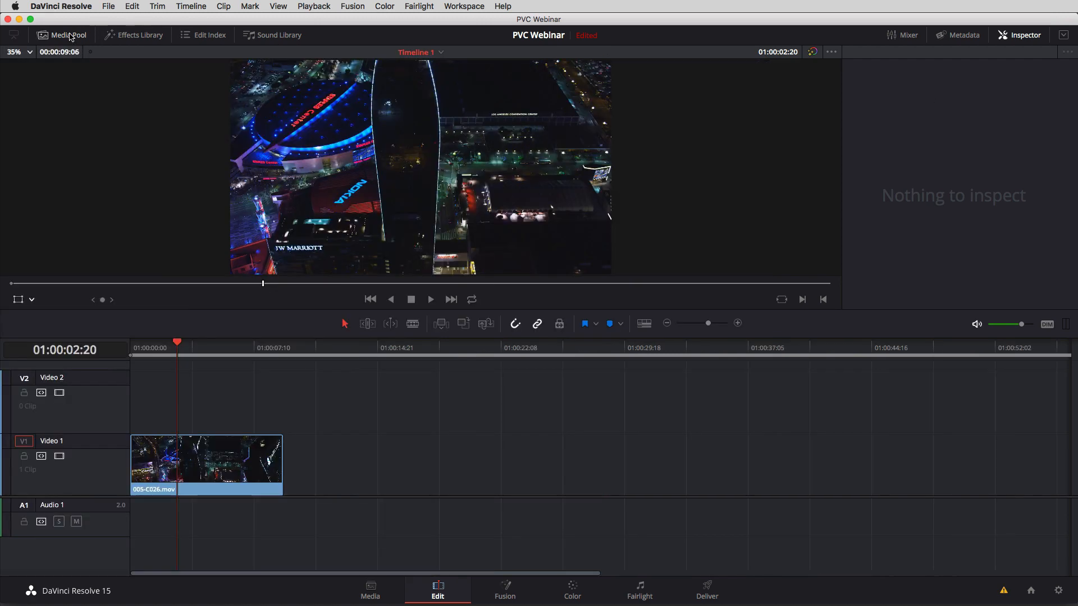
click(144, 35)
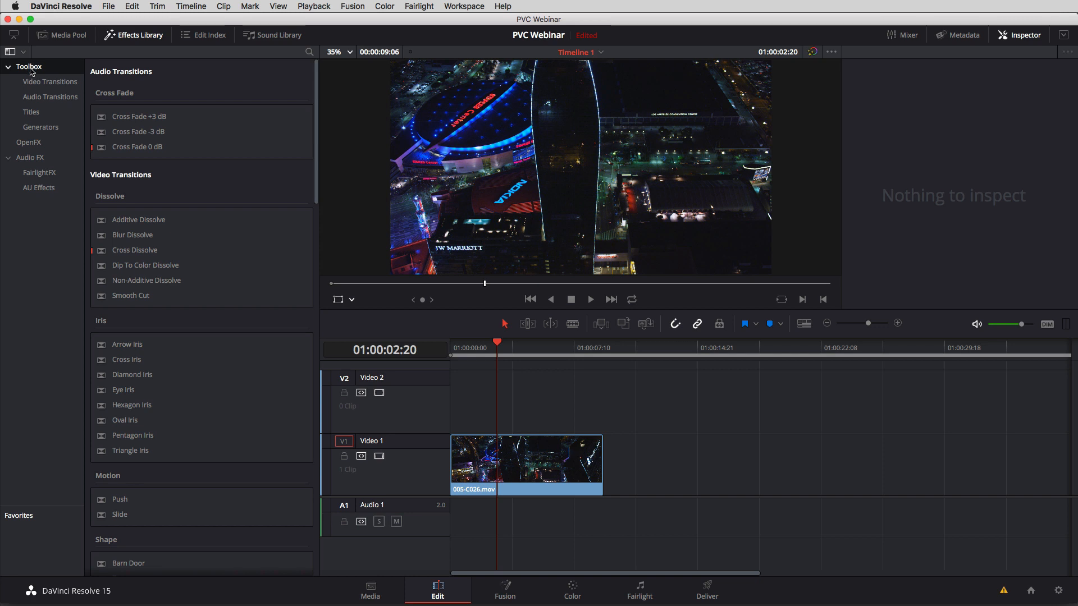
click(39, 115)
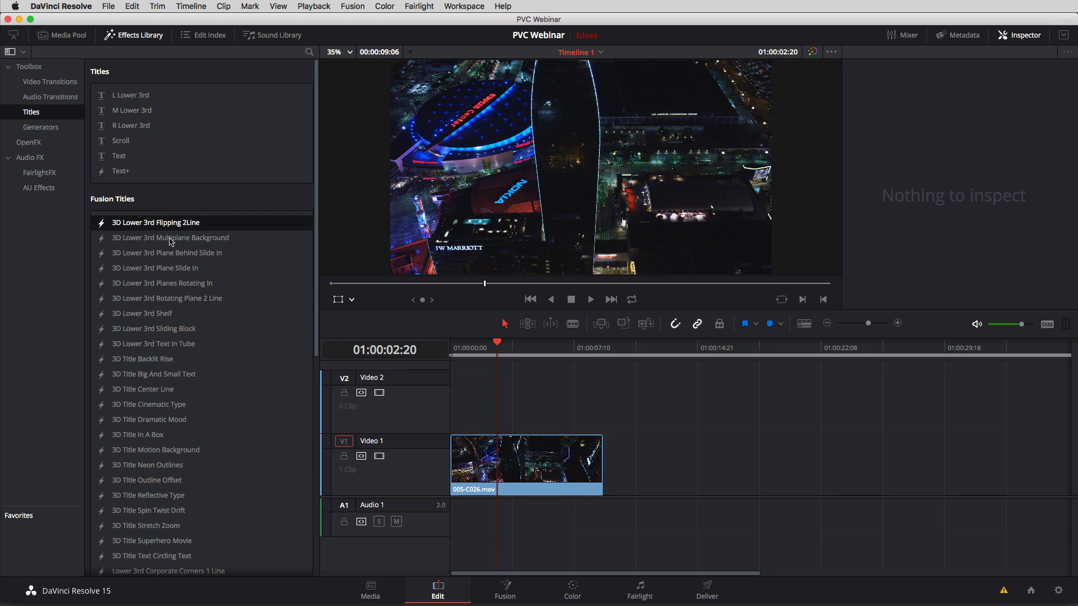
drag(115, 439, 488, 408)
click(518, 348)
mouse_move(517, 348)
mouse_down()
mouse_move(536, 348)
mouse_move(510, 356)
mouse_move(528, 349)
mouse_up()
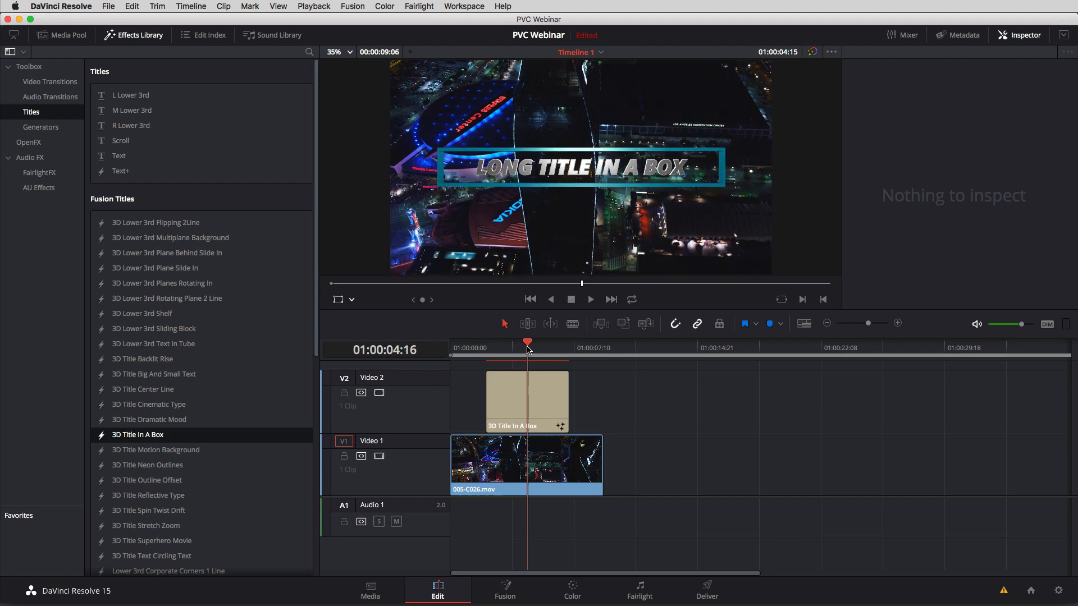
Open the 3D Title In A Box clip on the Fusion page, hide the Keyframes editor, and bring both nodes into view.
click(529, 401)
key(shift+5)
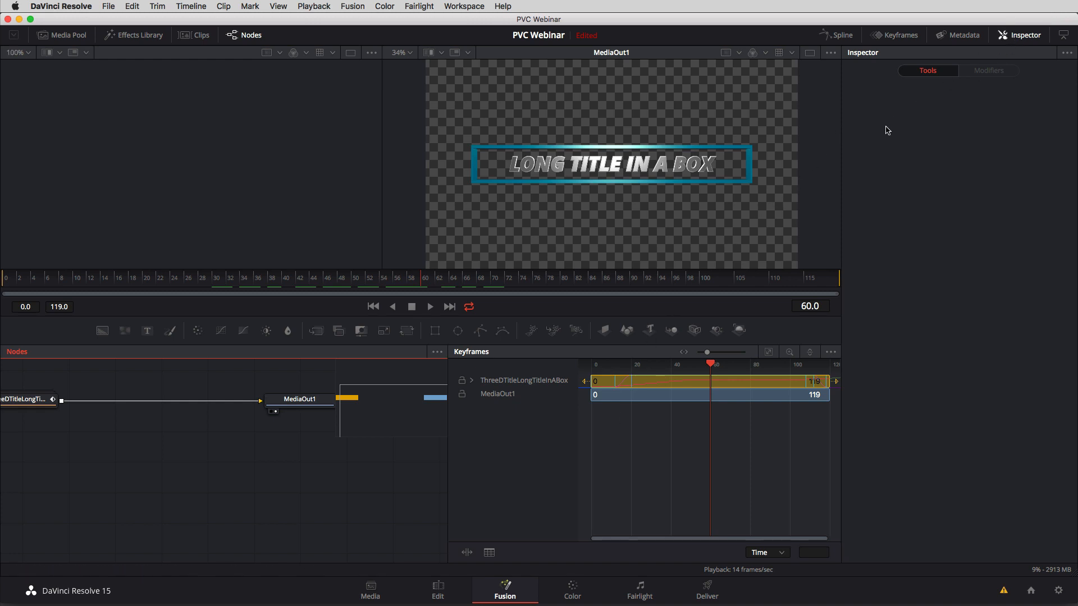
click(893, 36)
drag(418, 422, 638, 433)
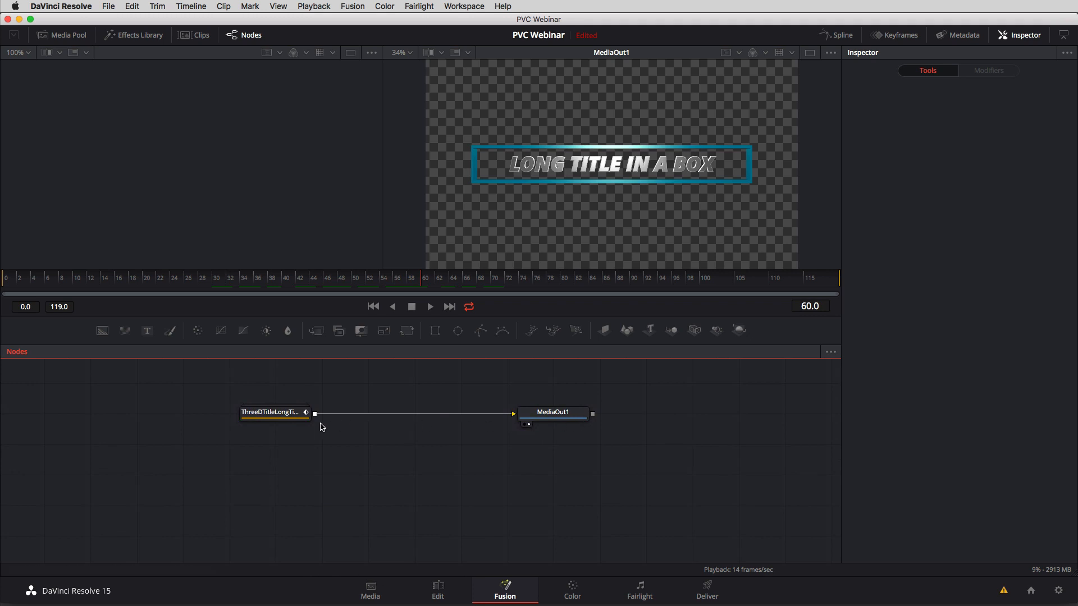
Expand the ThreeDTitleLongTitleInABox group in an enlarged node editor and examine the nodes that build the title.
double_click(268, 413)
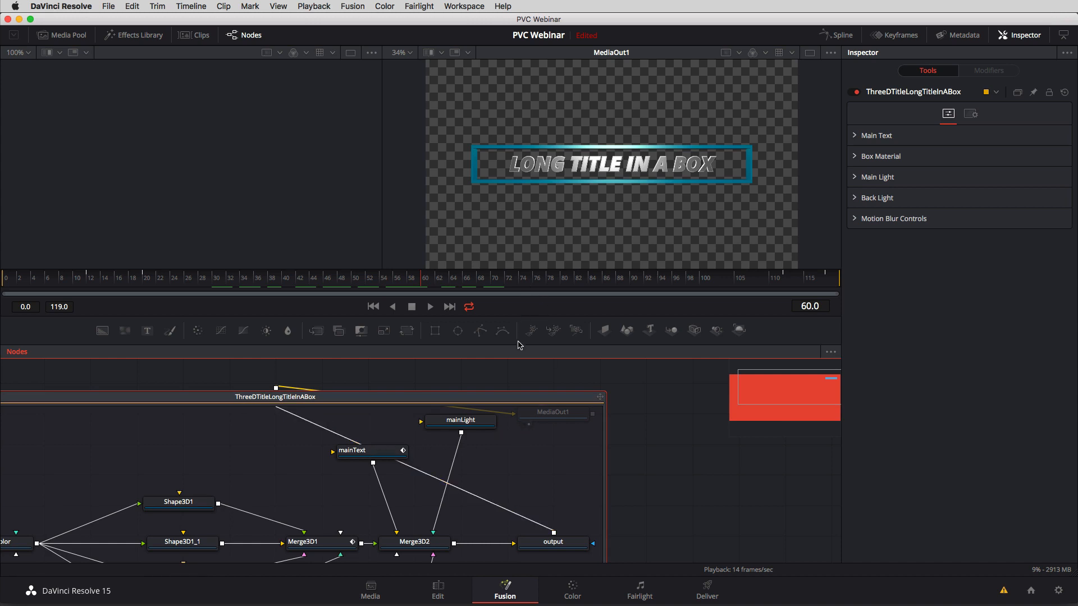
drag(521, 345, 539, 209)
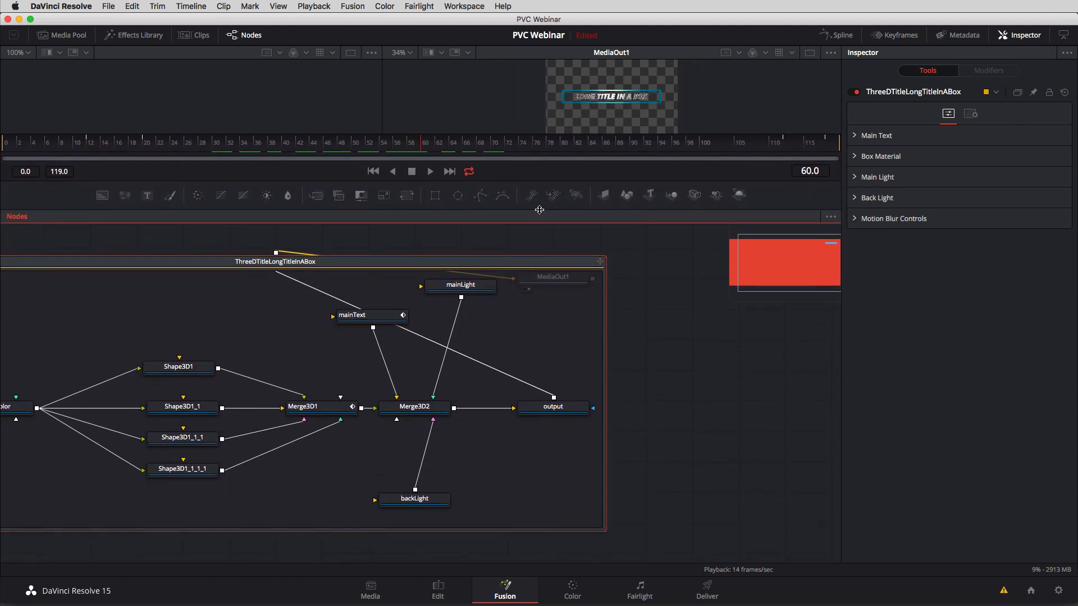
drag(416, 248, 496, 246)
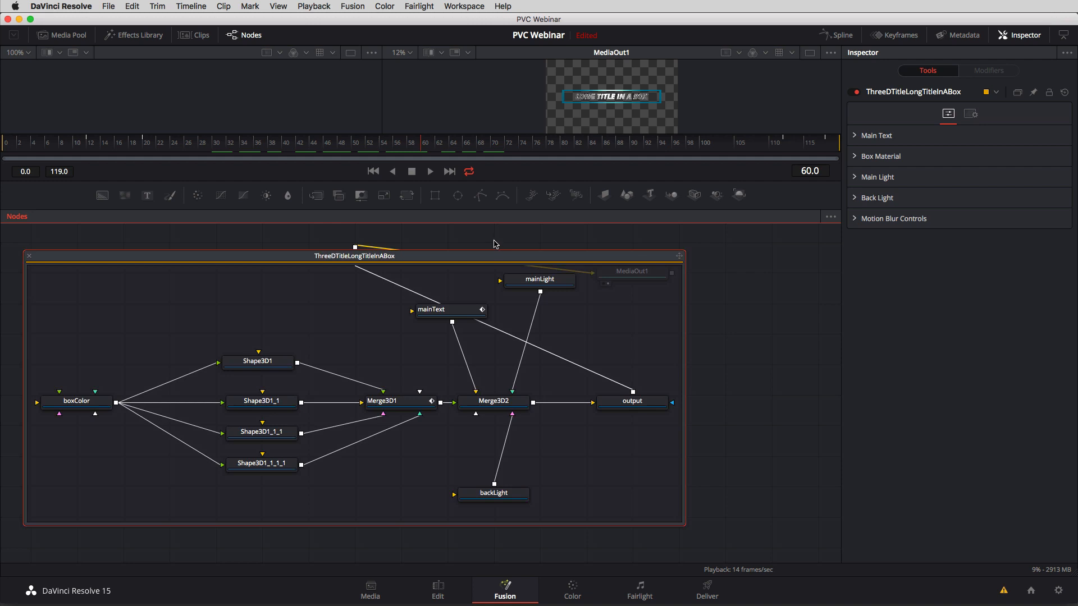
mouse_move(476, 292)
mouse_down()
mouse_move(475, 304)
mouse_move(479, 291)
mouse_up()
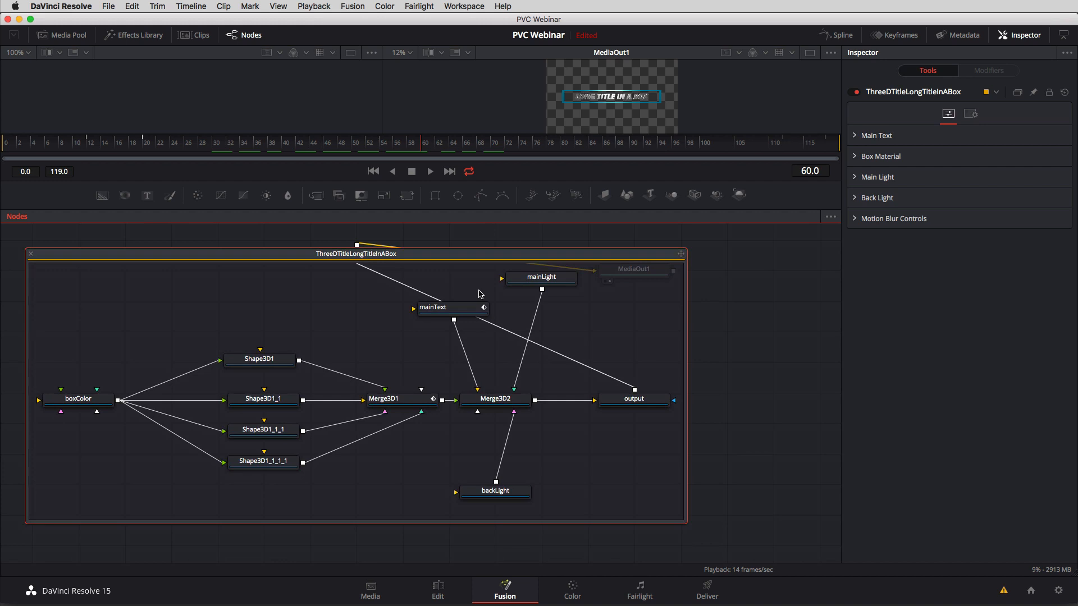
mouse_move(625, 306)
mouse_down()
mouse_move(609, 315)
mouse_move(595, 358)
mouse_move(599, 301)
mouse_move(474, 414)
mouse_move(363, 378)
mouse_move(437, 301)
mouse_move(645, 310)
mouse_move(614, 304)
mouse_up()
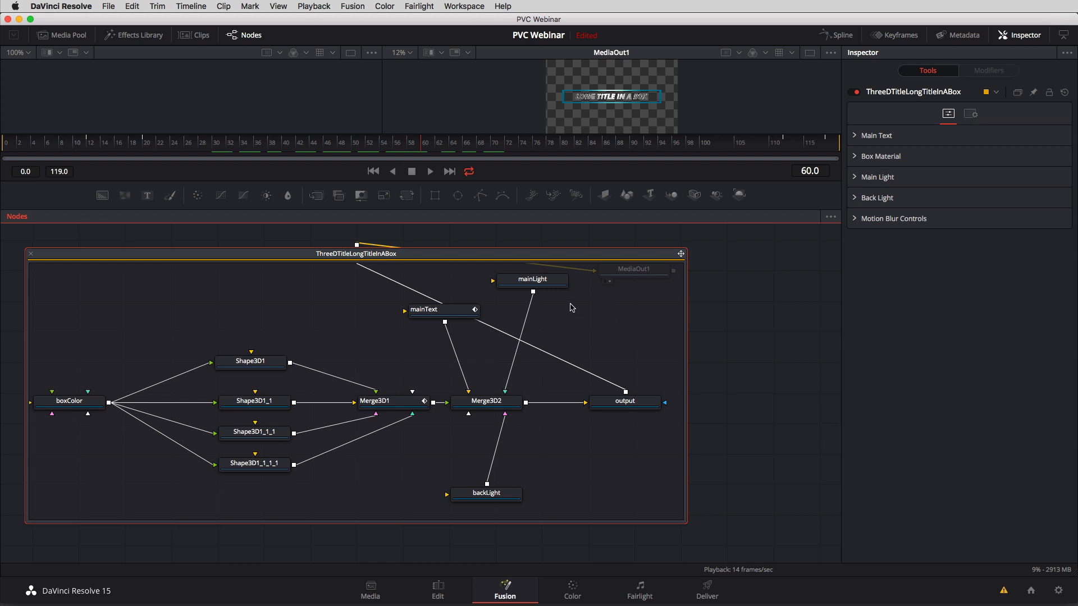
Collapse the ThreeDTitleLongTitleInABox group back into a single node.
right_click(459, 255)
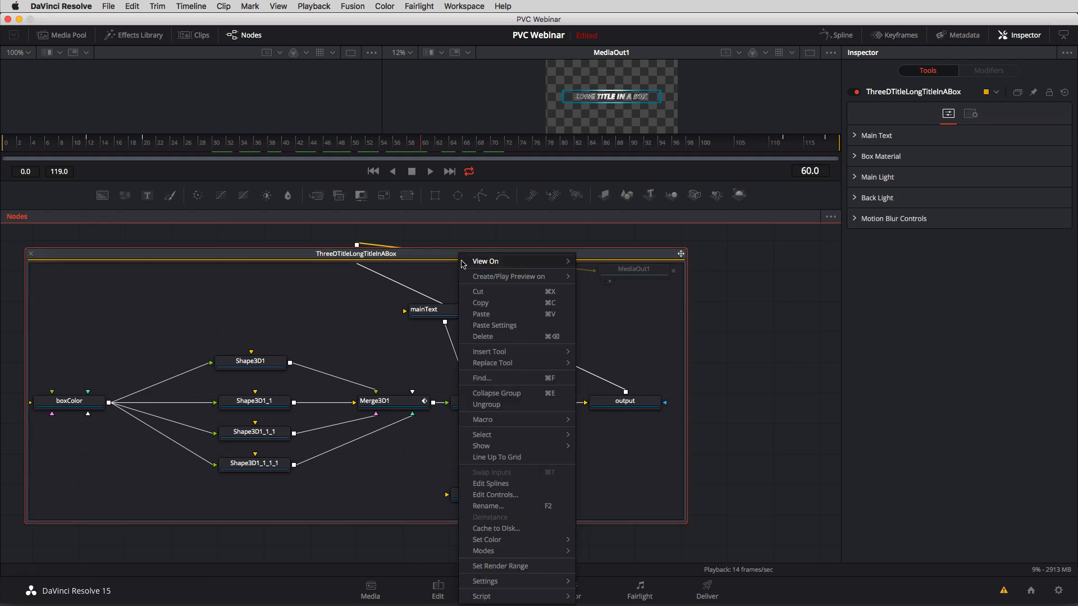
click(494, 393)
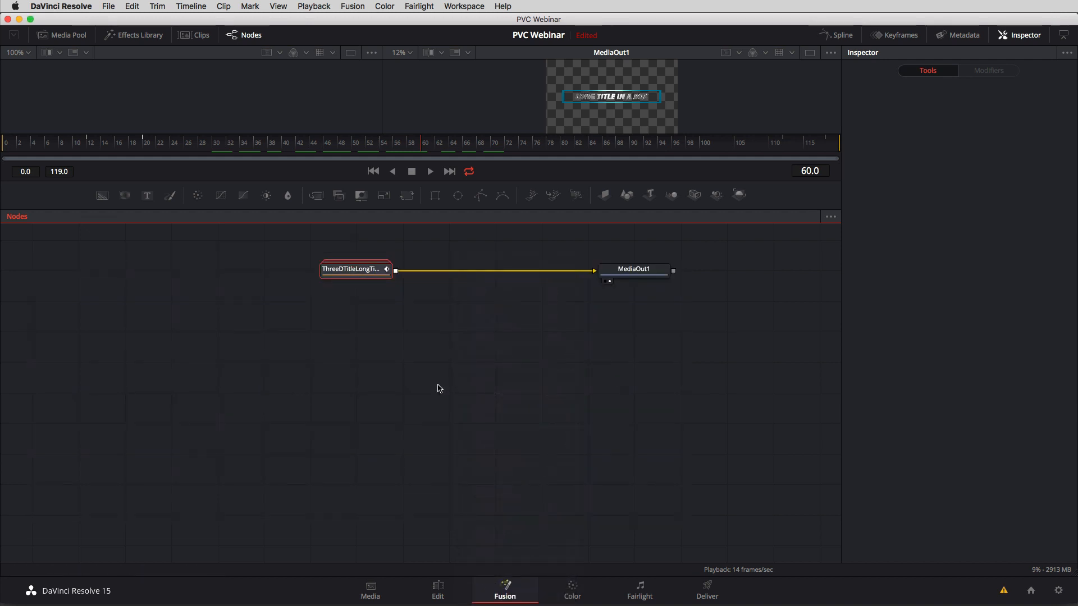
drag(365, 270, 339, 305)
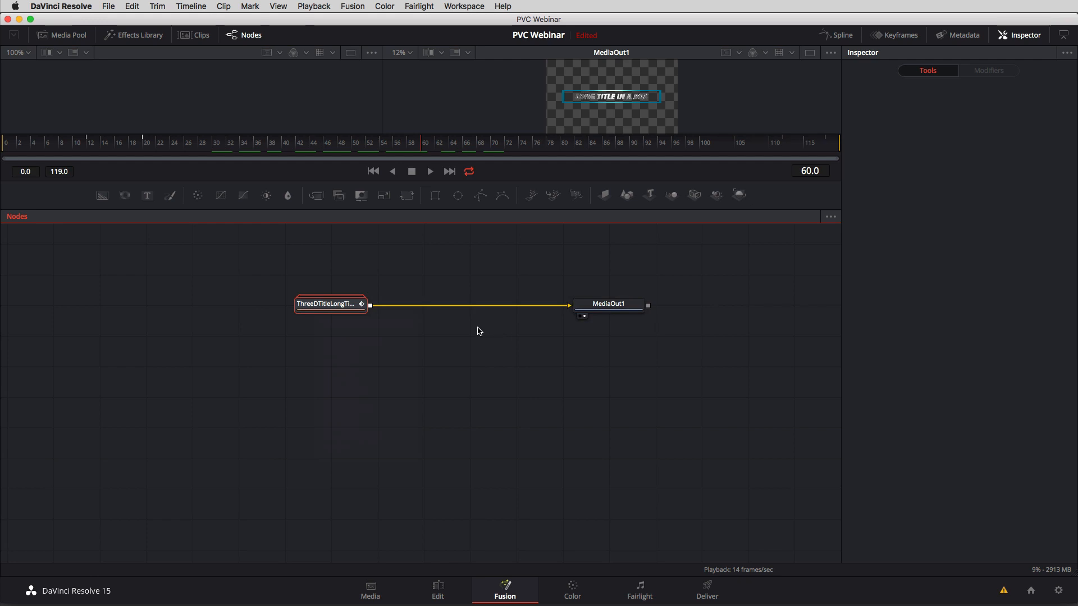
Replace the title node's main text with ProVideo Coalition and set the main text size to 1.26, with the viewers enlarged.
click(344, 312)
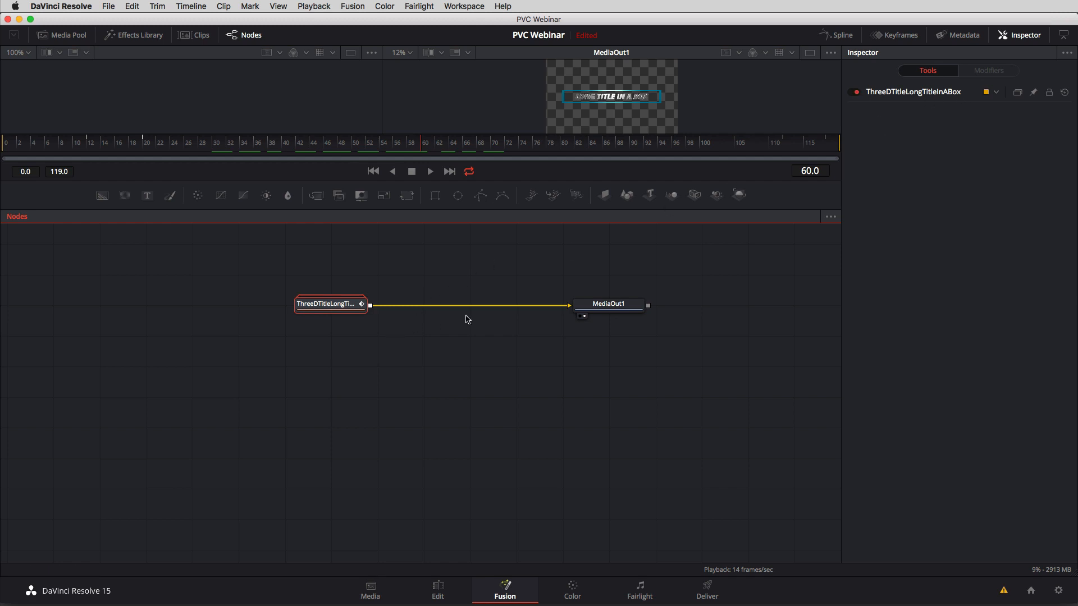
click(595, 307)
click(316, 306)
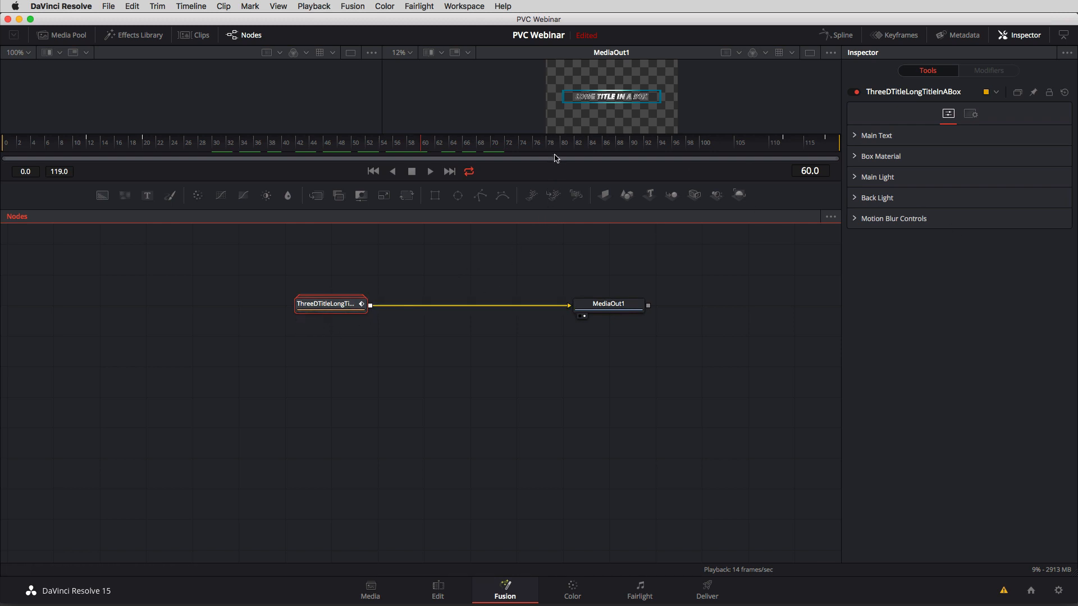
drag(550, 193, 561, 373)
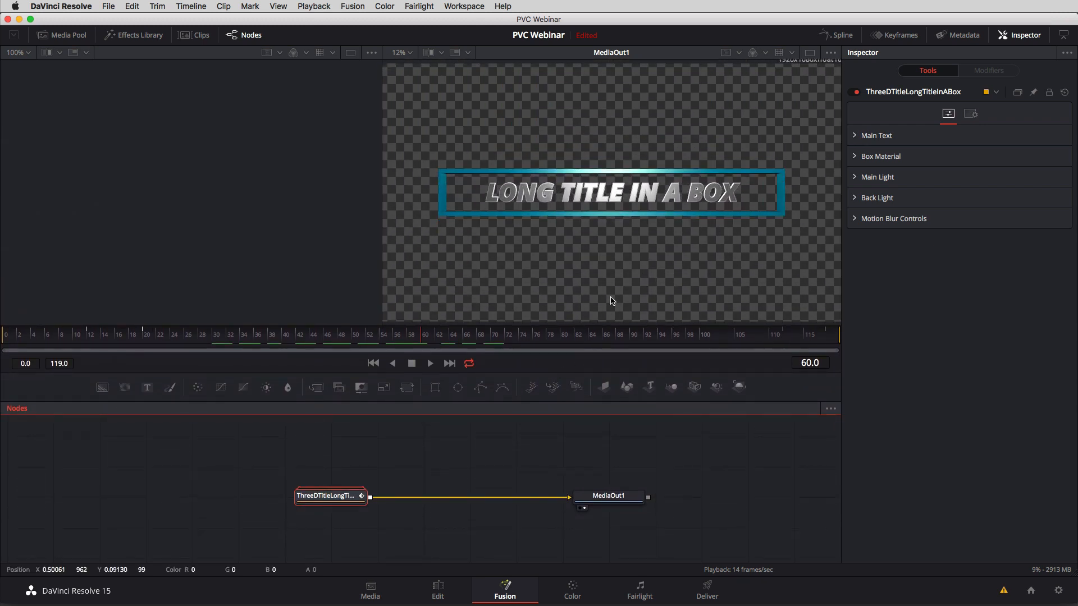
click(856, 135)
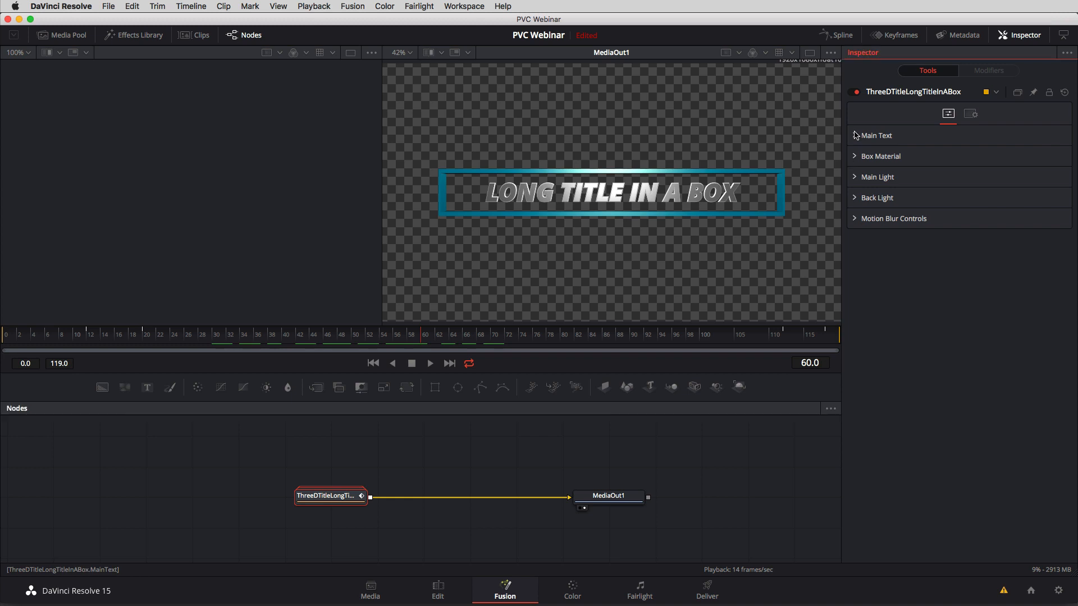
drag(1018, 194, 798, 168)
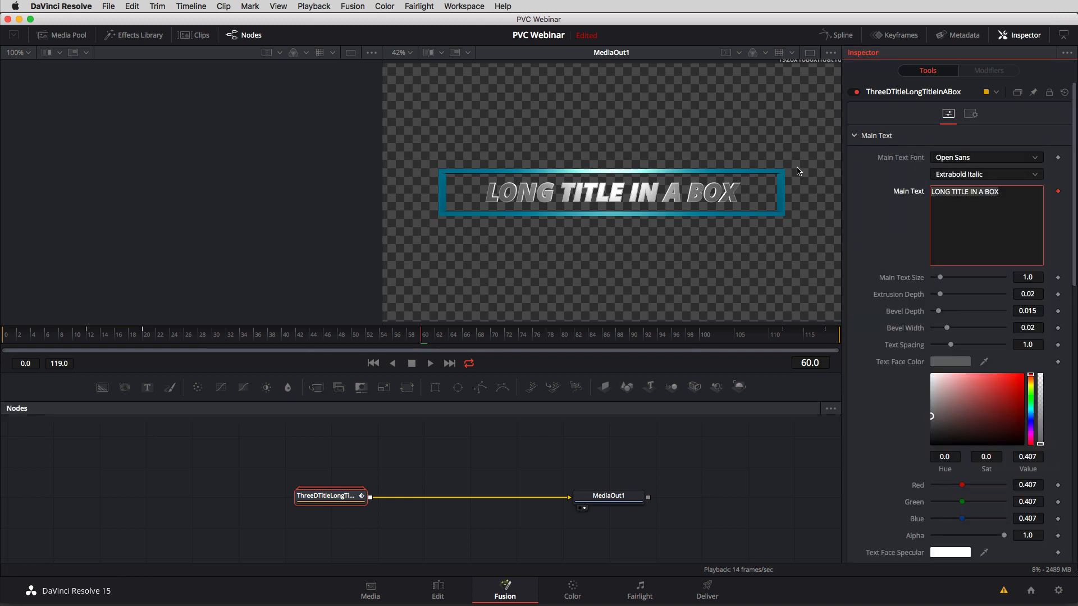
text(ProVide)
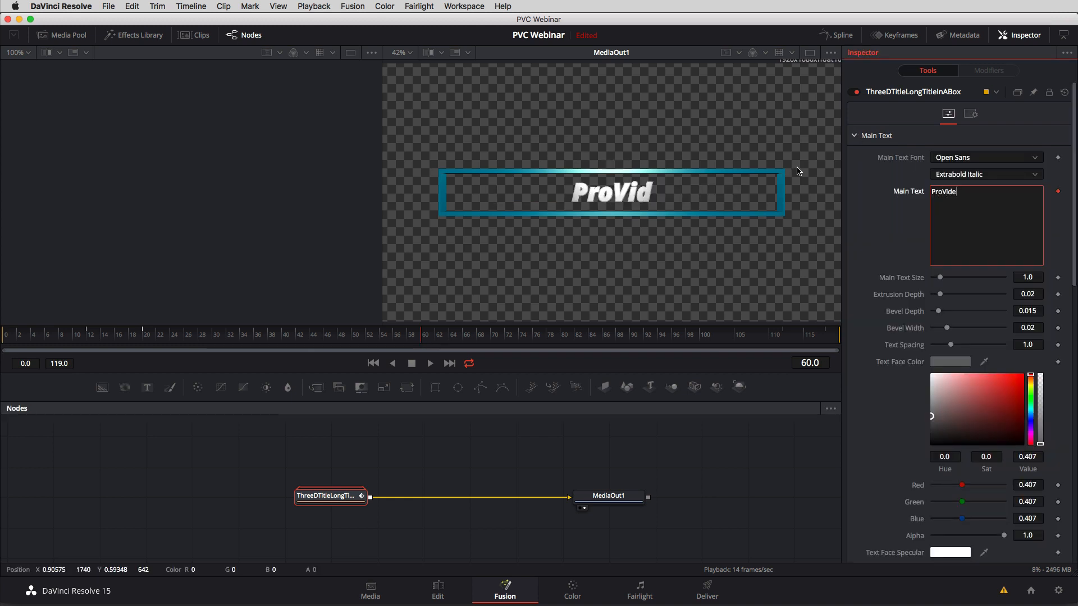
text(o Coalition)
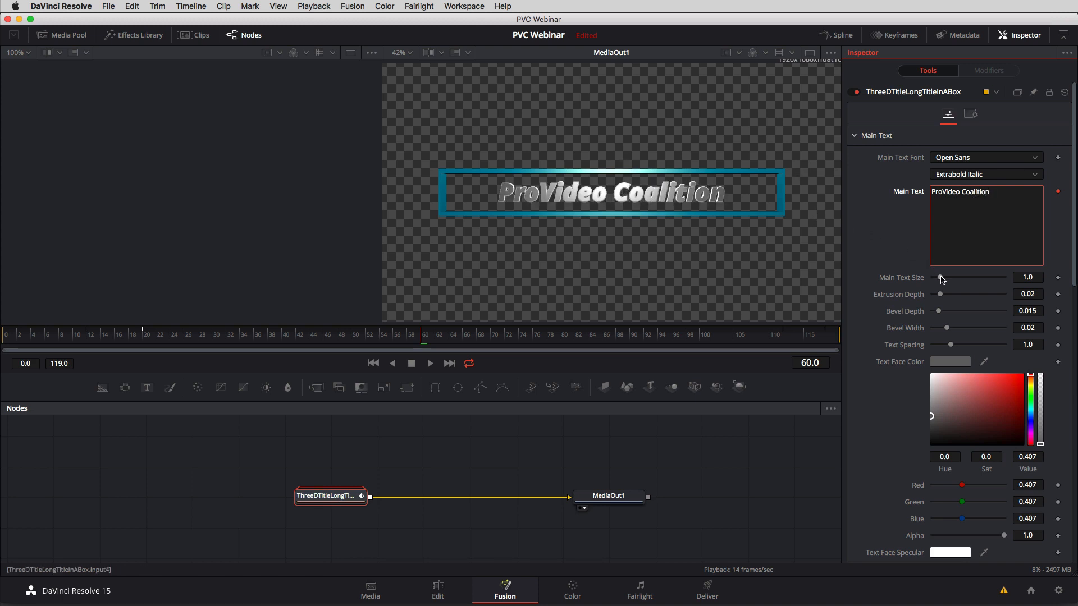
drag(941, 277, 943, 277)
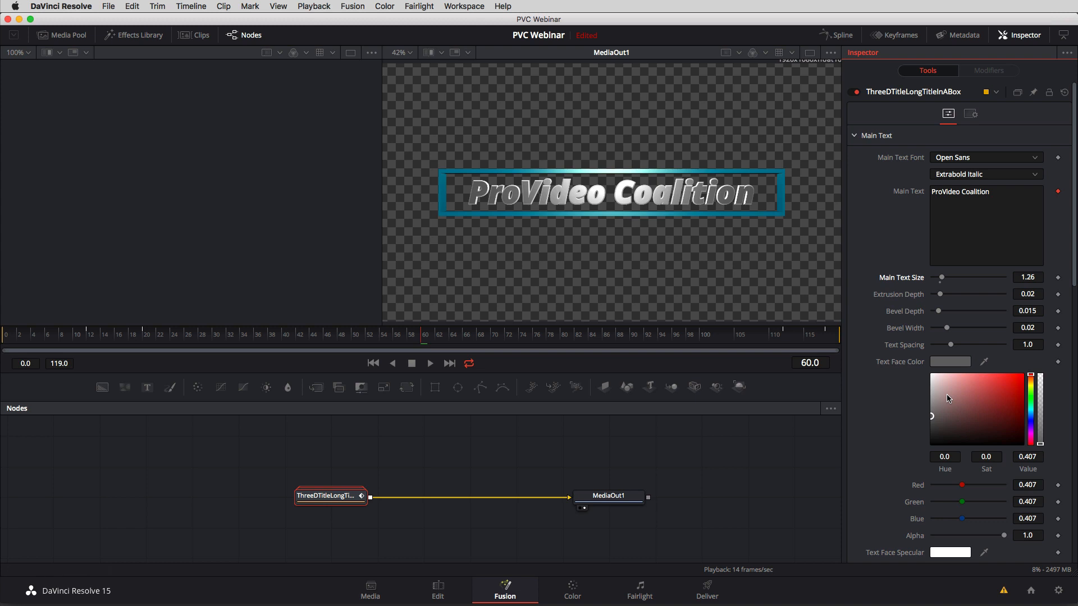
Change the title's Box Color in the Box Material settings to dark red.
click(855, 137)
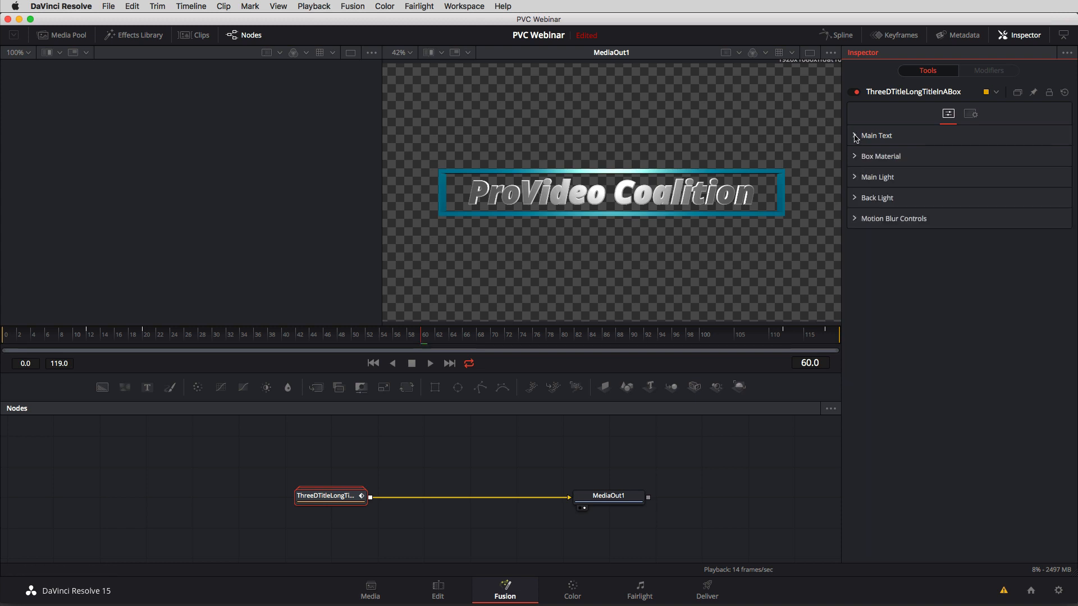
click(855, 157)
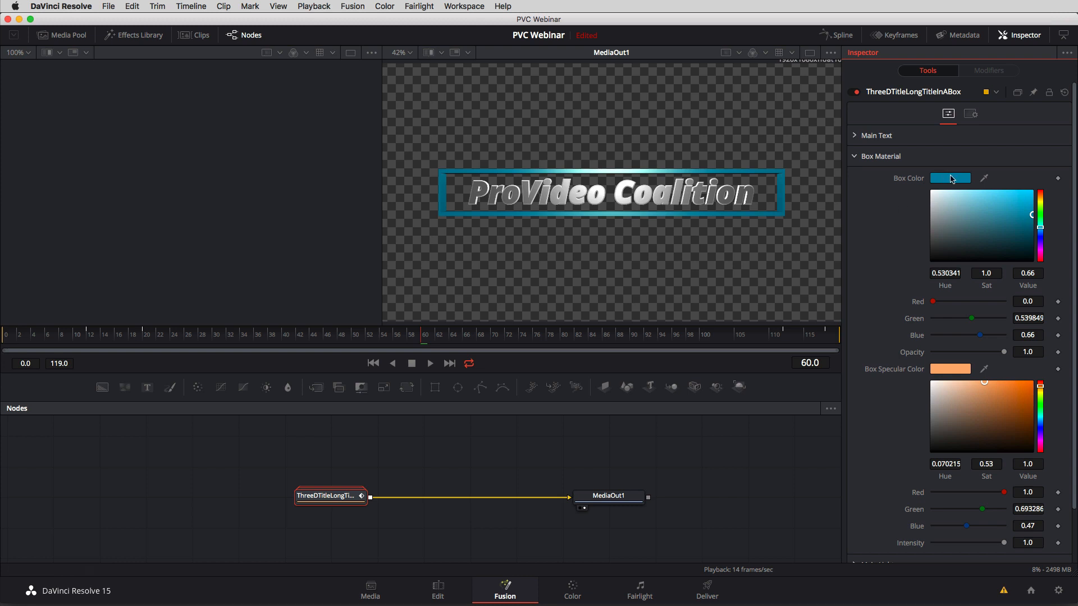
click(949, 178)
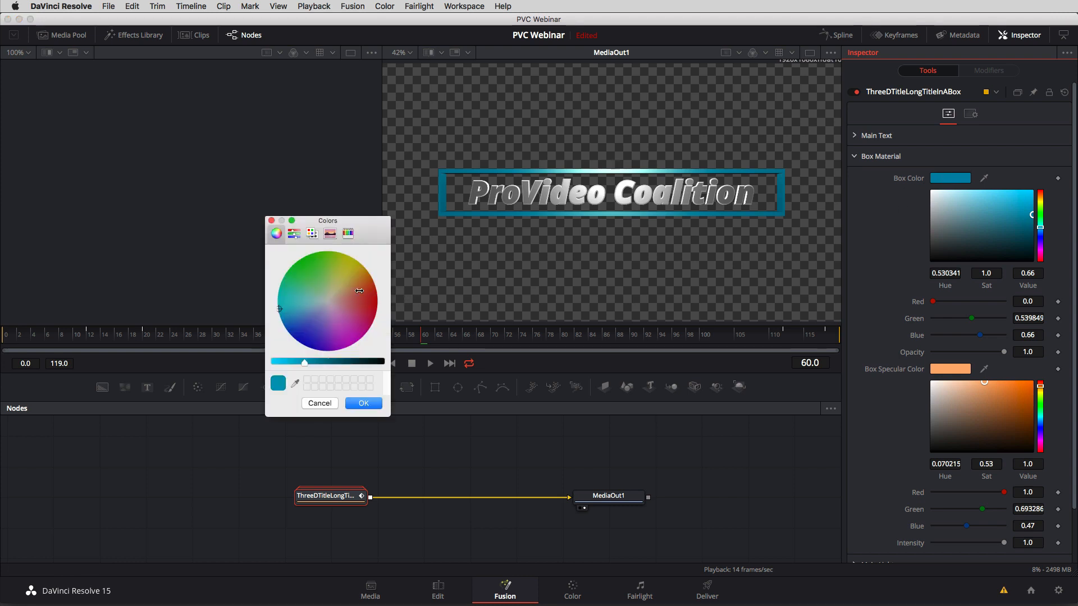
drag(360, 297, 376, 297)
click(357, 406)
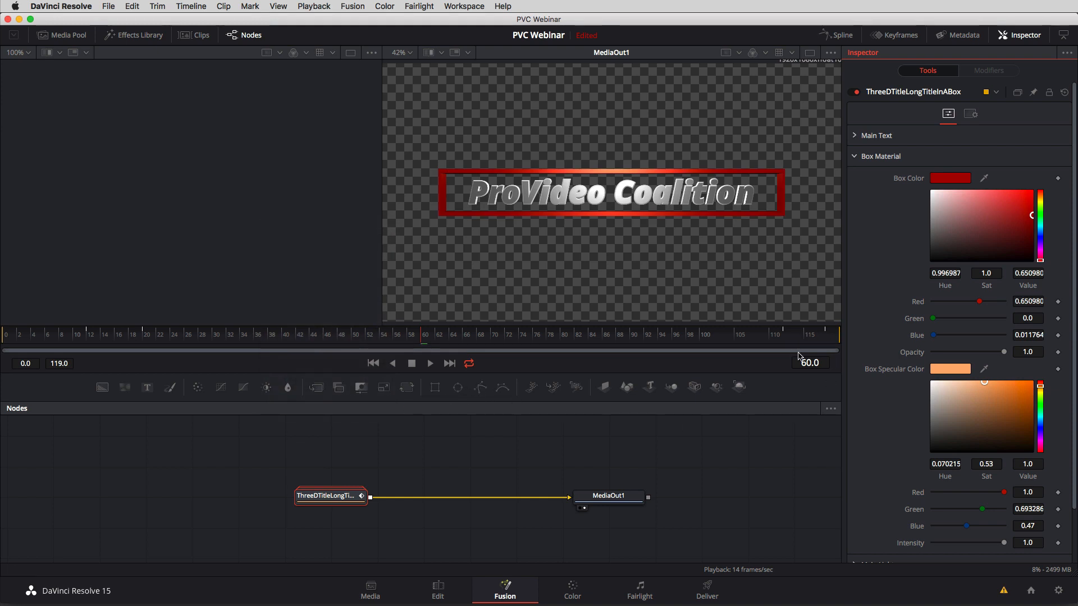
scroll(886, 411, down, 3)
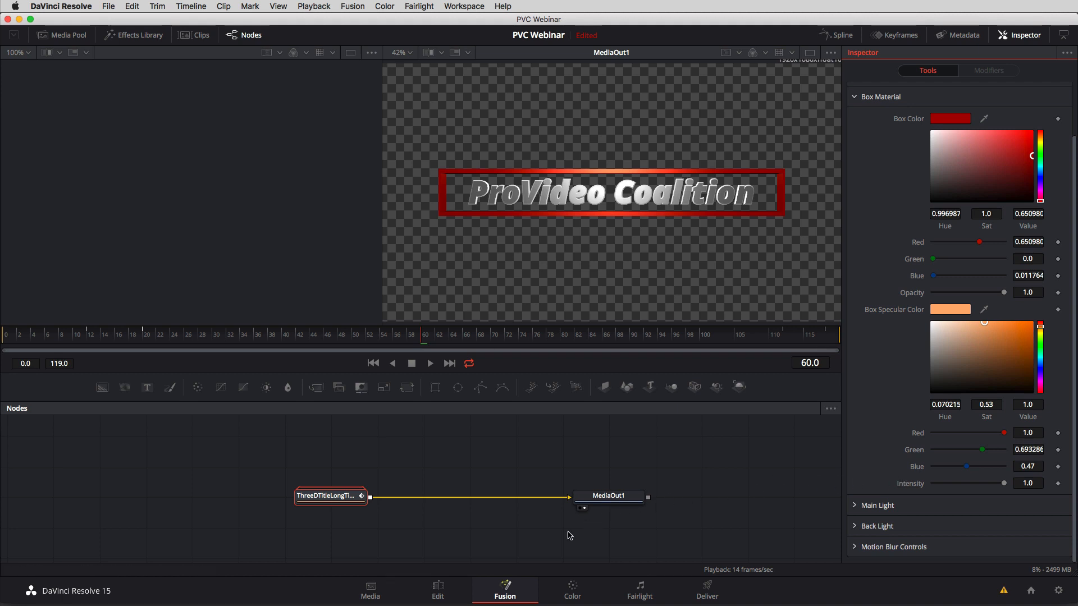
Return to the Edit page and add a short fade-in at the start of the 3D Title In A Box clip.
click(427, 586)
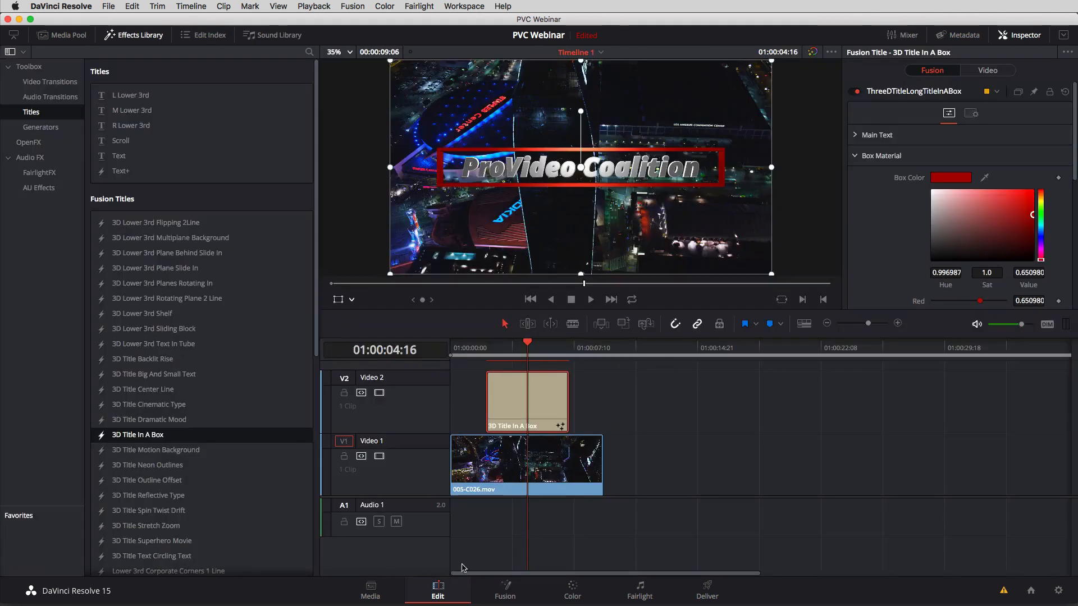
drag(524, 355, 487, 355)
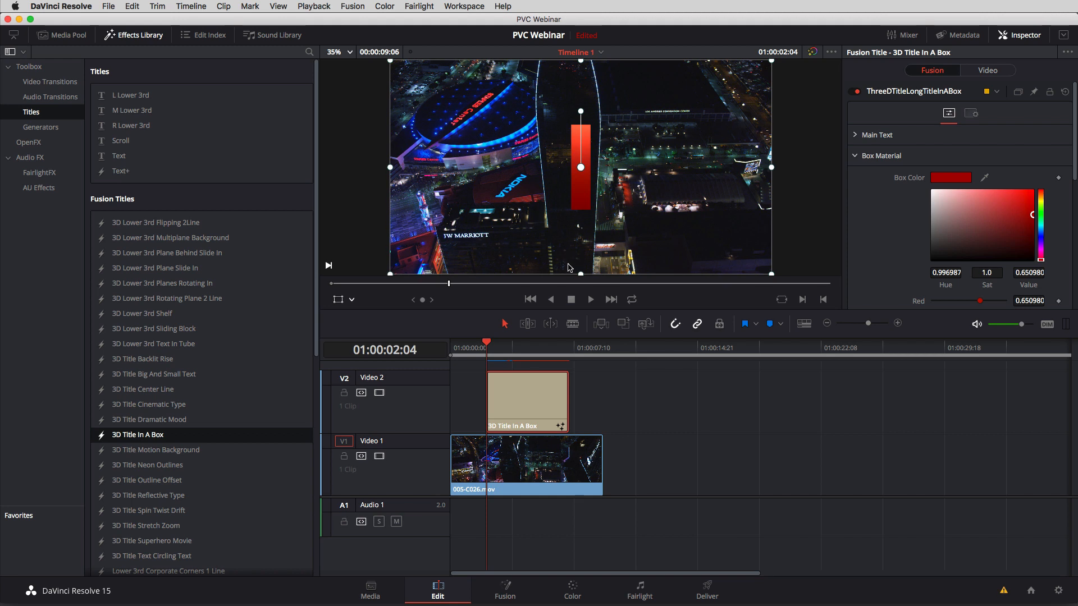
drag(870, 325, 877, 326)
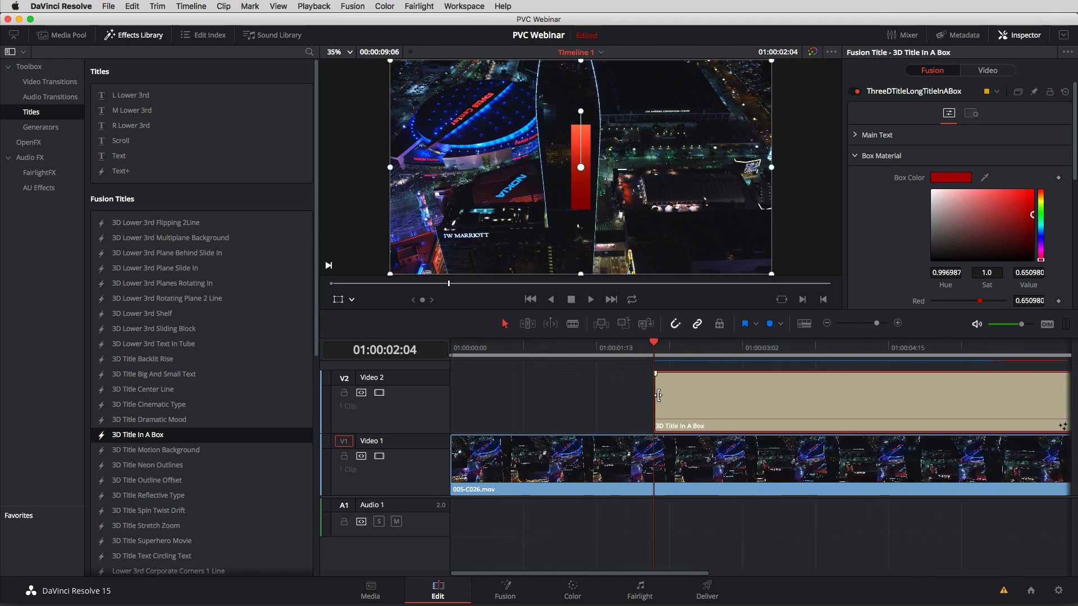
click(658, 390)
click(680, 389)
click(665, 375)
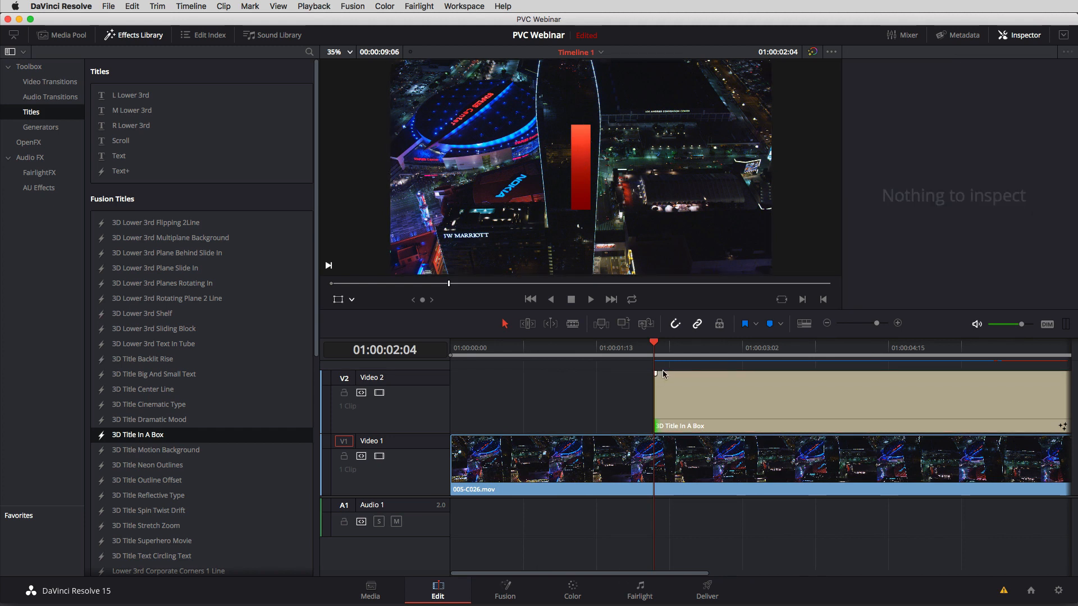
drag(657, 373, 752, 348)
Add a short fade-out at the end of the 3D Title In A Box clip and view the composite at 01:00:04:06.
drag(642, 573, 770, 574)
click(791, 388)
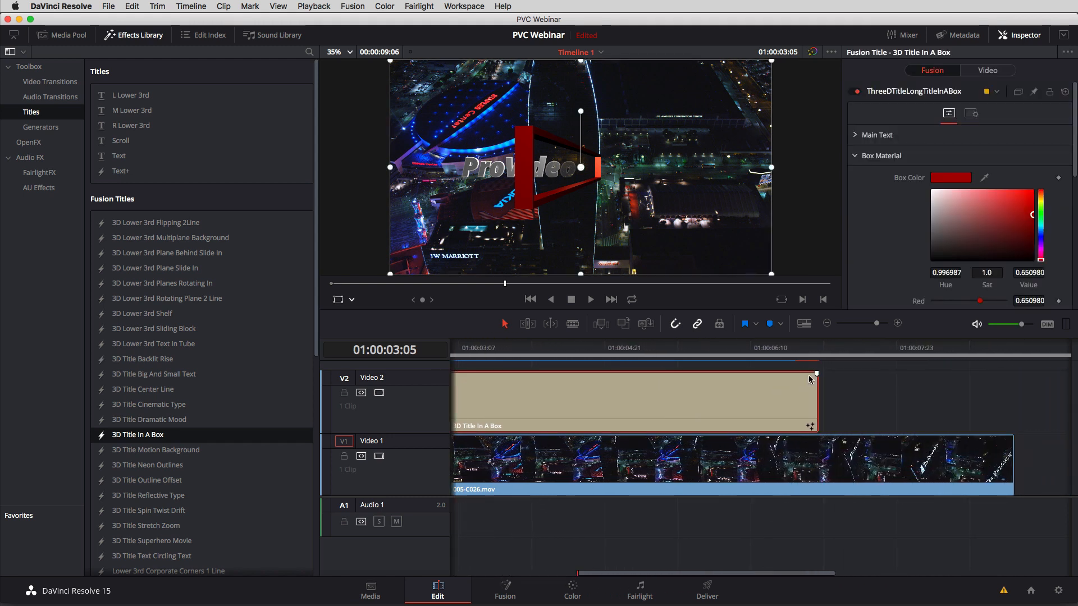
drag(817, 373, 881, 375)
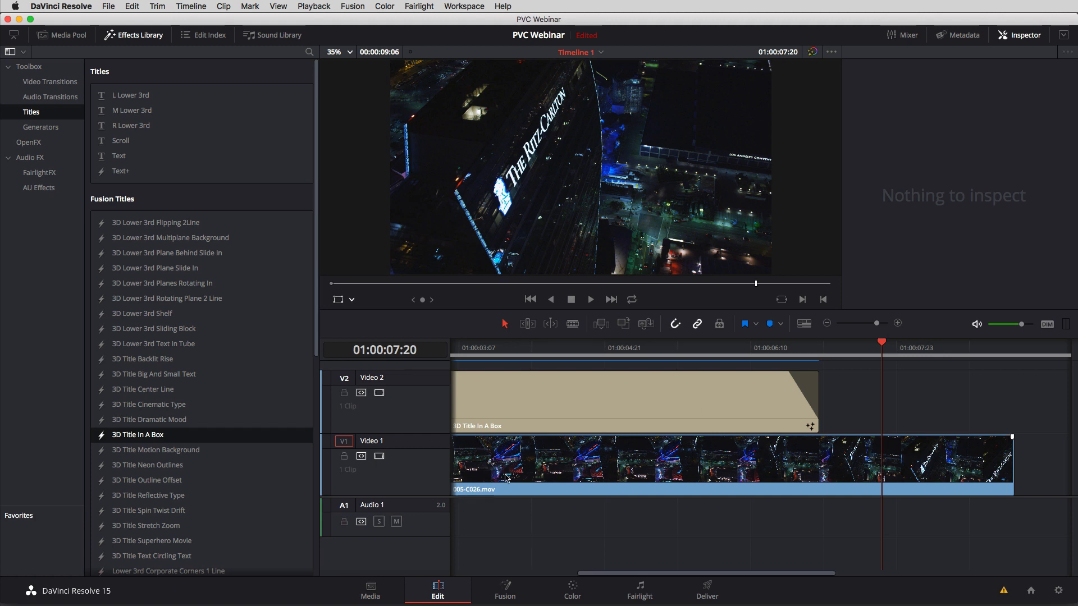
click(546, 353)
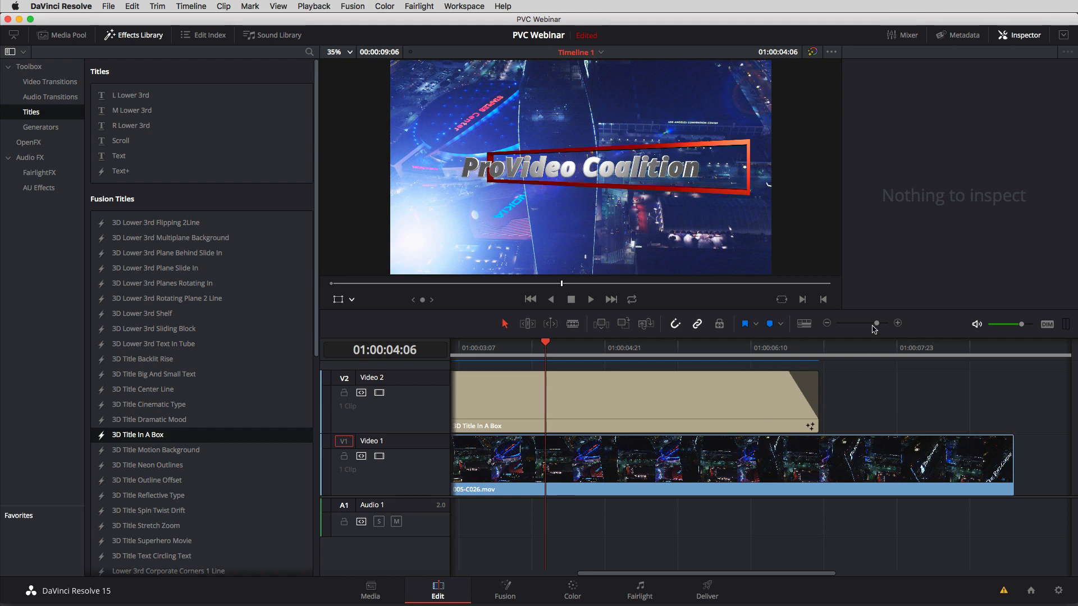
drag(872, 325, 870, 323)
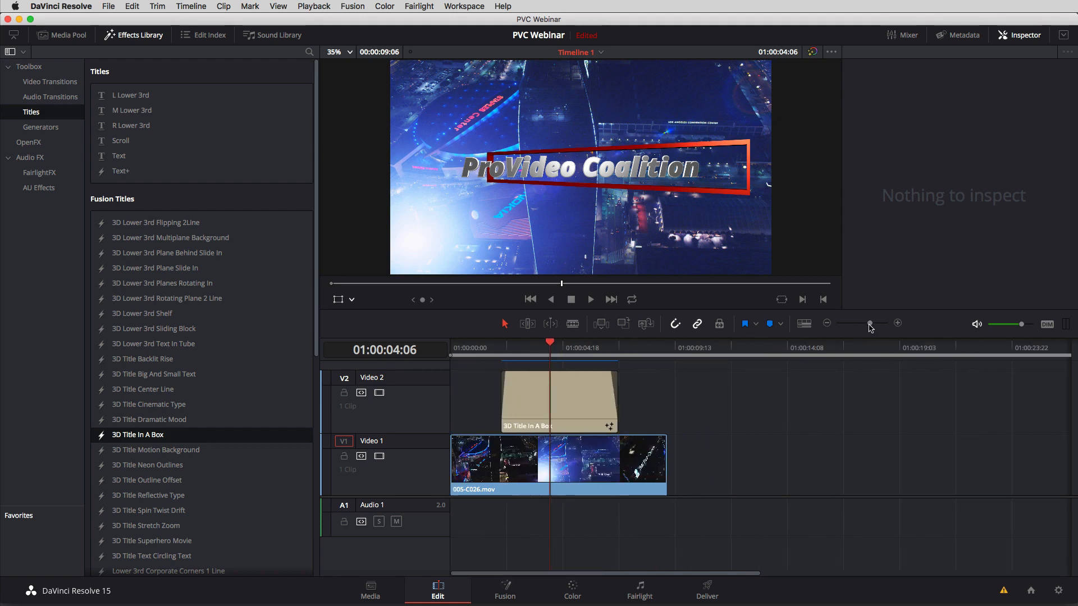